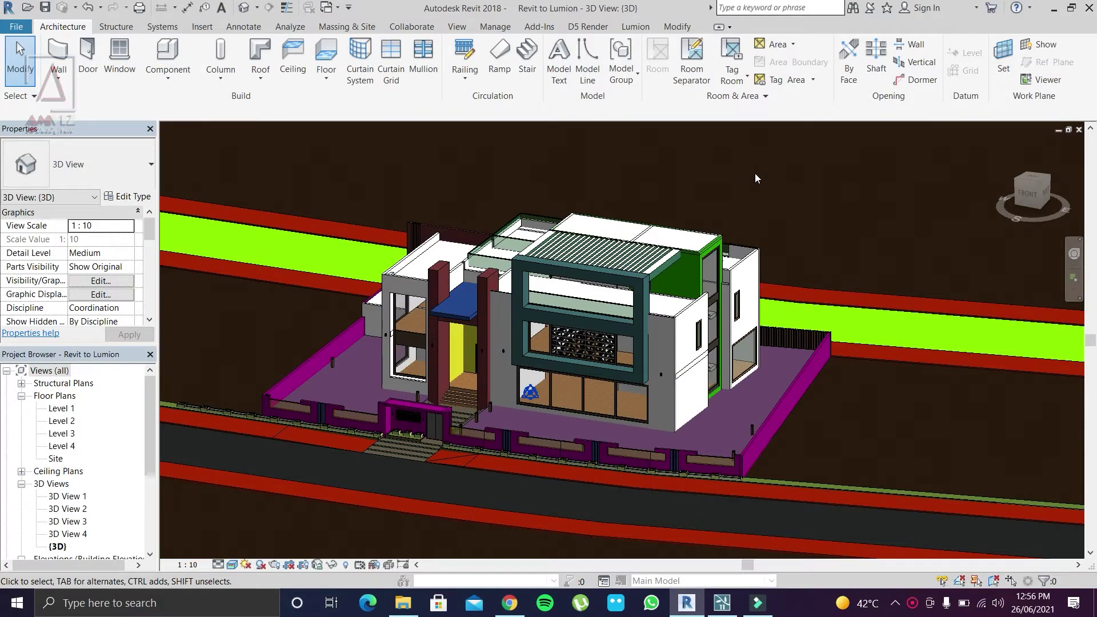
Step: Export the Revit 3D house view as COLLADA file 'Revit to Lumion' into Desktop\Revit to Lumion
mouse_move(759, 174)
middle_mouse_down("shift")
mouse_move(754, 210)
mouse_move(686, 232)
mouse_move(681, 224)
mouse_move(700, 228)
middle_mouse_up("shift")
left_click(636, 27)
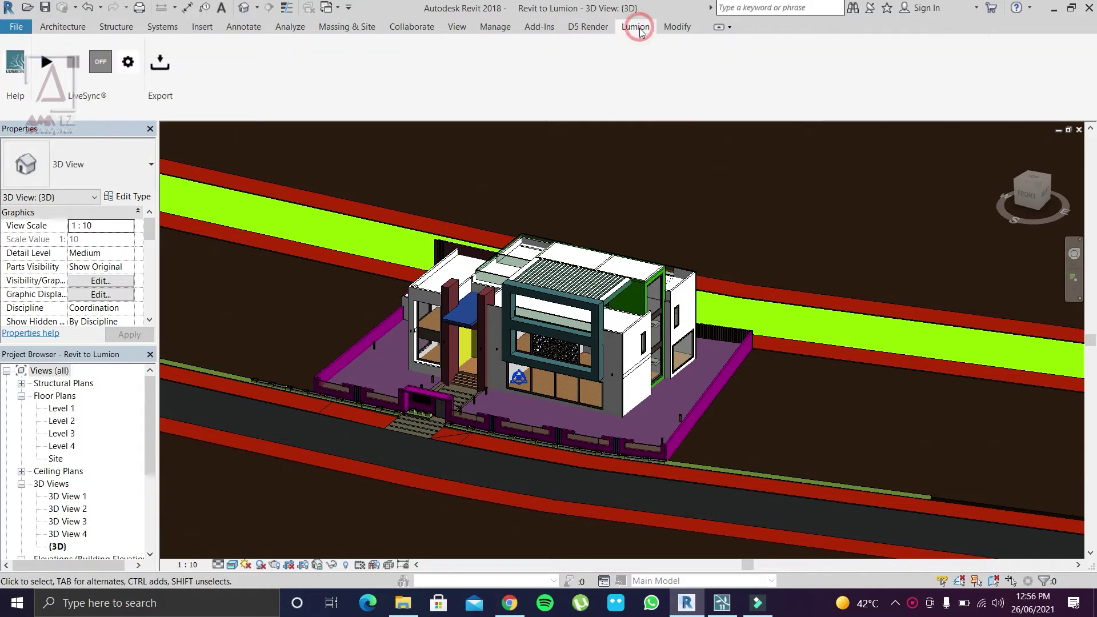
left_click(160, 64)
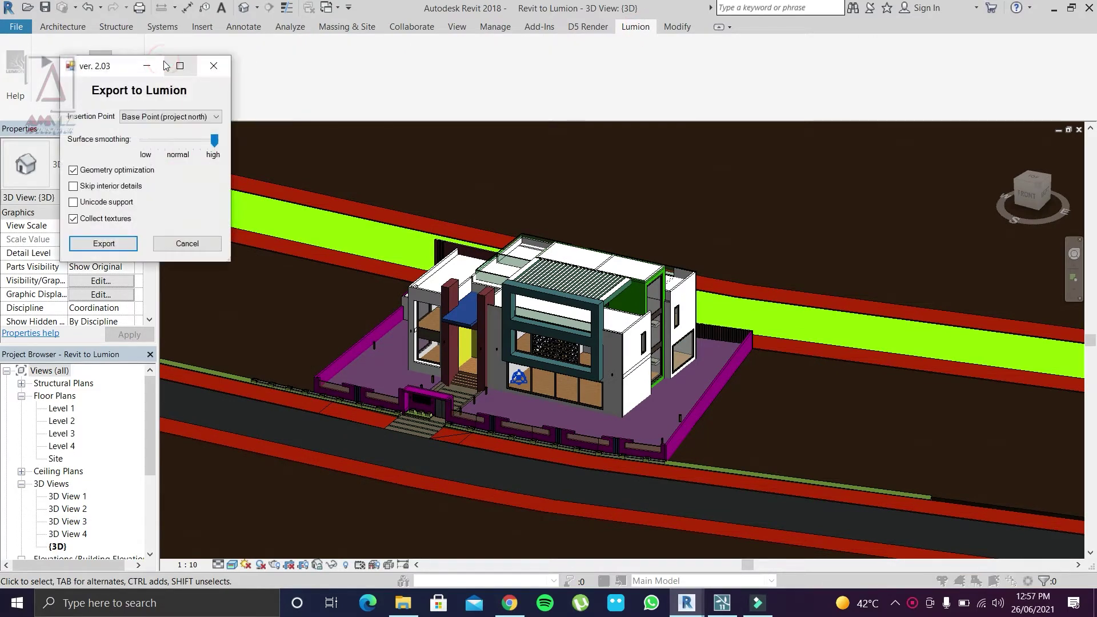
left_click(103, 243)
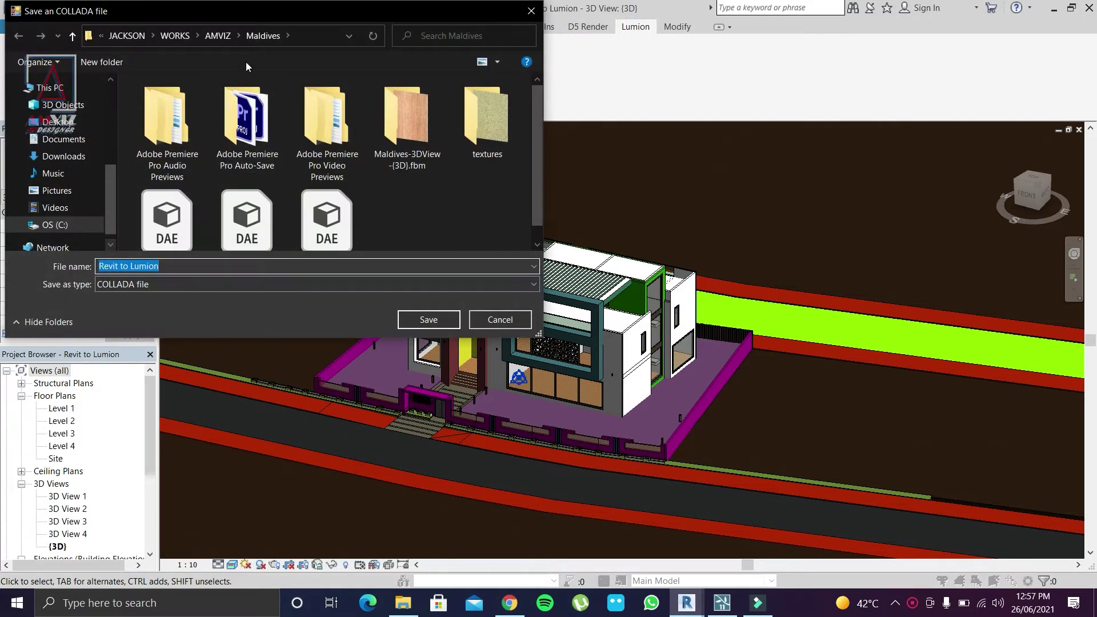
left_click(57, 122)
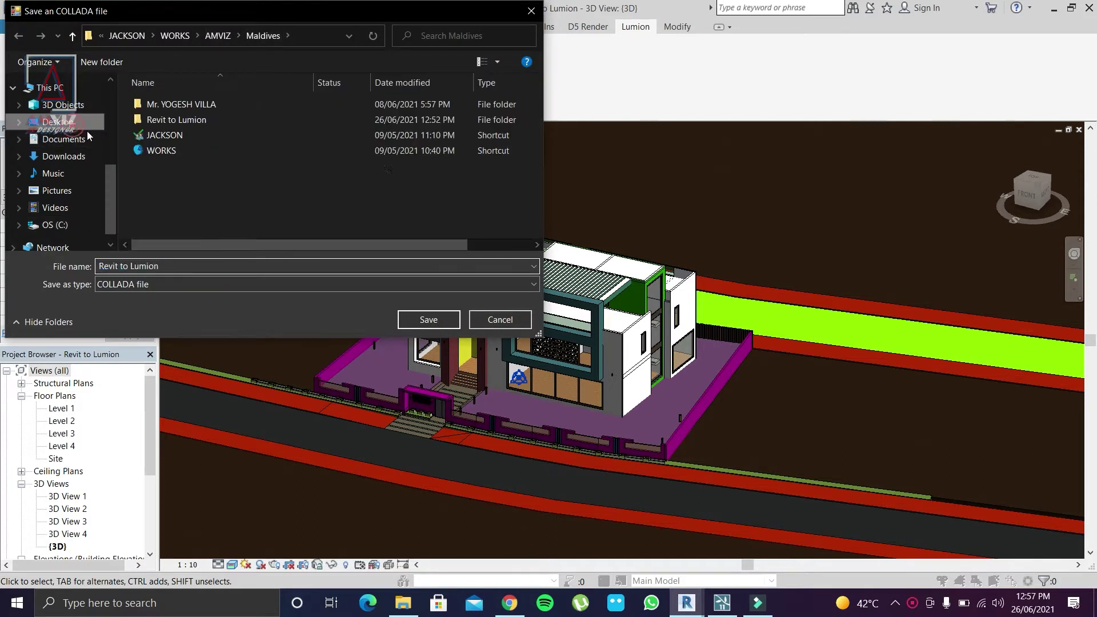
double_click(206, 118)
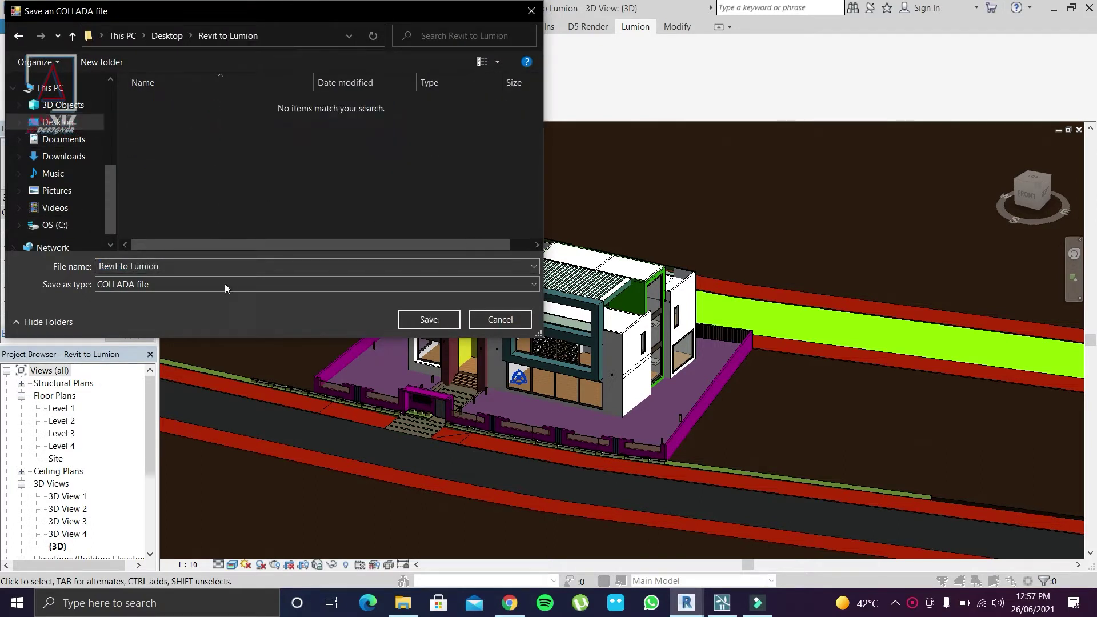
left_click(301, 286)
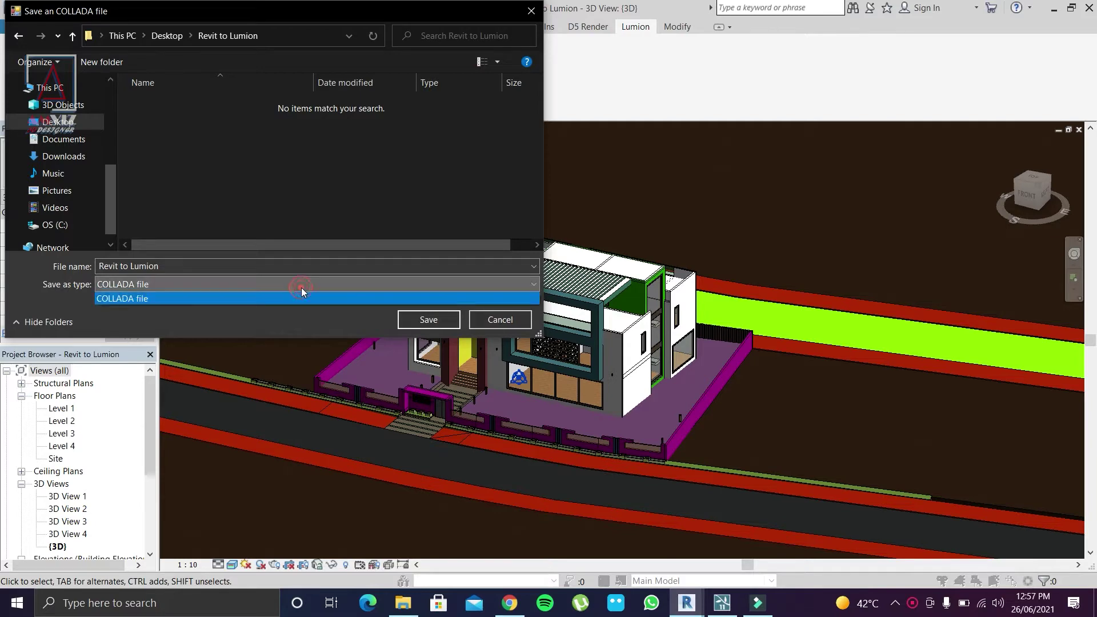
left_click(281, 332)
left_click(431, 318)
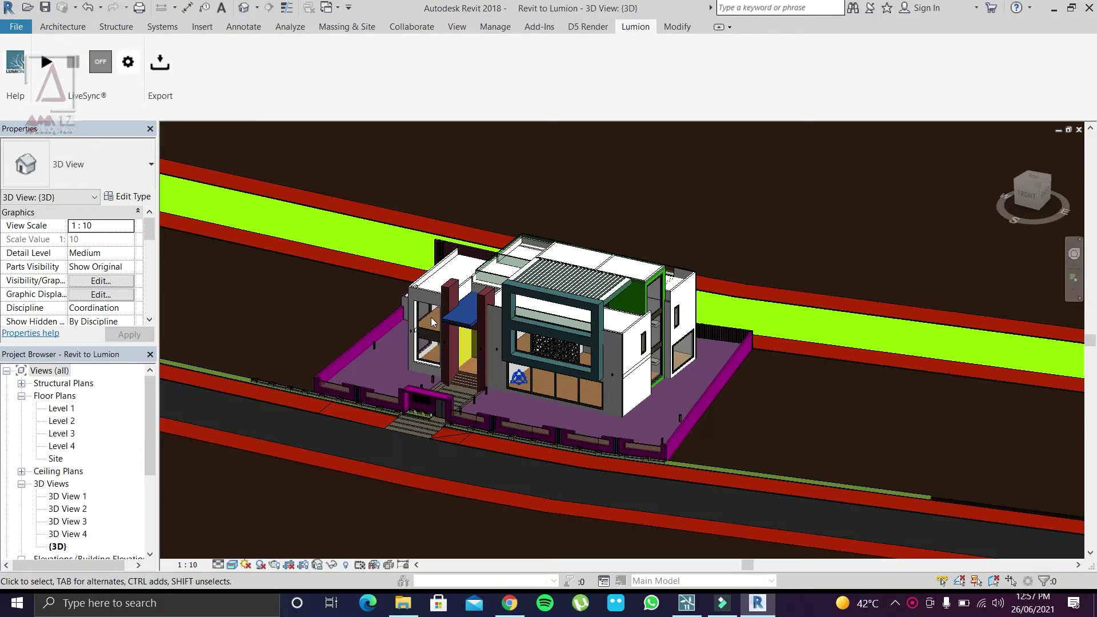
Step: Check the 3,322 KB Revit to Lumion DAE and its 8 textures in Explorer, then switch to Lumion
left_click(1054, 8)
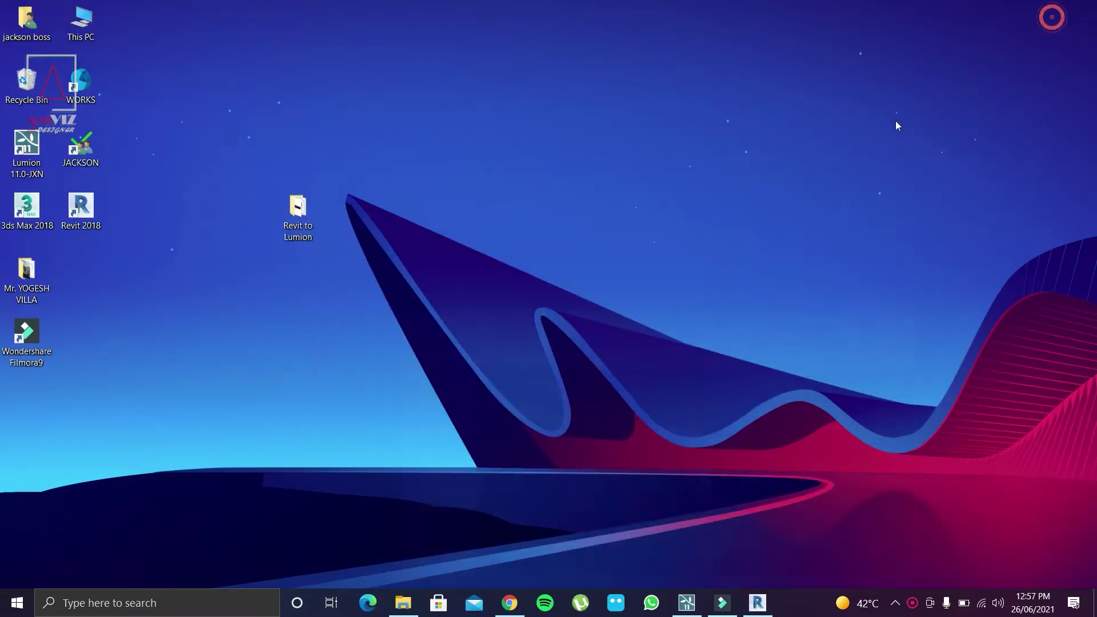
double_click(301, 215)
left_click(416, 165)
double_click(400, 149)
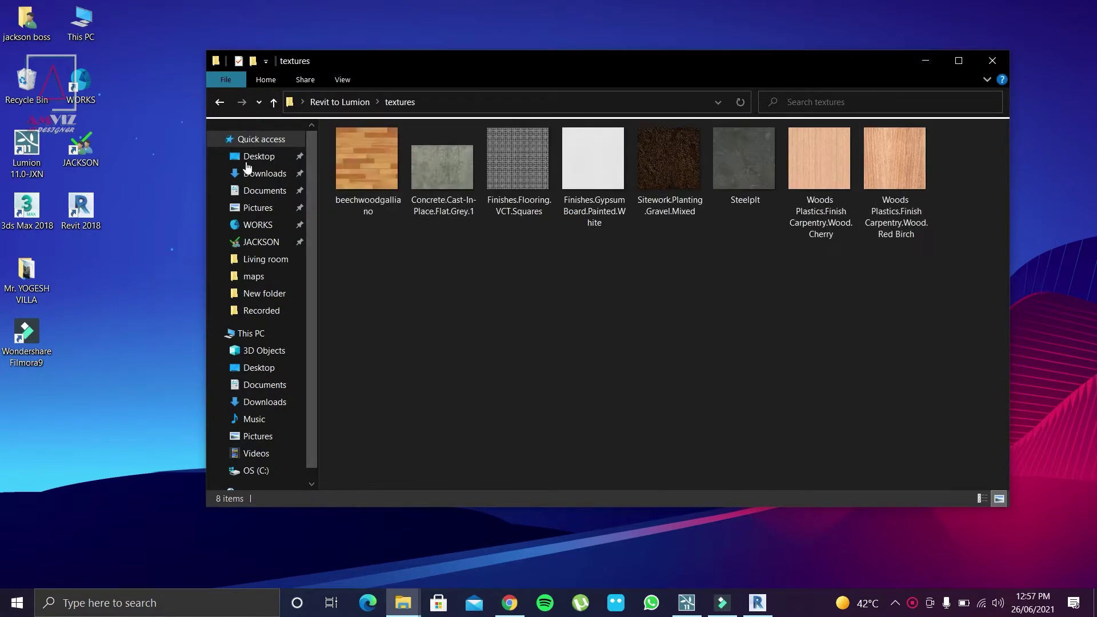
left_click(220, 101)
left_click(372, 166)
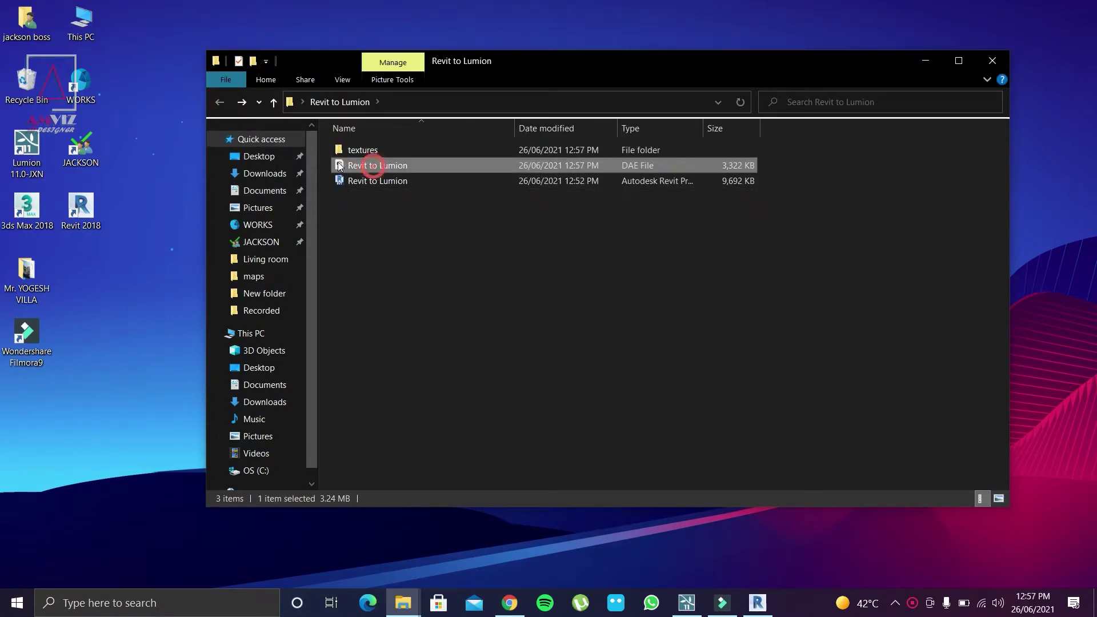
left_click(926, 60)
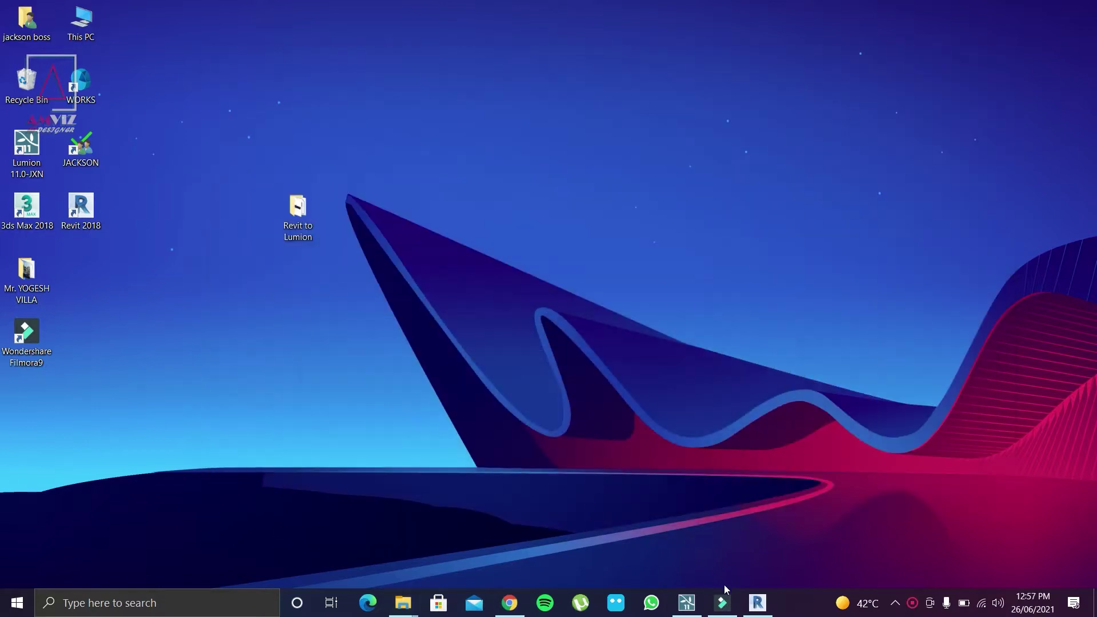
left_click(687, 602)
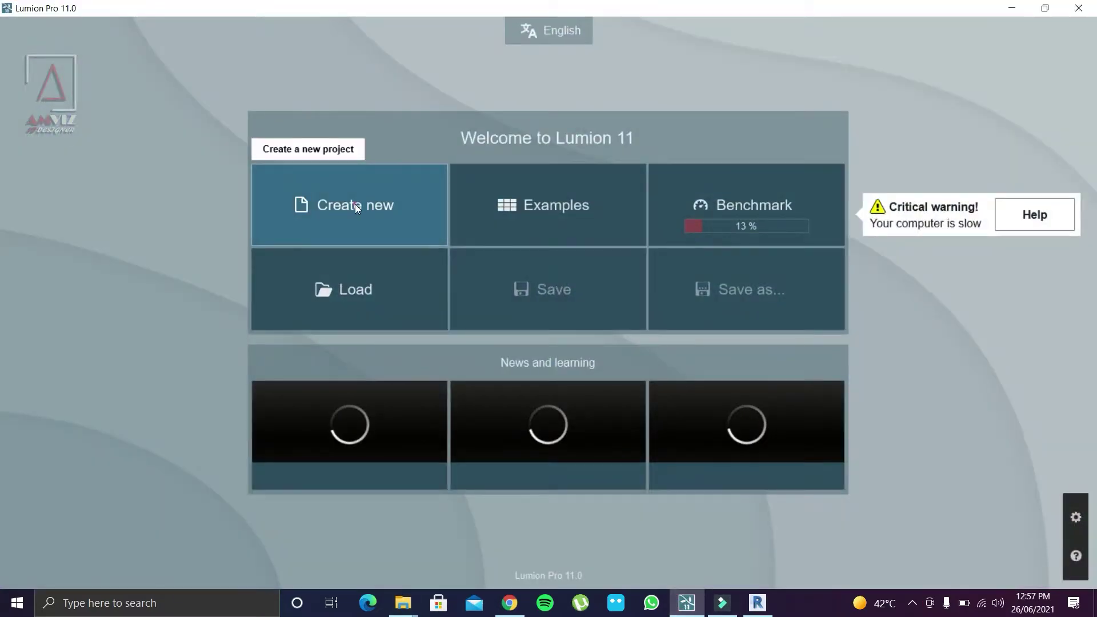
Step: Create a new Lumion project from the plain environment template
left_click(355, 204)
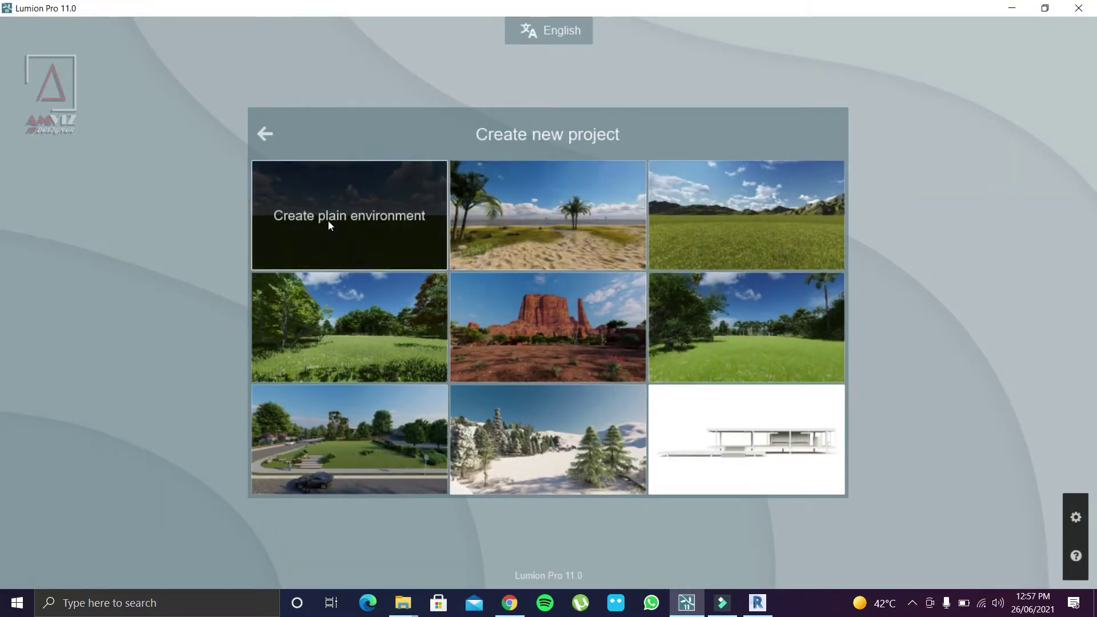
left_click(388, 216)
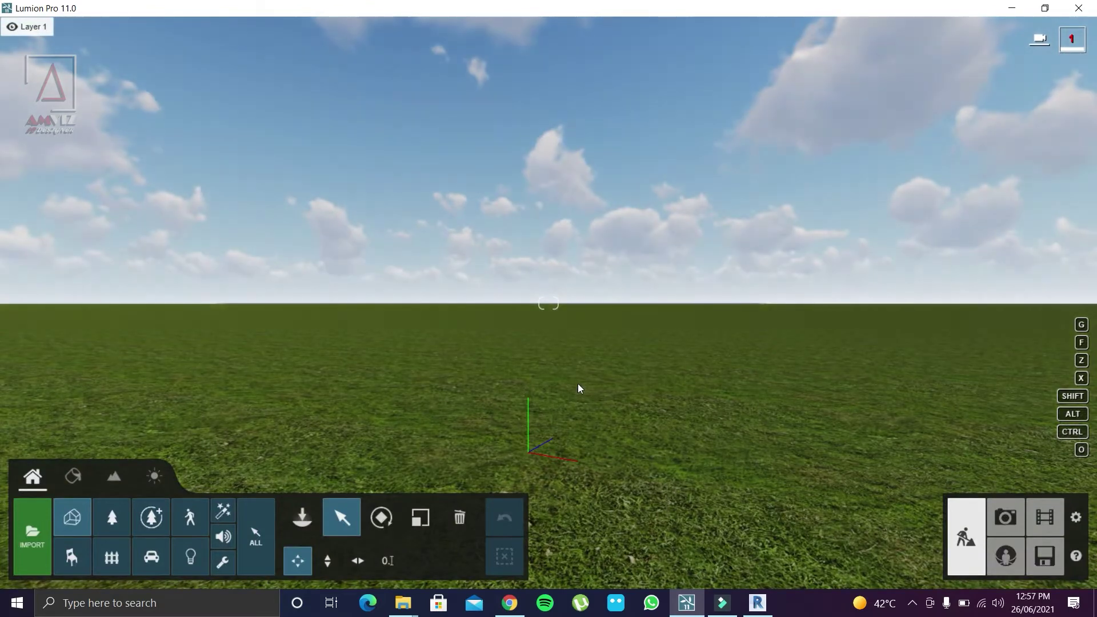
right_click_drag(576, 351, 335, 355)
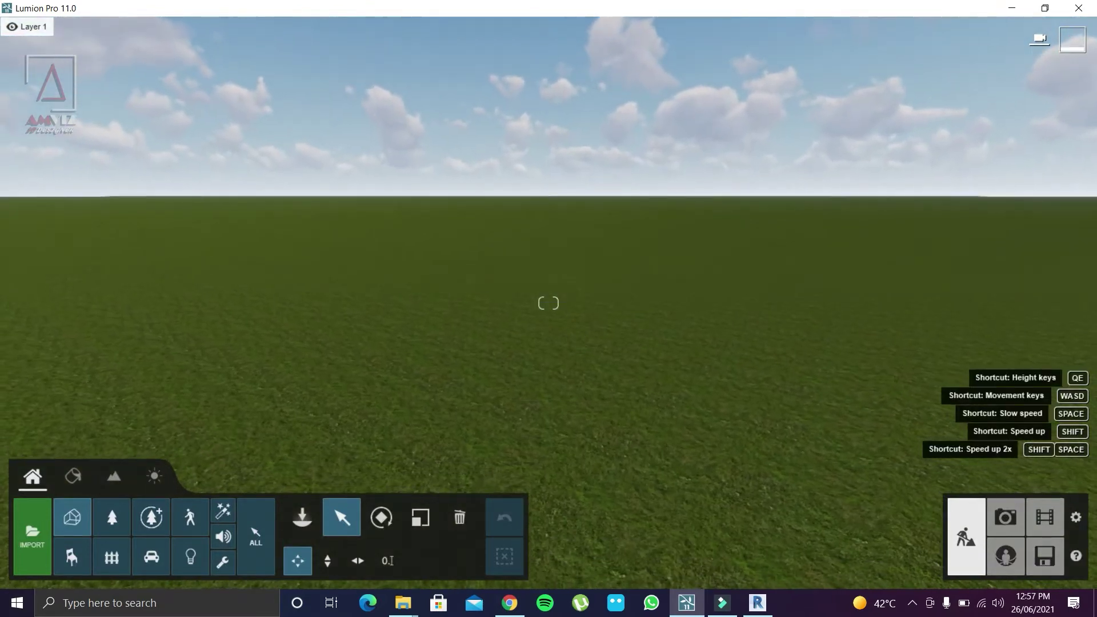
Step: Import Desktop\Revit to Lumion\Revit to Lumion.dae with default settings and place it in the scene
left_click(30, 534)
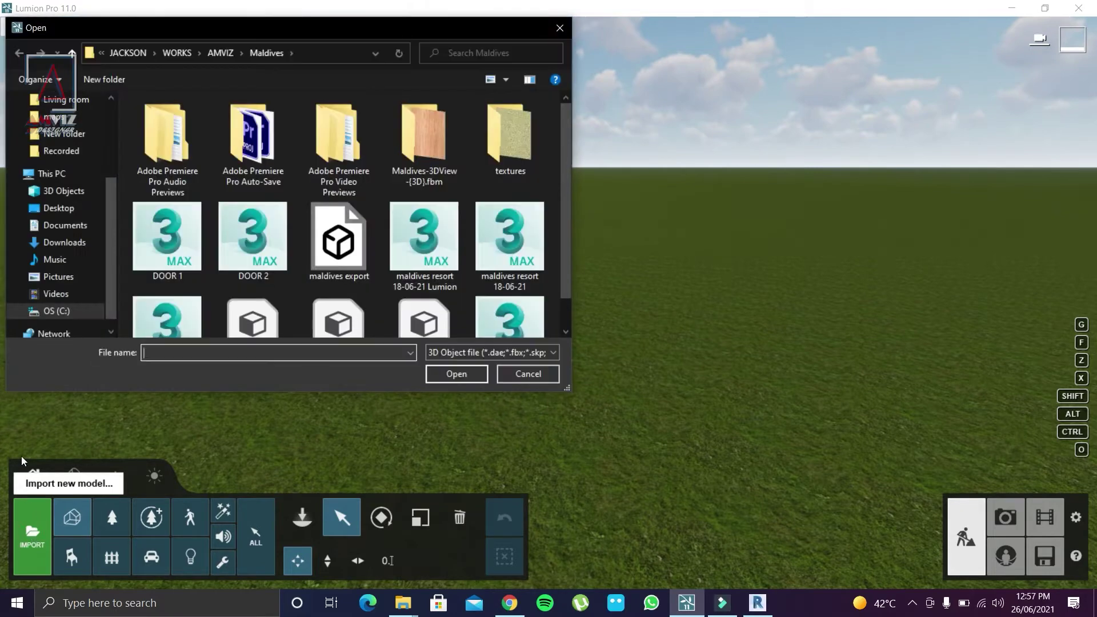
left_click(59, 208)
double_click(207, 135)
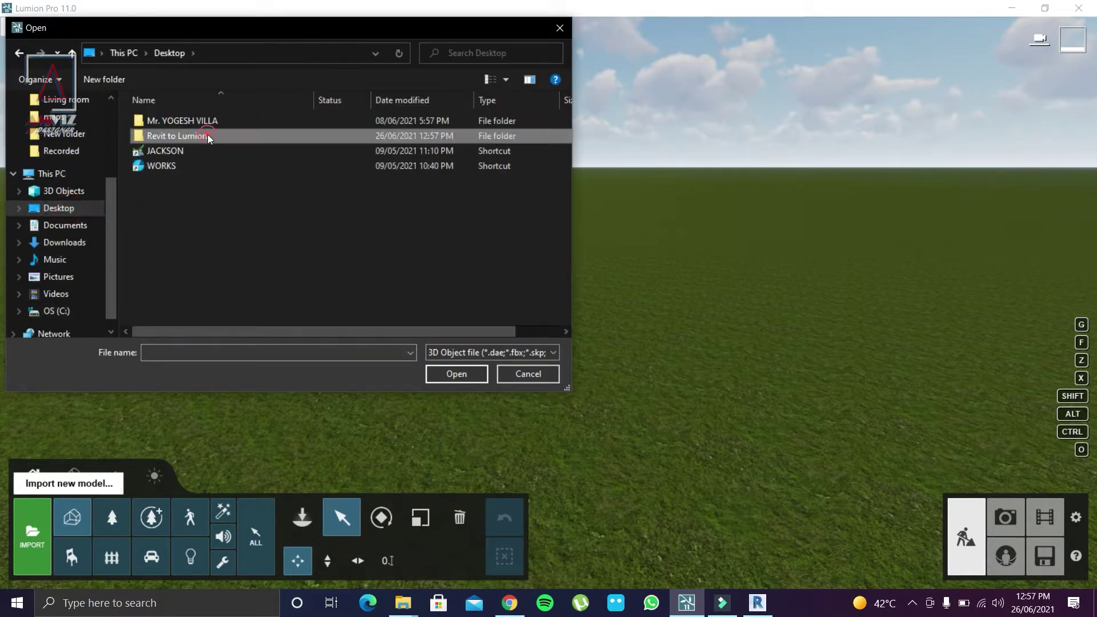
left_click(255, 137)
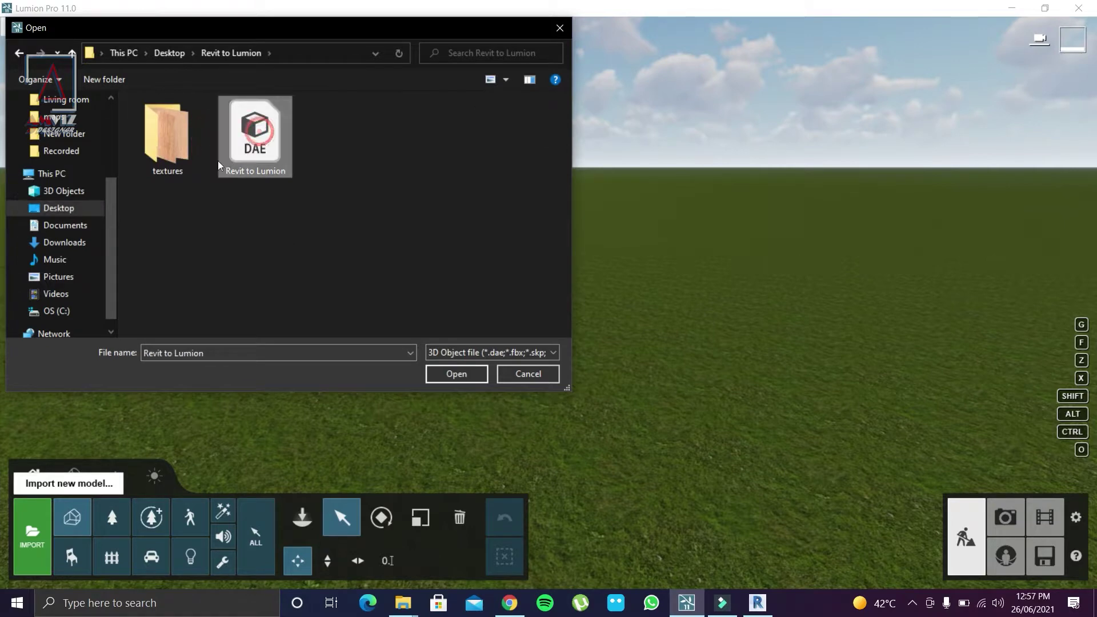
left_click(453, 377)
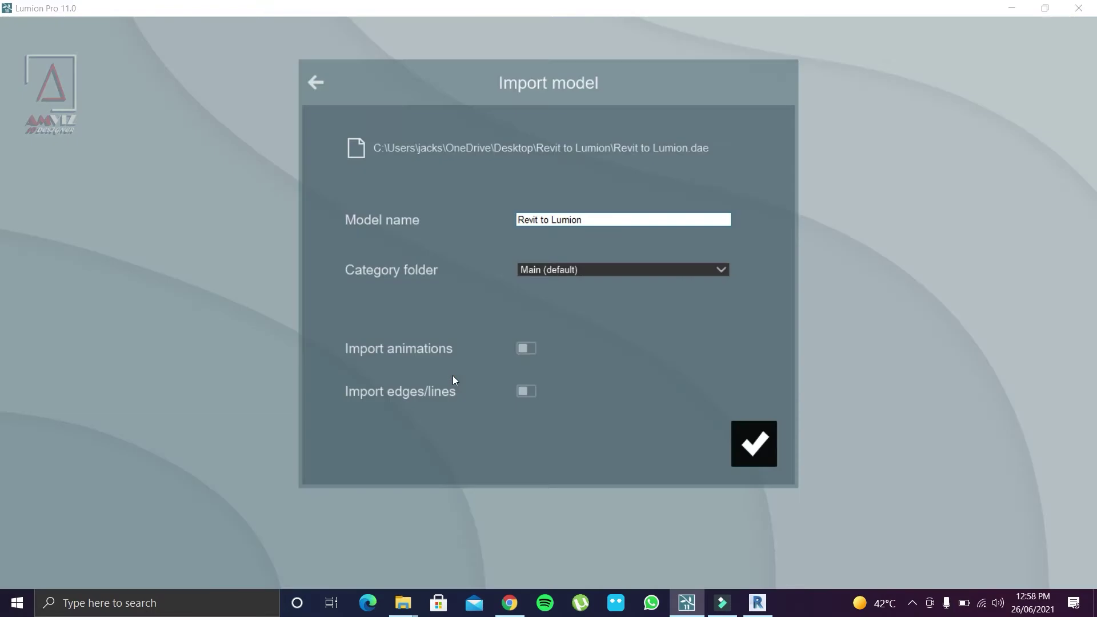
left_click(758, 448)
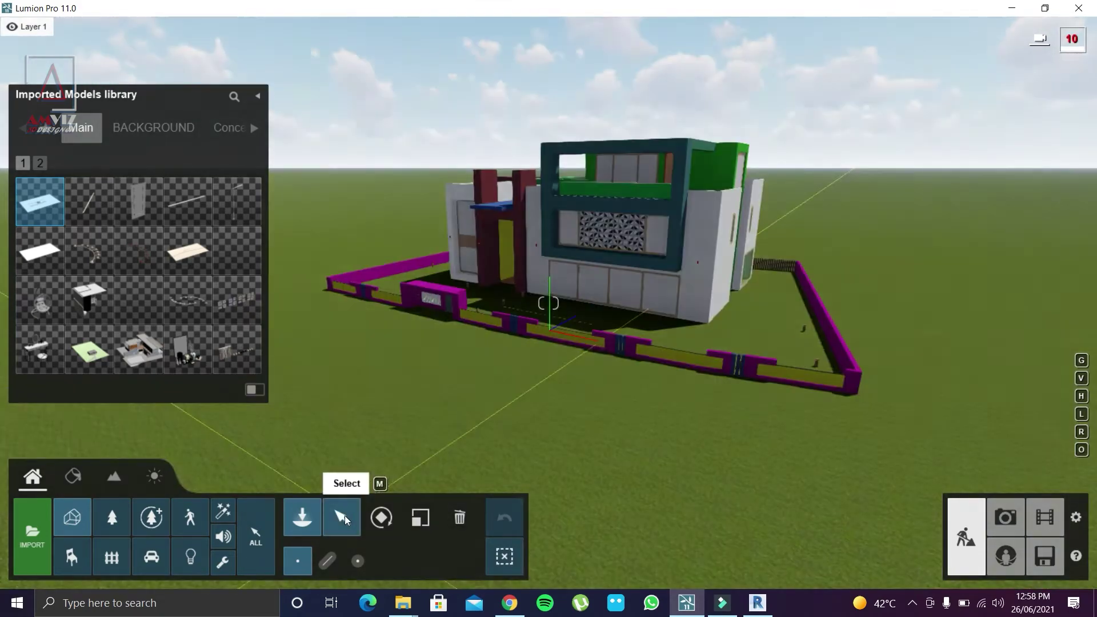
Step: Raise the house model about 0.92 m above the ground
left_click(345, 516)
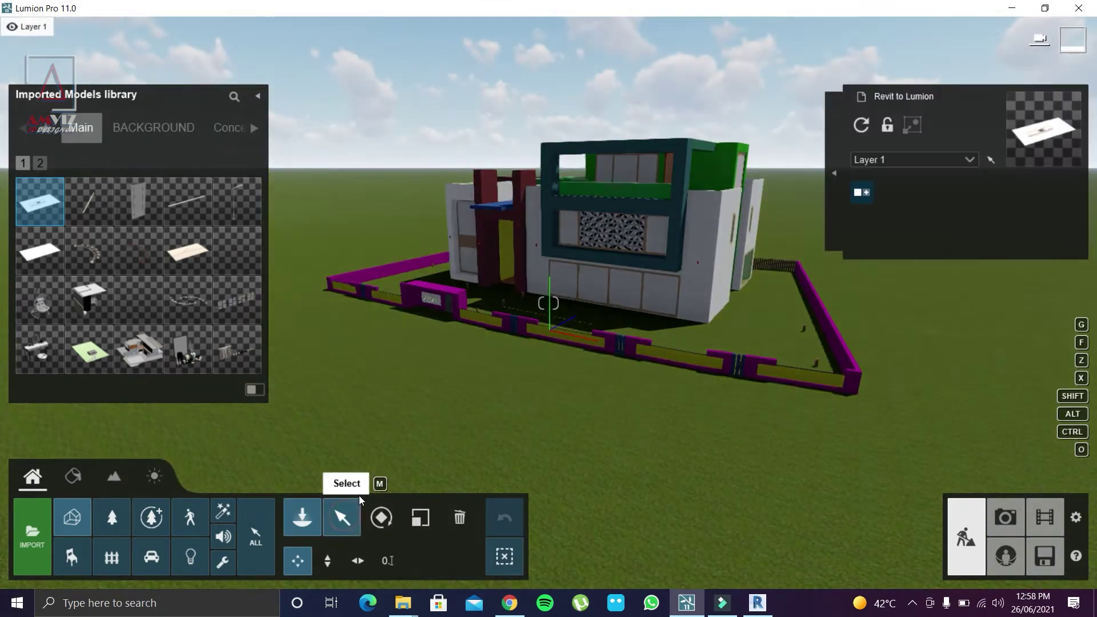
left_click(328, 559)
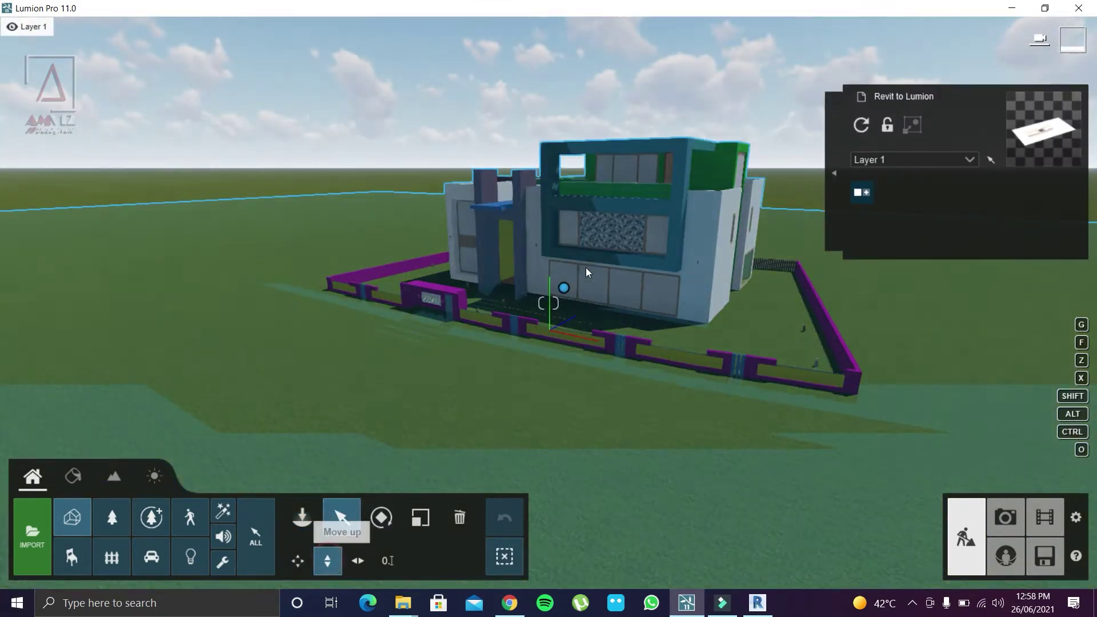
left_click_drag(563, 288, 575, 241)
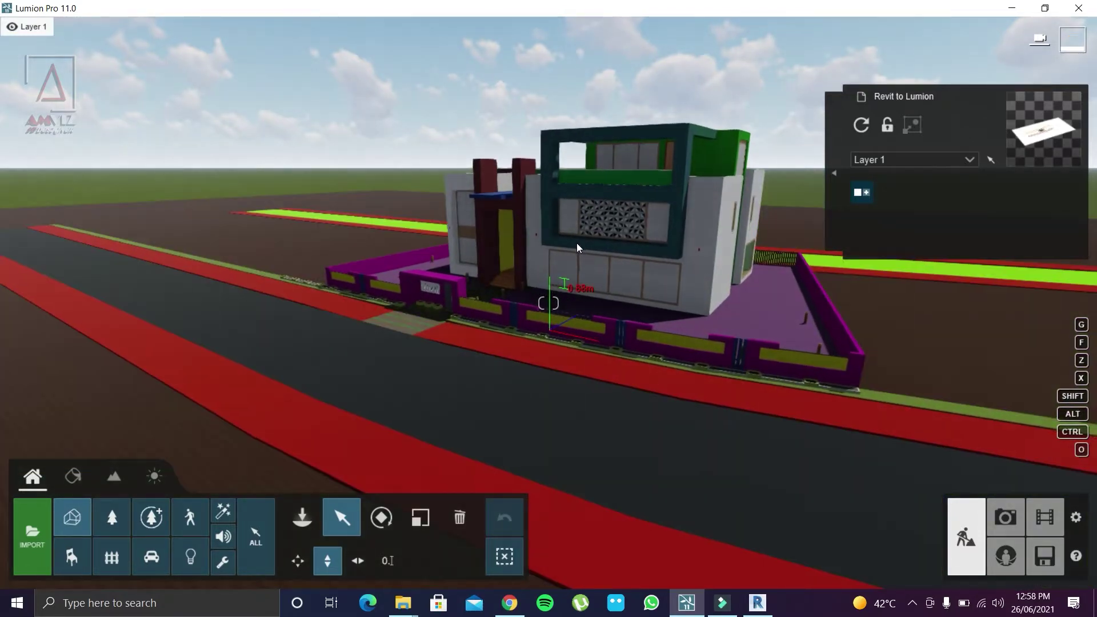
left_click_drag(576, 241, 578, 241)
mouse_move(481, 308)
right_mouse_down()
mouse_move(532, 297)
mouse_move(435, 355)
right_mouse_up()
Step: Pull the camera back and swing around to view the house front
key("s")
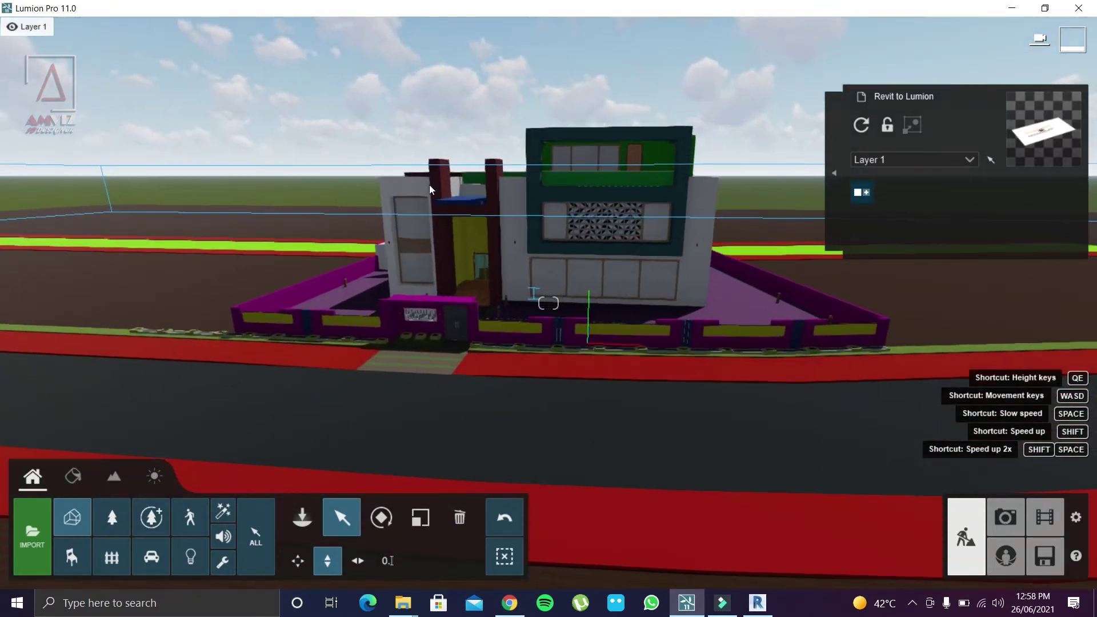
right_click_drag(434, 354, 857, 373)
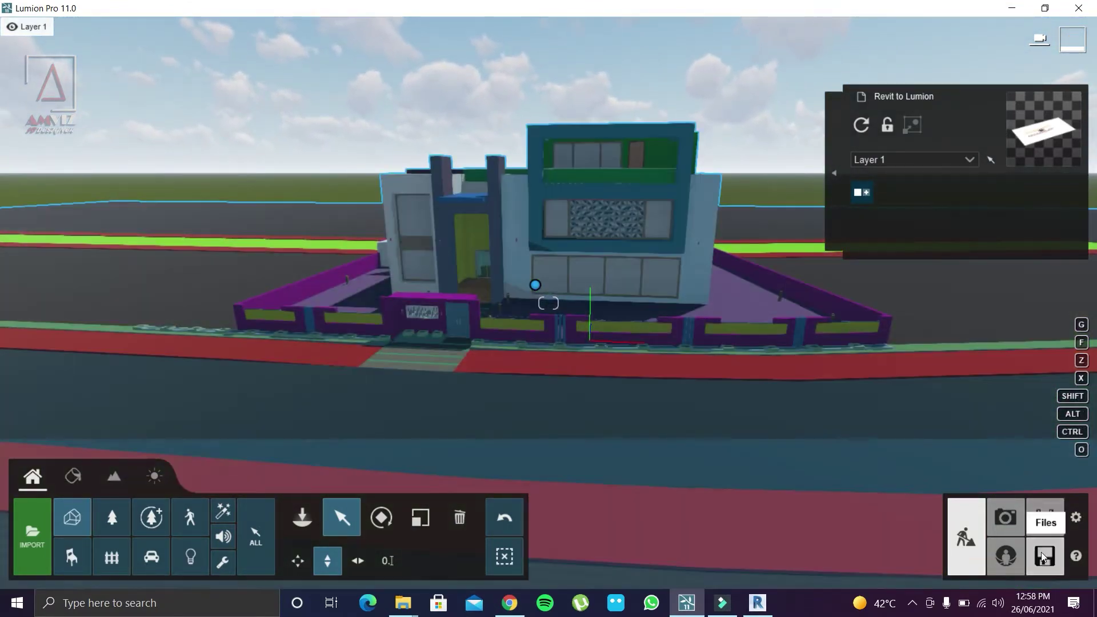
left_click(1045, 558)
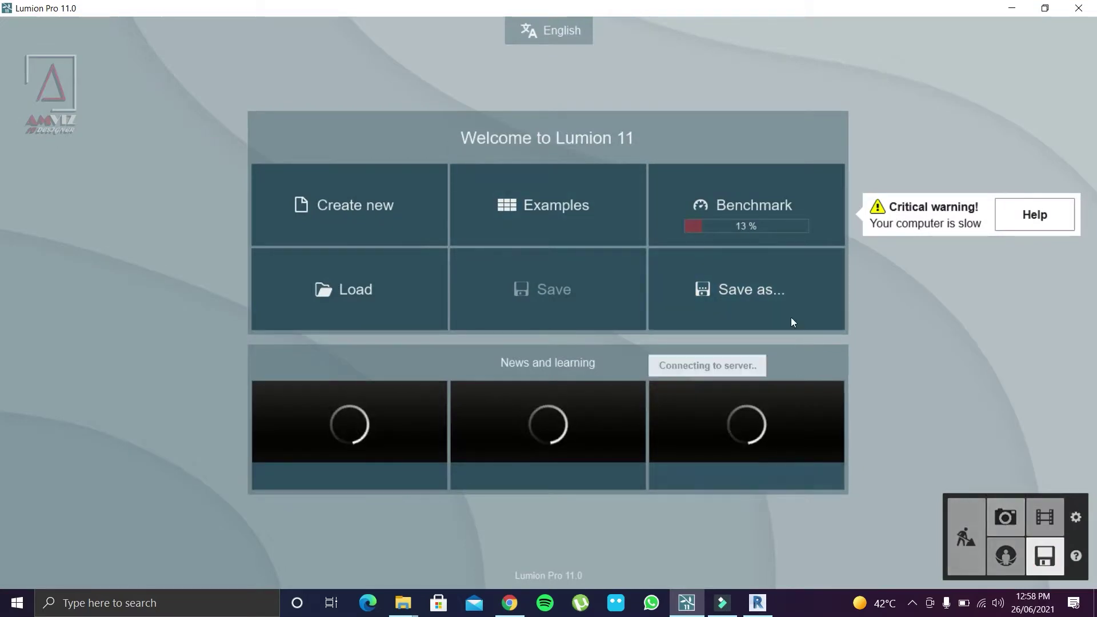
Step: Save the project as project1.ls11 in the Desktop's Revit to Lumion folder
left_click(743, 289)
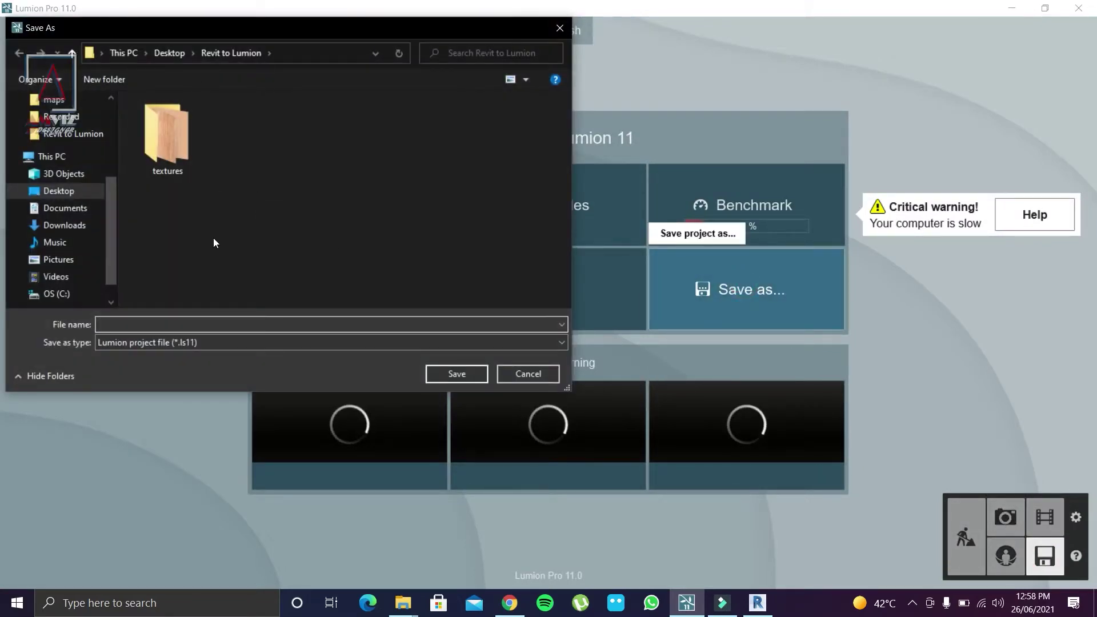
left_click(188, 324)
left_click(462, 369)
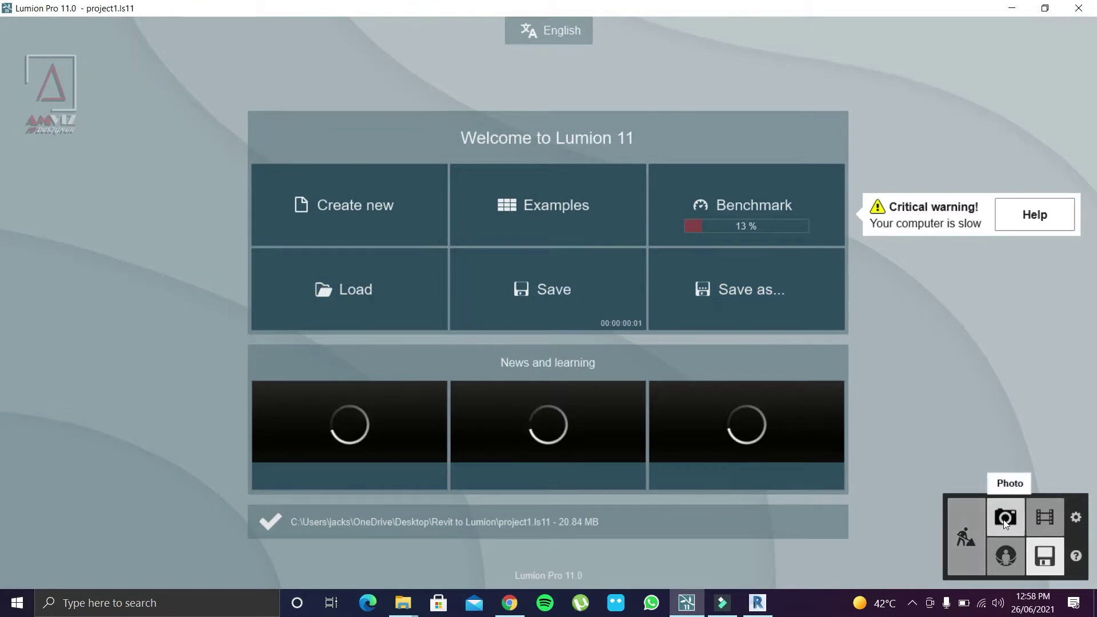
left_click(1006, 520)
Step: Frame the house and store the view as photo 1
scroll(703, 298, "up", 2)
scroll(698, 299, "up", 2)
scroll(701, 302, "up", 2)
scroll(703, 303, "up", 2)
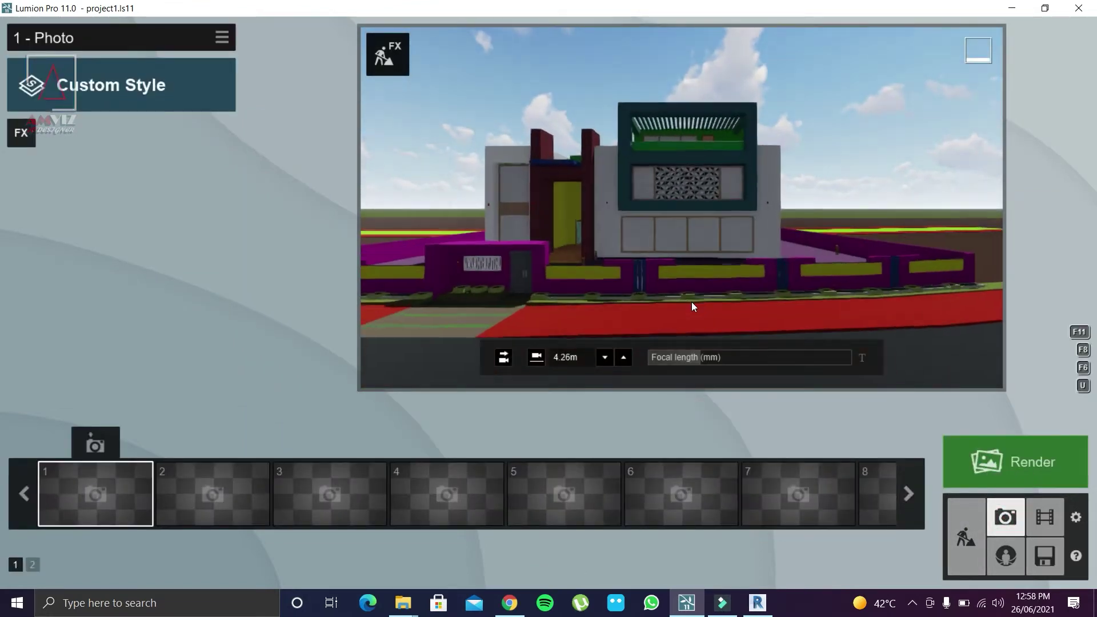
right_click_drag(682, 291, 665, 290)
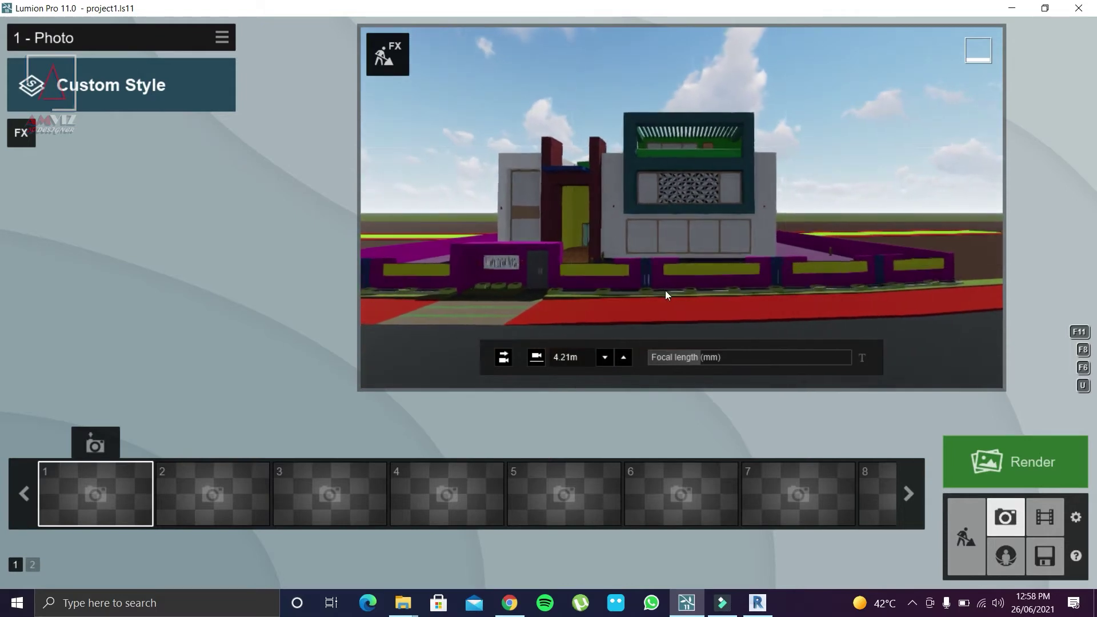
left_click(93, 444)
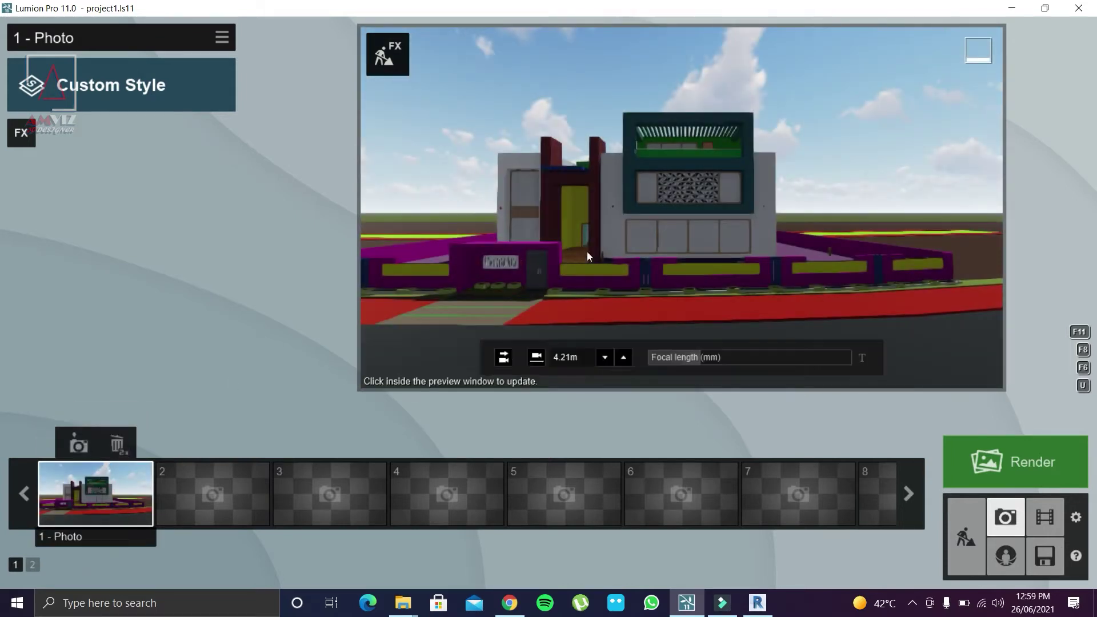
Step: Store a closer, left-turned view as photo 2, then return to build mode overlooking the courtyard
scroll(588, 252, "down", 1)
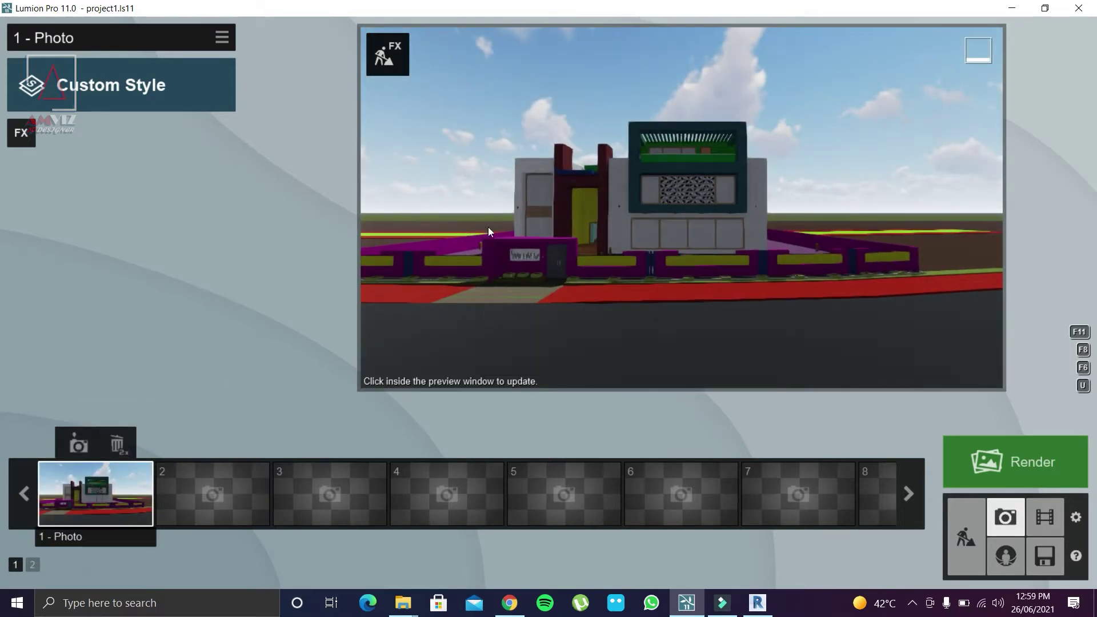
mouse_move(650, 215)
right_mouse_down()
mouse_move(573, 236)
mouse_move(682, 208)
mouse_move(585, 241)
right_mouse_up()
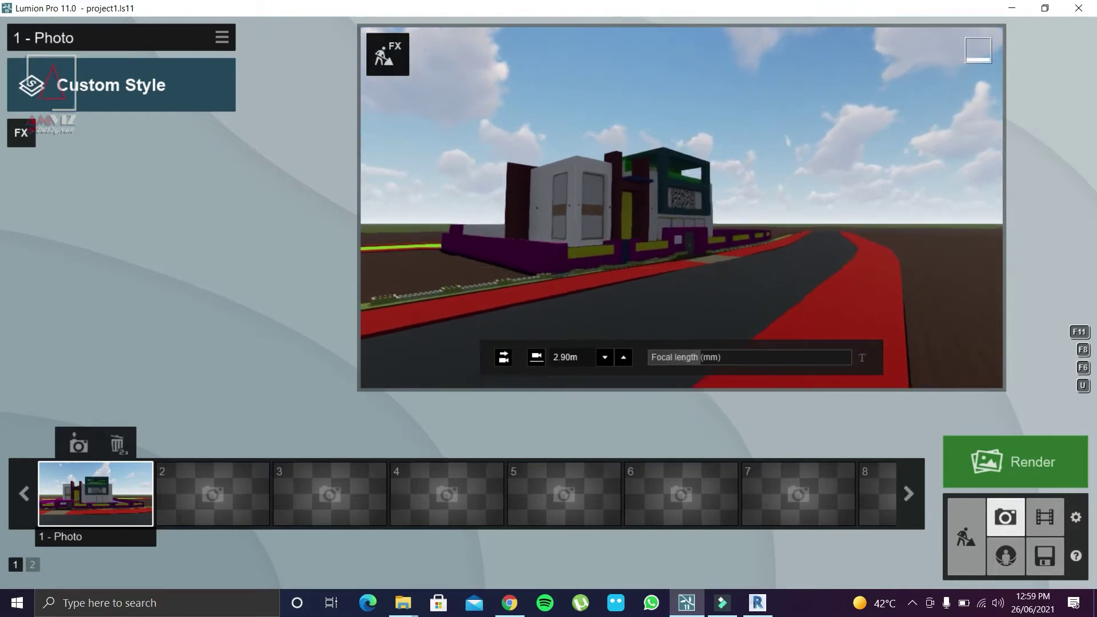
right_click_drag(585, 242, 596, 233)
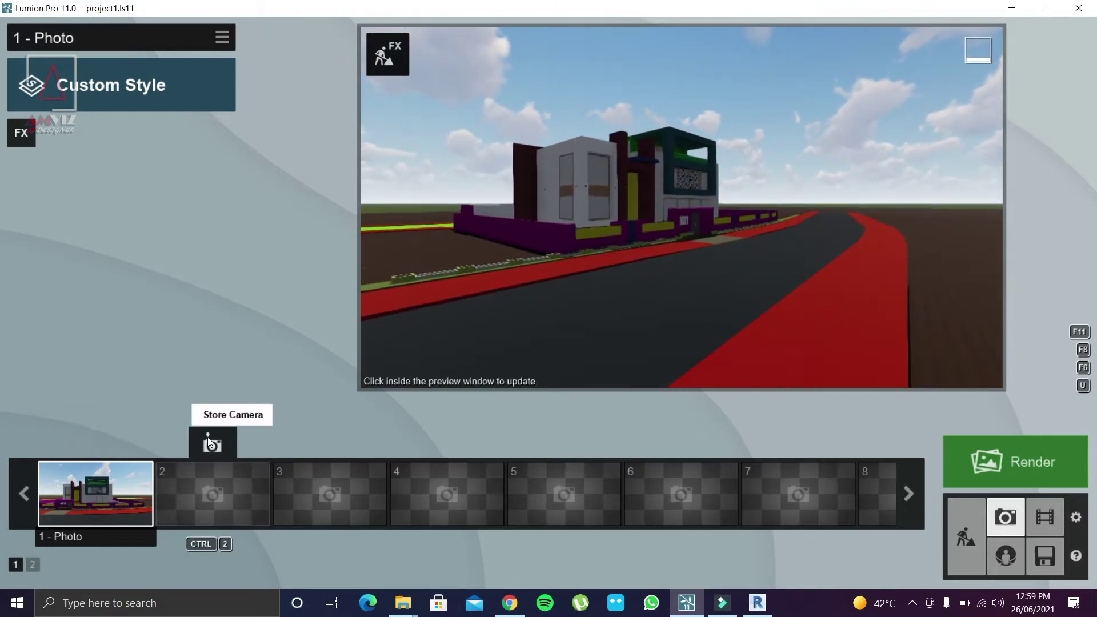
left_click(209, 442)
left_click(965, 558)
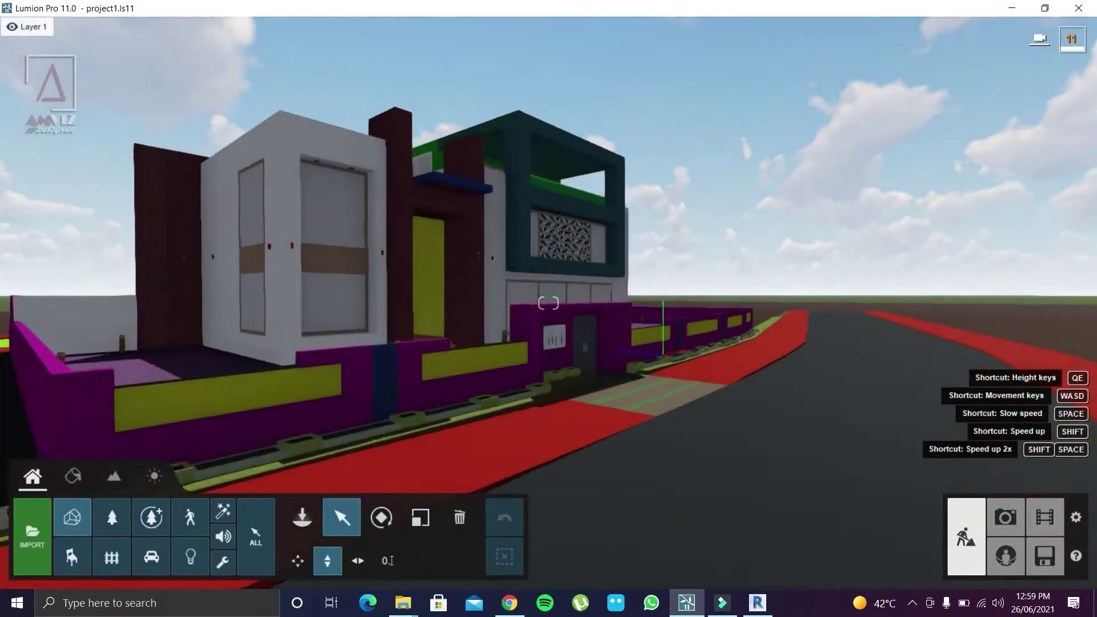
right_click_drag(497, 304, 508, 319)
key("q")
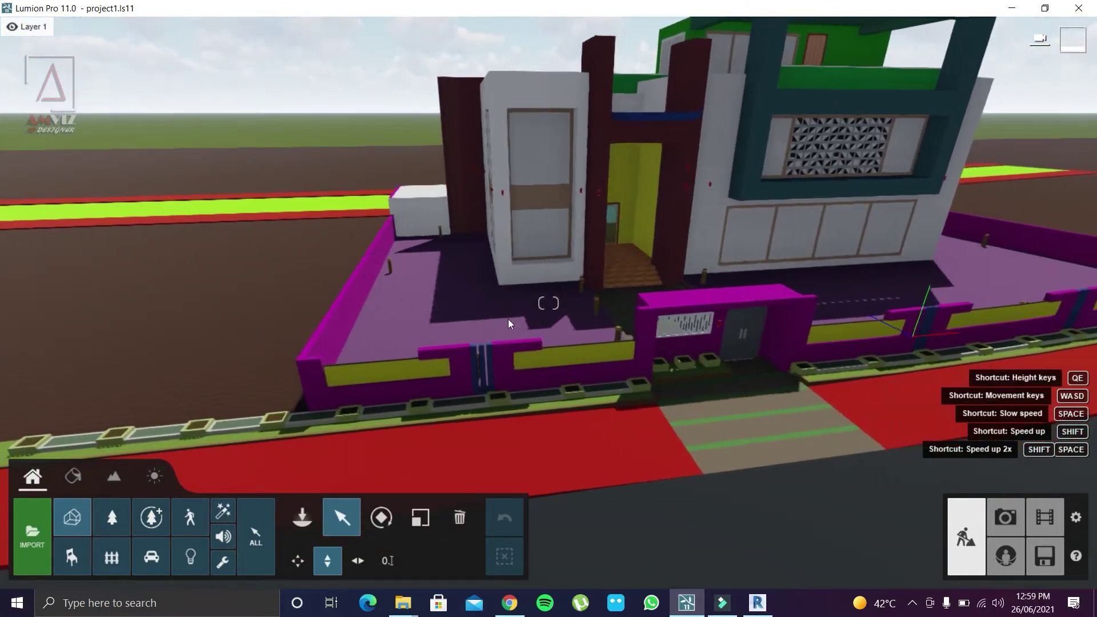
Step: Apply the Outdoor > Asphalt > Asphalt Wet material to the road
left_click(74, 483)
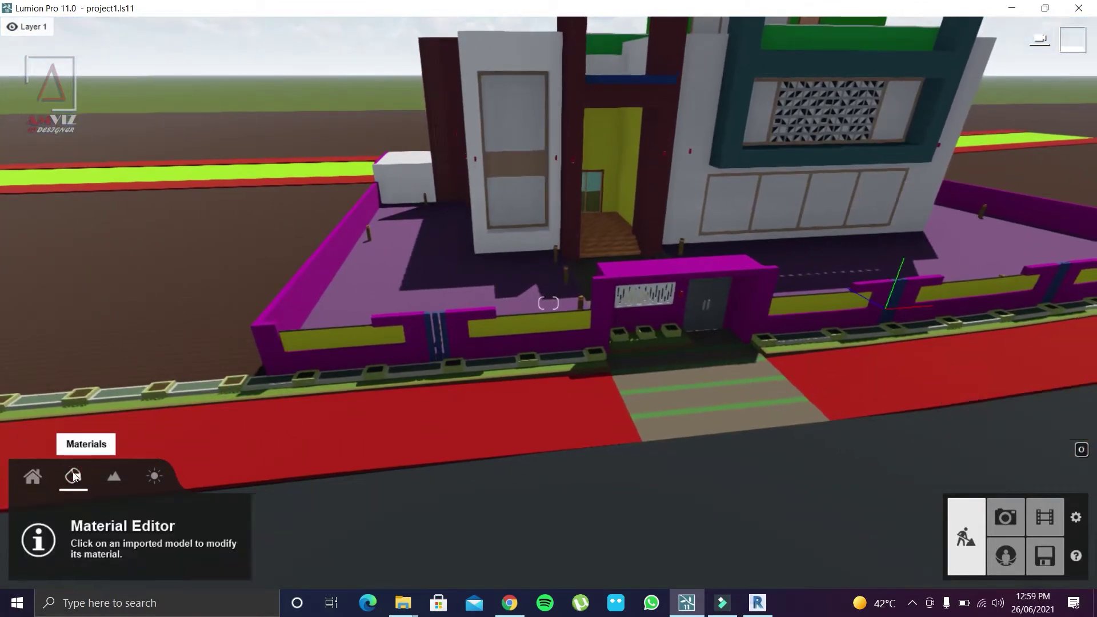
right_click_drag(737, 346, 829, 343)
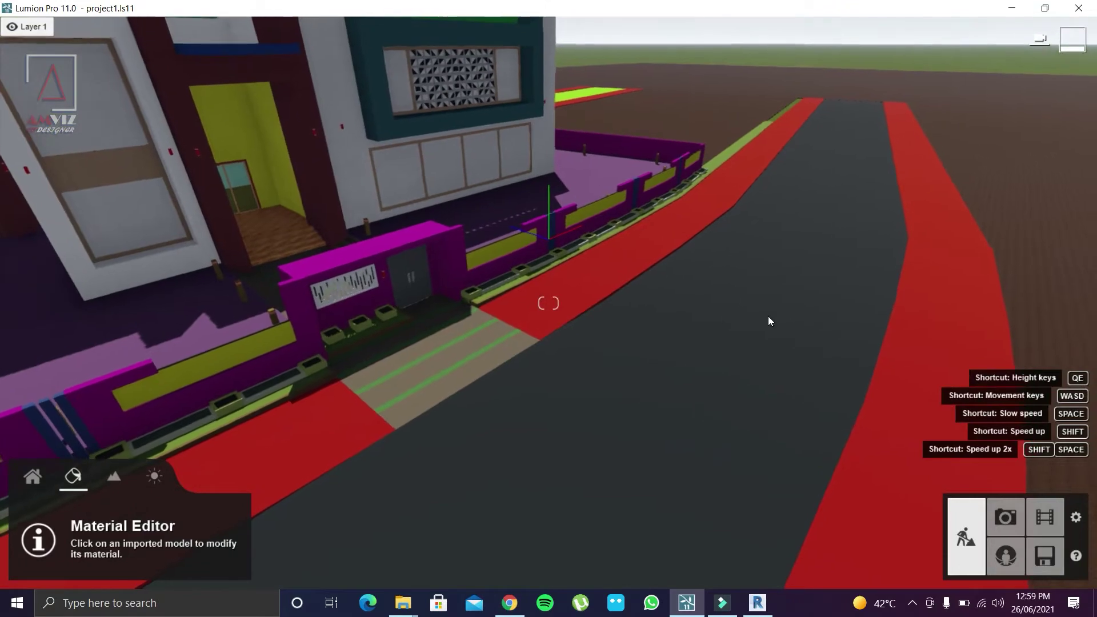
left_click(755, 333)
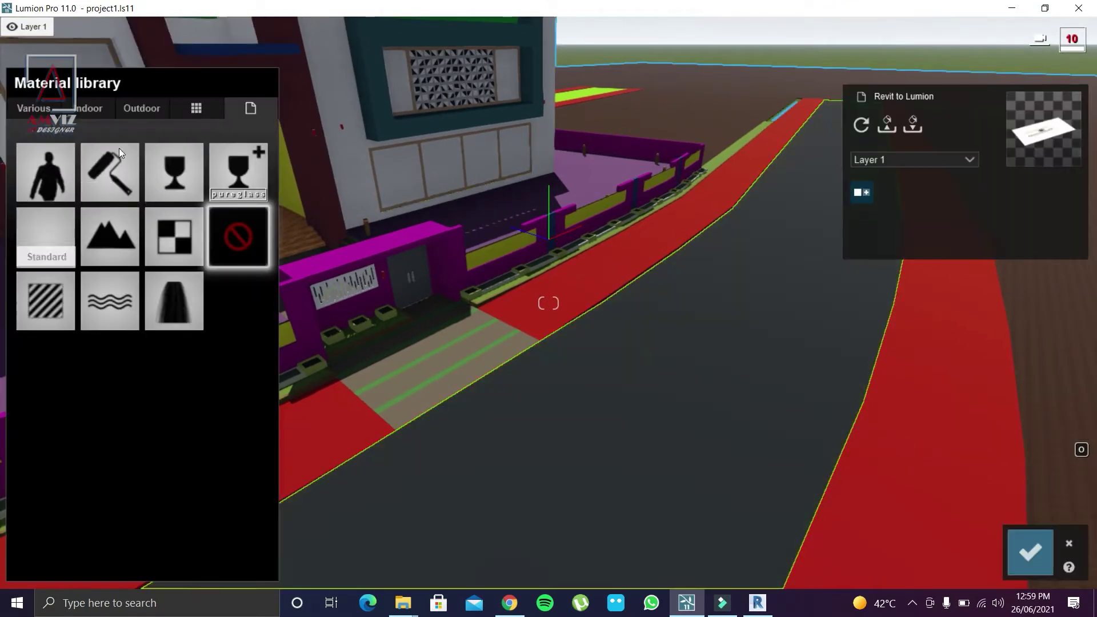
left_click(154, 107)
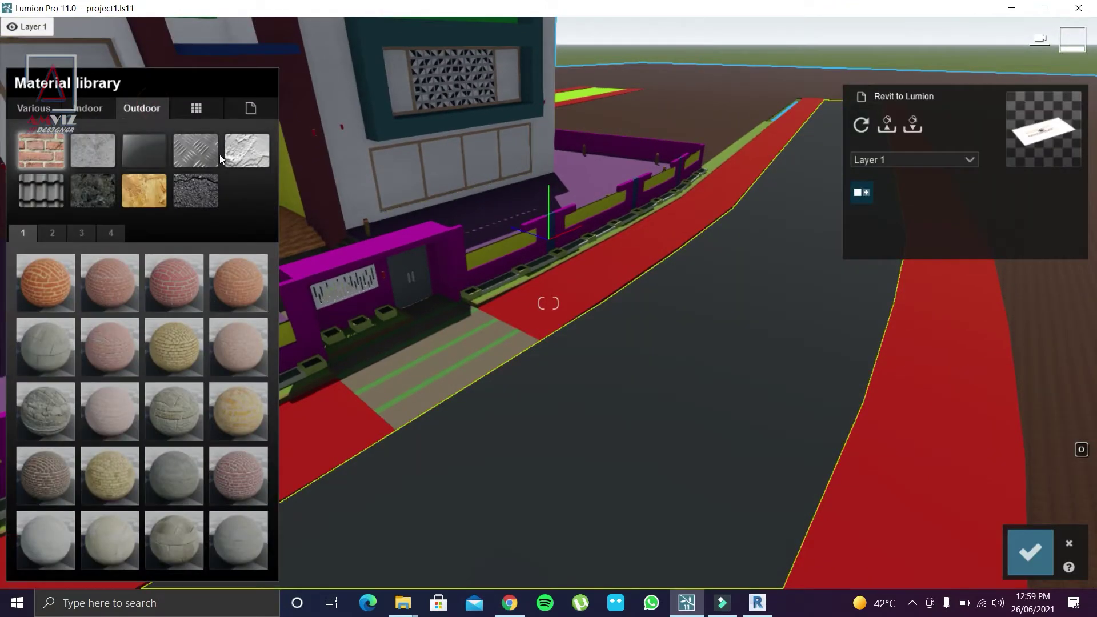
left_click(196, 194)
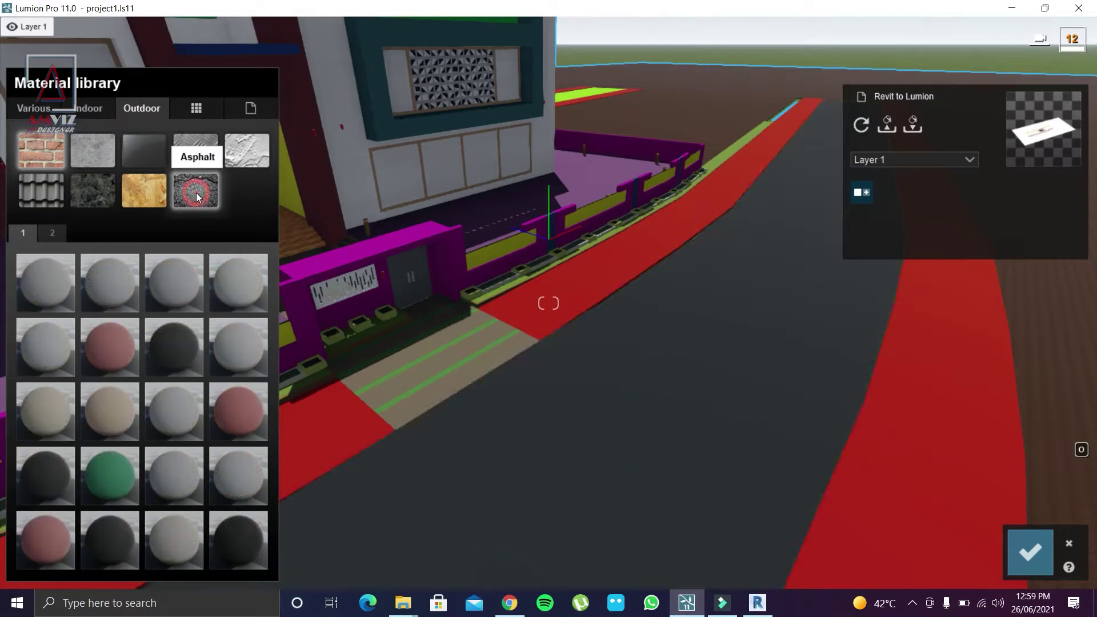
left_click(52, 232)
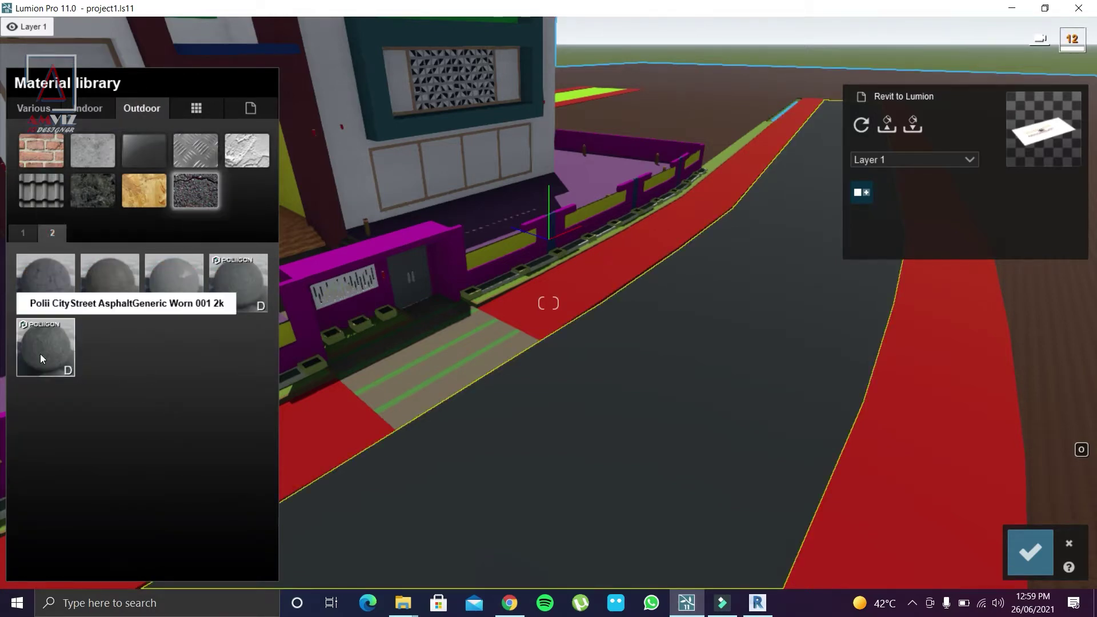
left_click(176, 278)
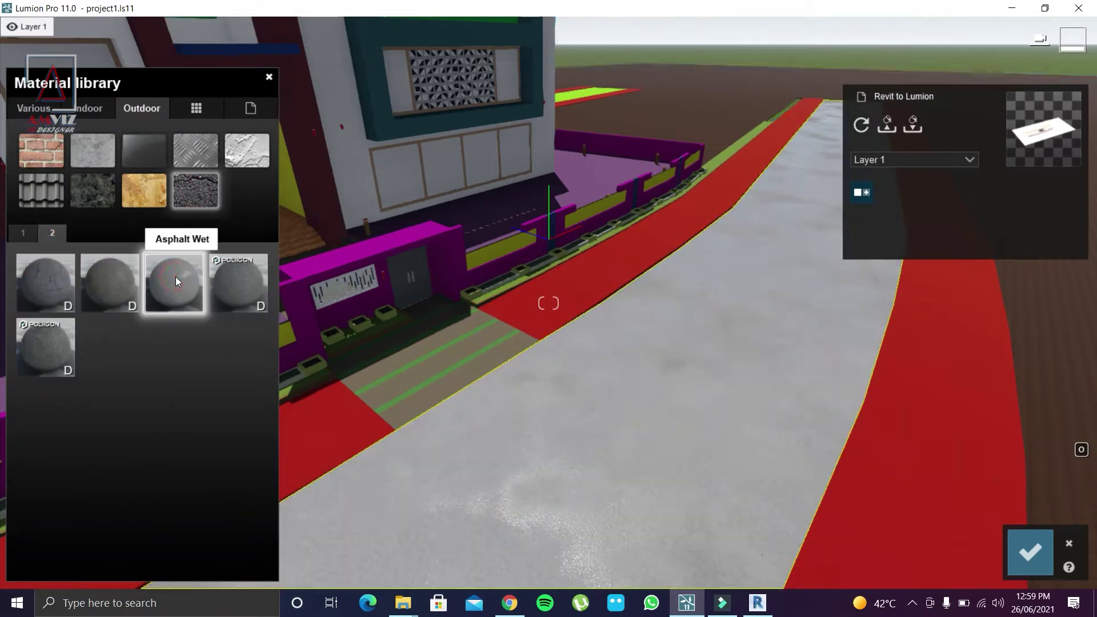
left_click(42, 286)
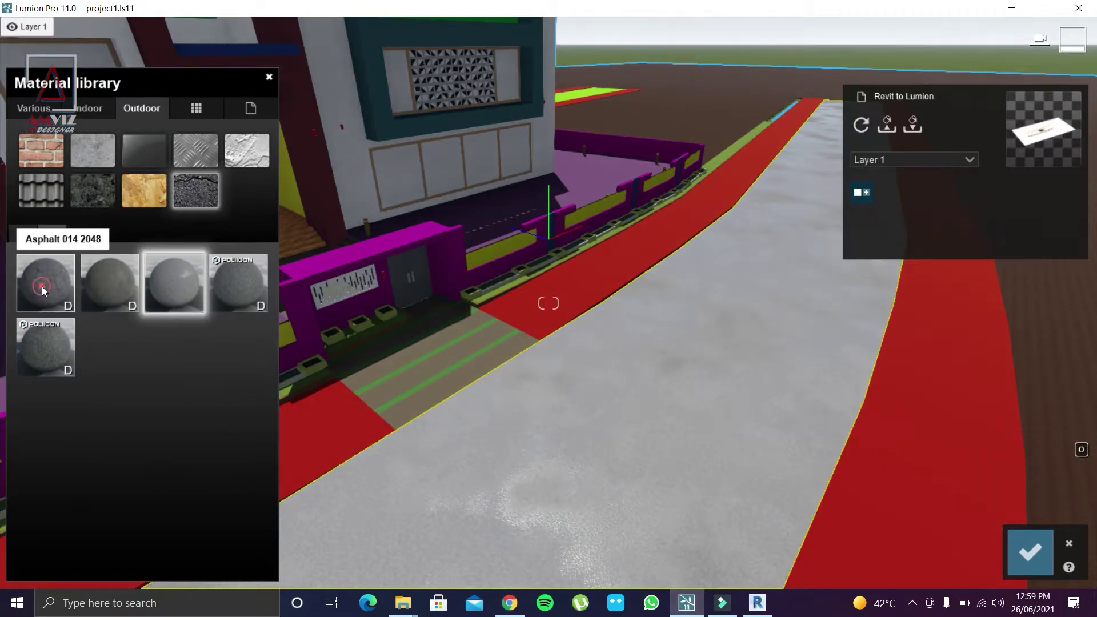
left_click(176, 282)
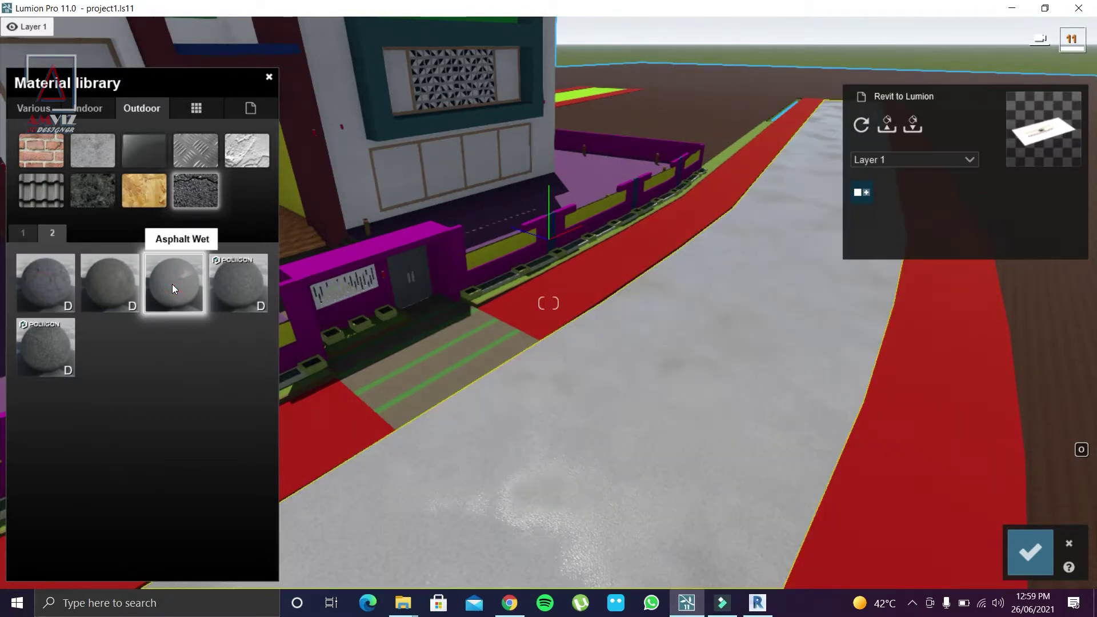
Step: Tint the road asphalt black, with gloss about 0.5, reflectivity 0.6 and relief 1.2
left_click_drag(85, 338, 57, 337)
left_click(51, 359)
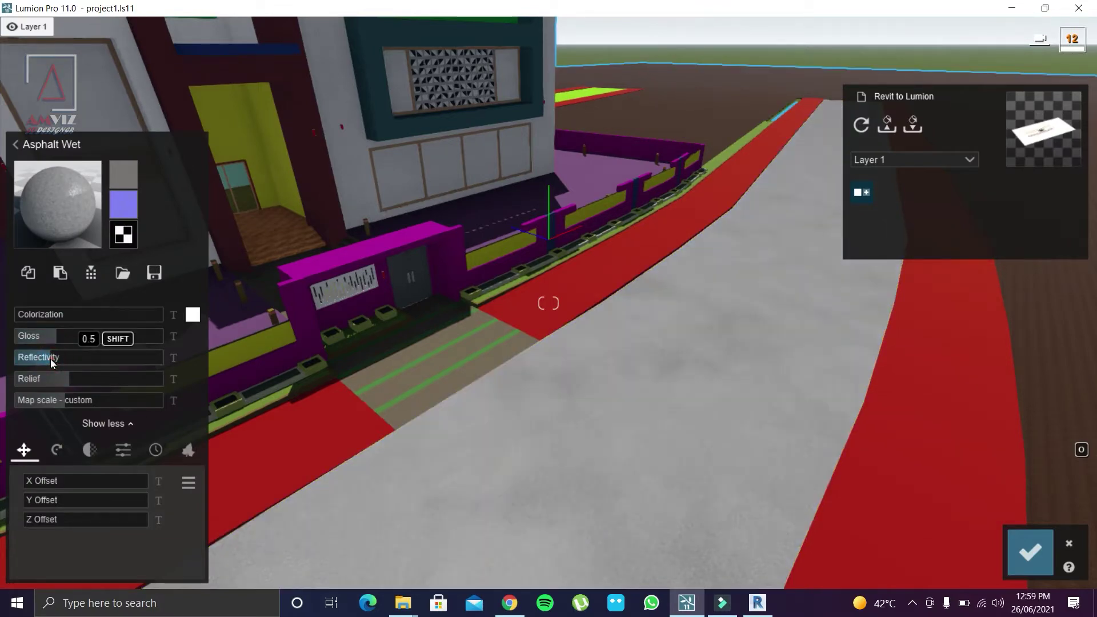
mouse_move(68, 359)
left_mouse_down()
mouse_move(98, 360)
mouse_move(66, 363)
left_mouse_up()
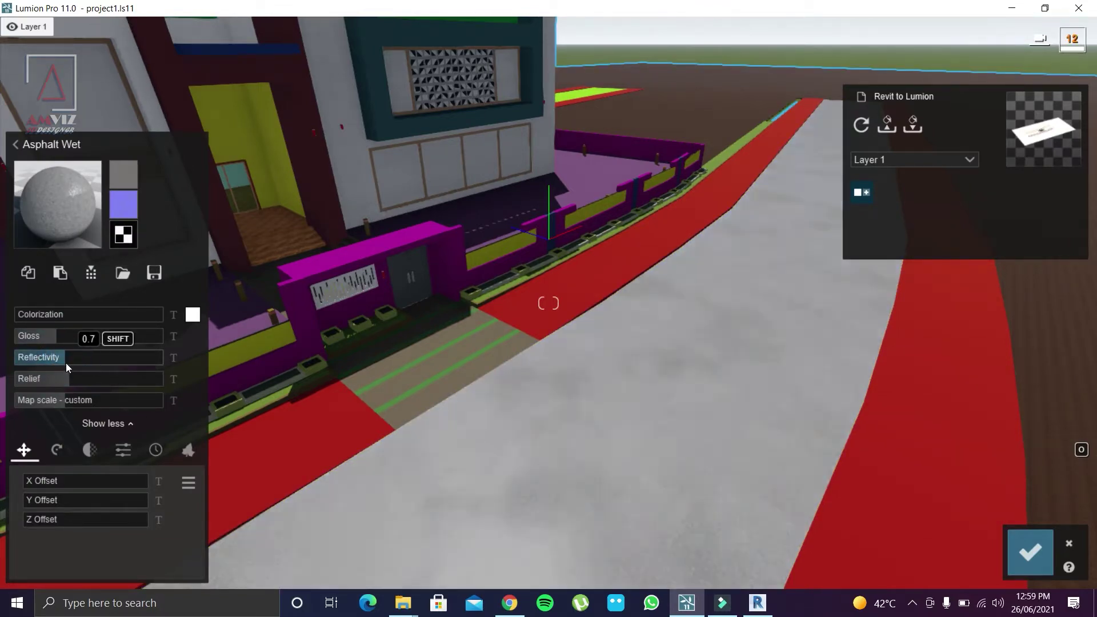
left_click(192, 315)
left_click_drag(265, 390, 219, 416)
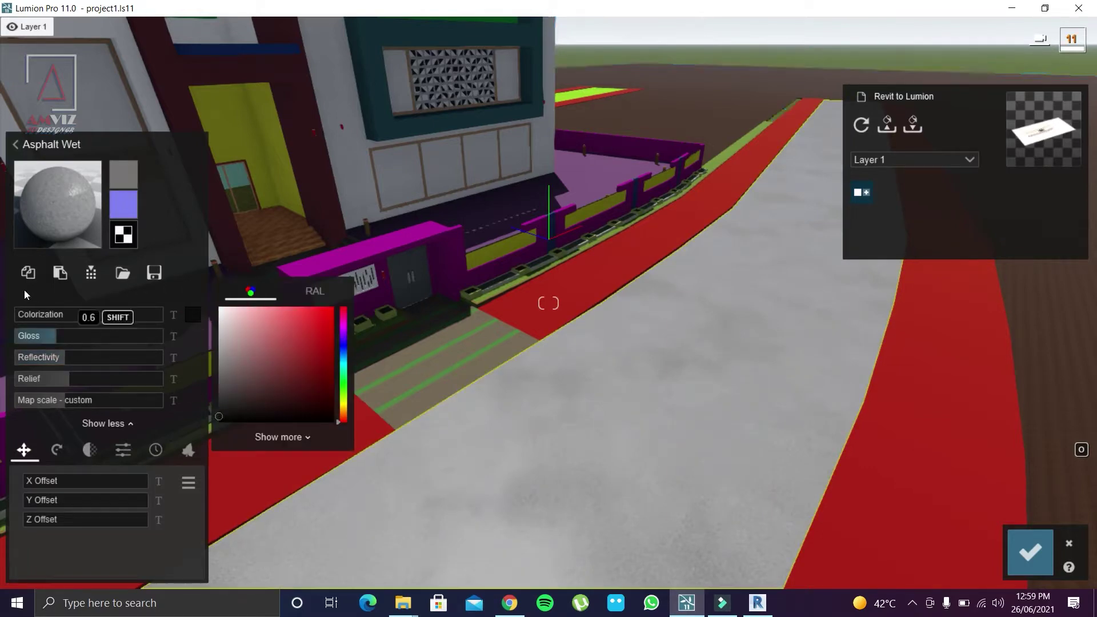
left_click(78, 315)
left_click_drag(77, 314, 106, 318)
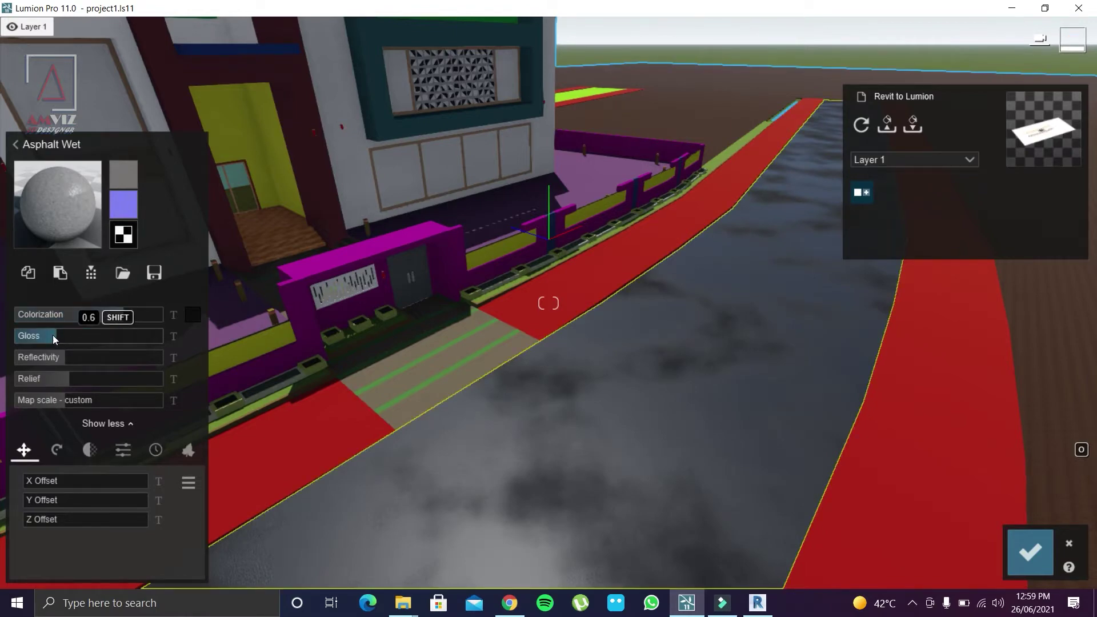
left_click_drag(53, 335, 49, 335)
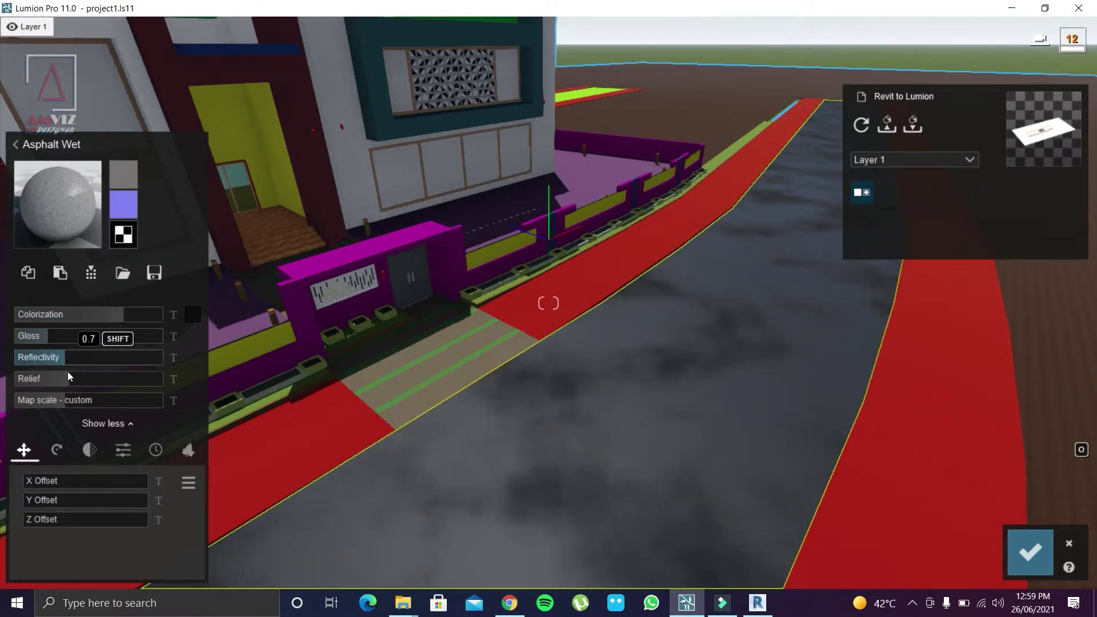
left_click_drag(98, 376, 84, 379)
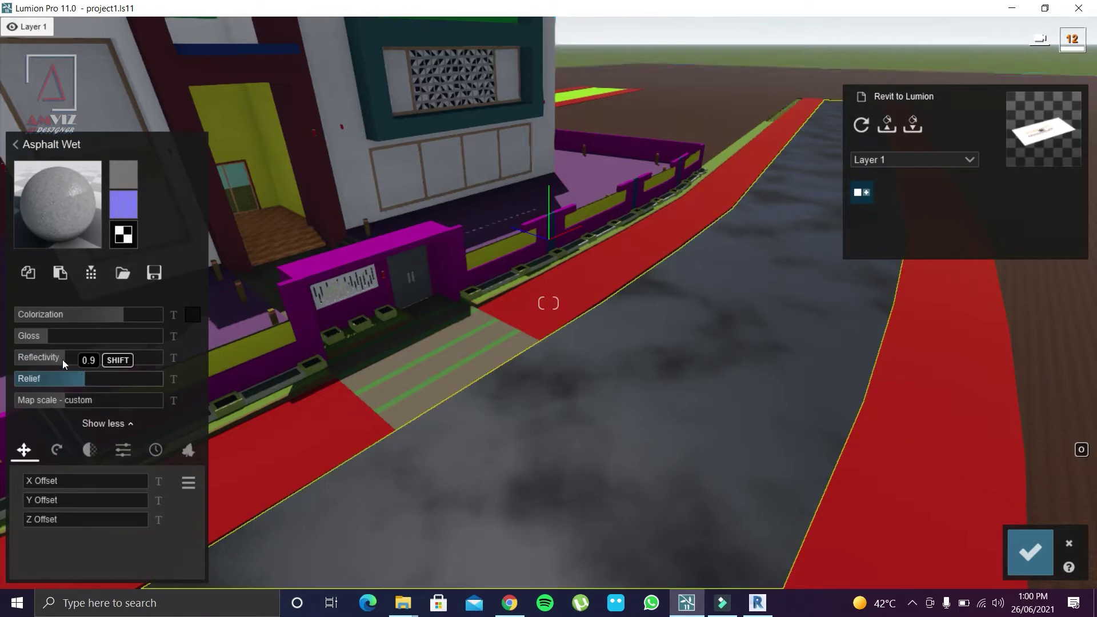
left_click(59, 358)
left_click_drag(61, 358, 66, 358)
mouse_move(673, 445)
right_mouse_down()
mouse_move(633, 423)
mouse_move(579, 365)
right_mouse_up()
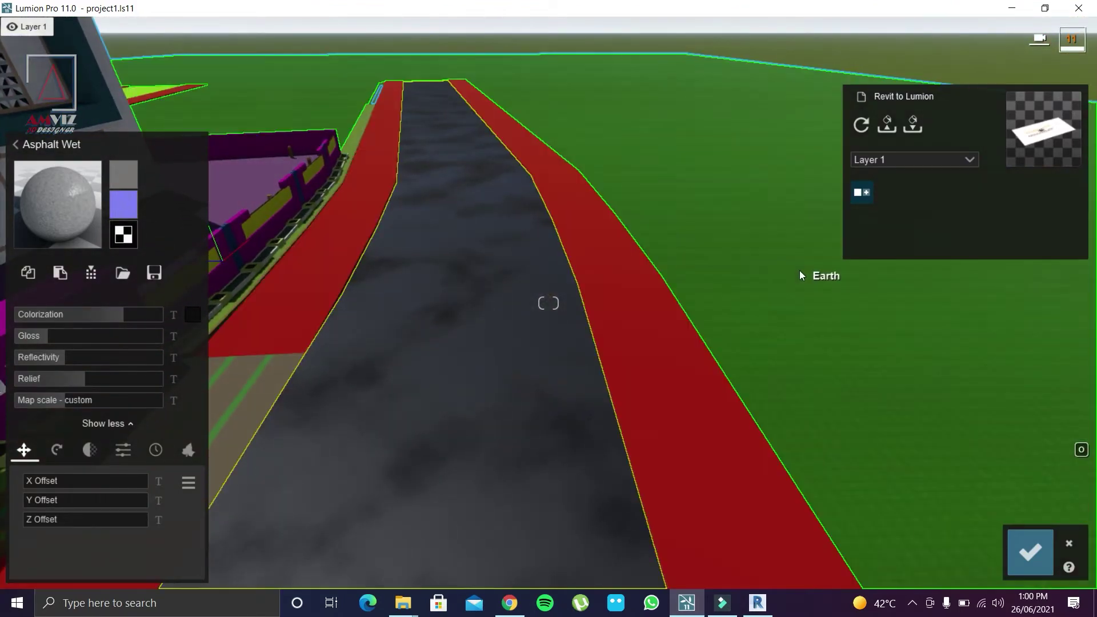
Step: Give the lawn beside the road the Clean Cut Grass 02 material and confirm it
left_click(801, 270)
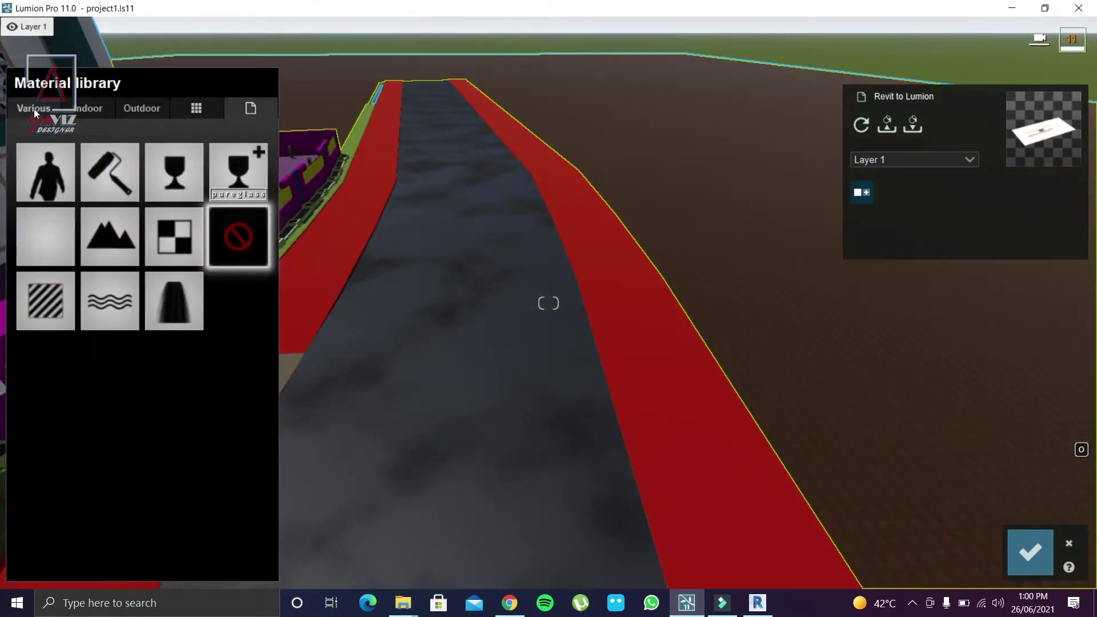
left_click(33, 108)
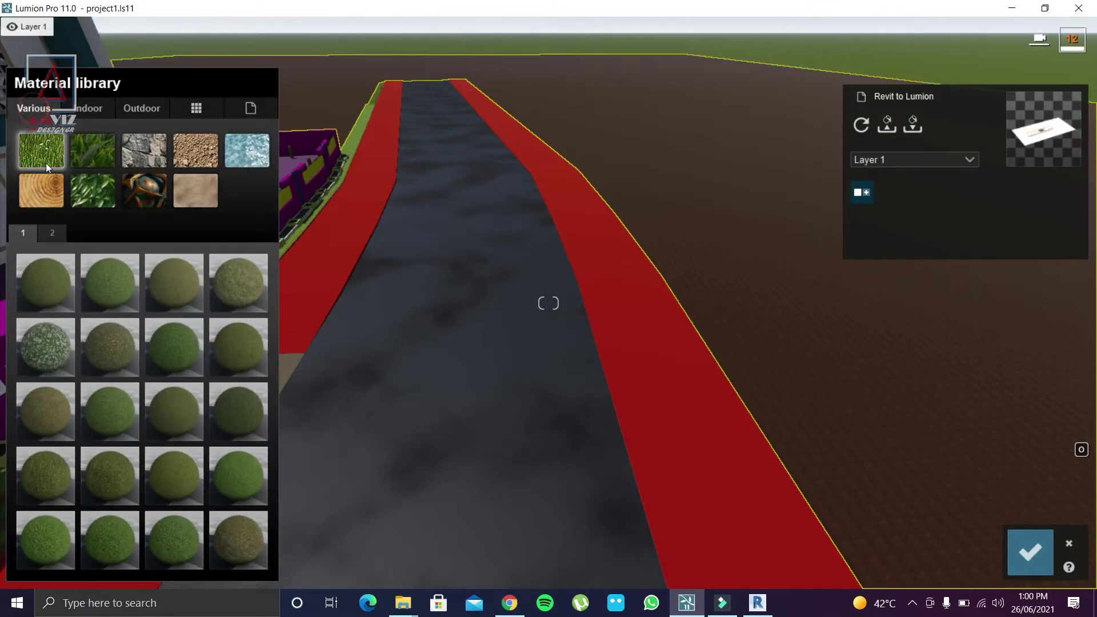
left_click(93, 154)
left_click(171, 350)
mouse_move(584, 379)
right_mouse_down()
mouse_move(571, 368)
mouse_move(540, 379)
right_mouse_up()
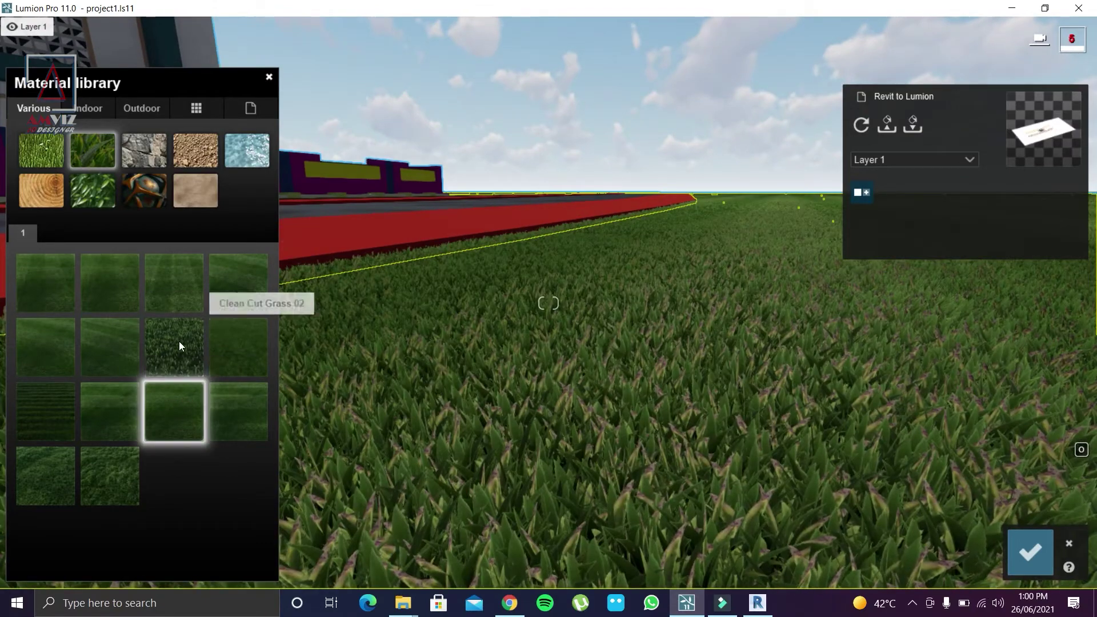
left_click(178, 343)
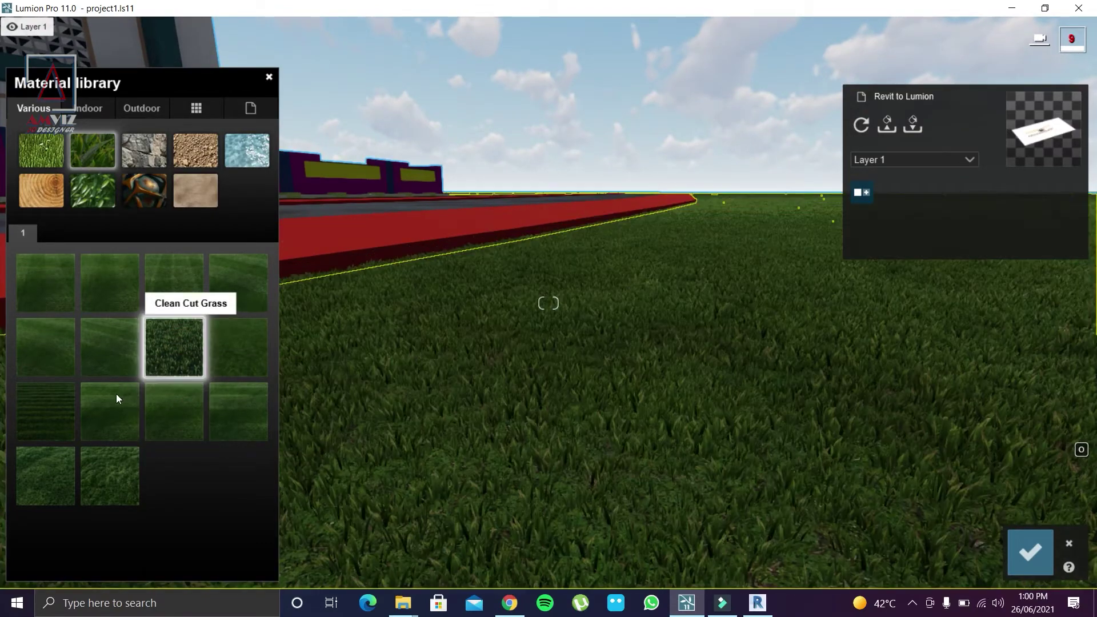
left_click(53, 416)
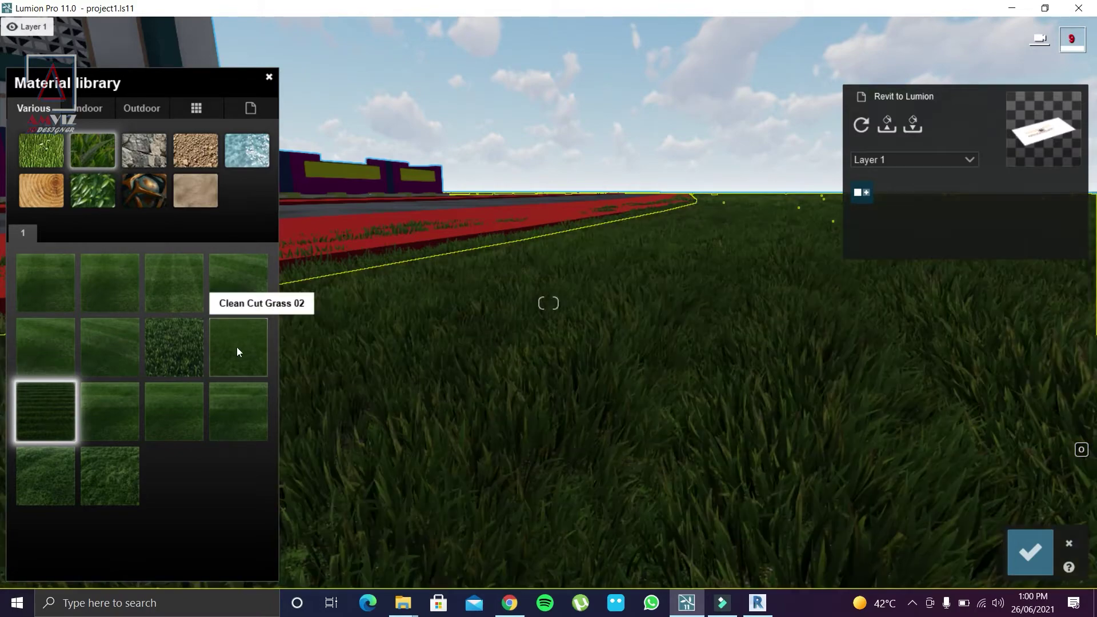
left_click(237, 348)
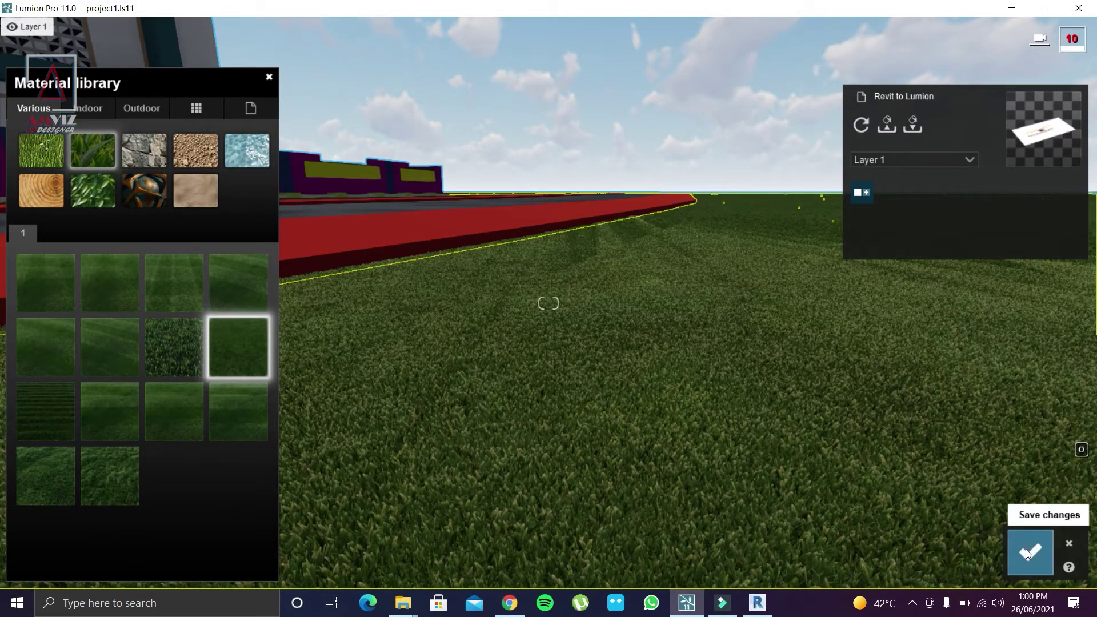
left_click(1026, 550)
right_click_drag(534, 327, 435, 329)
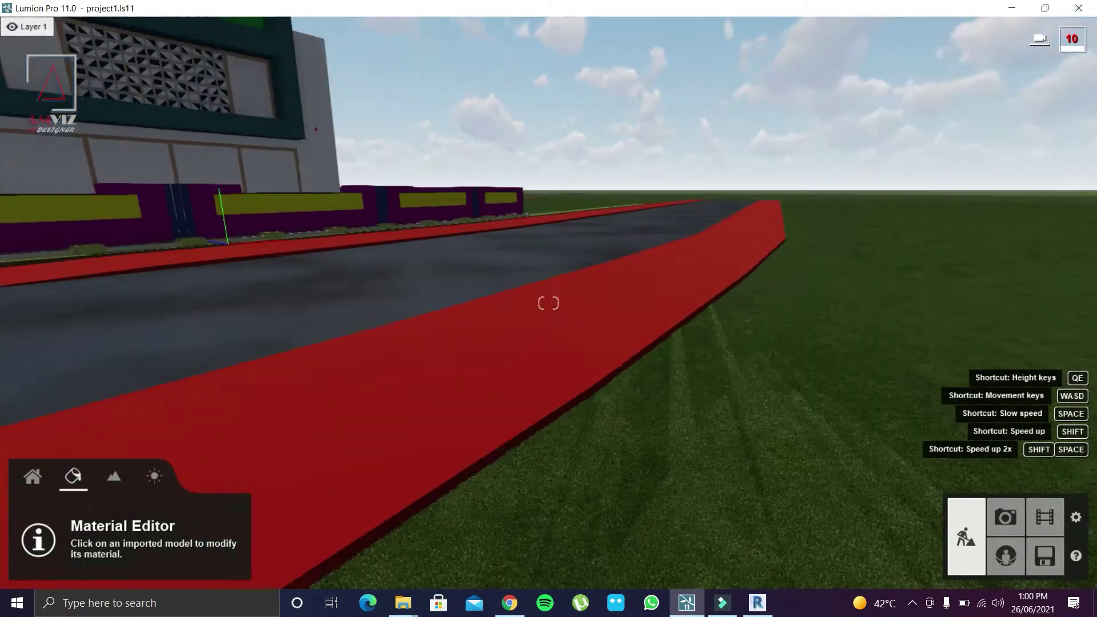
Step: Try indoor tile materials Tiles 007 and Tiles 008 on the red walkway strip
scroll(524, 334, "down", 3)
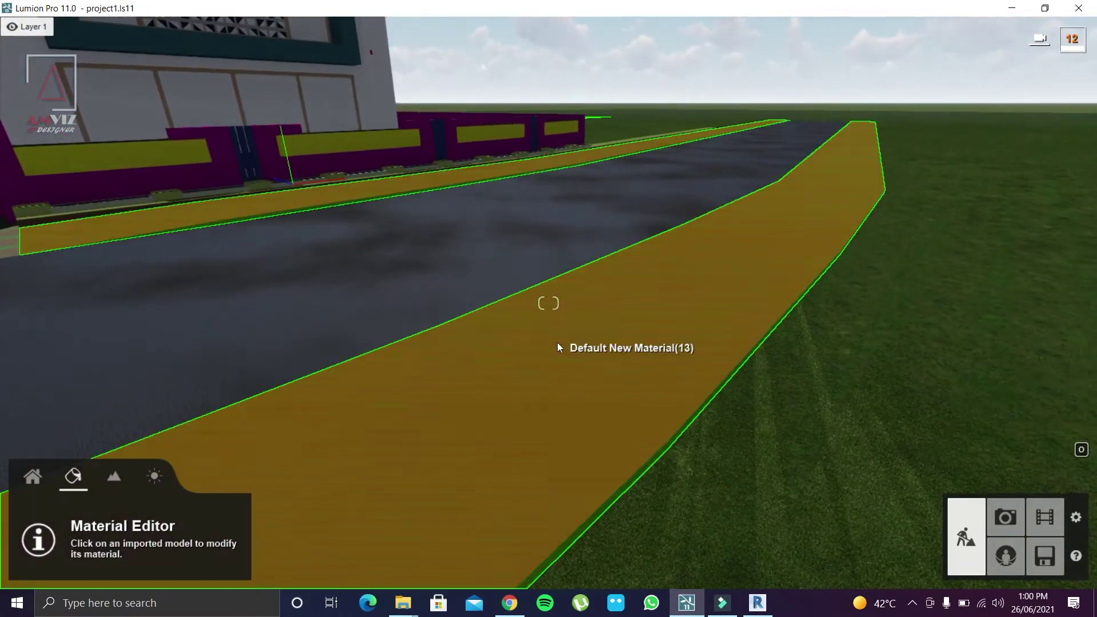
left_click(557, 345)
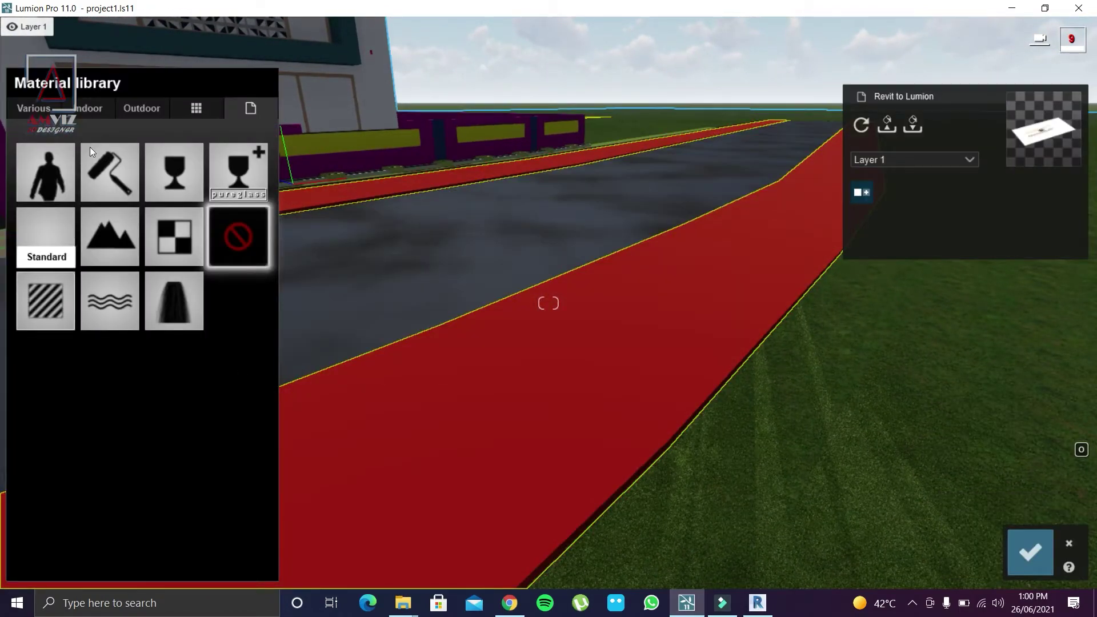
left_click(89, 106)
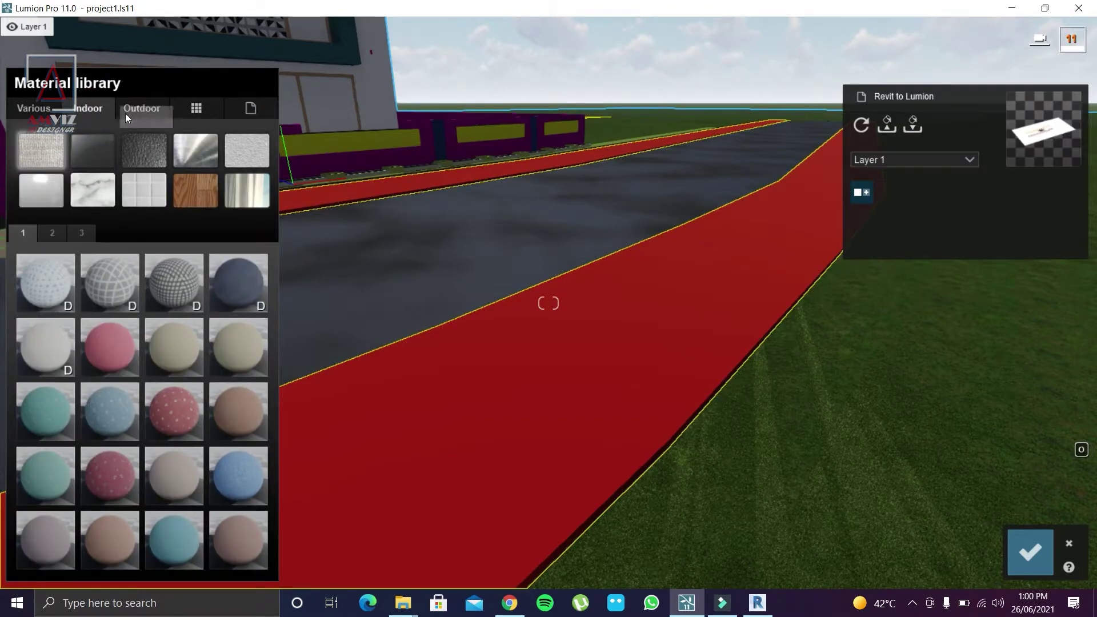
left_click(140, 191)
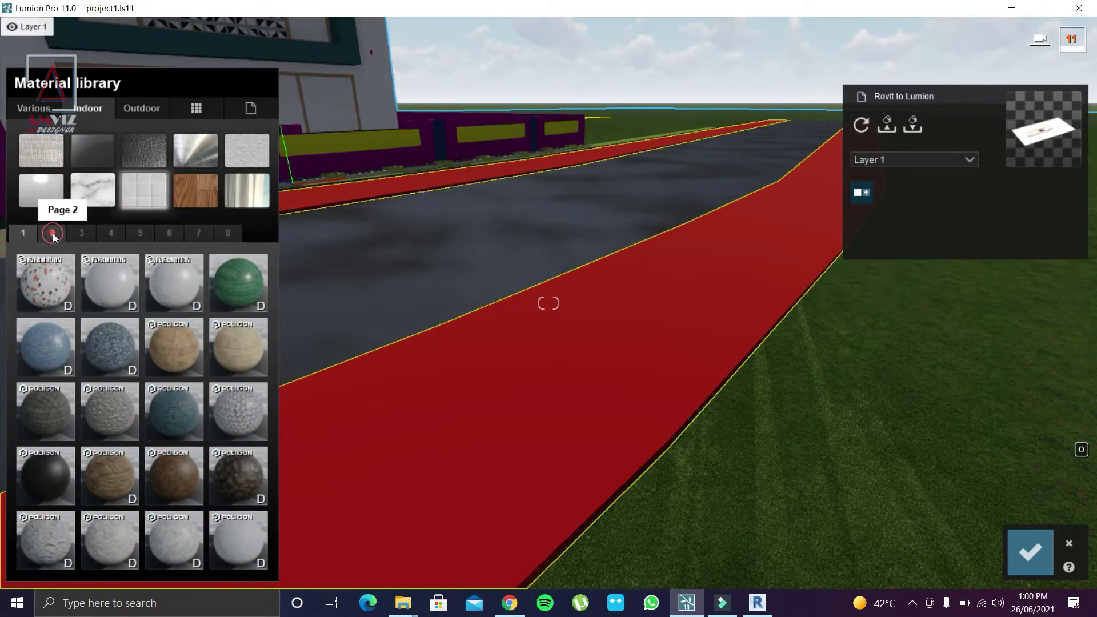
left_click(82, 232)
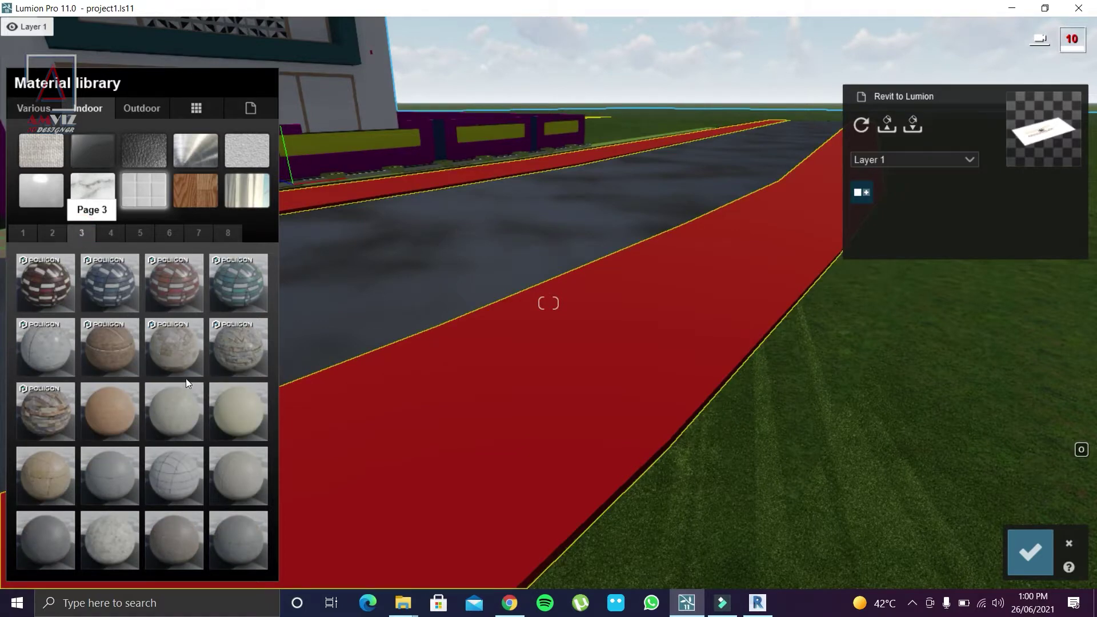
left_click(171, 411)
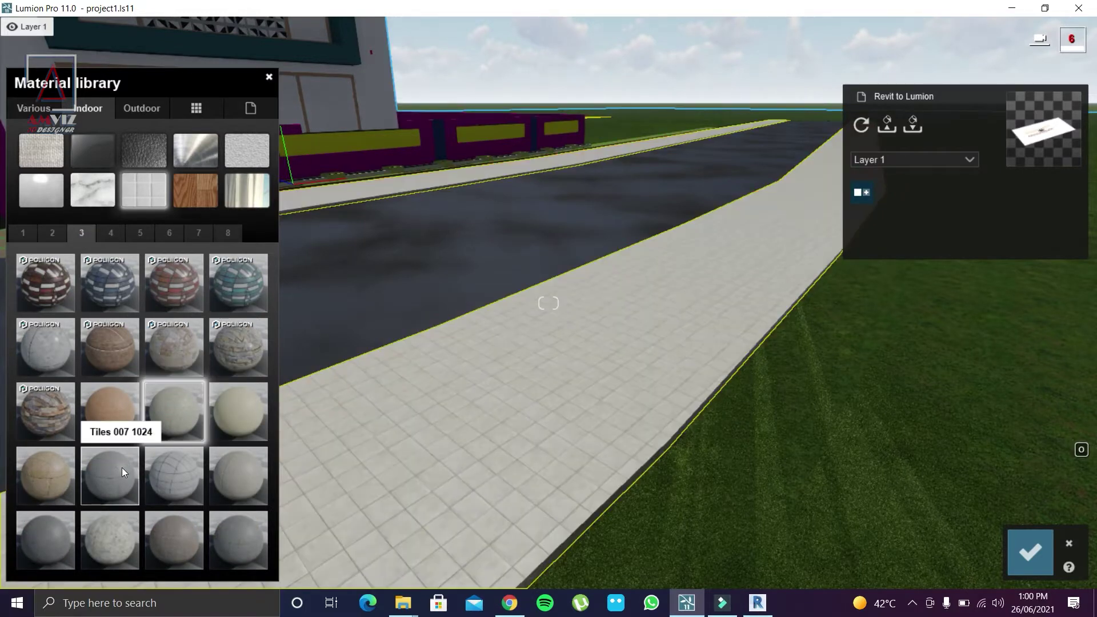
left_click(123, 470)
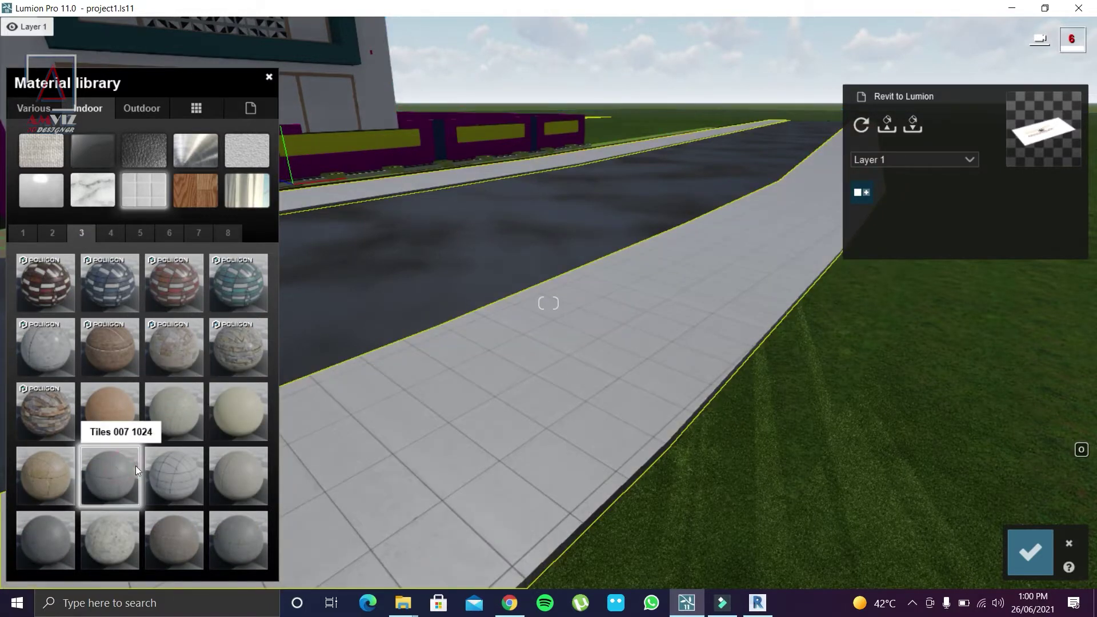
left_click(176, 465)
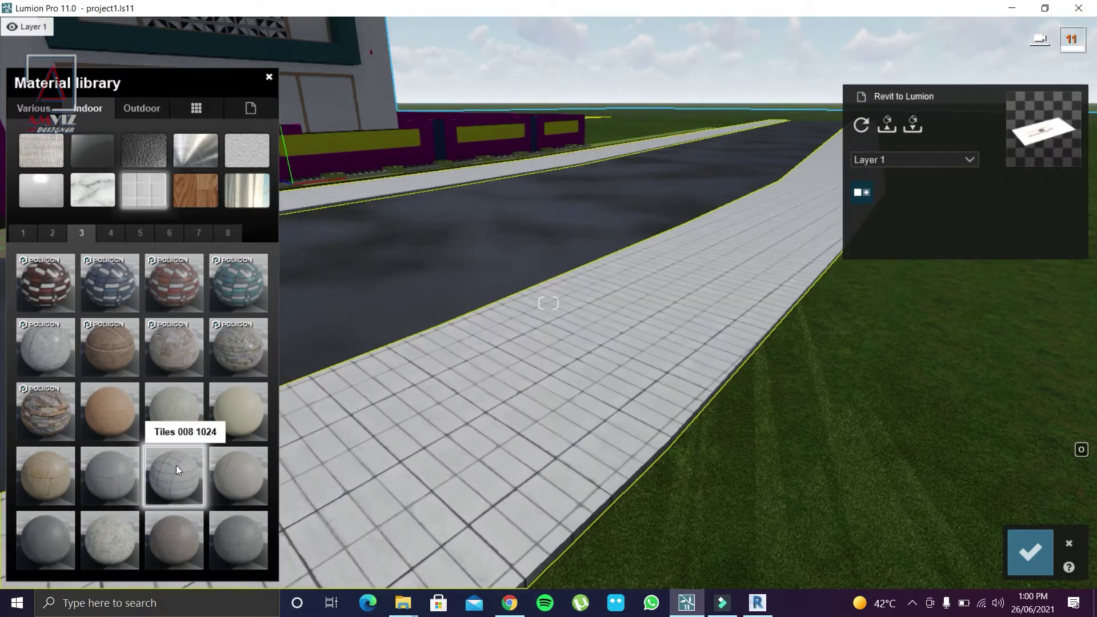
left_click(117, 232)
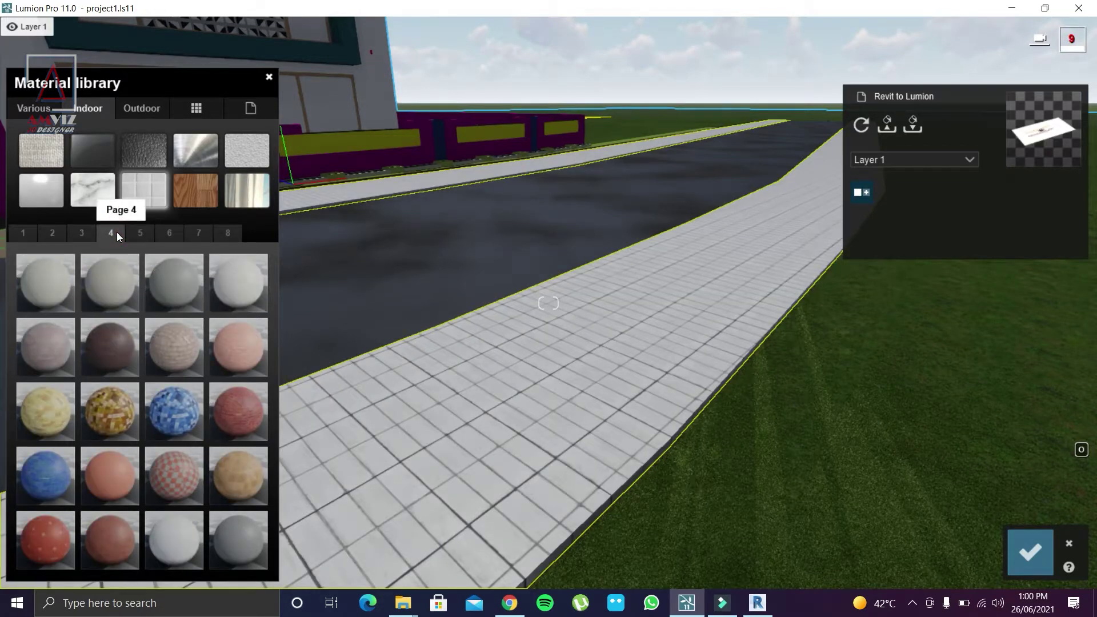
Step: Try outdoor stone pavings on the walkway, including Pavement Stone 002, herringbone and cobblestones
left_click(142, 109)
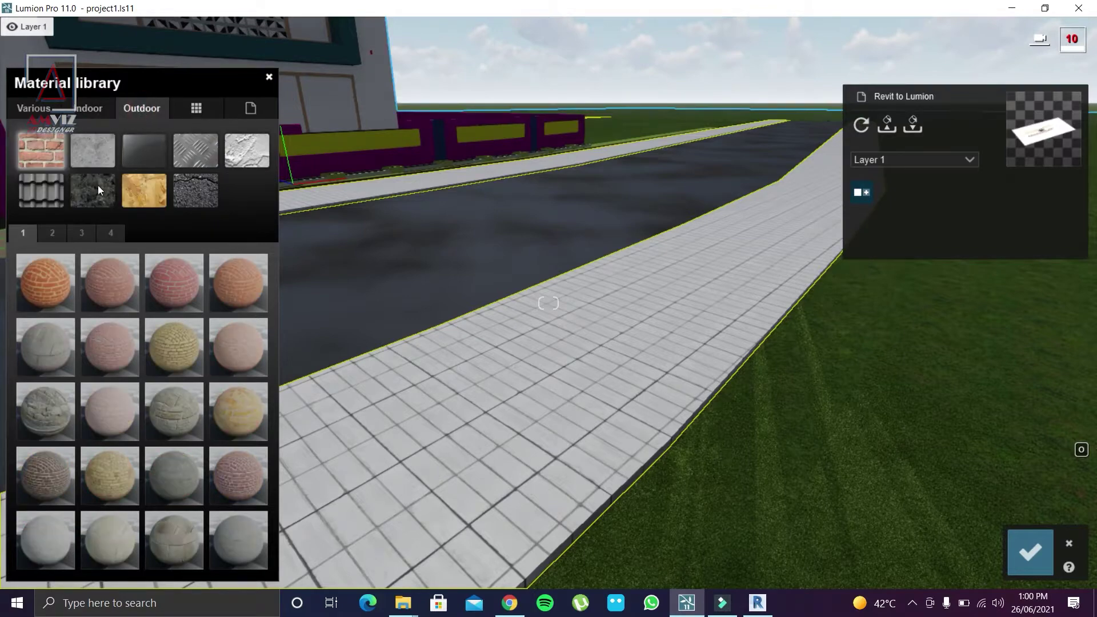
left_click(90, 191)
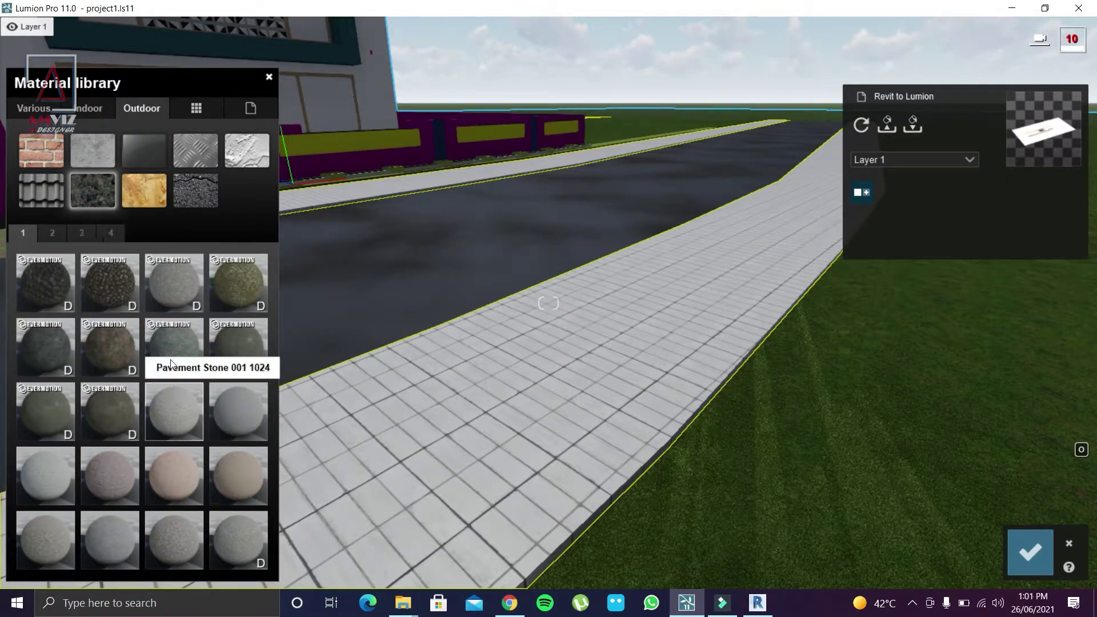
left_click(233, 410)
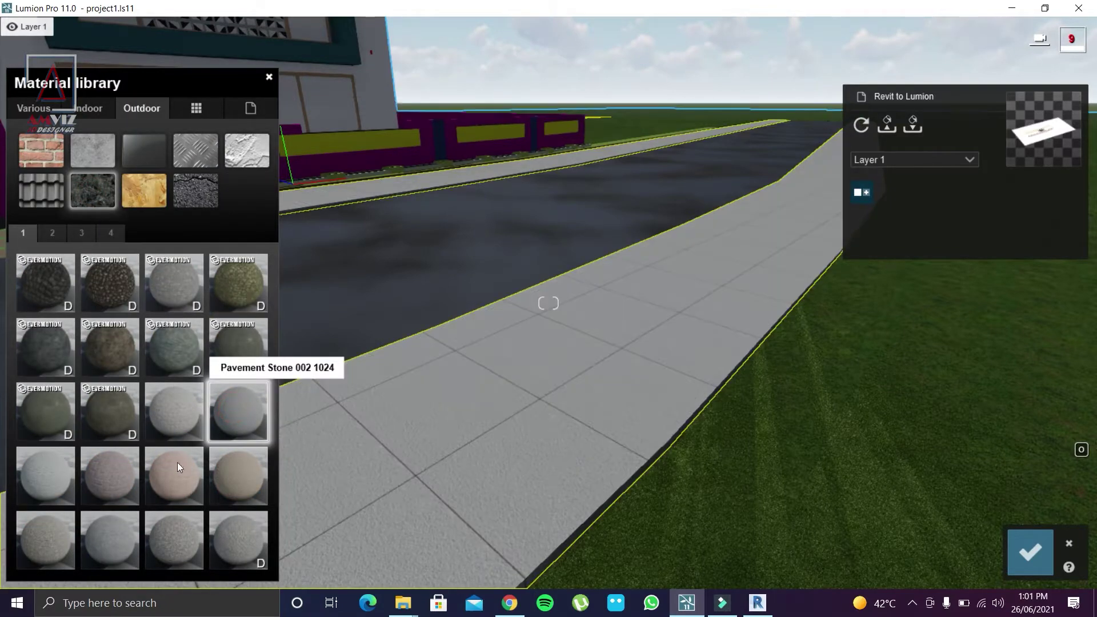
left_click(121, 476)
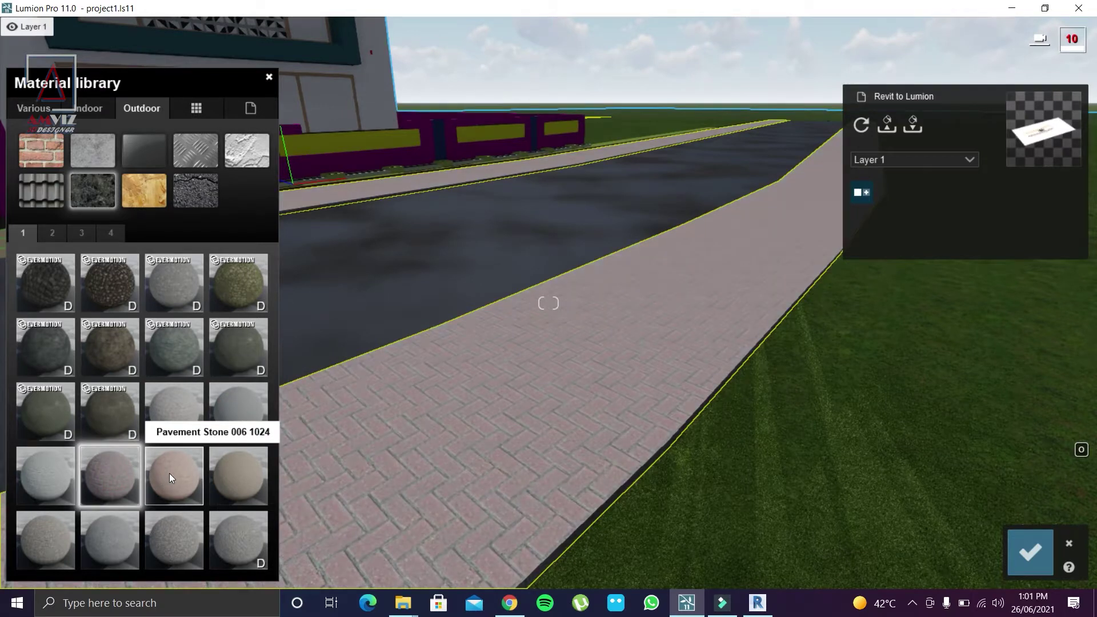
left_click(169, 473)
left_click(176, 400)
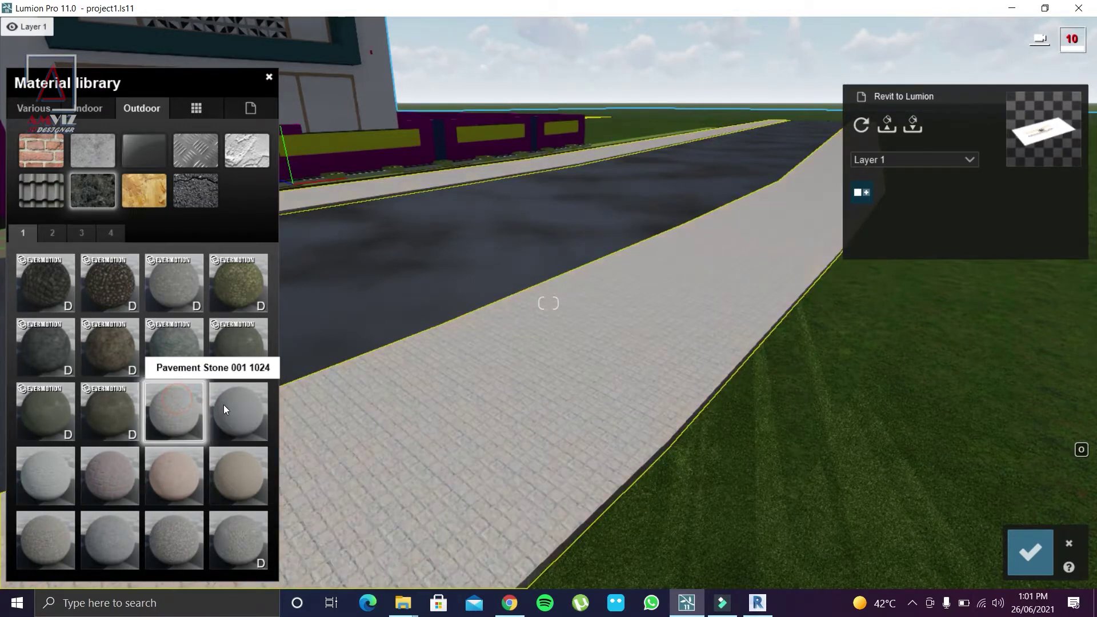
left_click(233, 408)
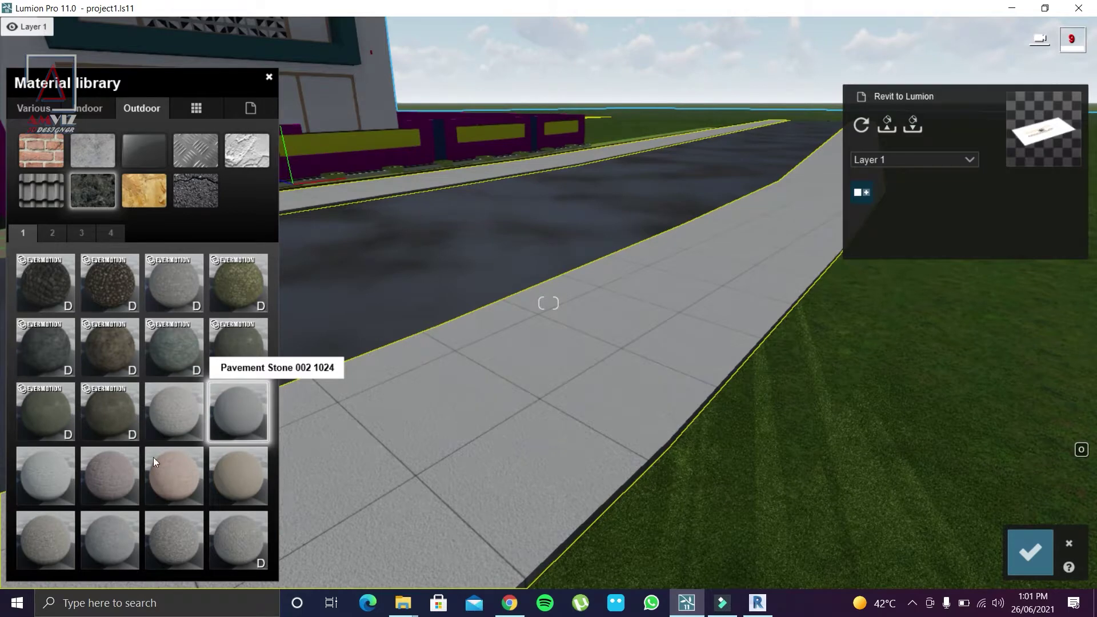
Step: Compare more stone pavers, then settle on the Polii CityStreet Sidewalk smooth concrete
left_click(53, 234)
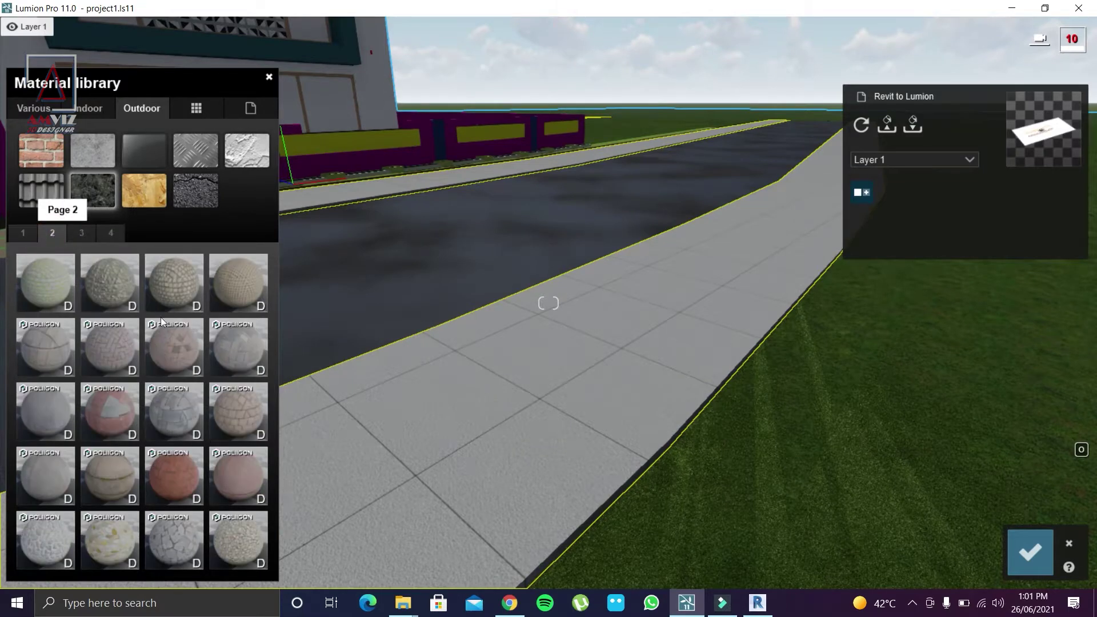
left_click(242, 343)
left_click(47, 348)
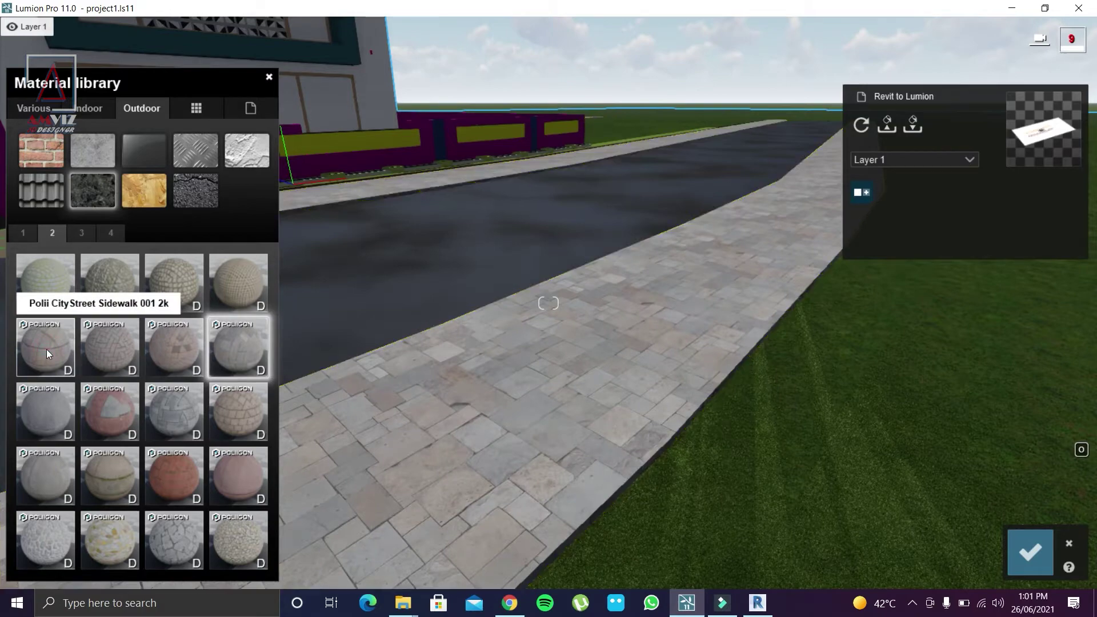
left_click(106, 482)
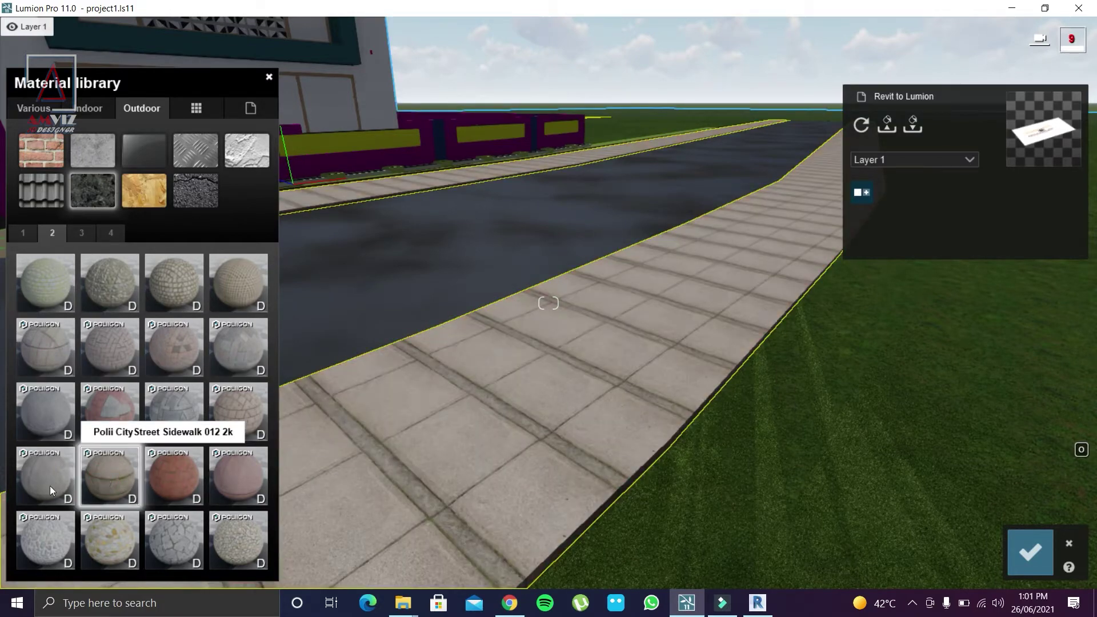
left_click(48, 485)
right_click_drag(516, 495, 488, 491)
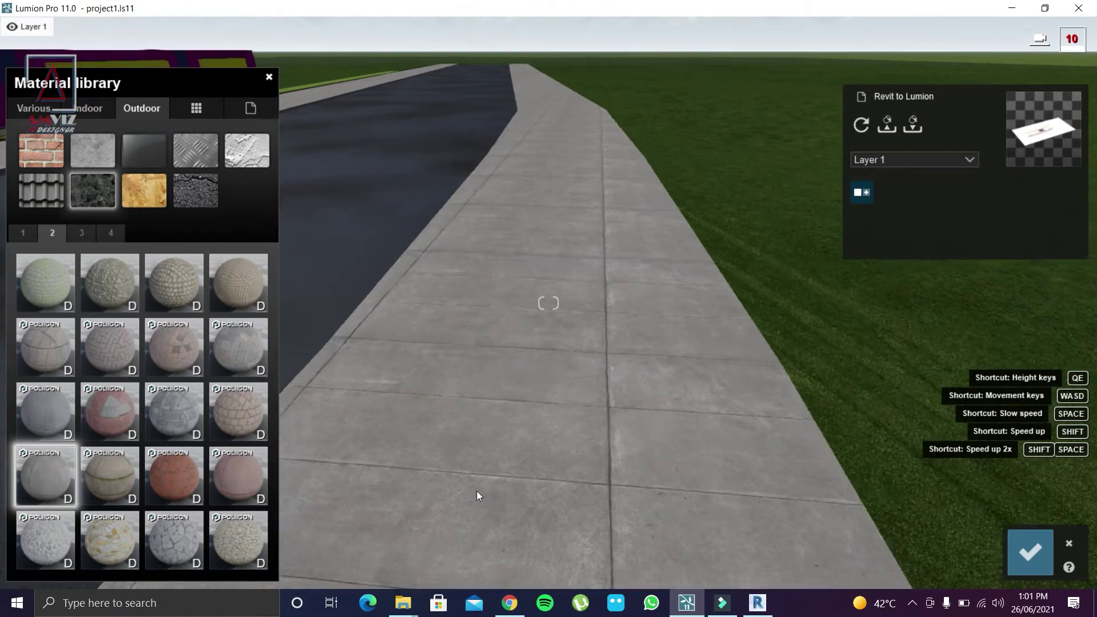
Step: Shift the sidewalk texture's Y offset to about 0.14
right_click_drag(476, 491, 478, 479)
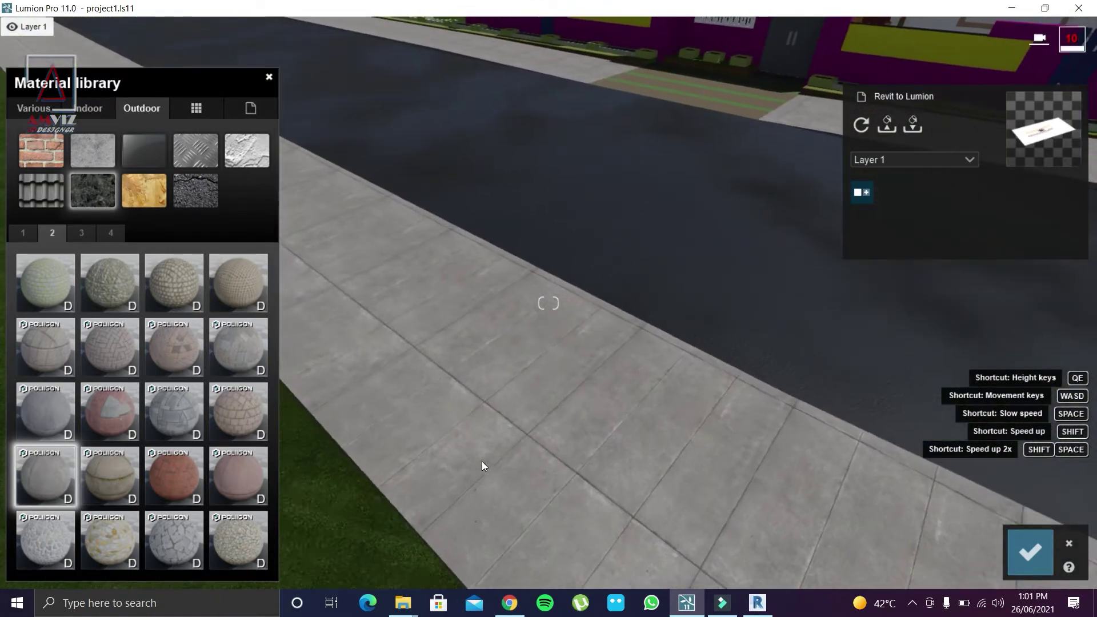
left_click(45, 476)
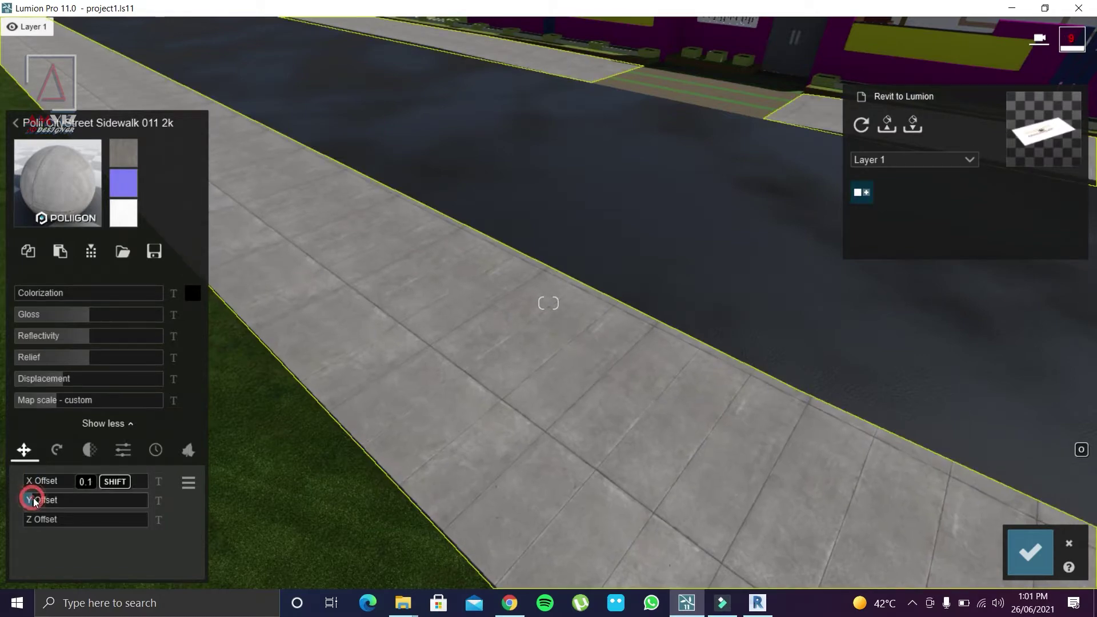
left_click_drag(39, 519, 129, 528)
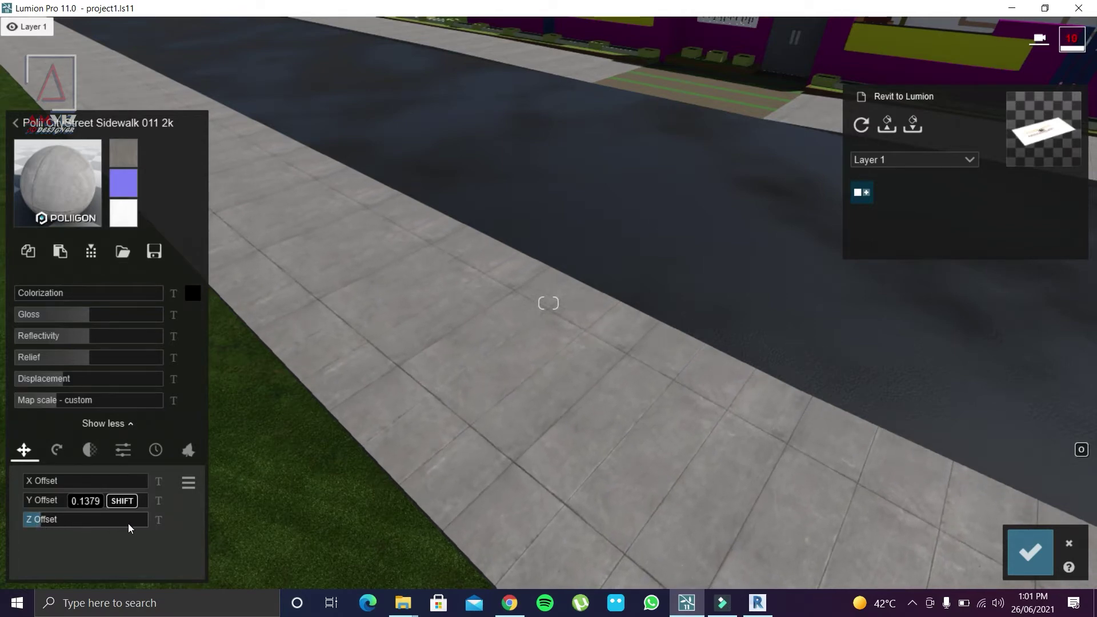
Step: Fly the camera toward the magenta gate wall to look at the entrance paving
scroll(508, 347, "down", 3)
right_click_drag(507, 347, 561, 334)
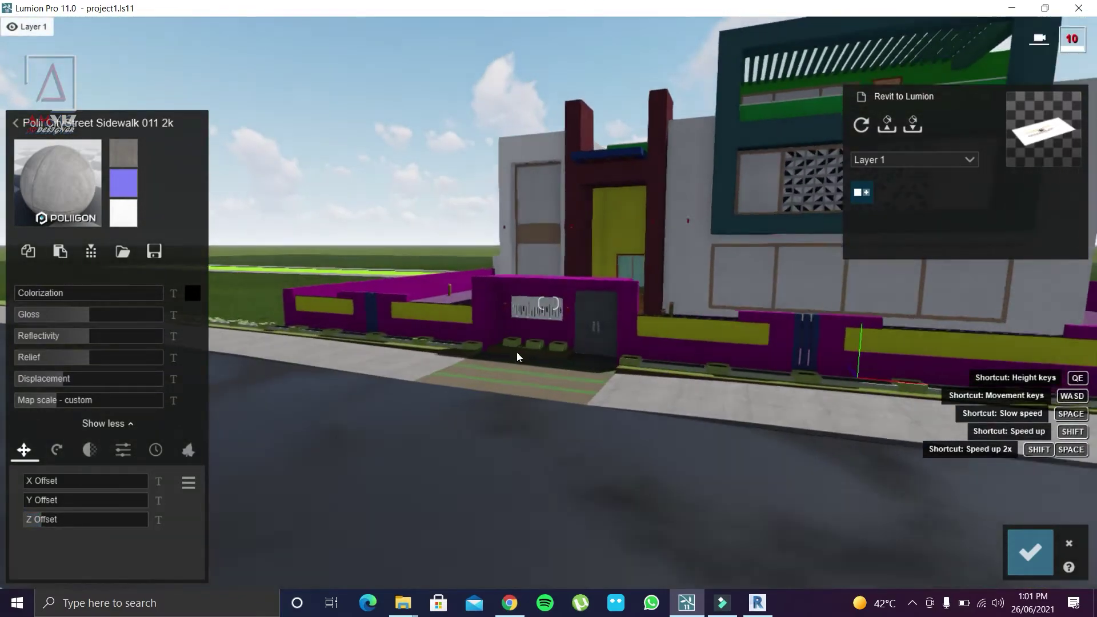
key("w")
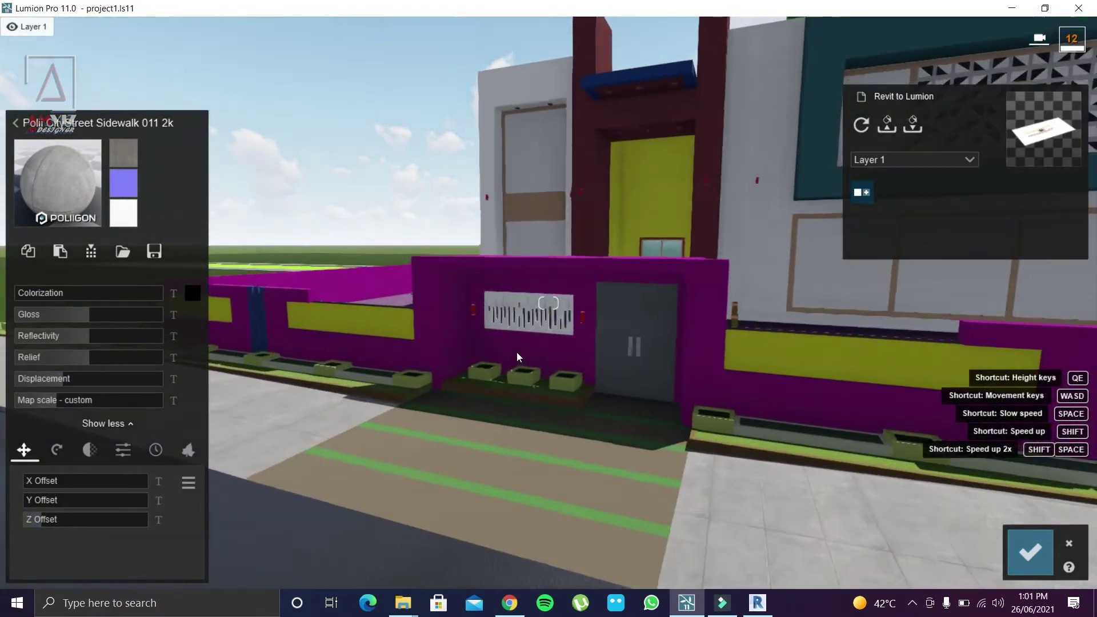
right_click_drag(516, 352, 421, 337)
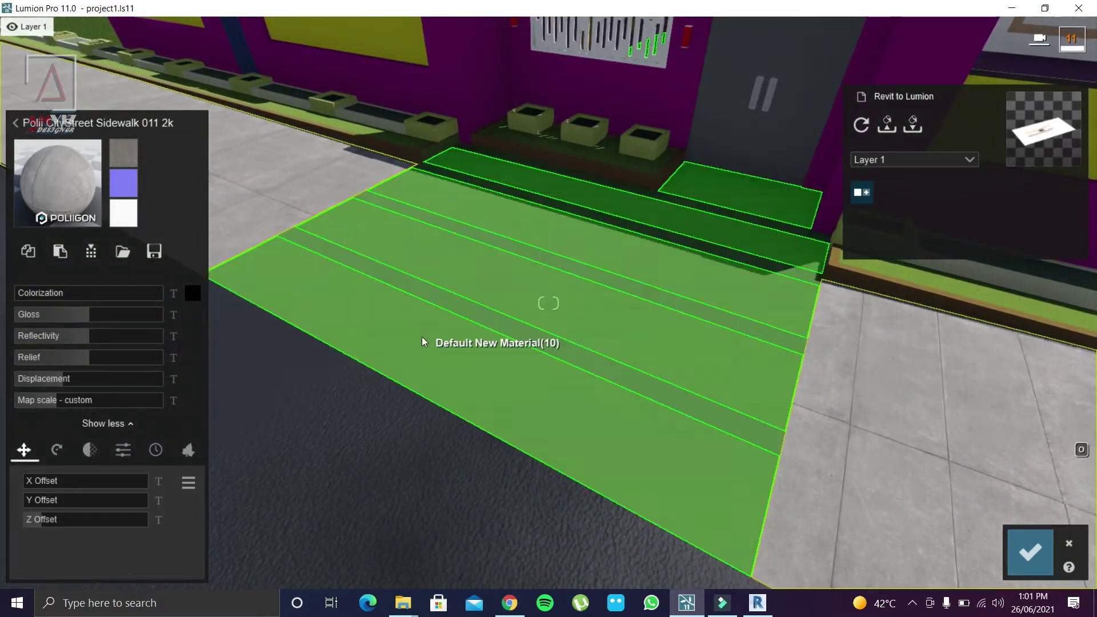
Step: Select the entrance paving and try sidewalk and brick swatches from Outdoor > Stone page 2
left_click(427, 342)
right_click_drag(437, 350, 423, 369)
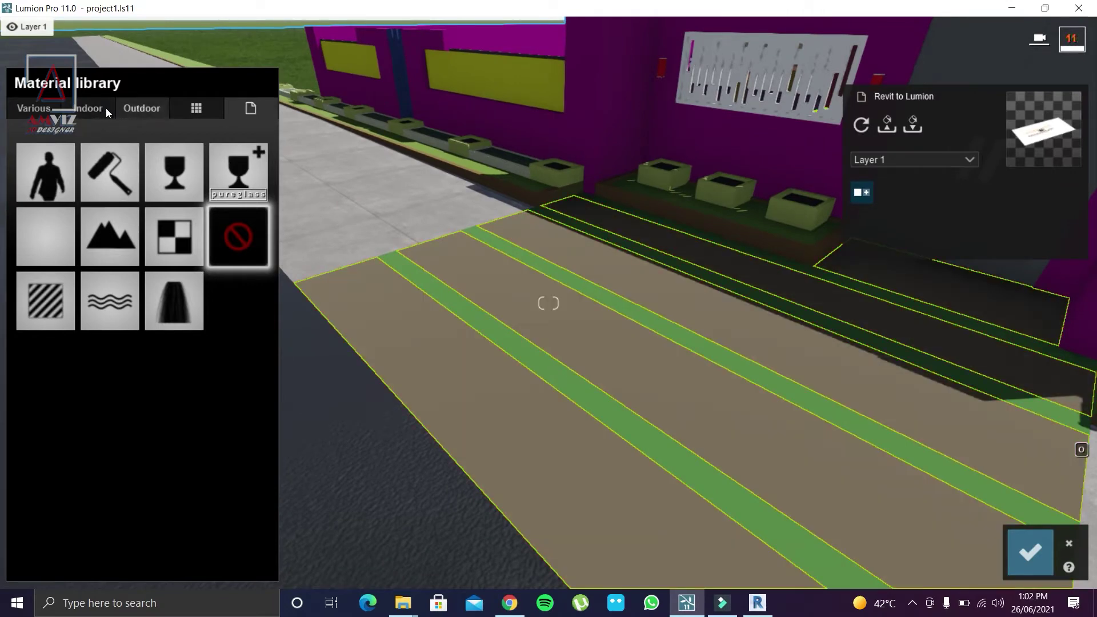
left_click(142, 107)
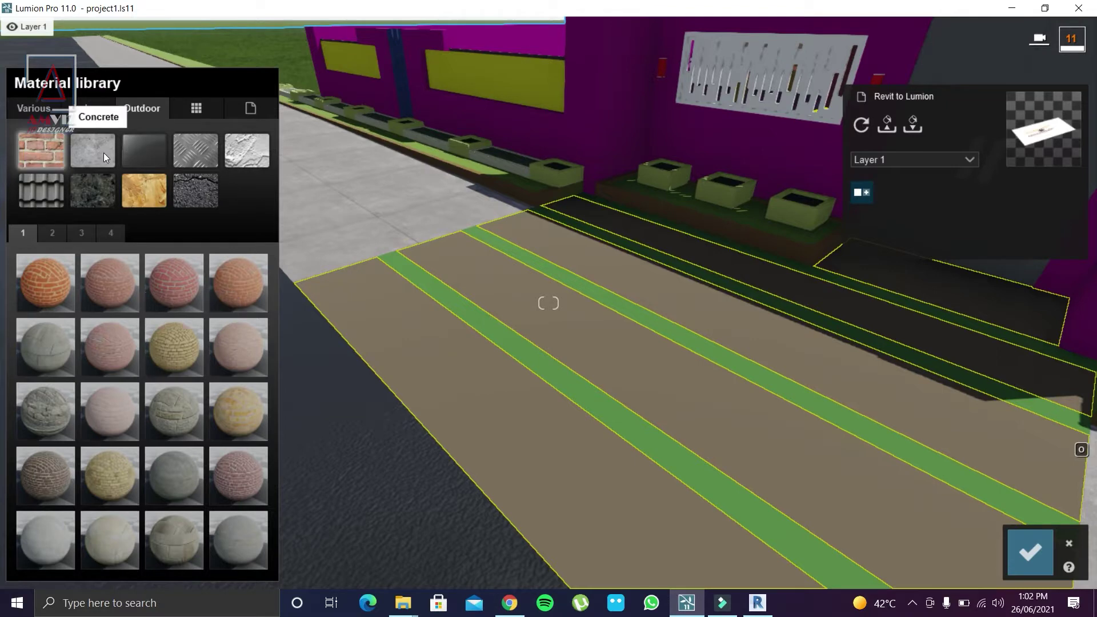
left_click(92, 192)
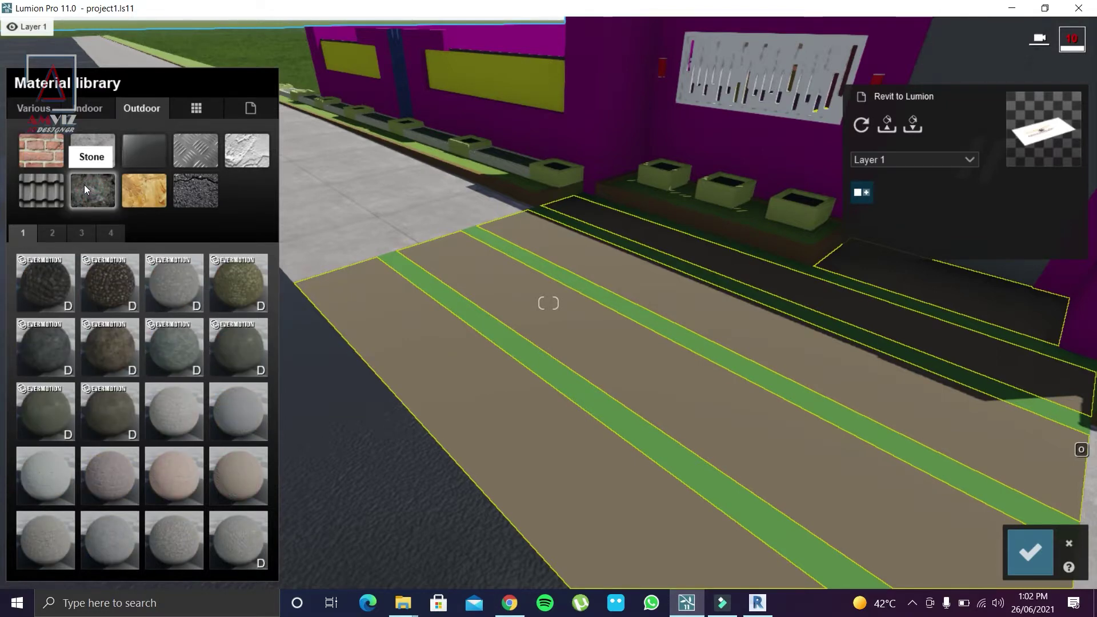
left_click(52, 232)
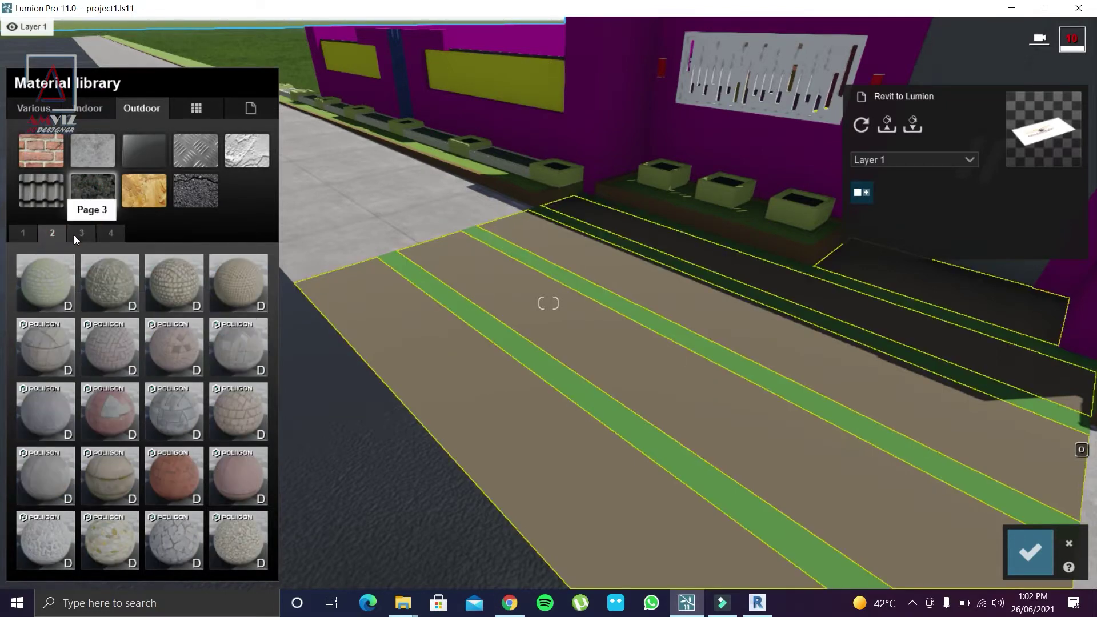
left_click(47, 284)
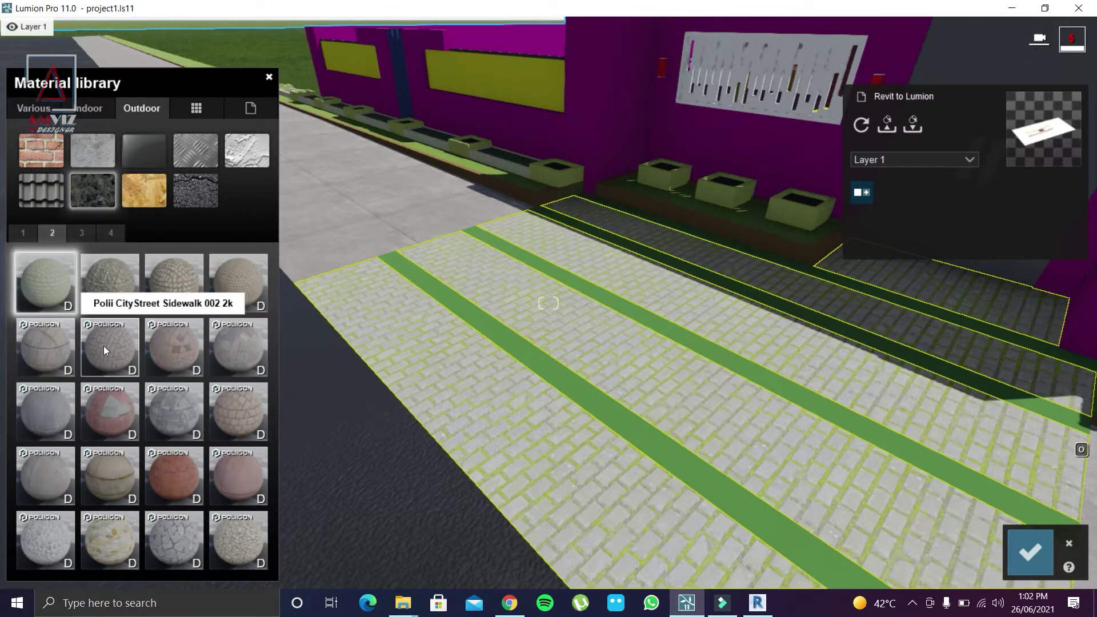
left_click(104, 345)
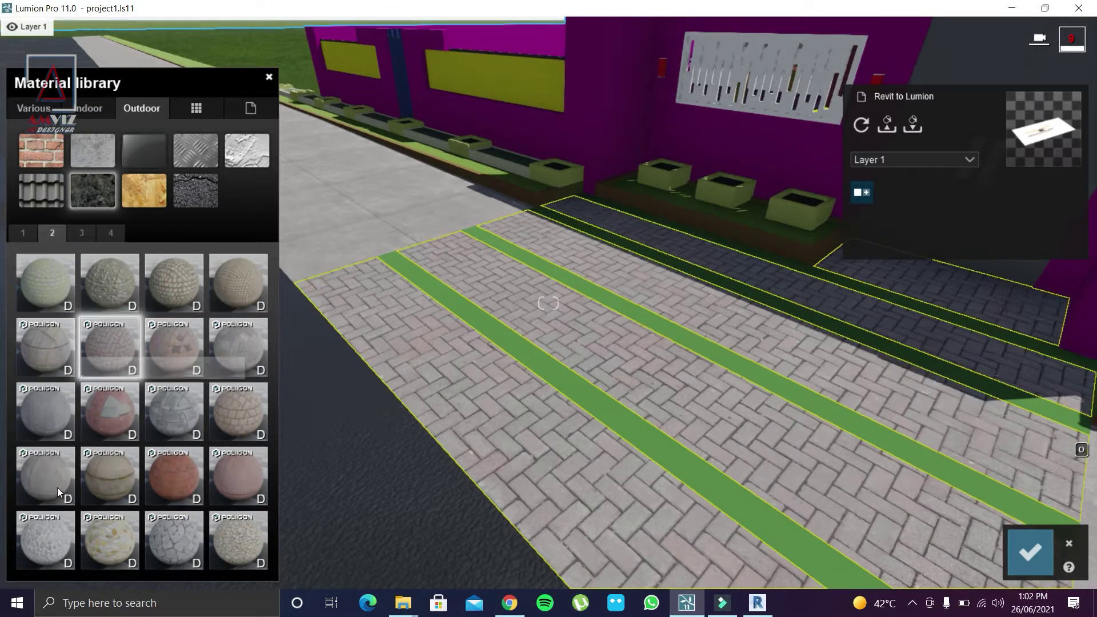
left_click(39, 479)
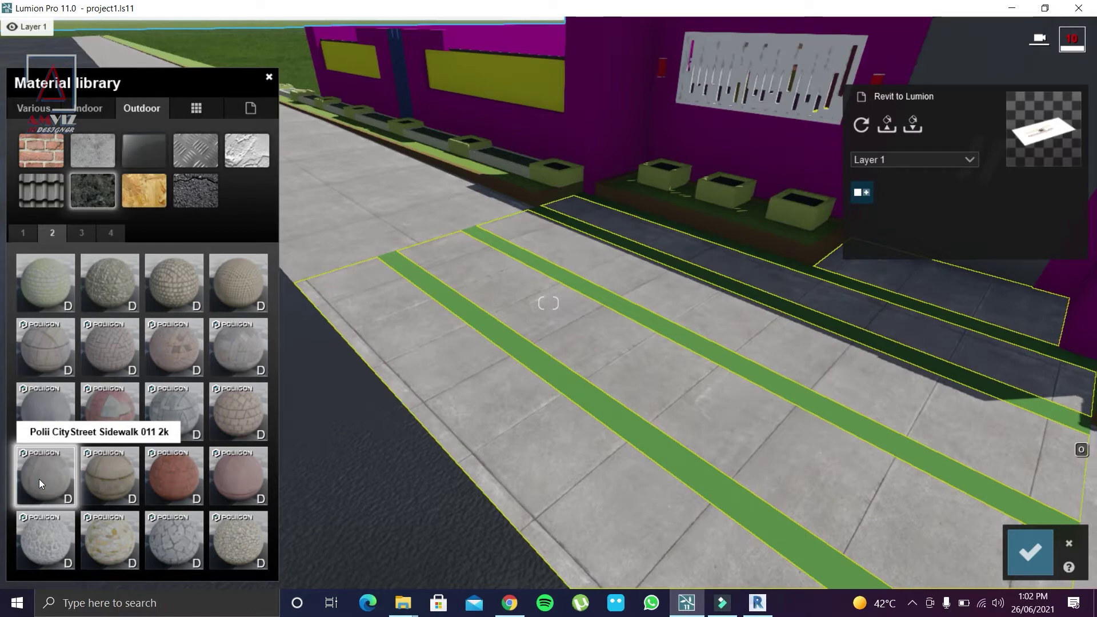
Step: Try weathered tile, pebble, flagstone and page-3 cobblestone textures on the paving
right_click_drag(614, 483, 591, 459)
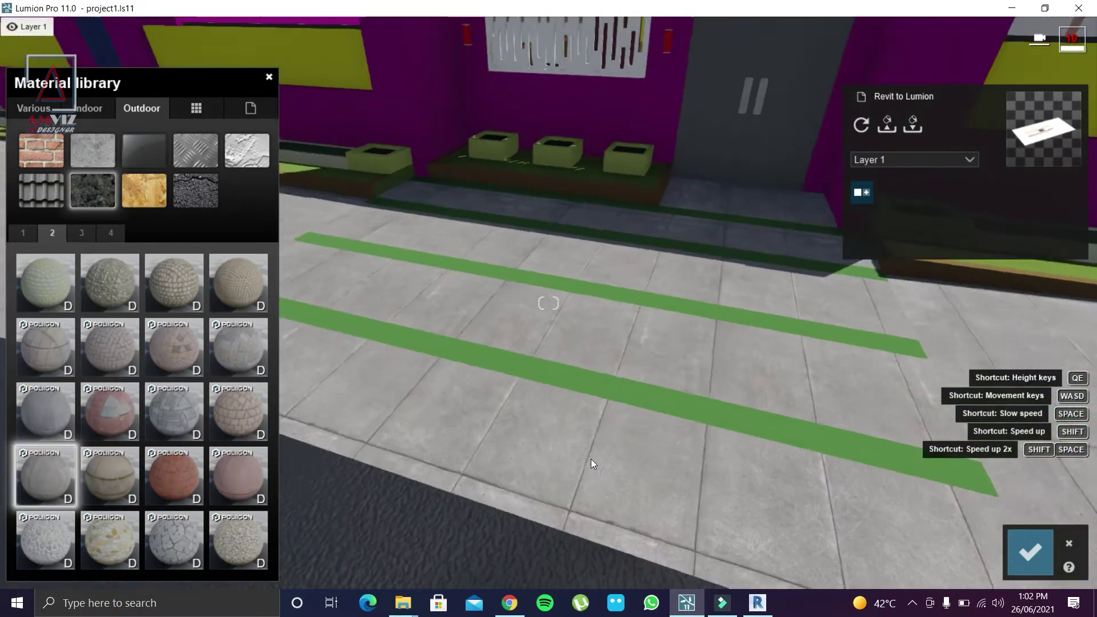
left_click(107, 468)
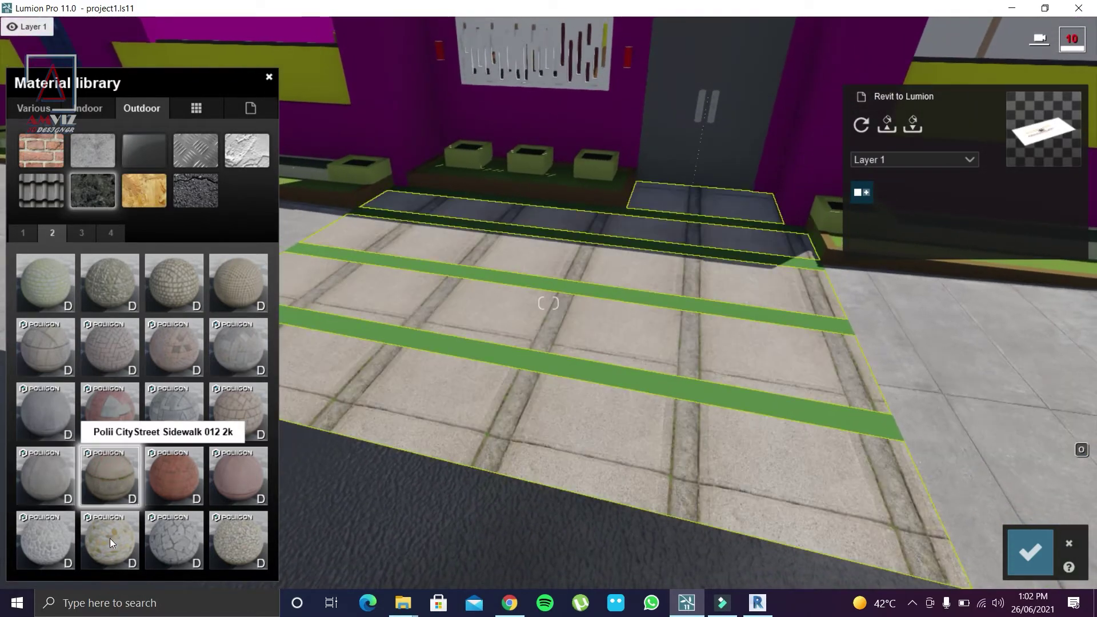
left_click(109, 539)
left_click(180, 534)
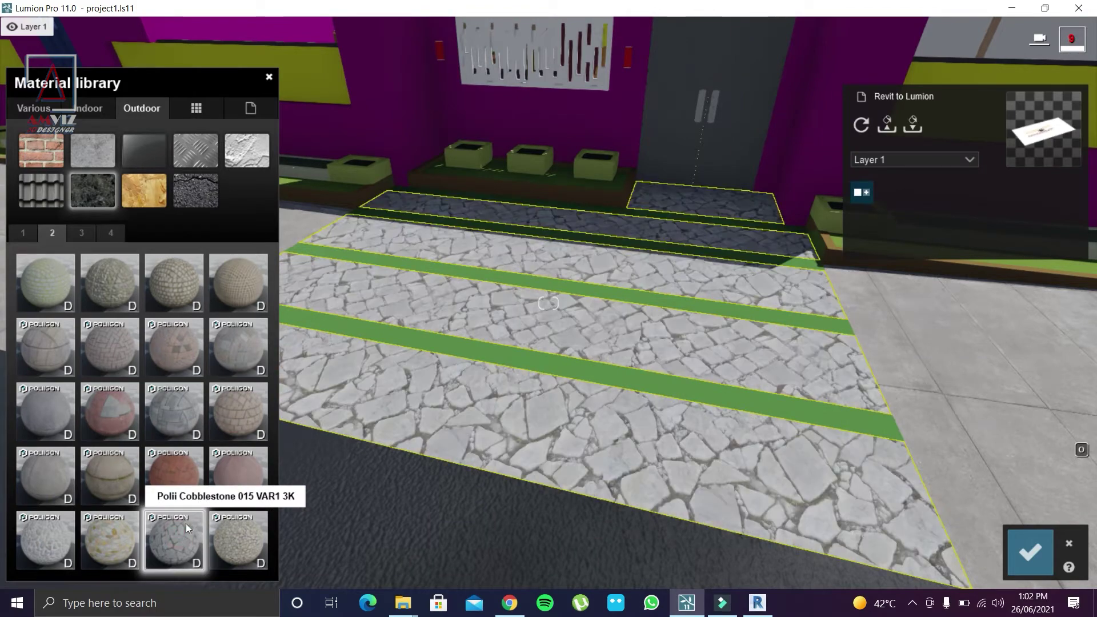
left_click(84, 235)
left_click(101, 279)
left_click(50, 280)
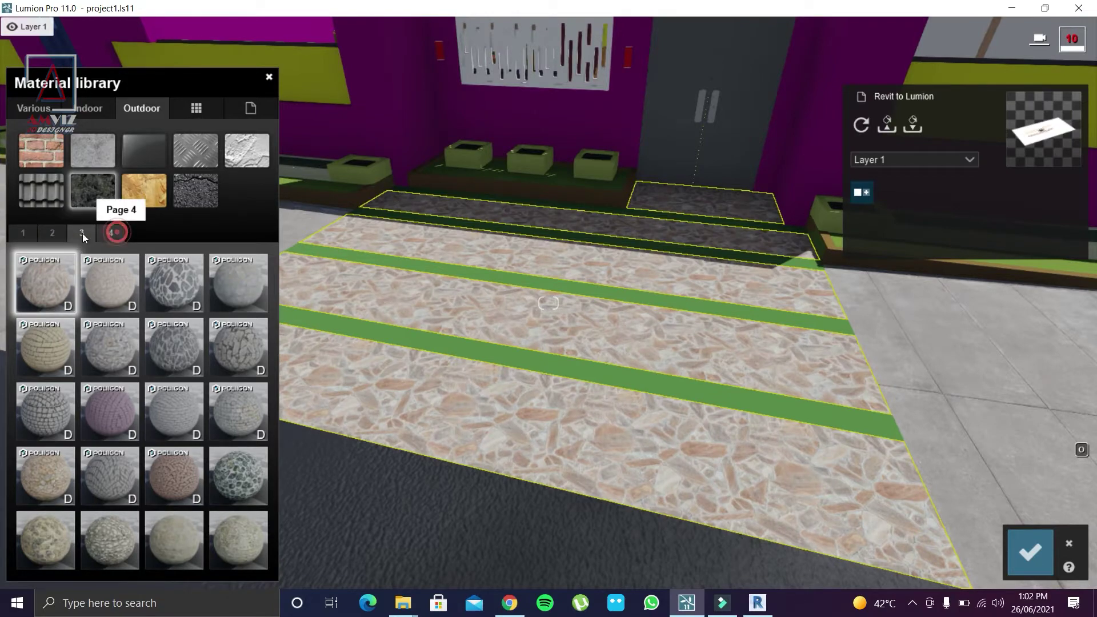
Step: Apply Polii City Street Sidewalk 006 2k grey concrete tiles to the sidewalk
left_click(53, 231)
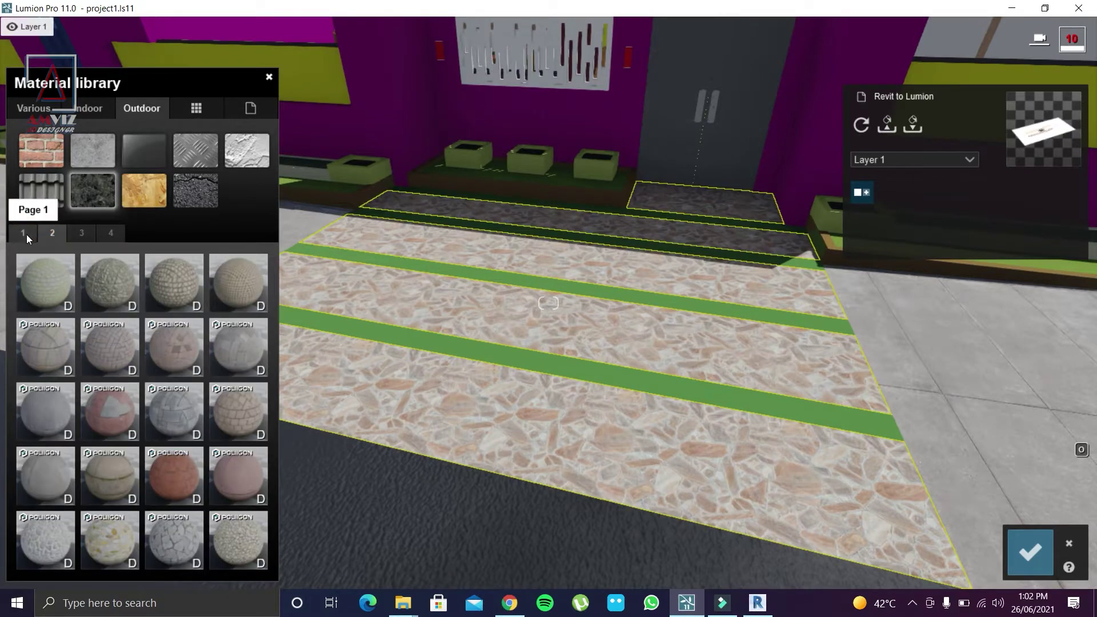
left_click(57, 472)
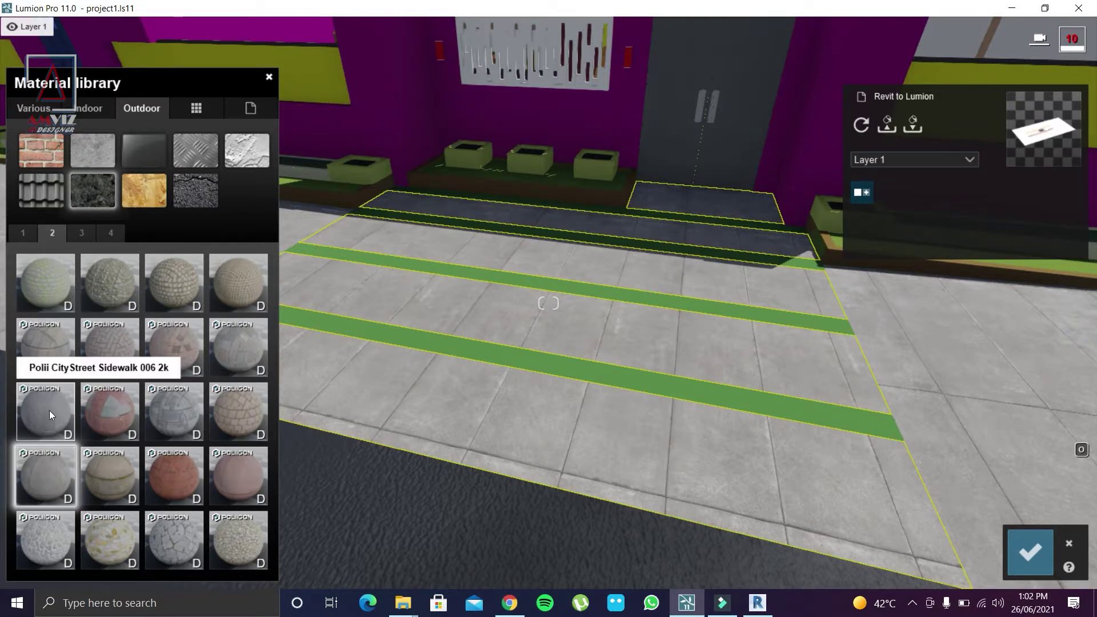
left_click(49, 411)
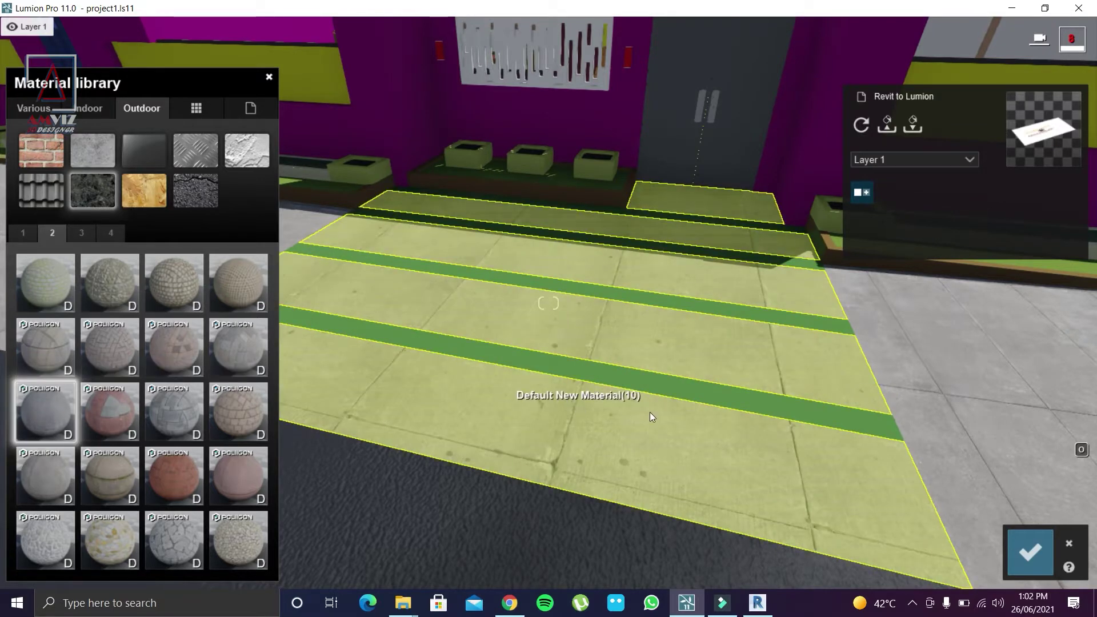
mouse_move(617, 424)
right_mouse_down()
mouse_move(559, 430)
mouse_move(559, 421)
right_mouse_up()
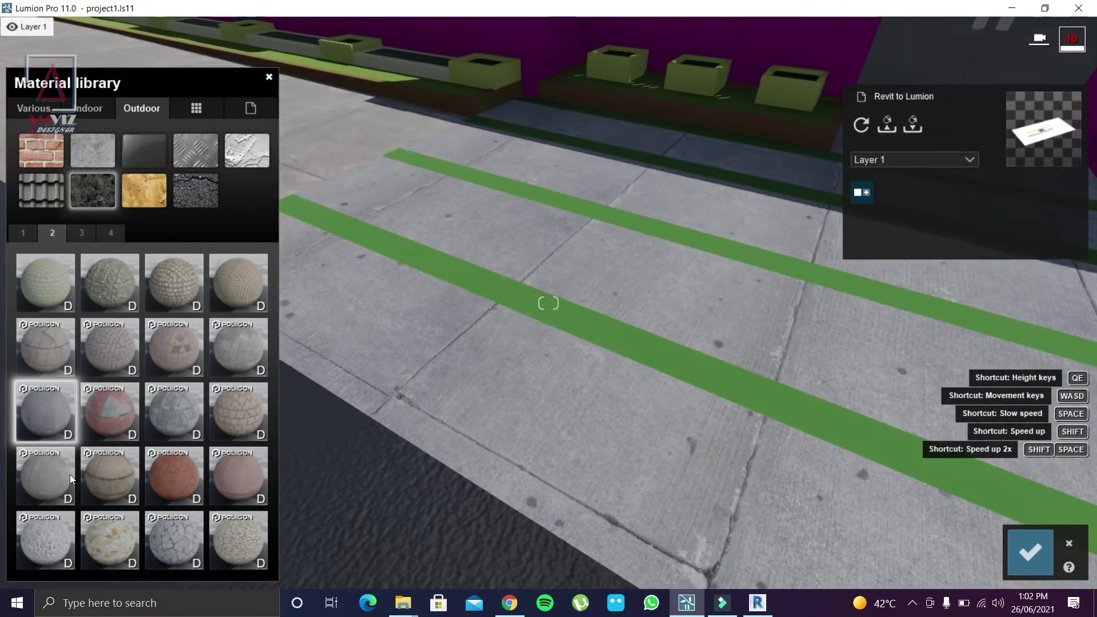
Step: Shift the sidewalk texture's X and Z offsets and lower its gloss to about 0.5 and its reflectivity
left_click(46, 406)
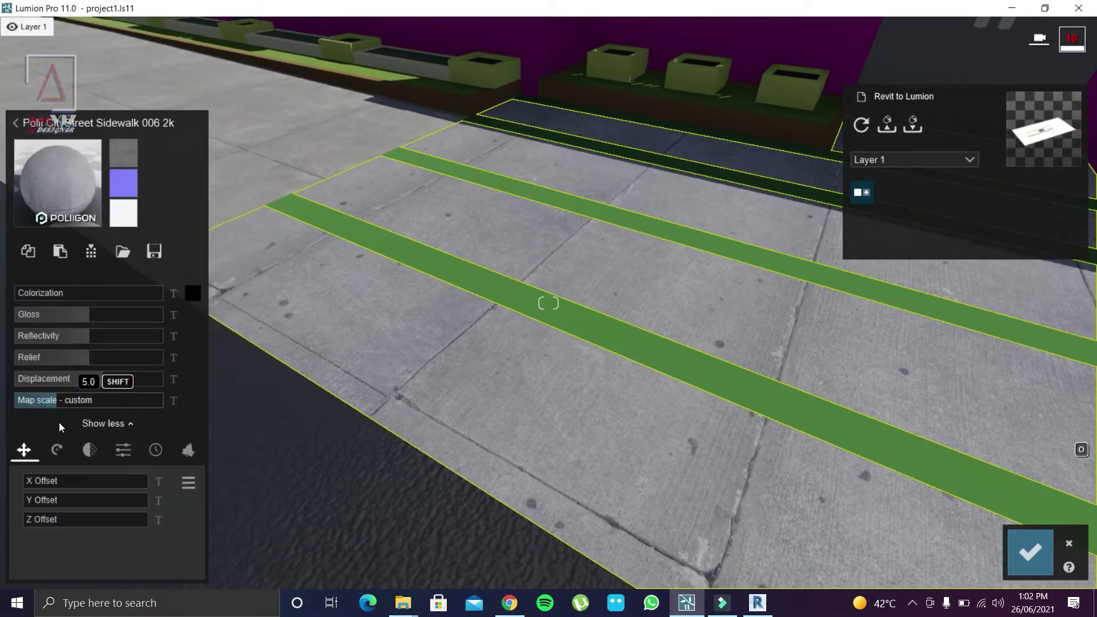
left_click_drag(29, 479, 32, 483)
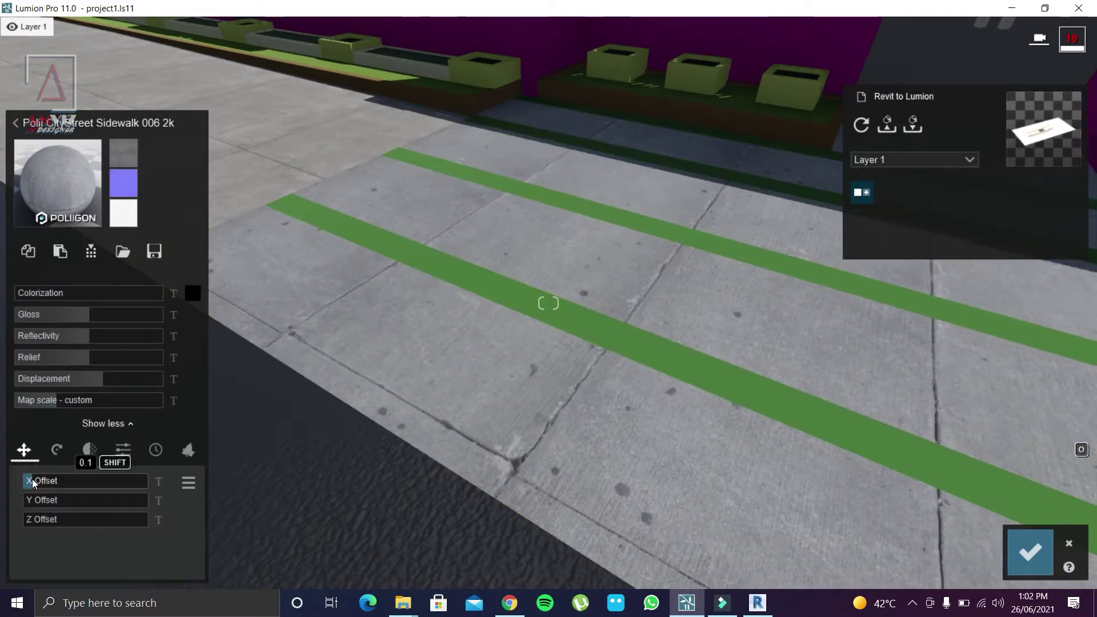
right_click_drag(561, 458, 549, 463)
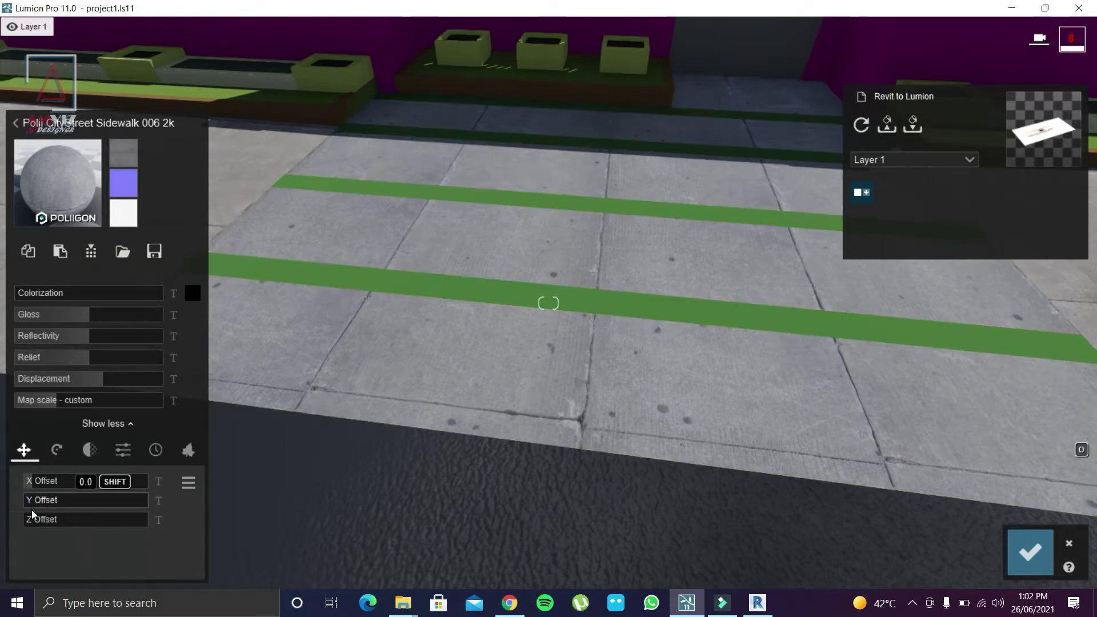
left_click_drag(33, 518, 31, 525)
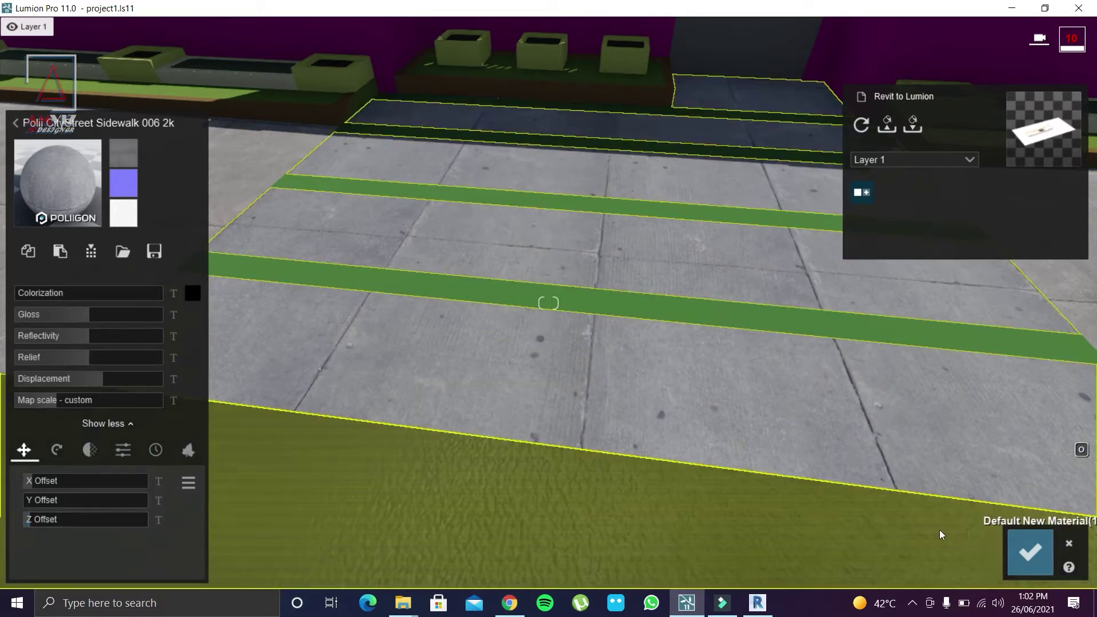
left_click(53, 316)
left_click(51, 336)
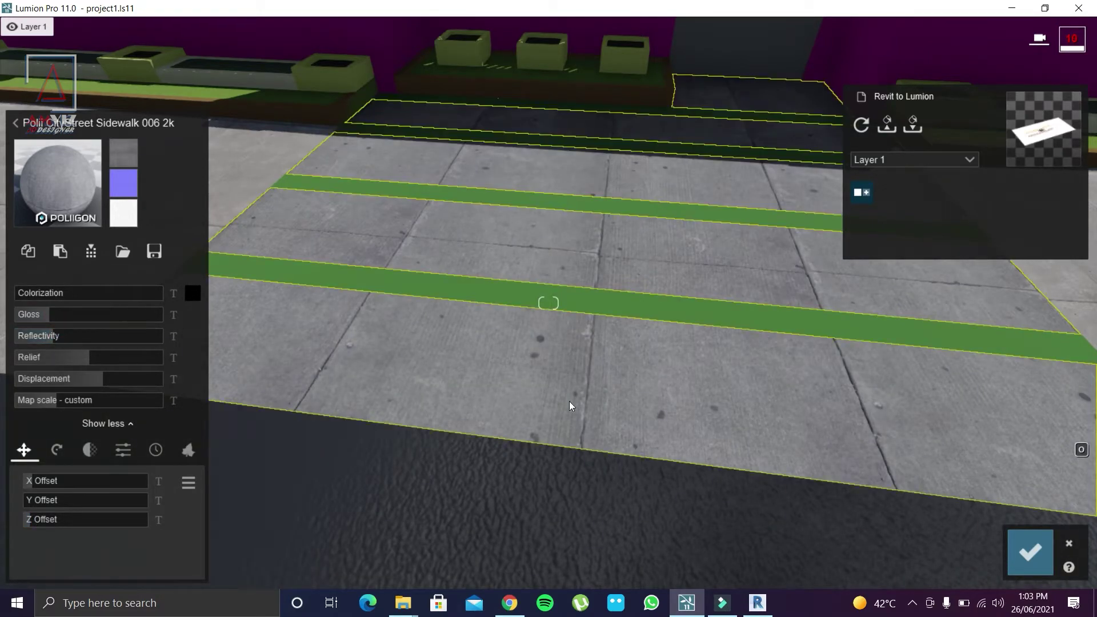
Step: Apply Clean Cut Grass 02 from Various > 3D Grass to the two green strips and confirm
left_click(1031, 552)
left_click(627, 314)
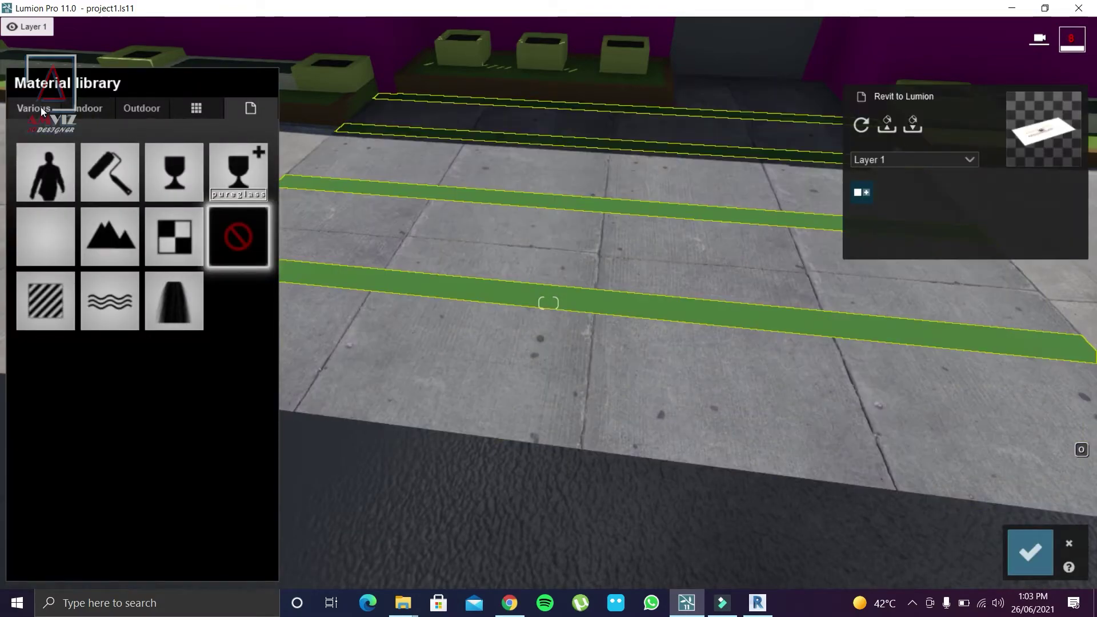
left_click(41, 110)
left_click(88, 160)
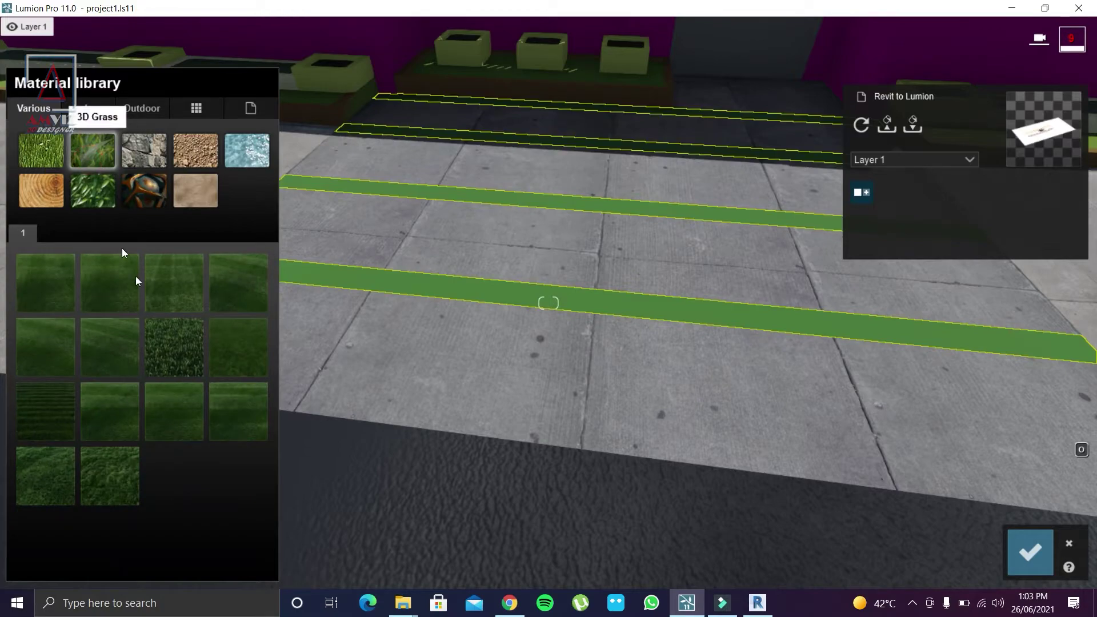
left_click(169, 337)
right_click_drag(519, 317, 319, 354)
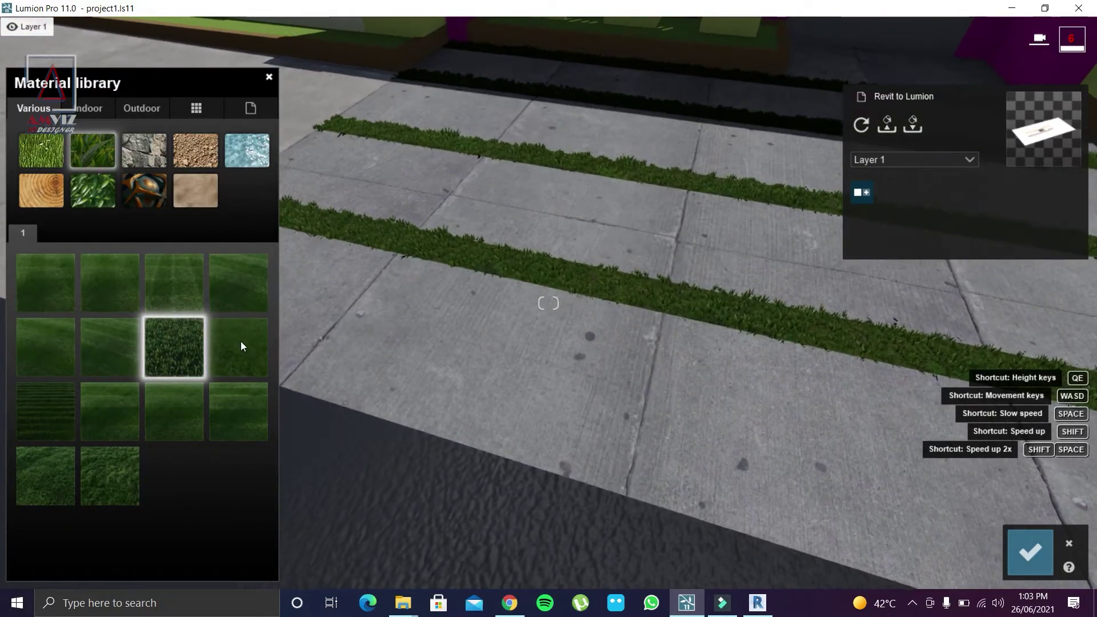
left_click(241, 341)
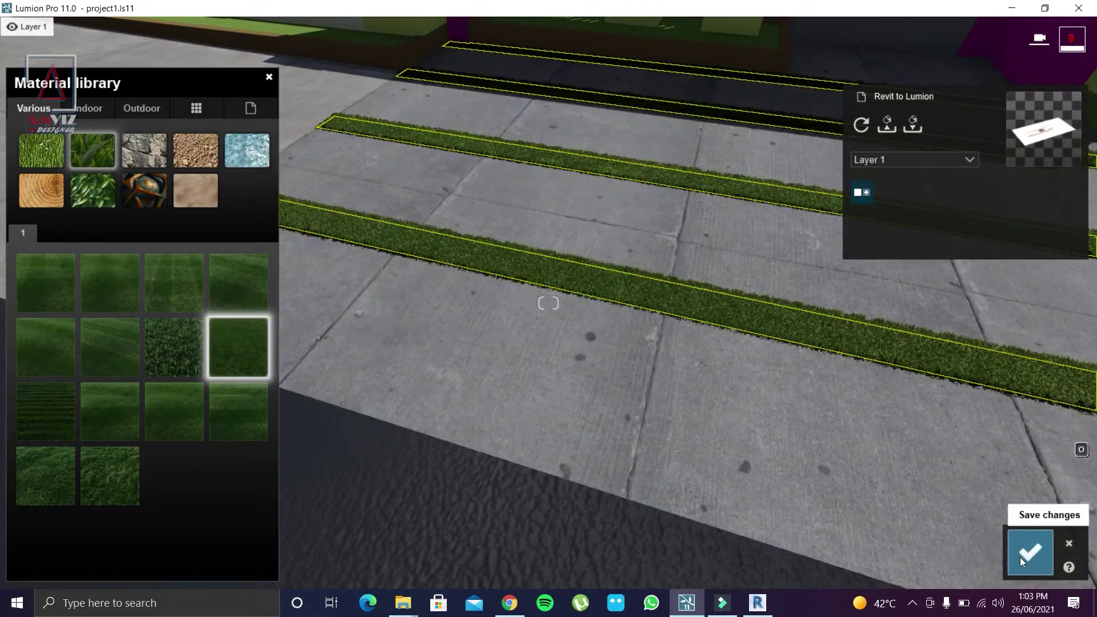
left_click(1029, 552)
right_click_drag(742, 379, 660, 374)
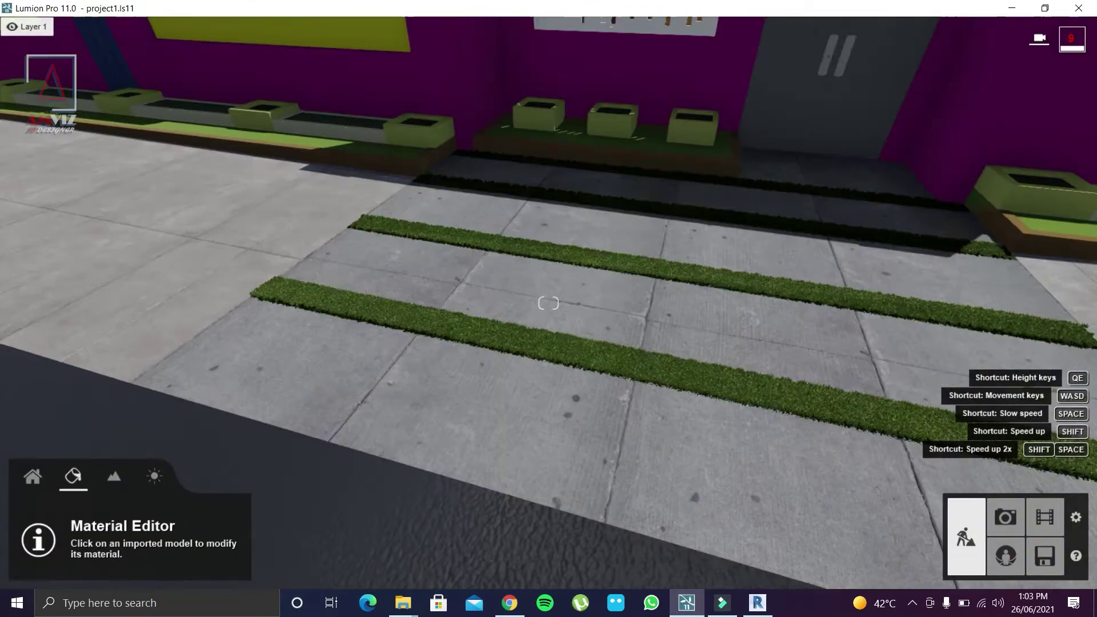
Step: Fly the camera along the purple wall to the planters and select the planter ledge
key("s")
key("q")
key("e")
key("w")
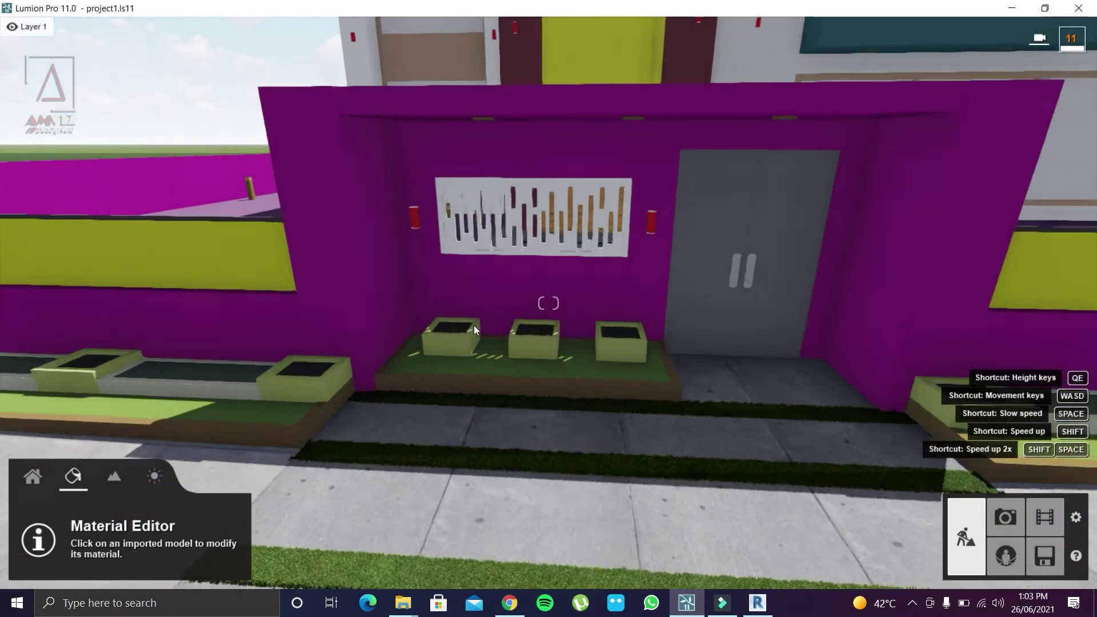
right_click_drag(479, 329, 462, 338)
key("w")
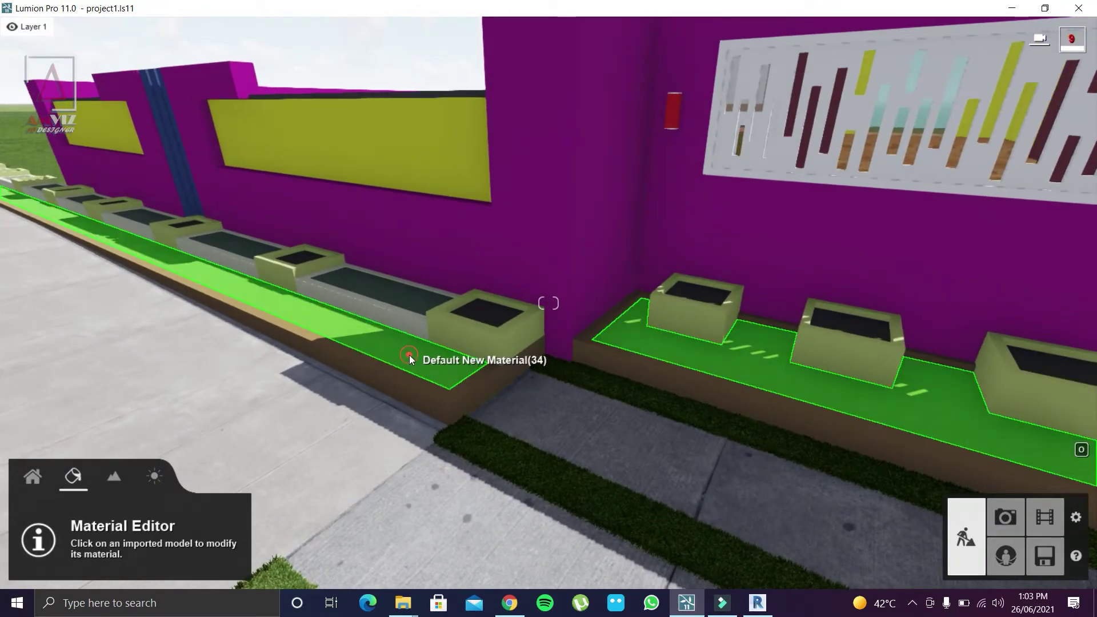
left_click(410, 356)
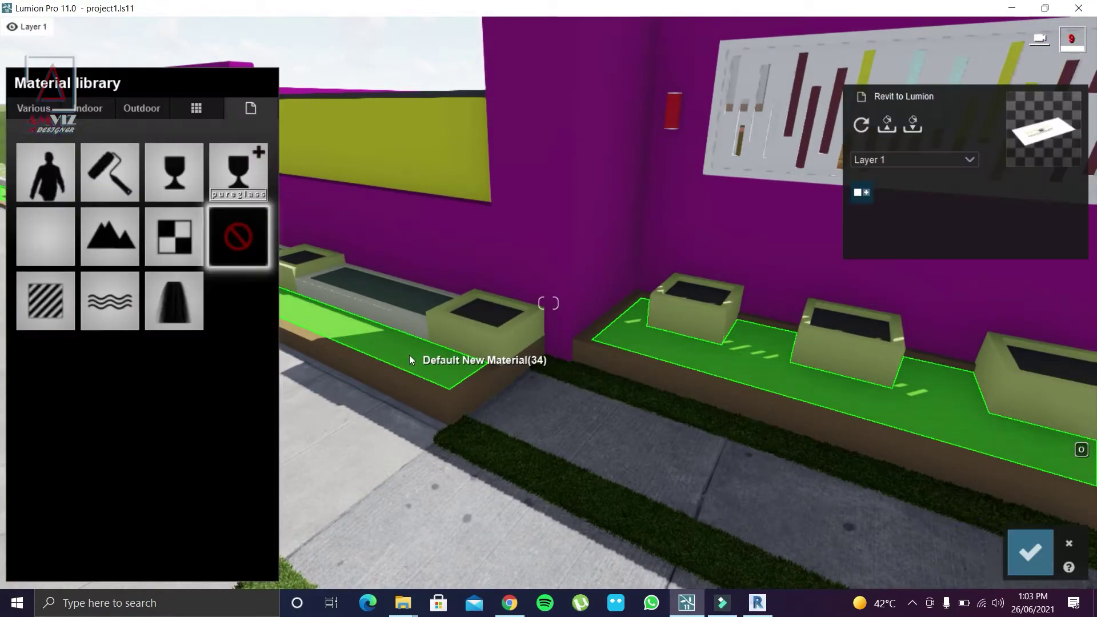
Step: Try Clean Cut Grass 02 and other 3D grass materials on the planter ledge
left_click(35, 108)
left_click(93, 148)
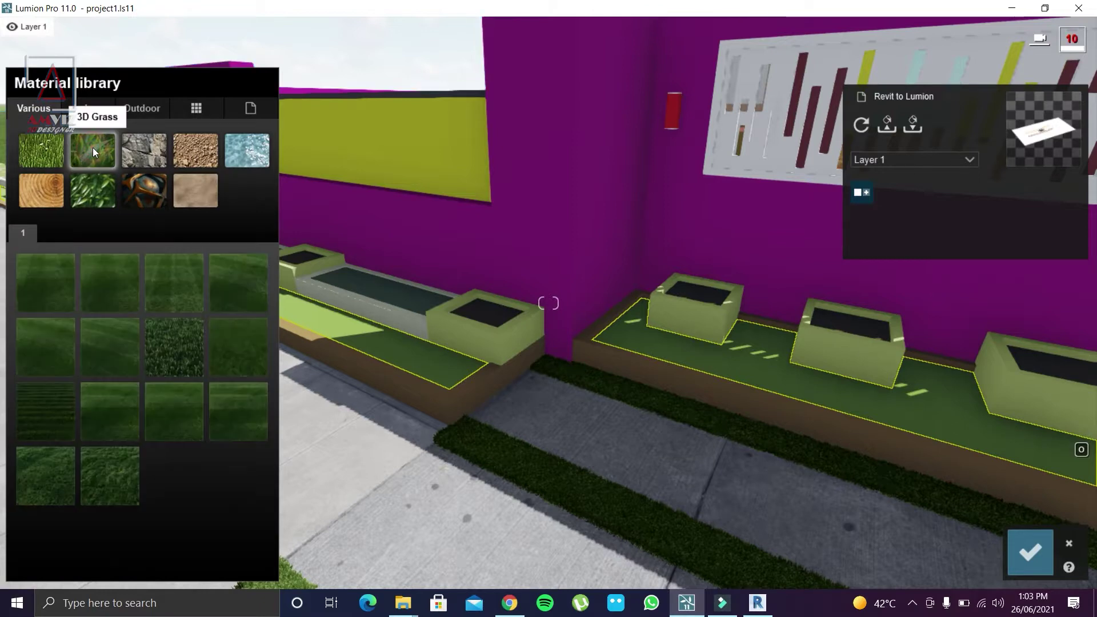
left_click(242, 354)
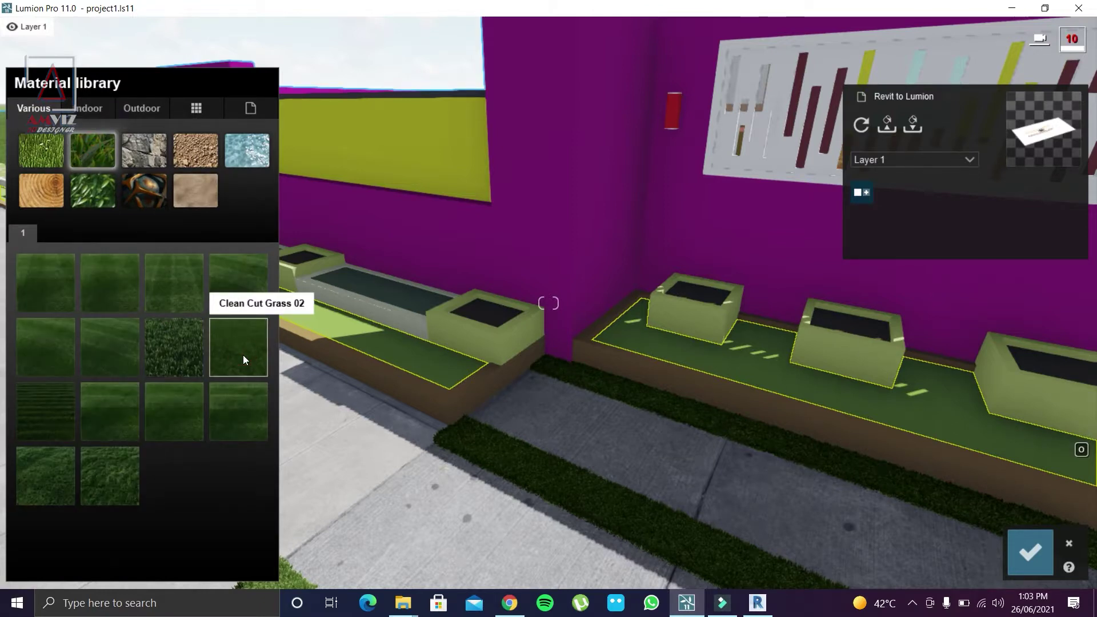
left_click(168, 348)
left_click(107, 344)
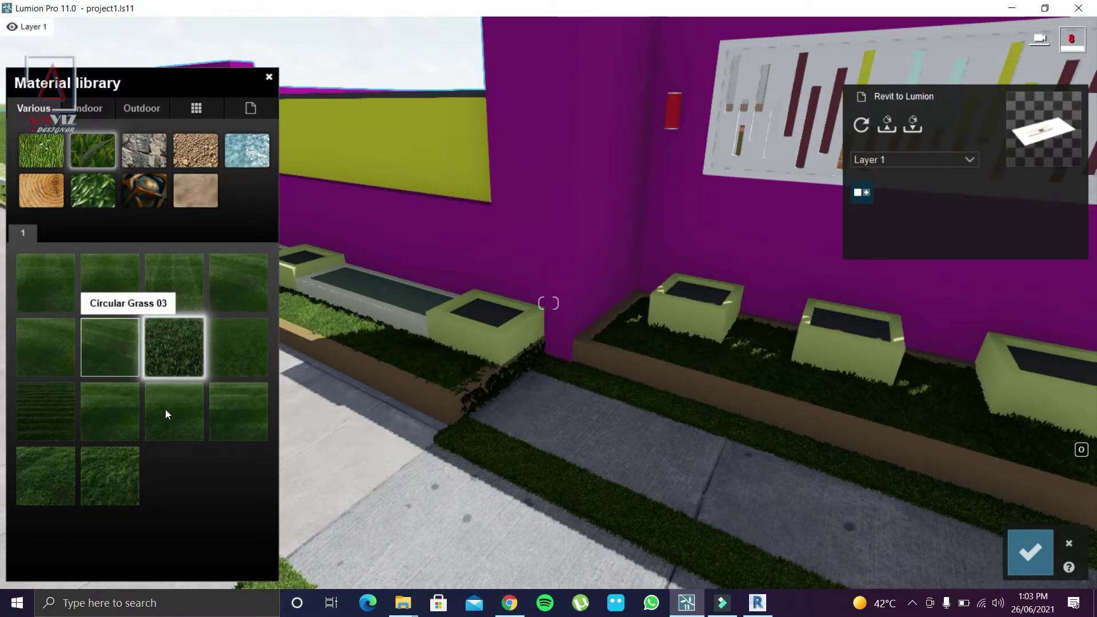
left_click(103, 283)
key("w")
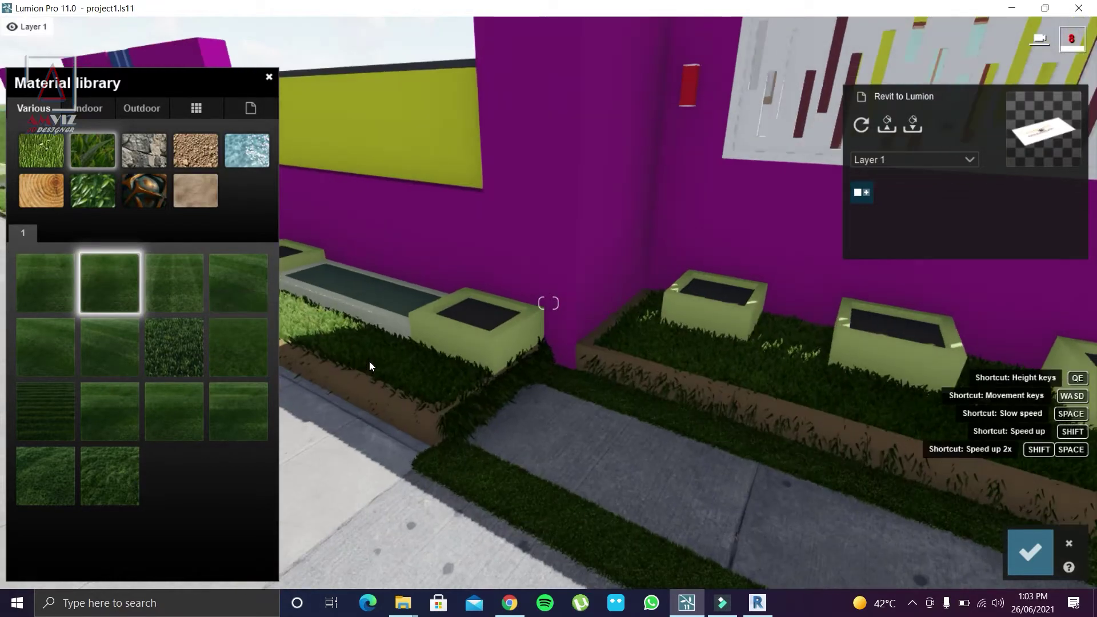
key("a")
key("a")
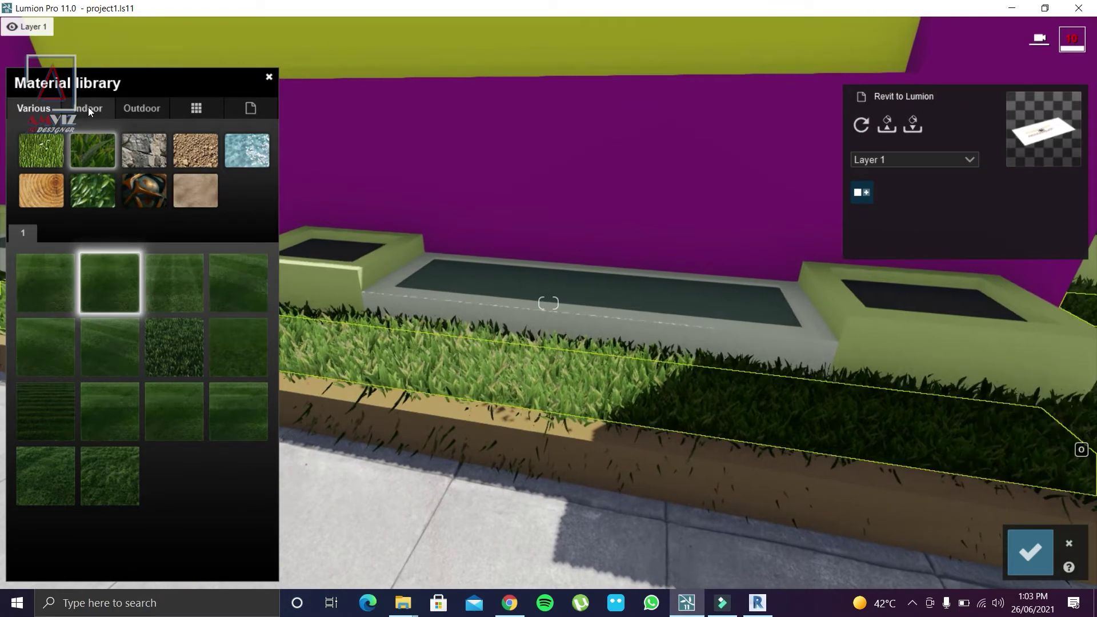
Step: Try several flat ground textures on the grass bed, settling on Ground 030 2048
left_click(90, 110)
left_click(37, 106)
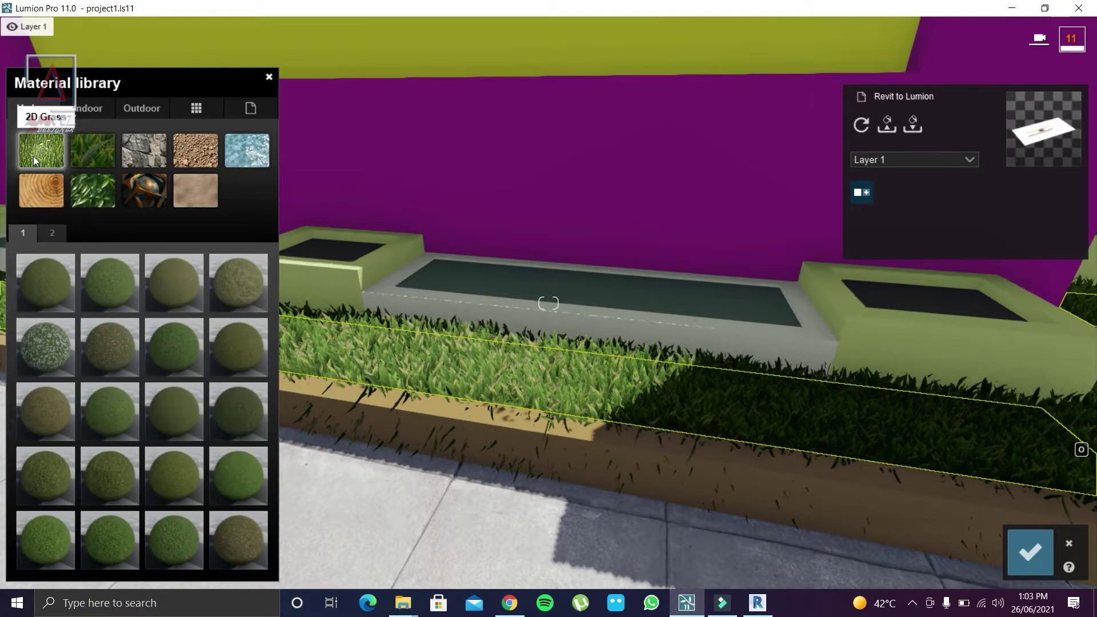
left_click(233, 475)
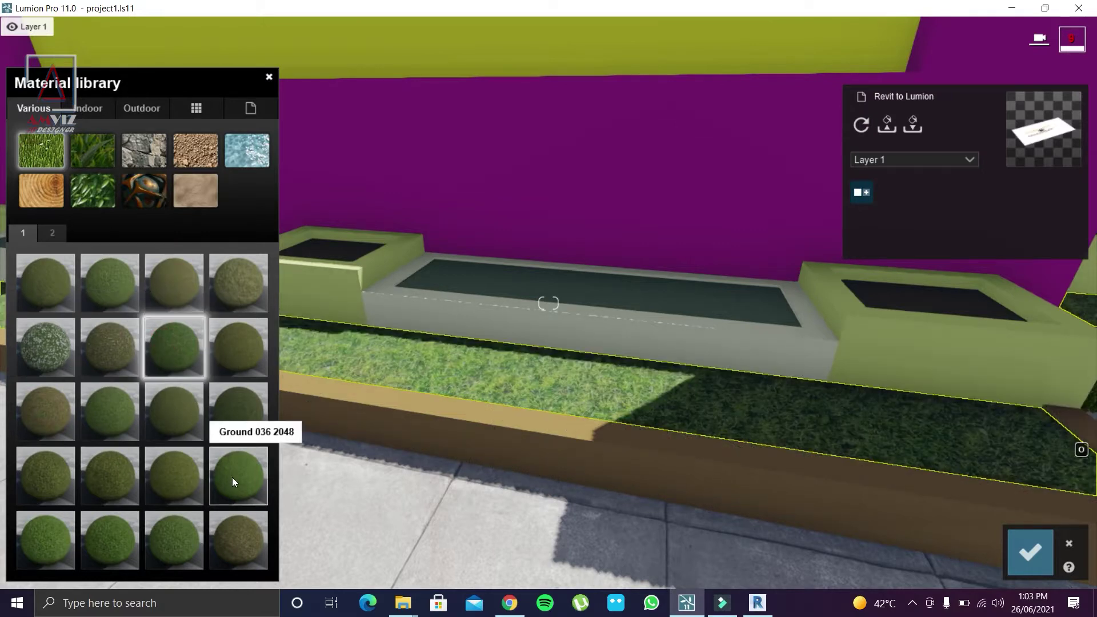
left_click(168, 540)
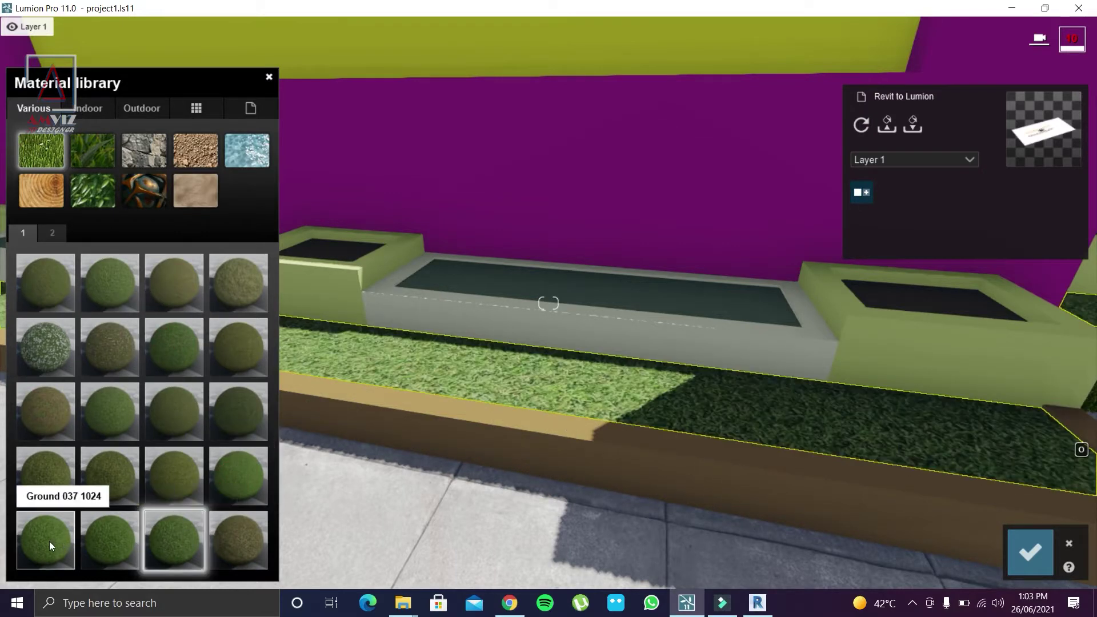
left_click(50, 543)
left_click(115, 408)
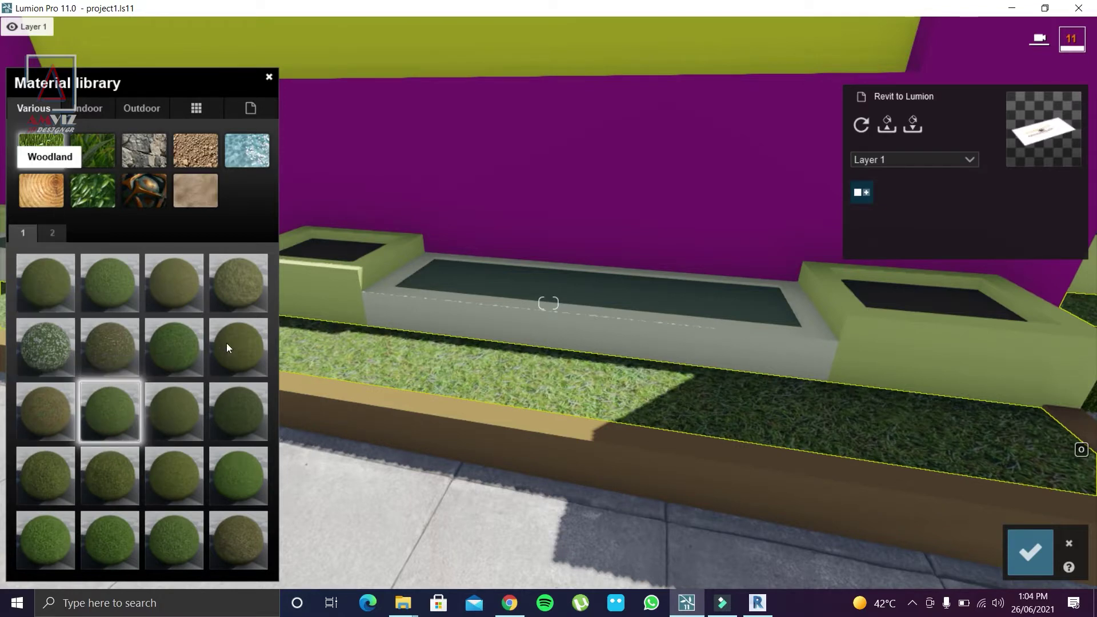
Step: Switch the grass bed to Clean Cut Grass from the 3D Grass category
left_click(91, 142)
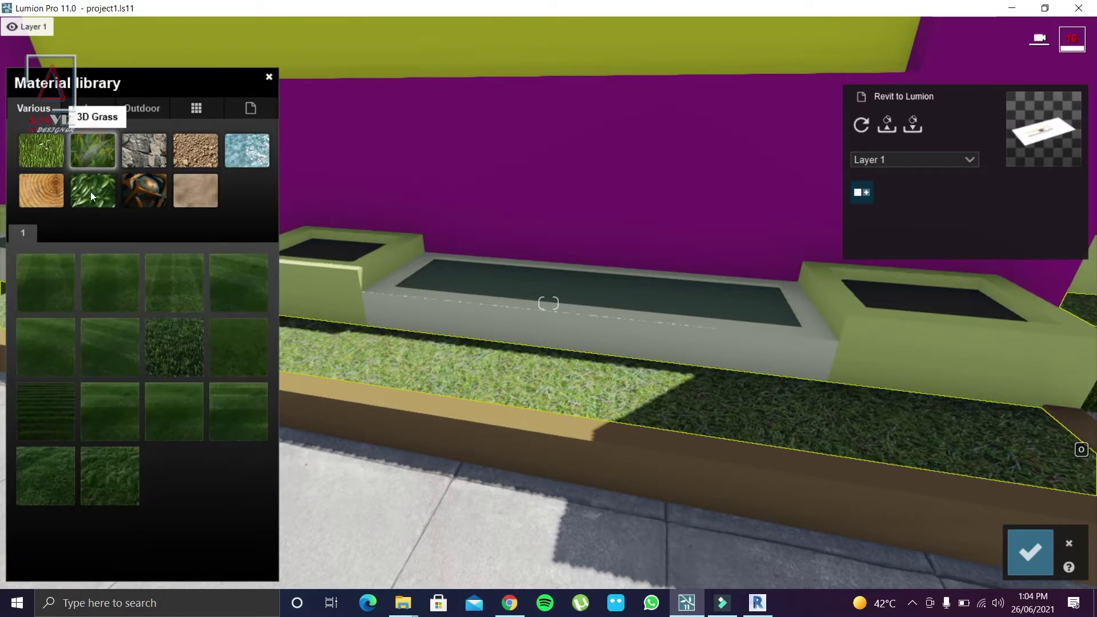
left_click(180, 347)
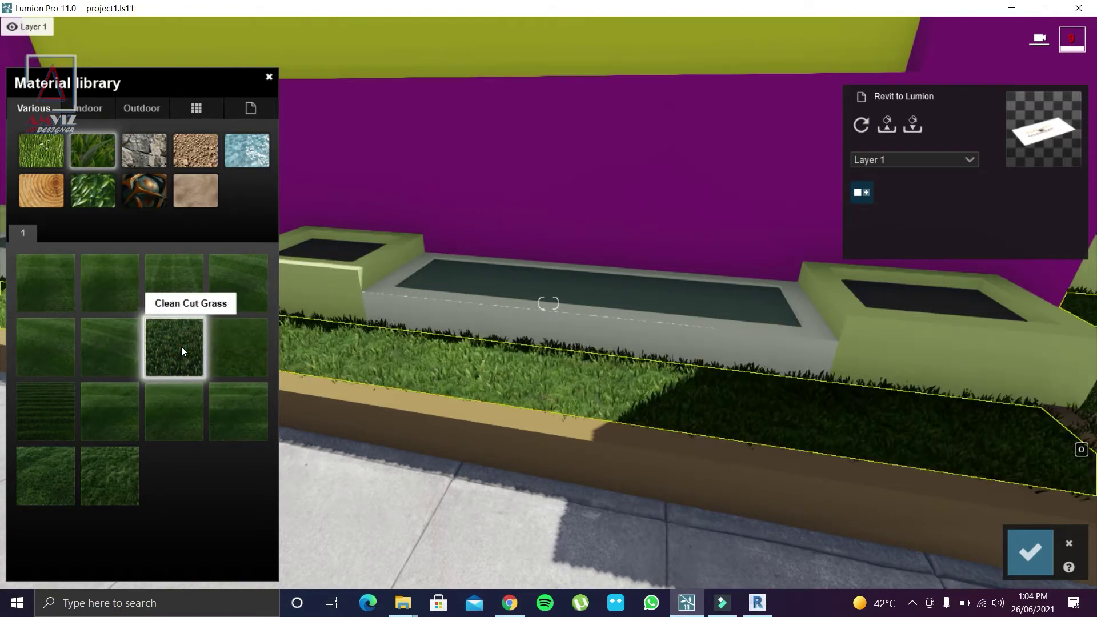
right_click_drag(560, 403, 569, 413)
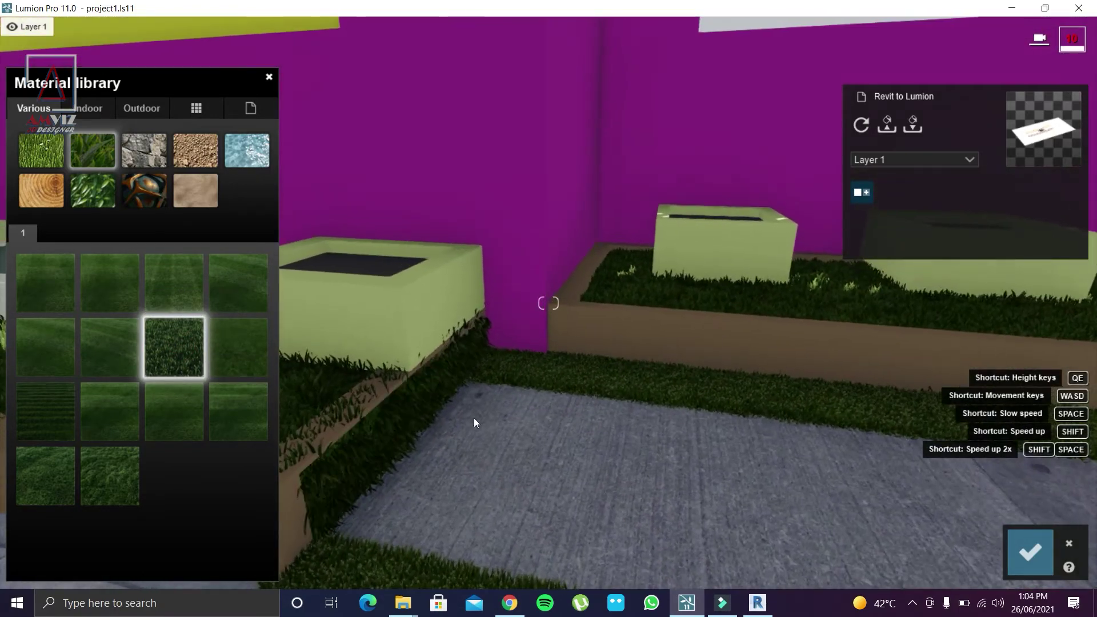
right_click_drag(569, 413, 424, 429)
left_click(167, 343)
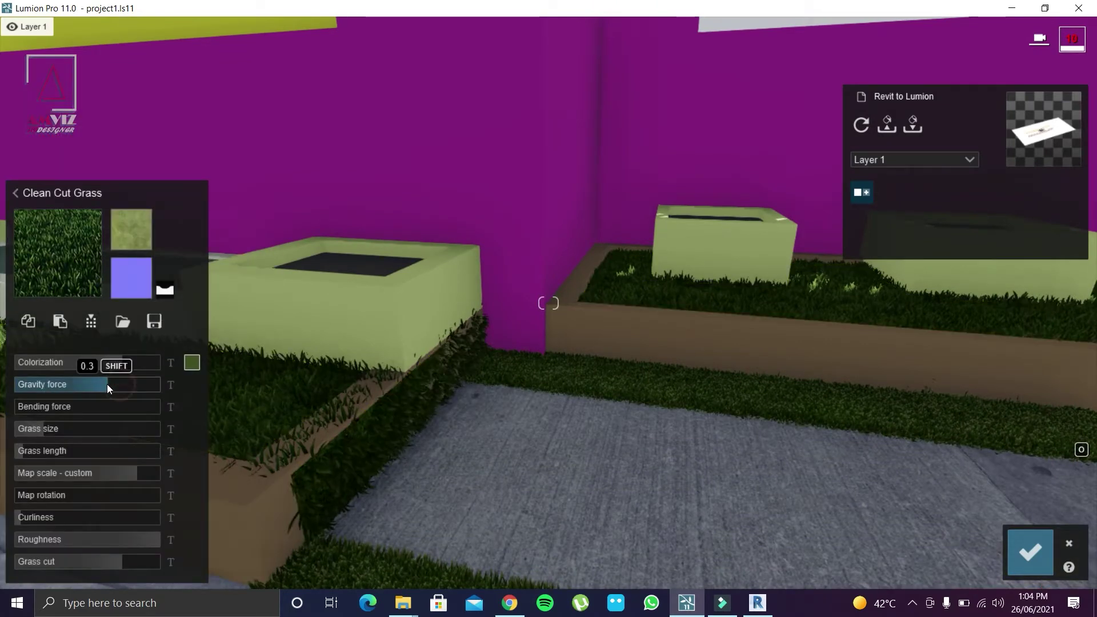
Step: Set Clean Cut Grass gravity force to -1.0, grass size 0.0 and roughness 0.2, and save
left_click(54, 388)
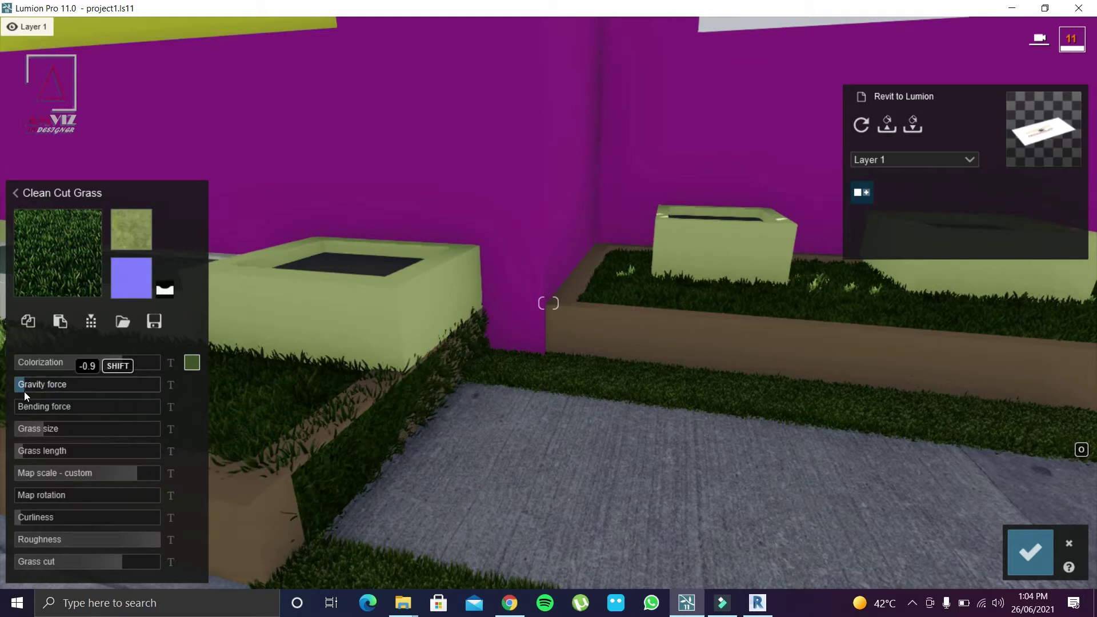
mouse_move(24, 392)
left_mouse_down()
mouse_move(1, 400)
mouse_move(28, 430)
left_mouse_up()
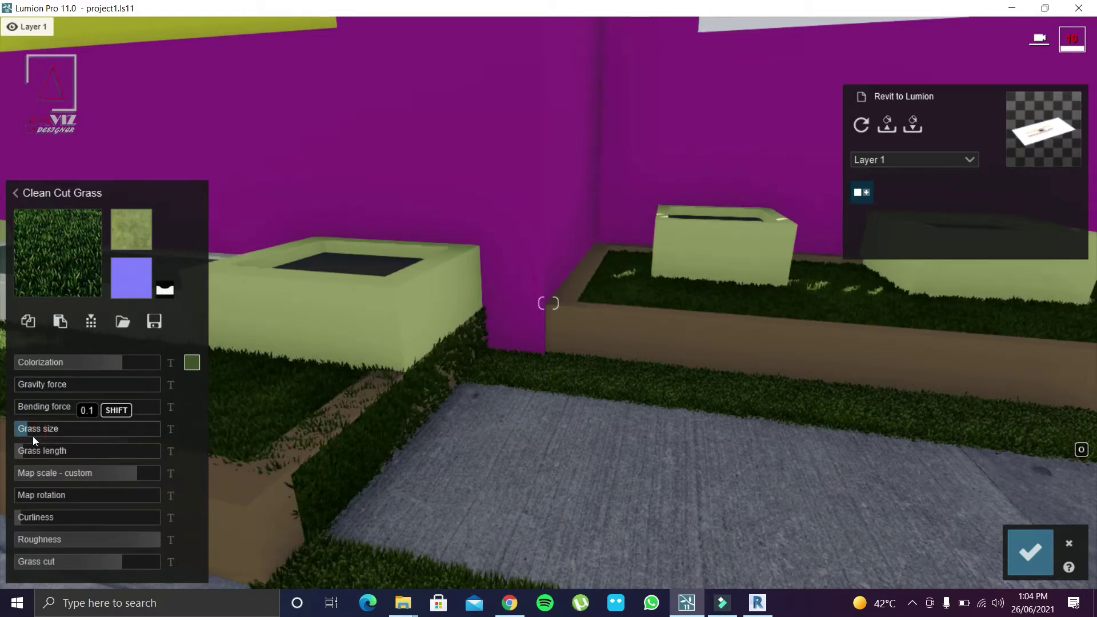
left_click_drag(27, 430, 13, 458)
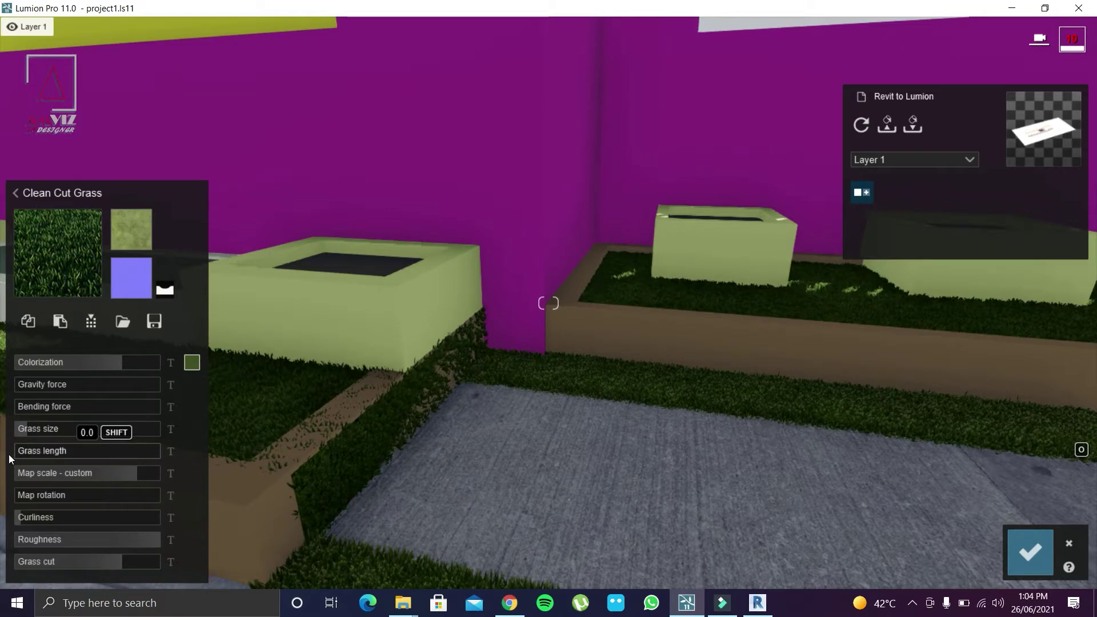
left_click_drag(84, 477, 142, 477)
left_click_drag(39, 499, 23, 508)
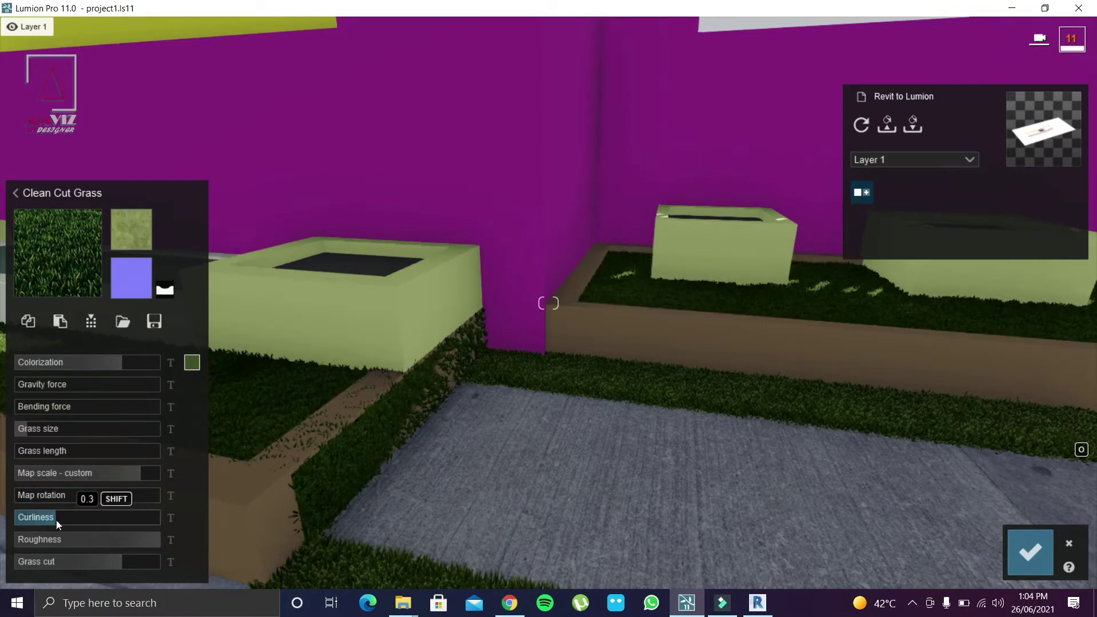
mouse_move(61, 540)
left_mouse_down()
mouse_move(32, 543)
mouse_move(111, 544)
left_mouse_up()
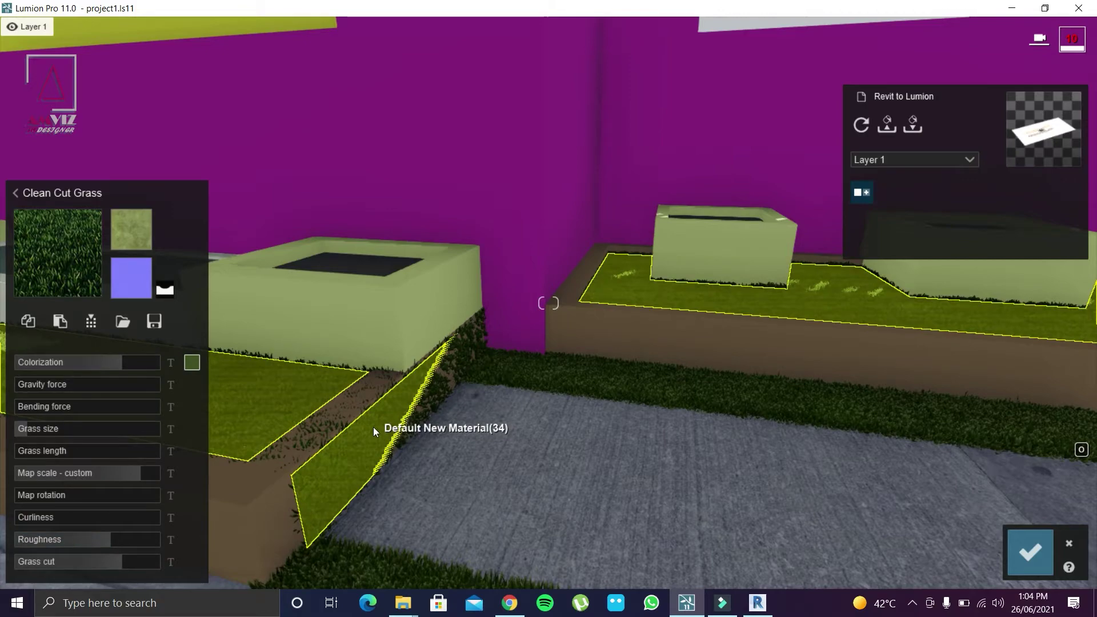
left_click(1030, 550)
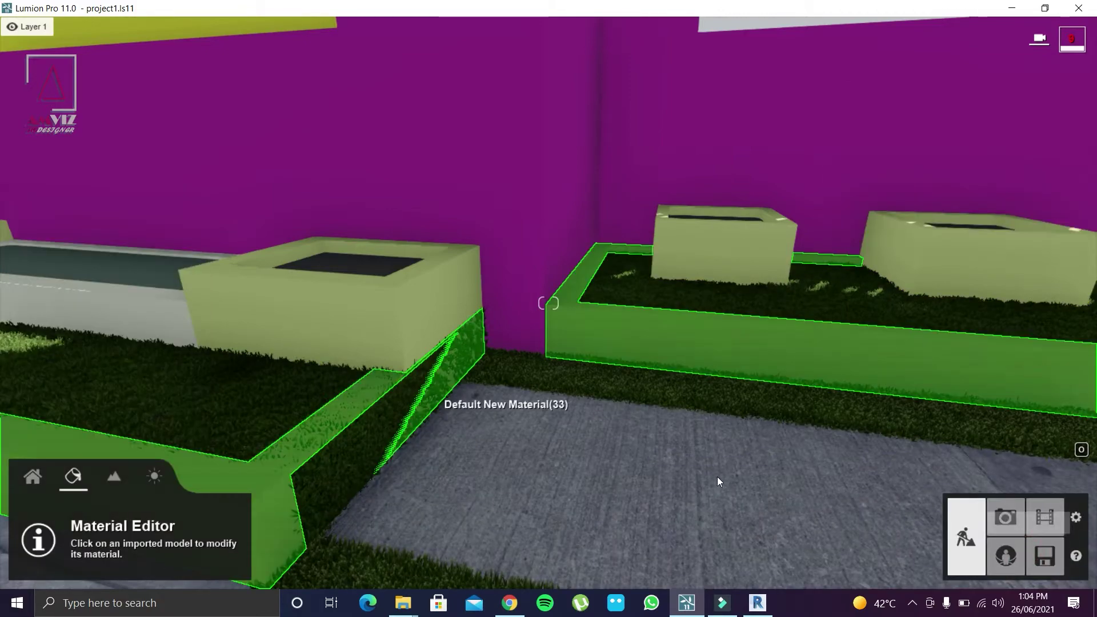
right_click_drag(718, 477, 680, 509)
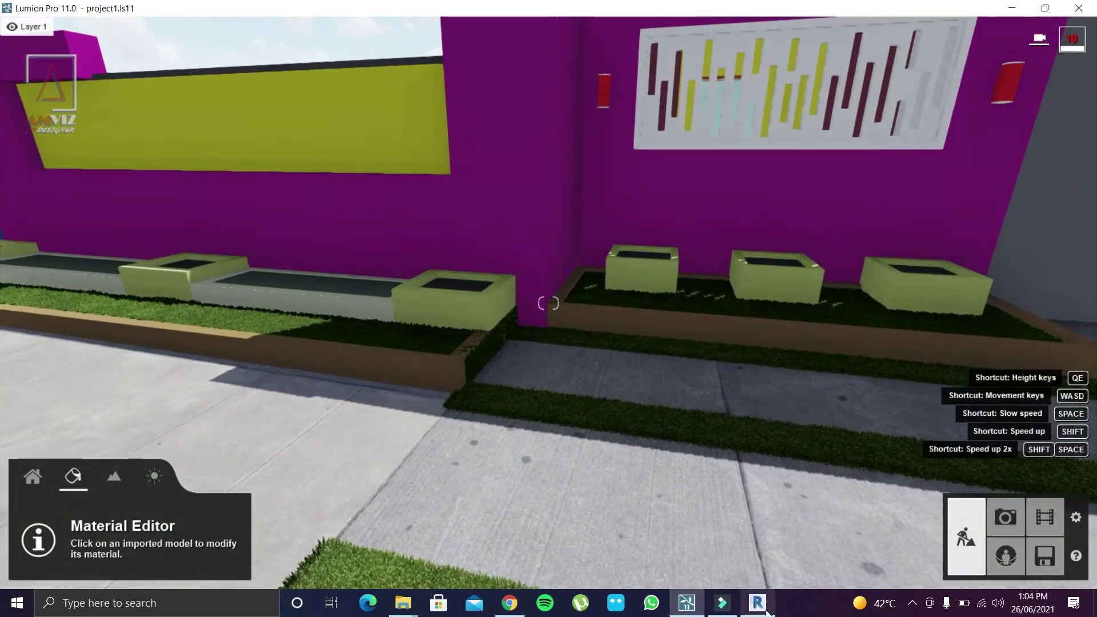
left_click(757, 603)
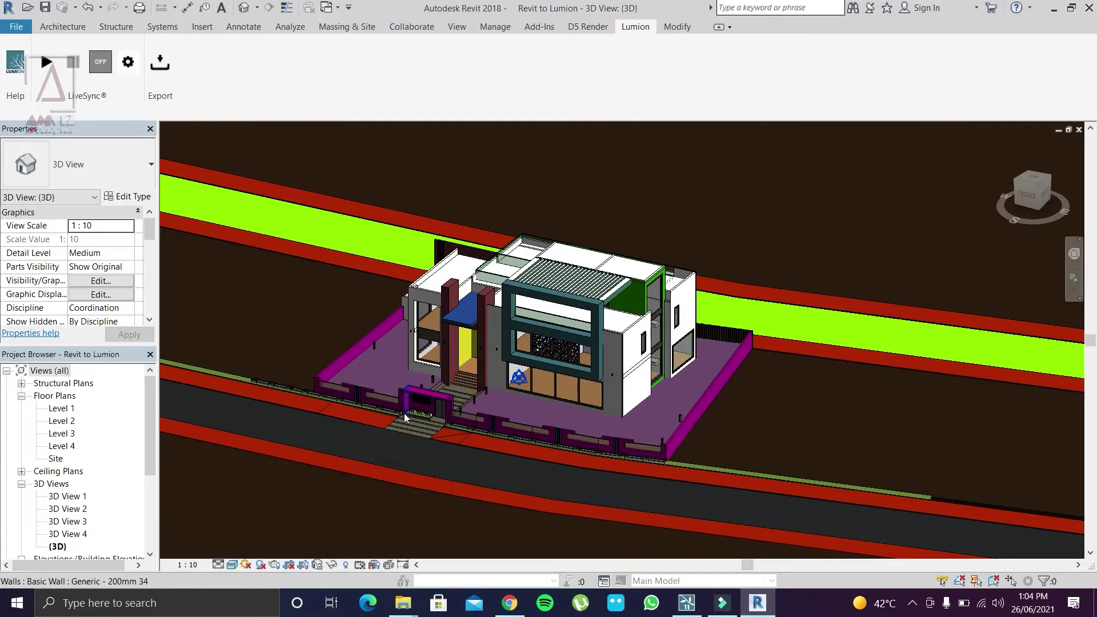
Step: Select the Generic Floor 400mm slab beside the planter and edit its boundary in Top view
scroll(404, 413, "up", 3)
scroll(364, 427, "up", 4)
scroll(430, 420, "up", 2)
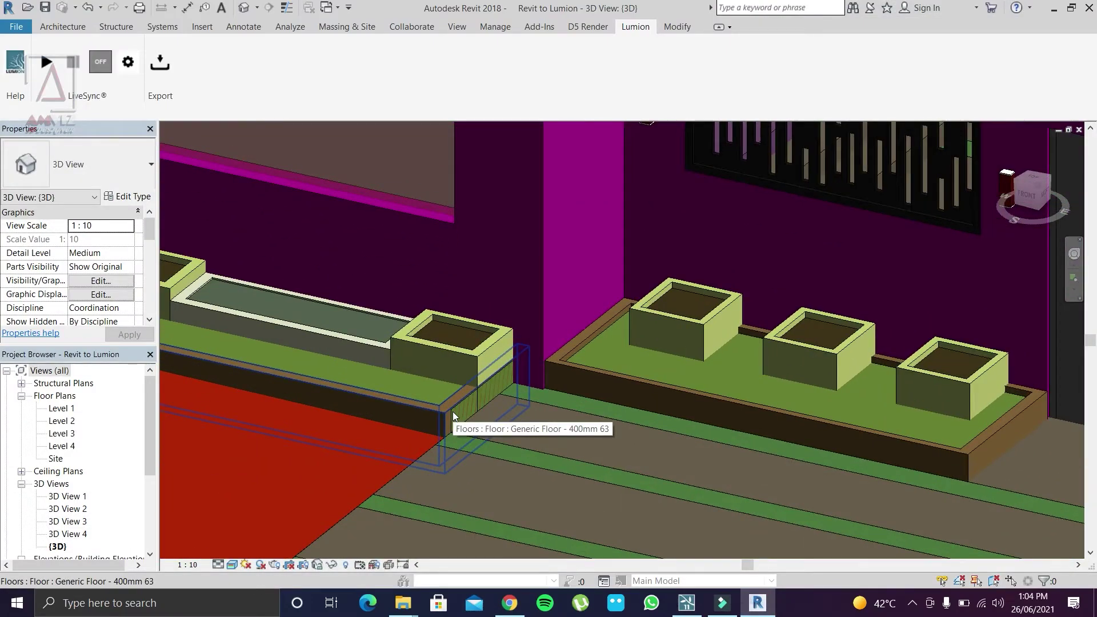
left_click(453, 412)
scroll(453, 415, "up", 2)
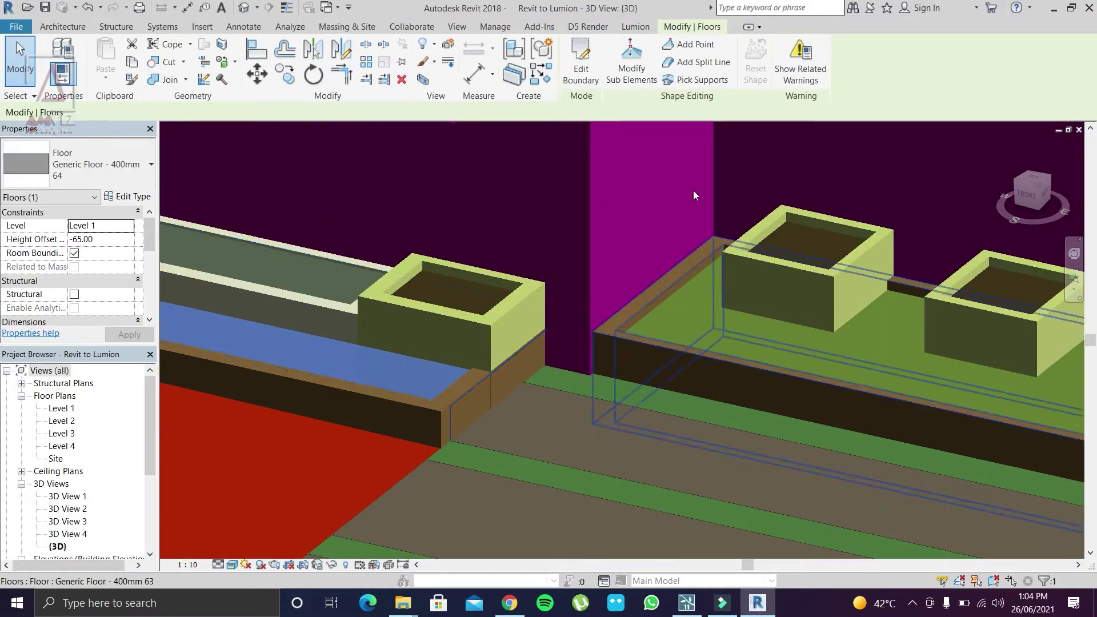
left_click(572, 67)
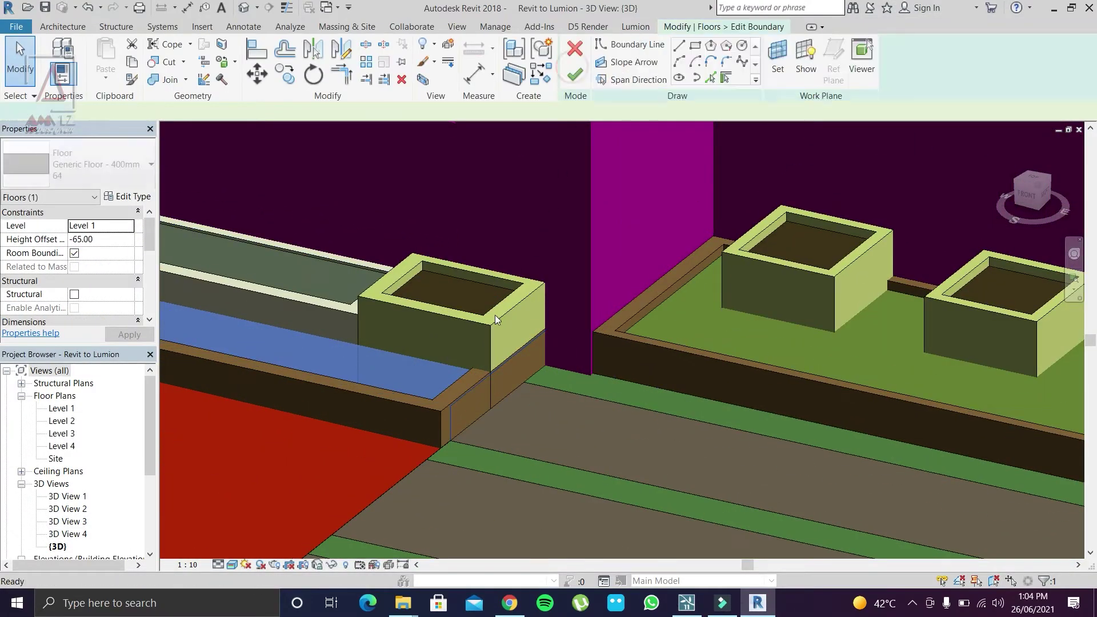
left_click(1038, 183)
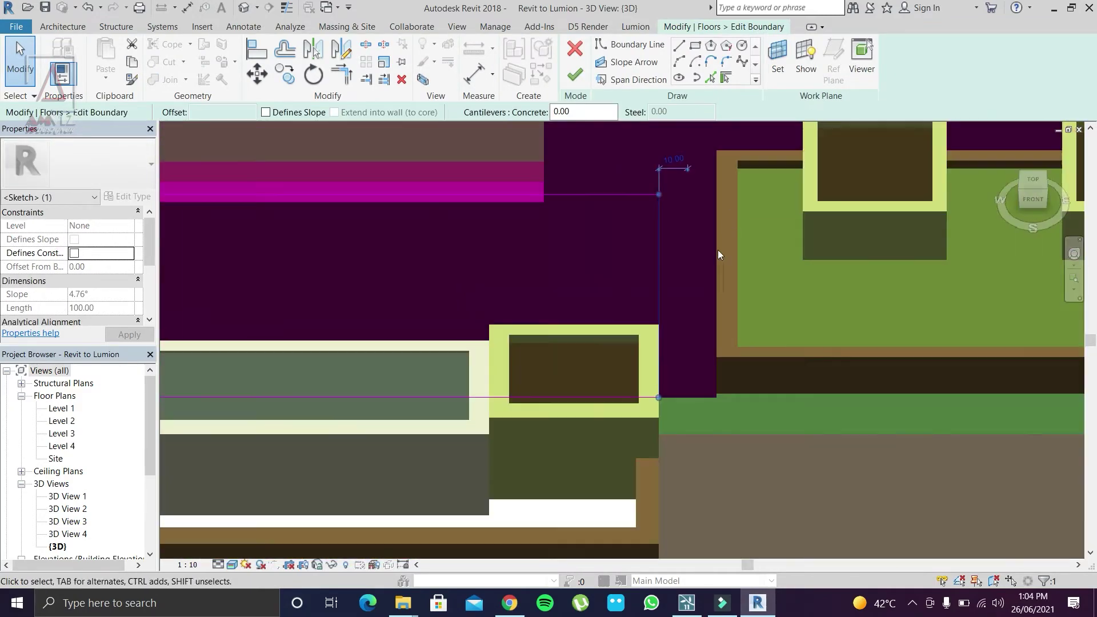
Step: Drag the slab's vertical sketch edge left and finish the boundary edit
scroll(663, 369, "up", 2)
left_click_drag(657, 354, 617, 388)
scroll(642, 374, "down", 2)
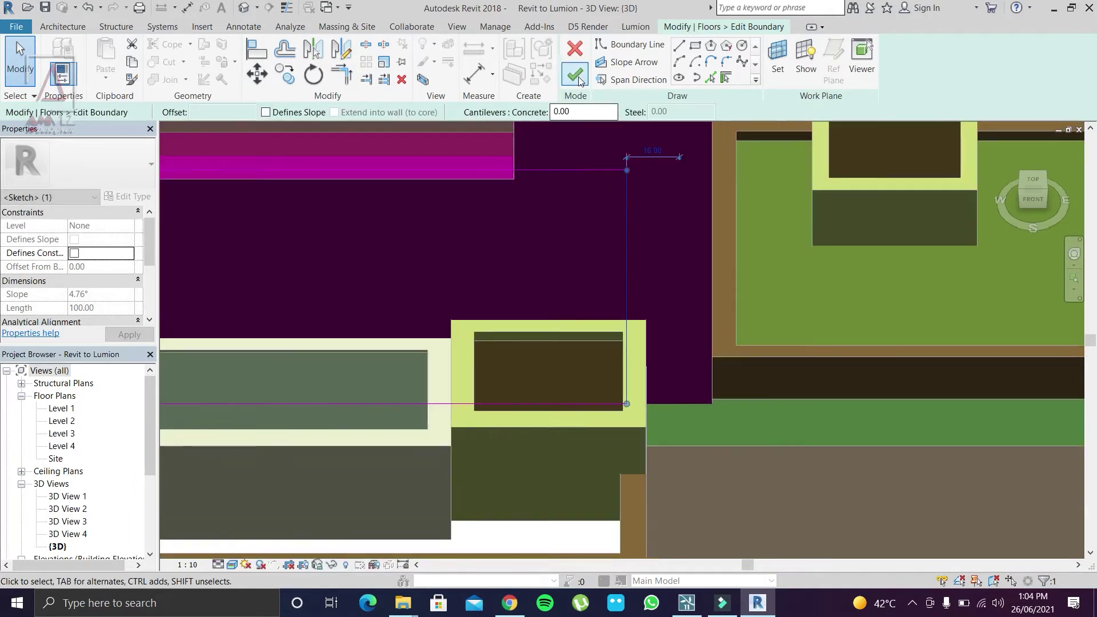
left_click(577, 78)
mouse_move(606, 350)
middle_mouse_down("shift")
mouse_move(684, 404)
mouse_move(625, 373)
middle_mouse_up("shift")
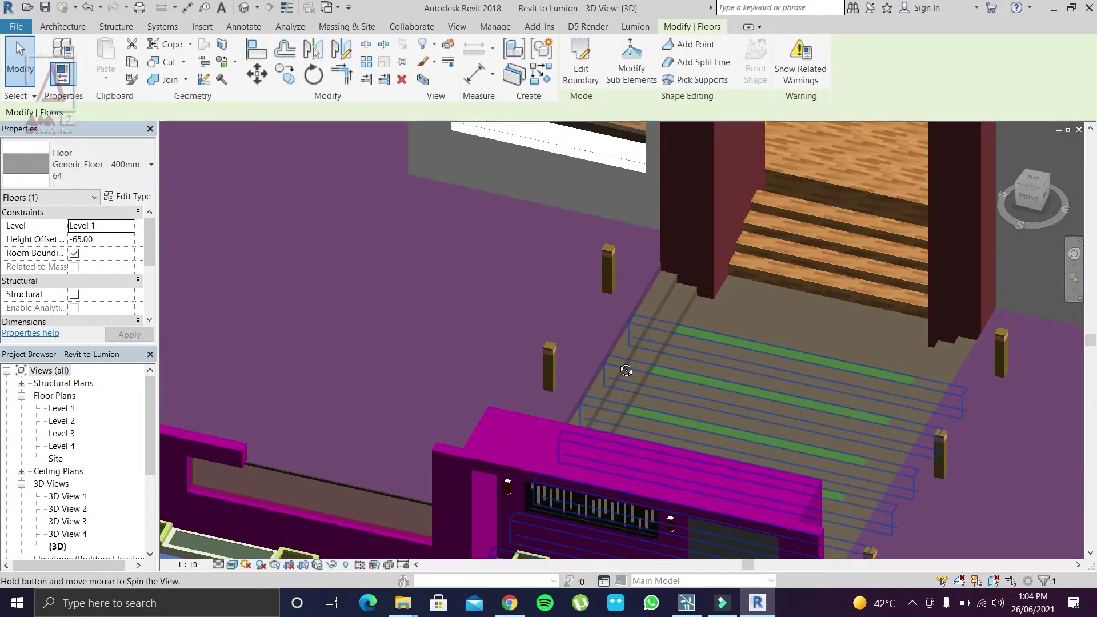
scroll(626, 372, "down", 5)
left_click(631, 27)
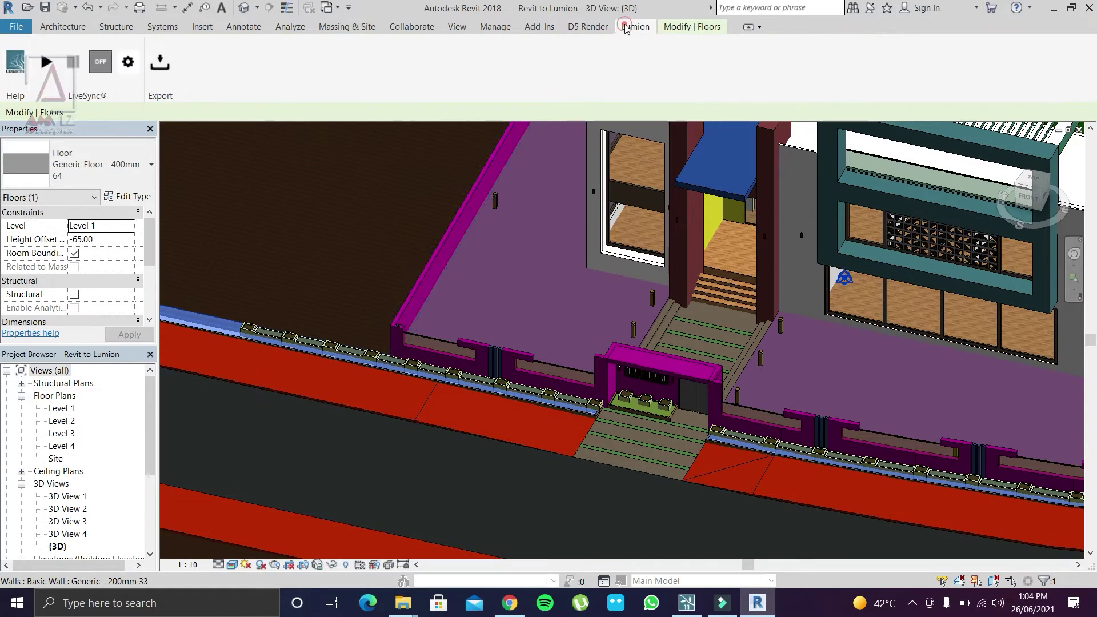
Step: Re-export the model over Revit to Lumion.dae, confirming the file replacement
left_click(162, 62)
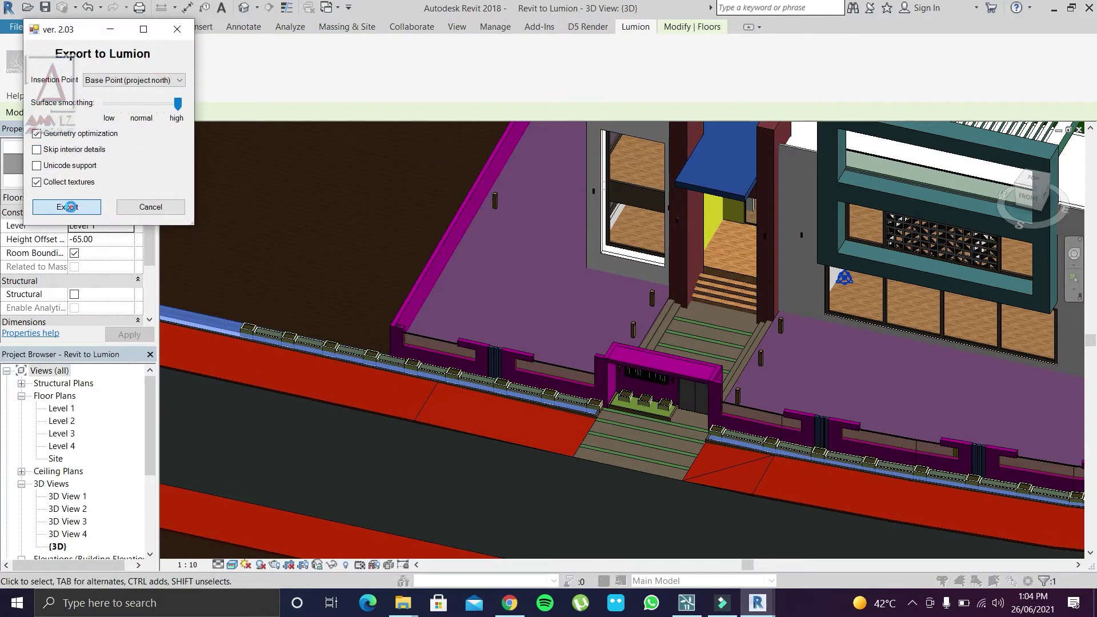
left_click(67, 207)
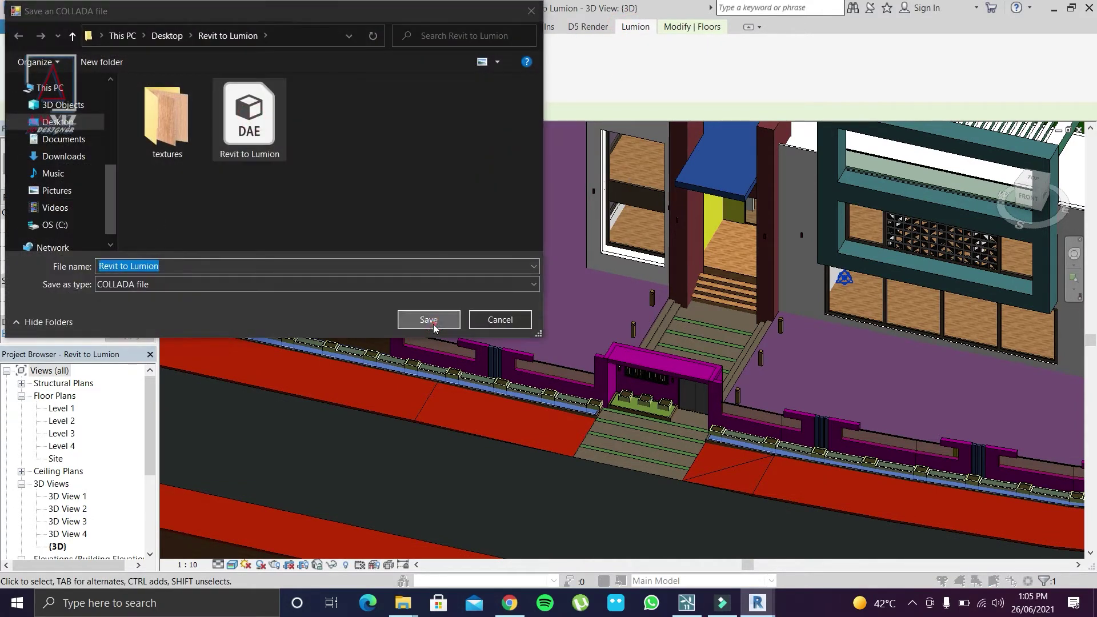
left_click(588, 303)
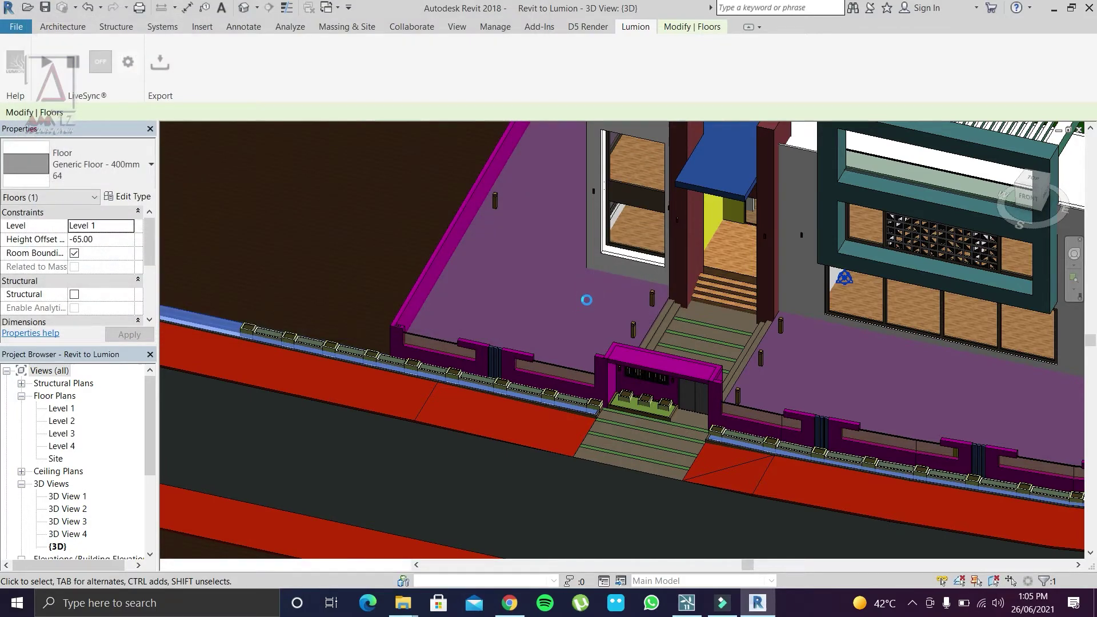
left_click(1051, 10)
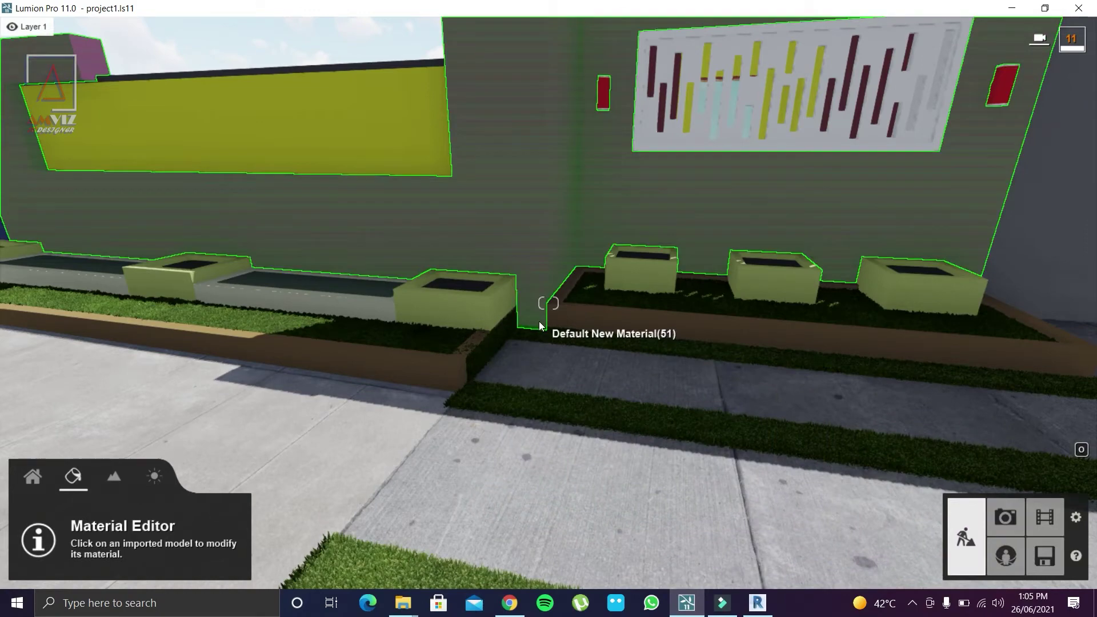
Step: Select the imported house model and re-import it from the updated Revit file
scroll(544, 322, "down", 3)
scroll(547, 318, "down", 3)
scroll(544, 312, "down", 3)
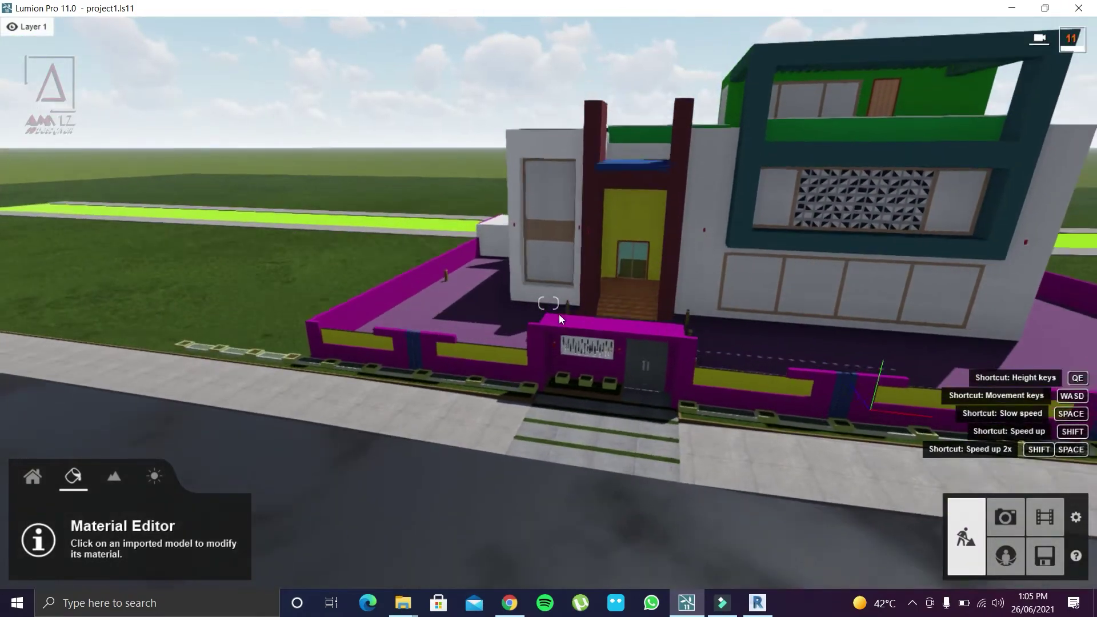
scroll(559, 314, "down", 3)
left_click(33, 477)
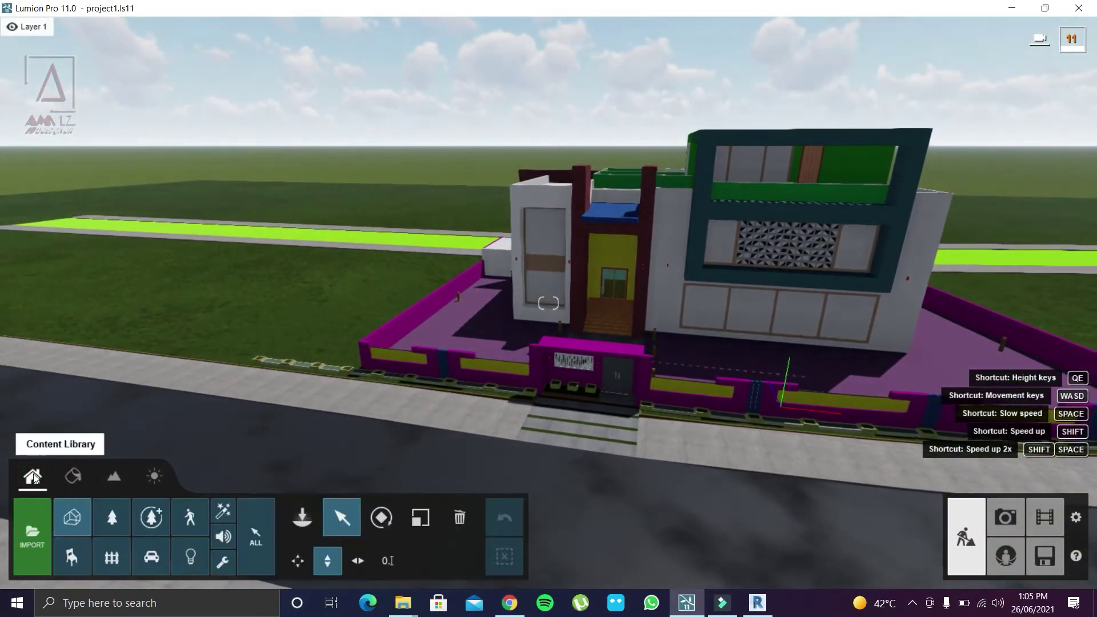
left_click(72, 517)
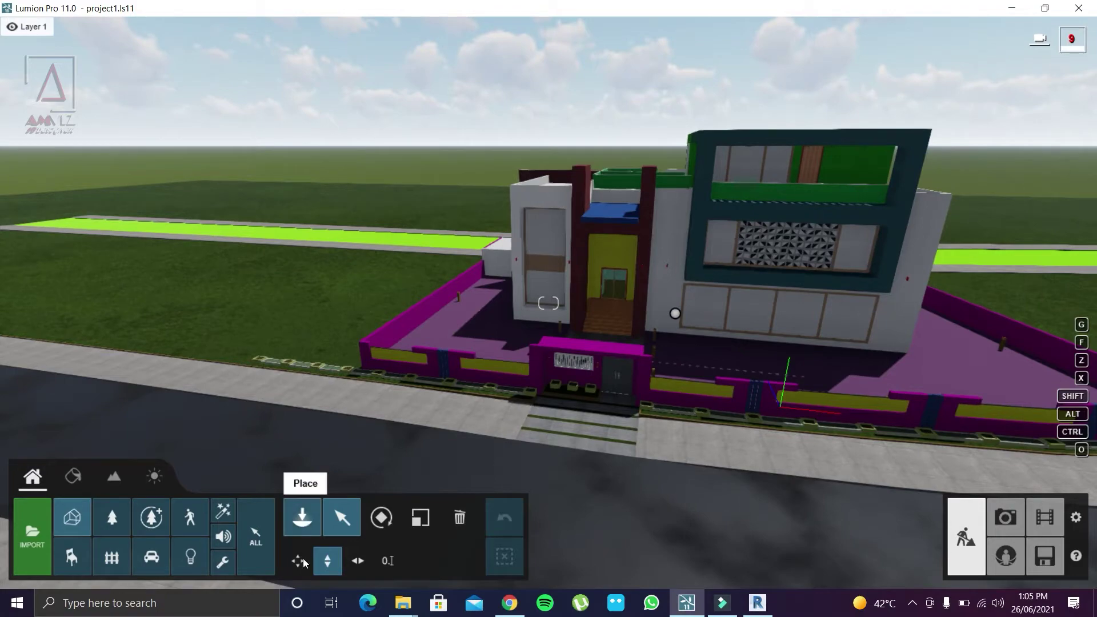
left_click(343, 518)
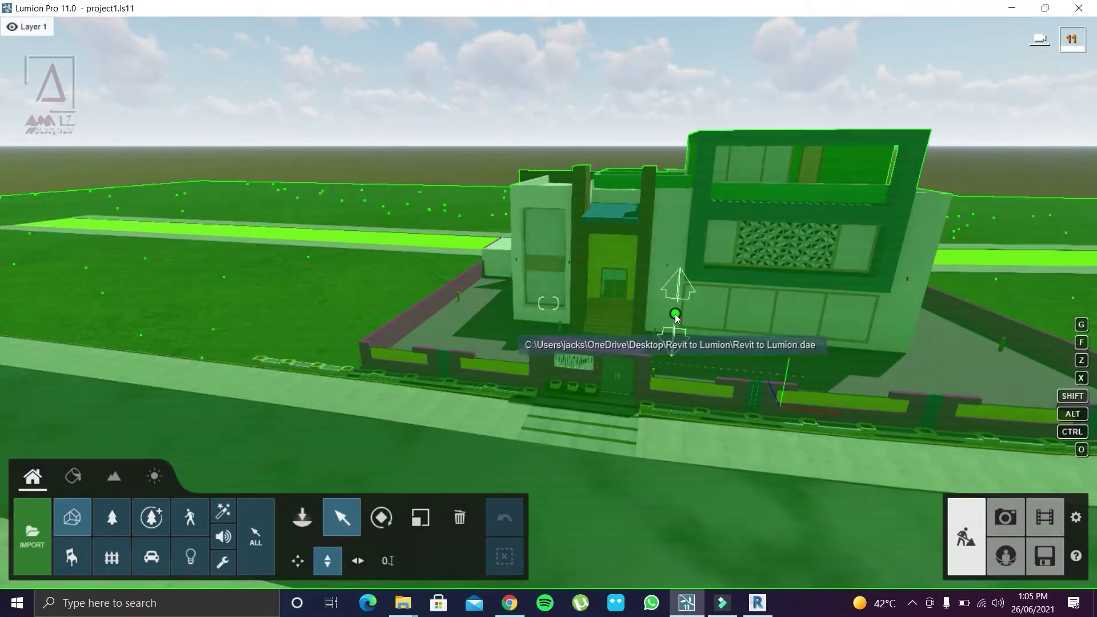
left_click(675, 315)
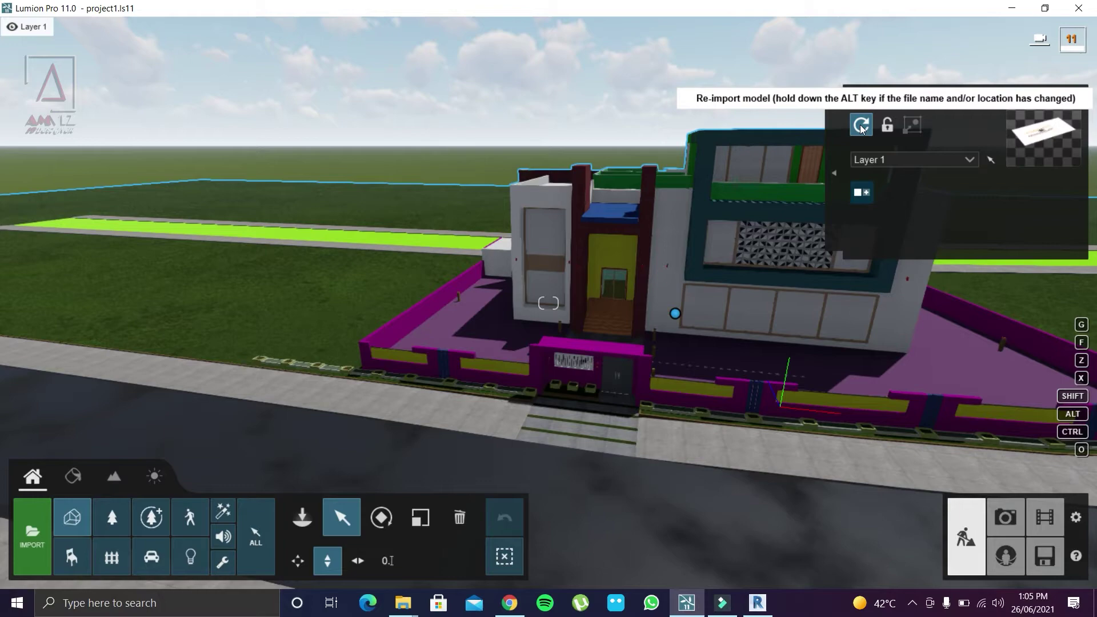
left_click(861, 125)
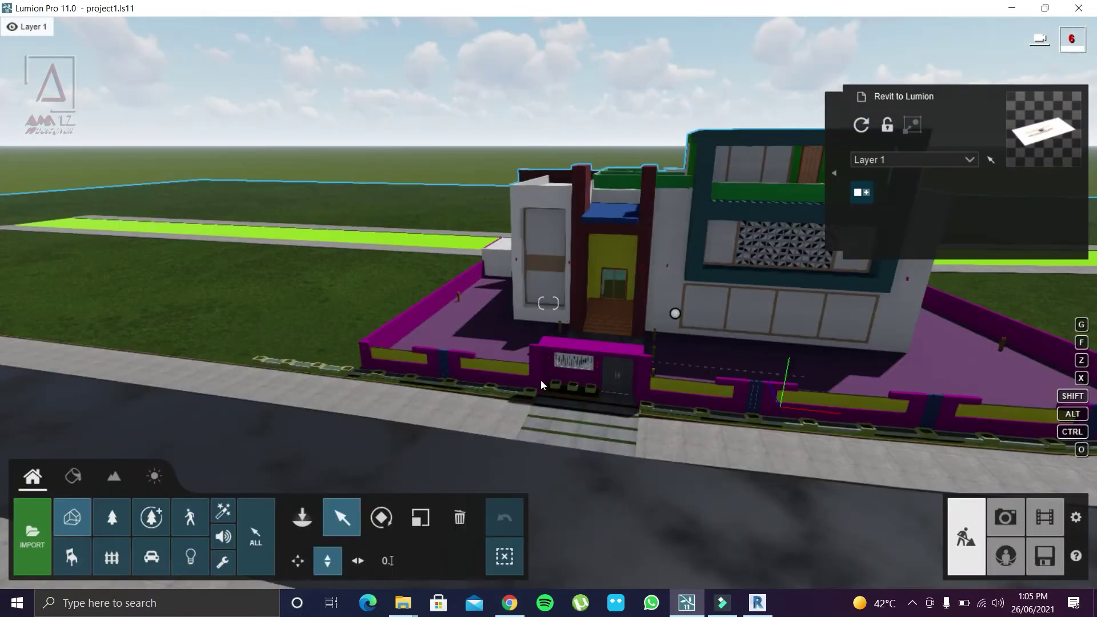
Step: Fly the camera in close to the planters beside the front gate
right_click_drag(543, 386, 516, 393)
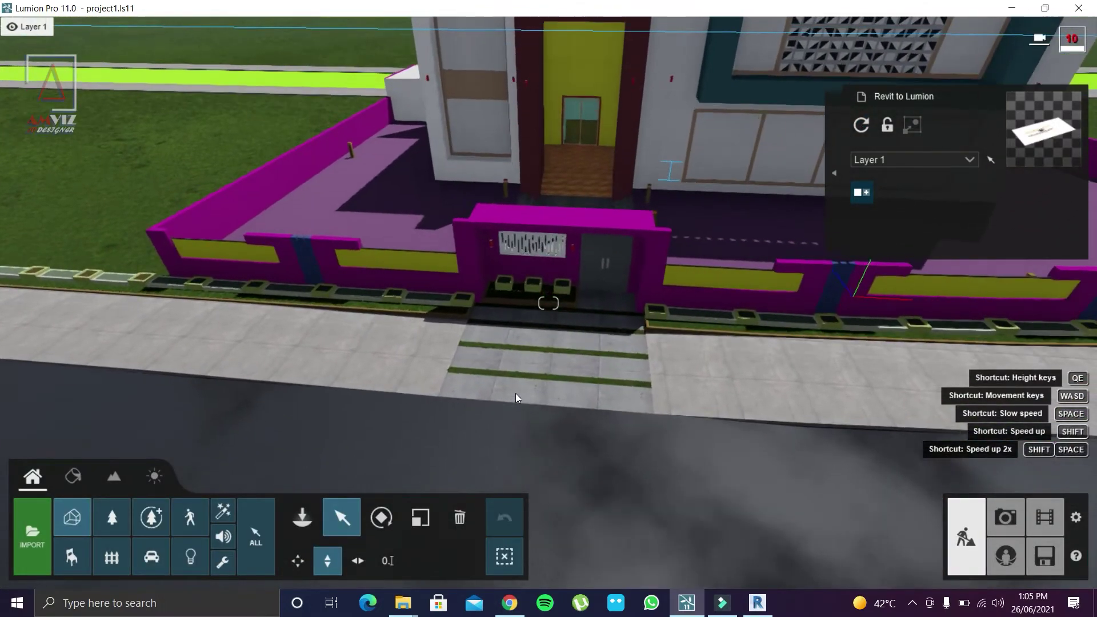
key("w")
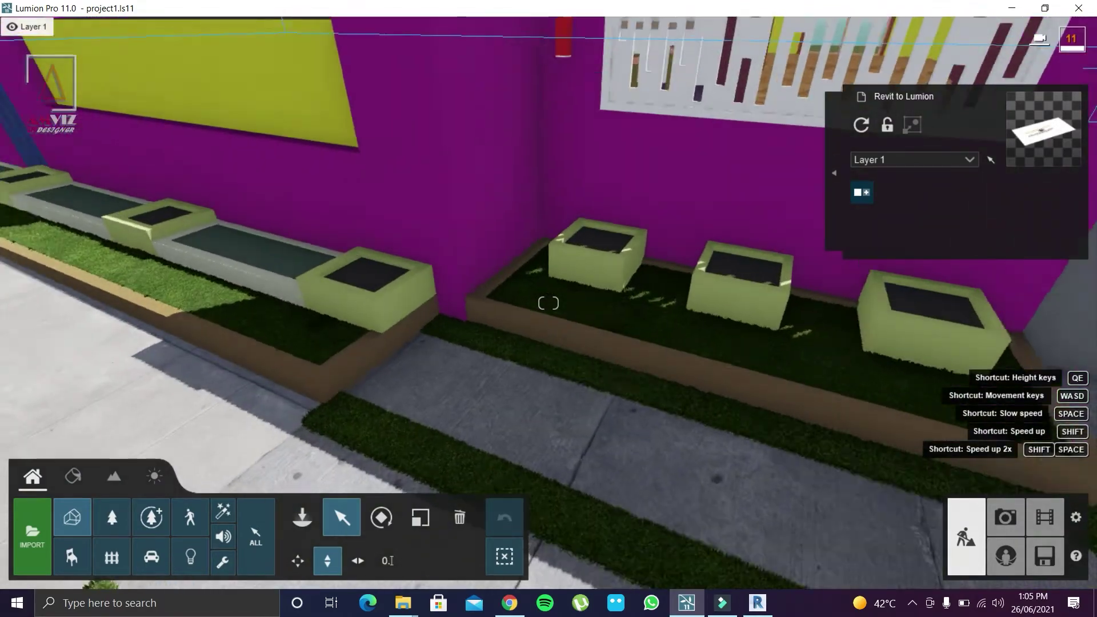
key("w")
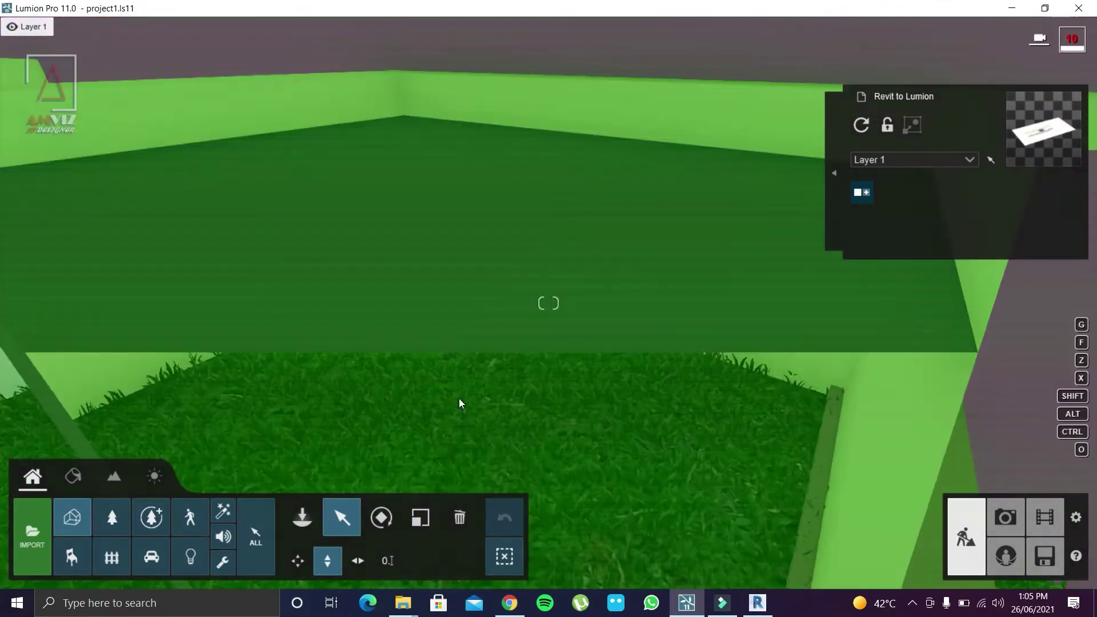
key("s")
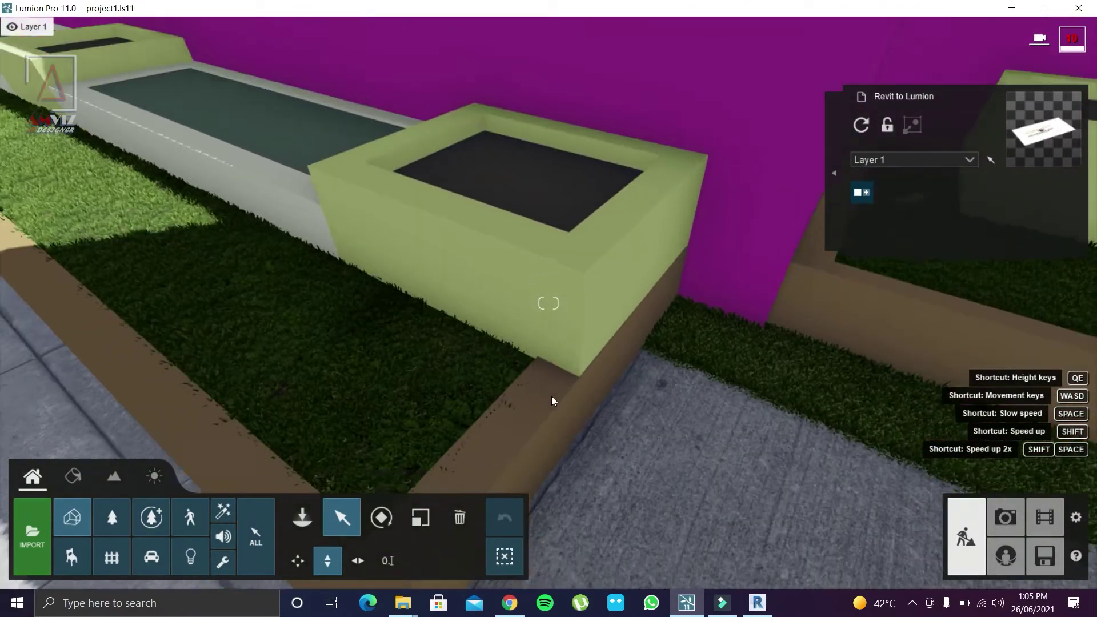
mouse_move(551, 396)
right_mouse_down()
mouse_move(524, 393)
mouse_move(515, 366)
right_mouse_up()
left_click(73, 477)
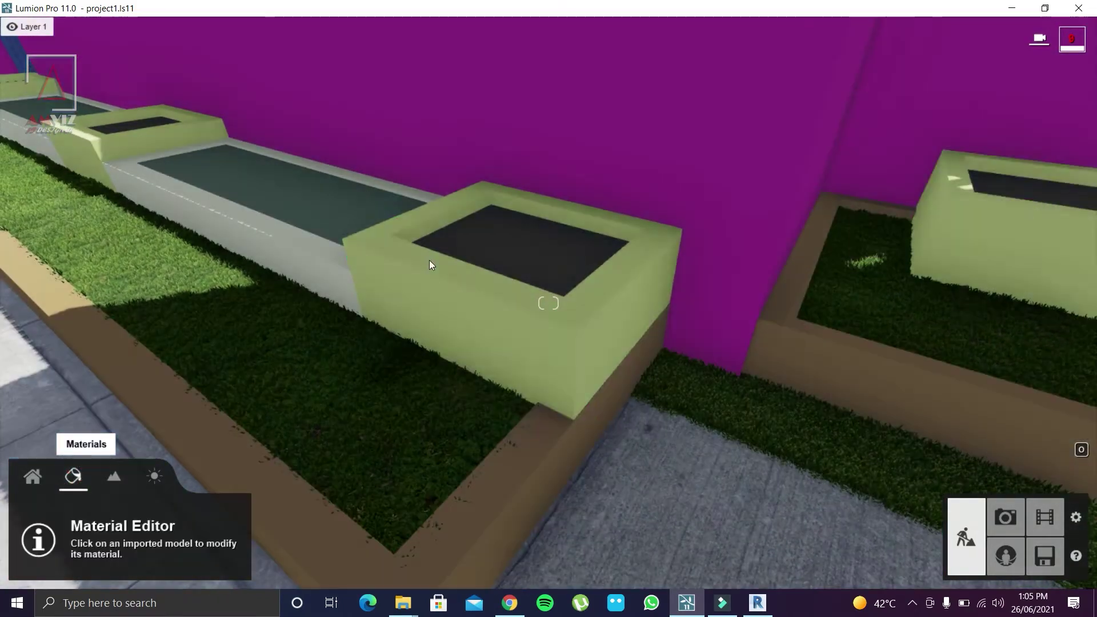
Step: Give the front planter box the white Plaster 004 material from Indoor > Plaster
left_click(468, 315)
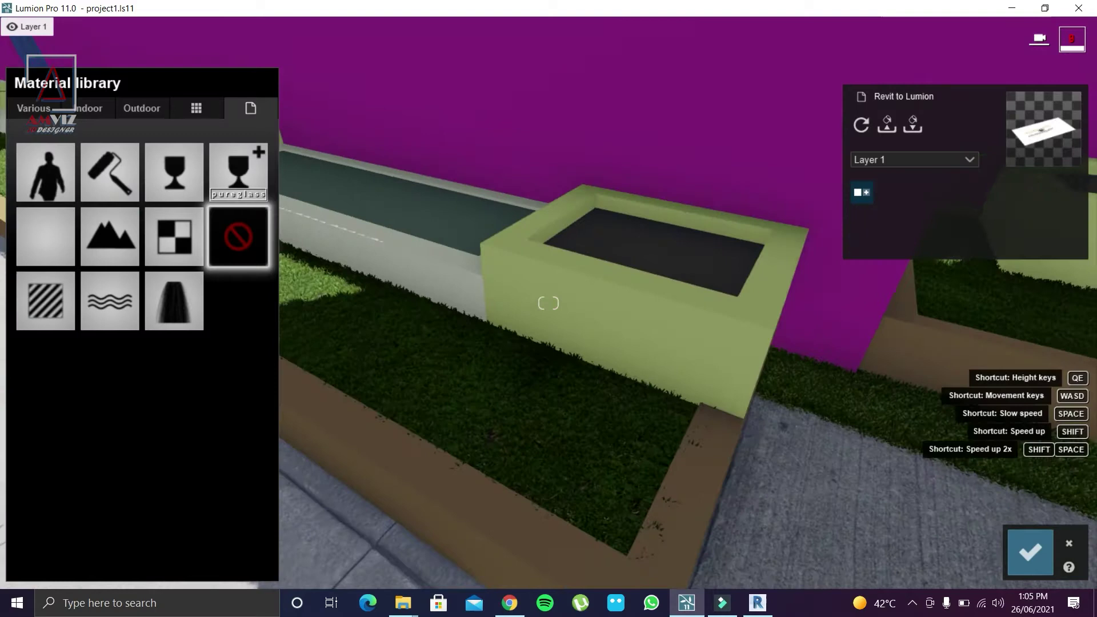
left_click(92, 109)
left_click(243, 144)
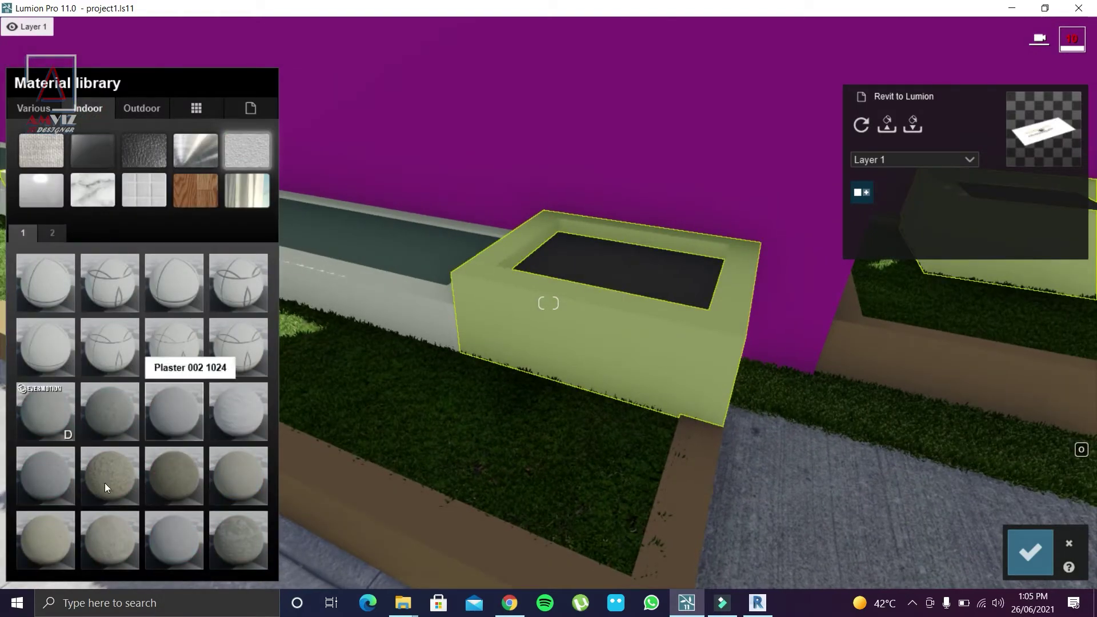
left_click(236, 414)
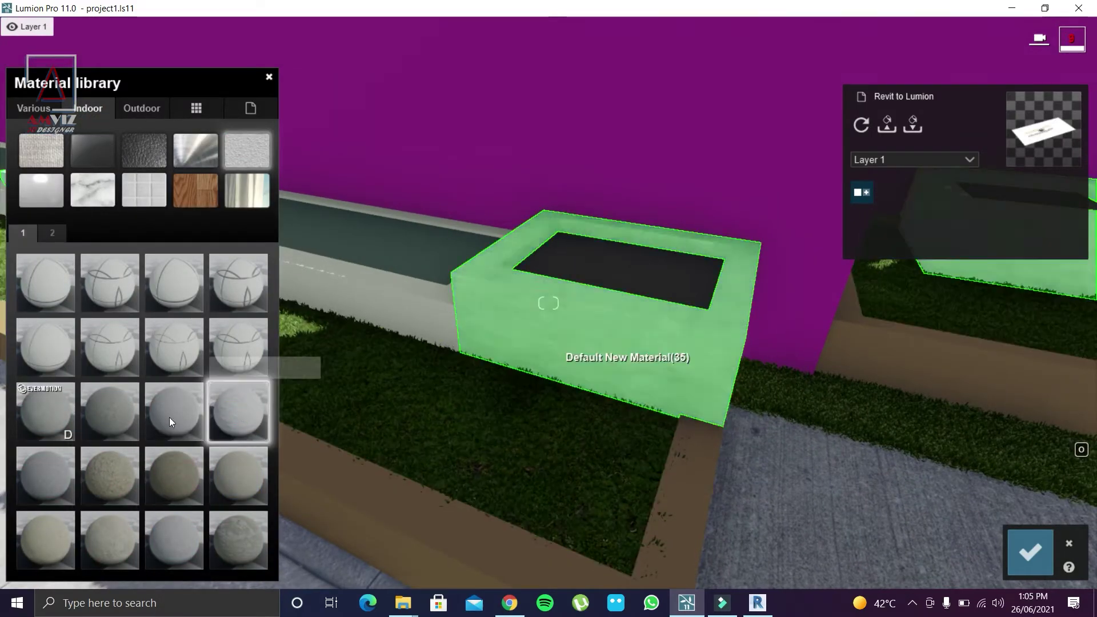
Step: Apply plaster to the long planter strip, trying Plaster 002 and ending with Plaster 004 1024x512
left_click(385, 290)
left_click(109, 108)
left_click(252, 149)
left_click(49, 413)
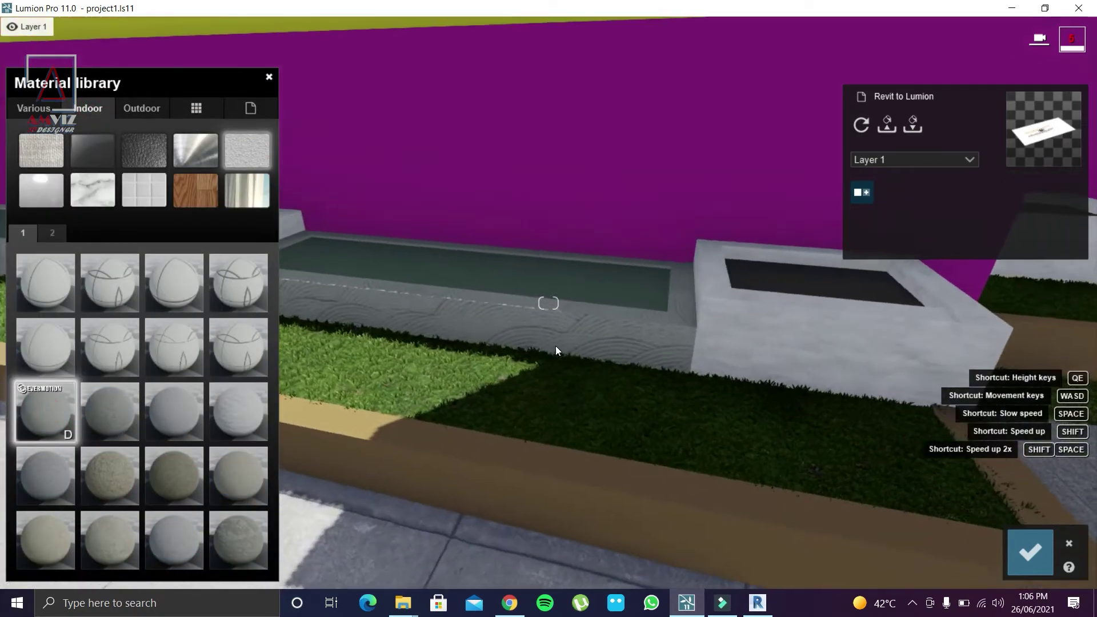
left_click(122, 412)
left_click(176, 409)
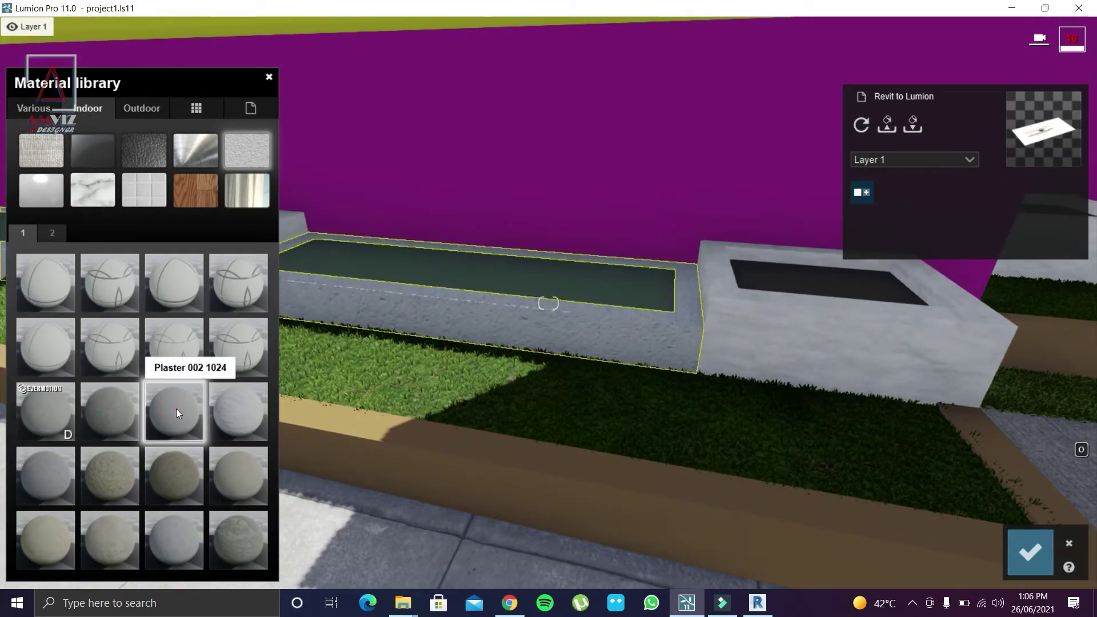
left_click(176, 410)
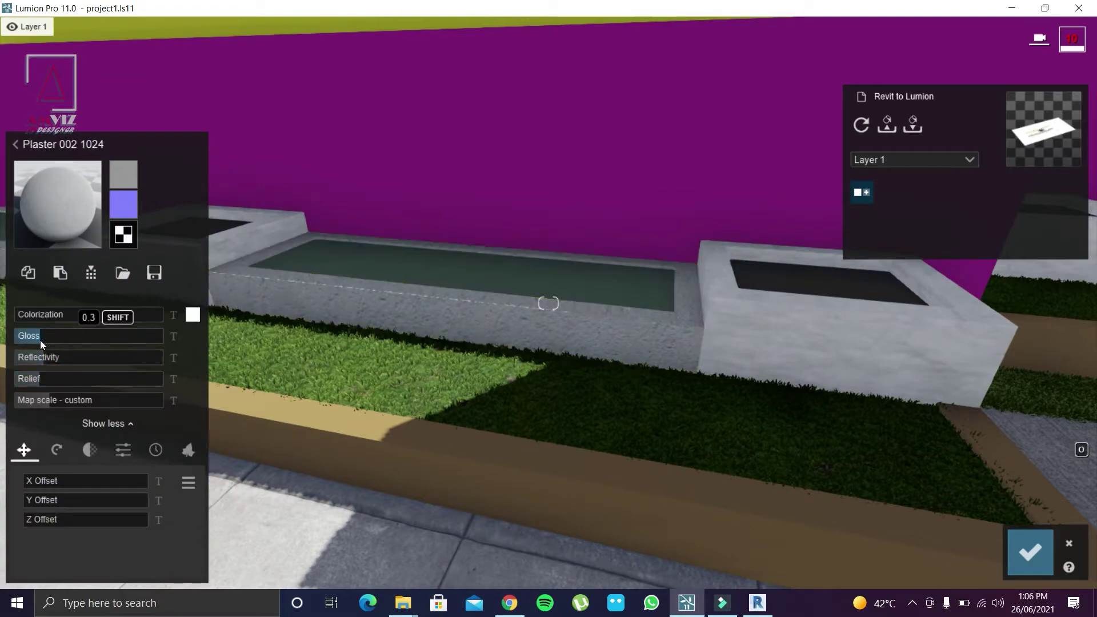
left_click(761, 326)
mouse_move(548, 400)
right_mouse_down()
mouse_move(548, 285)
mouse_move(549, 400)
right_mouse_up()
left_click(701, 347)
Step: Fill the planter top with dark soil from Various > Soil
left_click(142, 109)
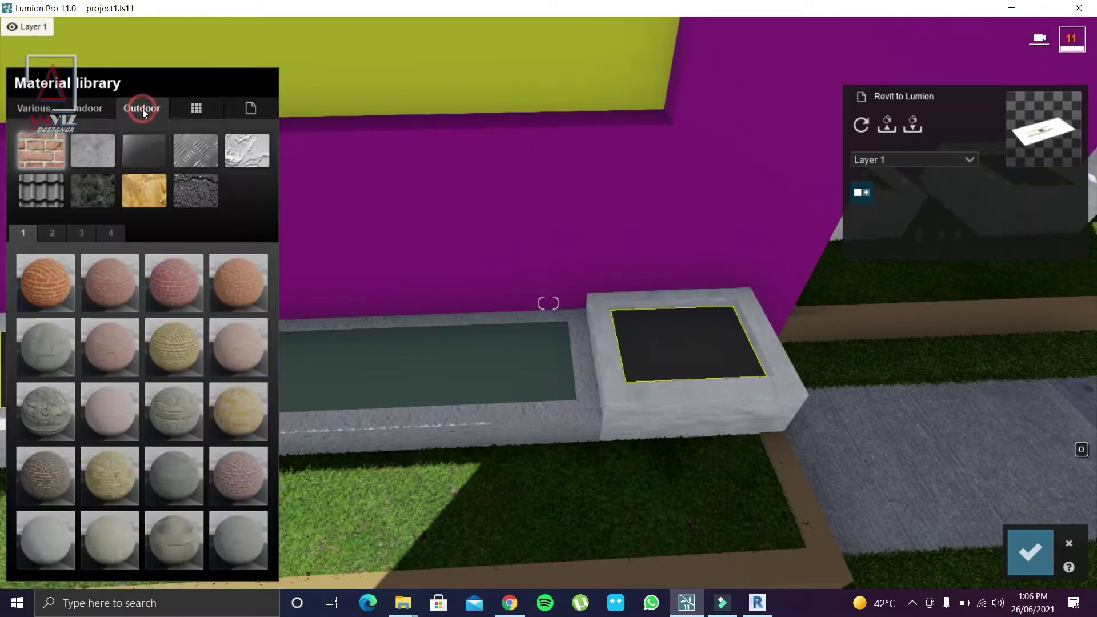
left_click(34, 108)
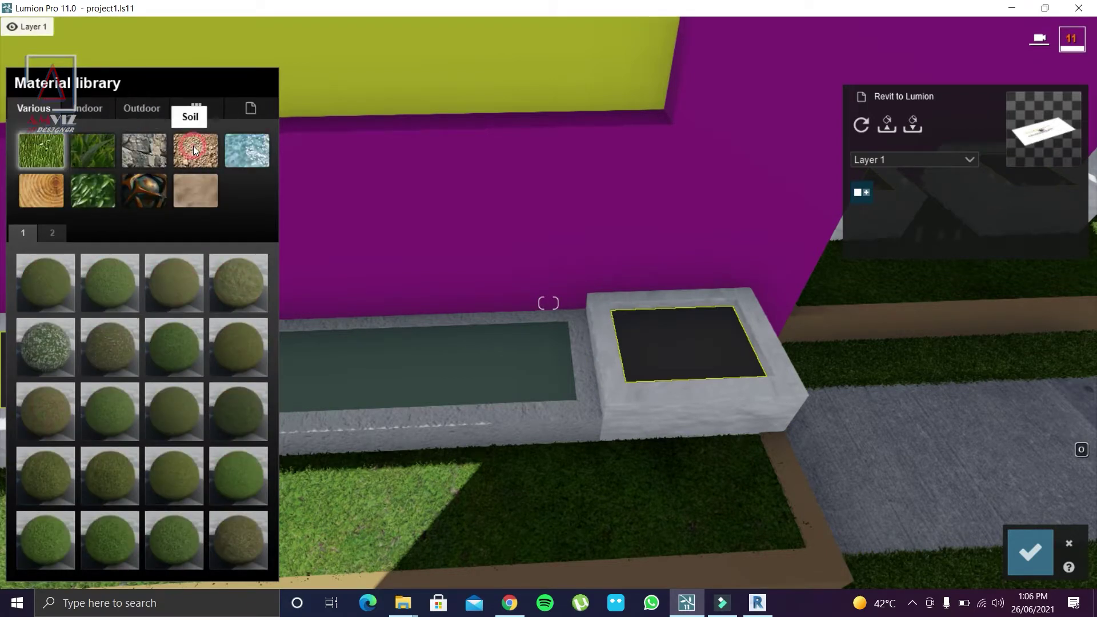
left_click(193, 147)
left_click(236, 289)
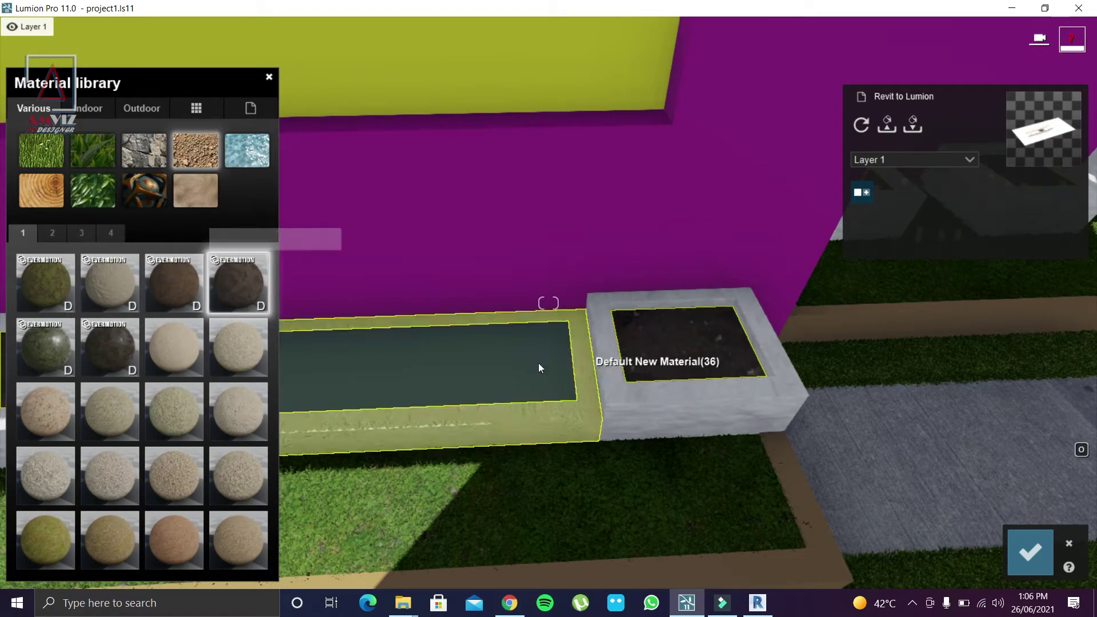
Step: Try dark cobblestone and Pavement Stone 010 and 011 textures on the long strip
left_click(90, 108)
left_click(140, 107)
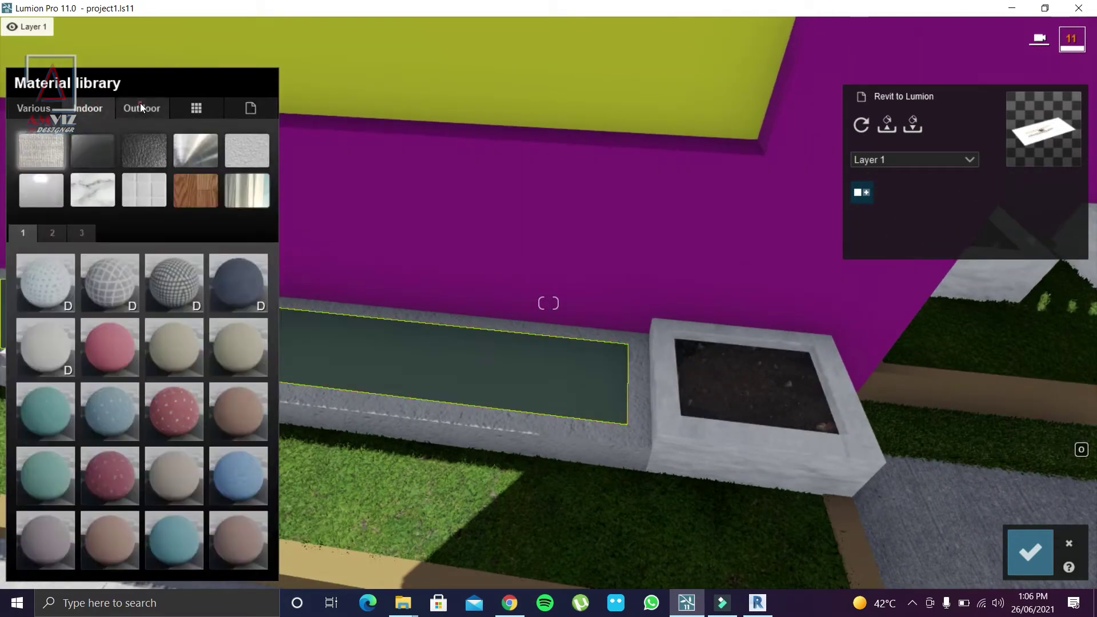
left_click(83, 196)
left_click(106, 283)
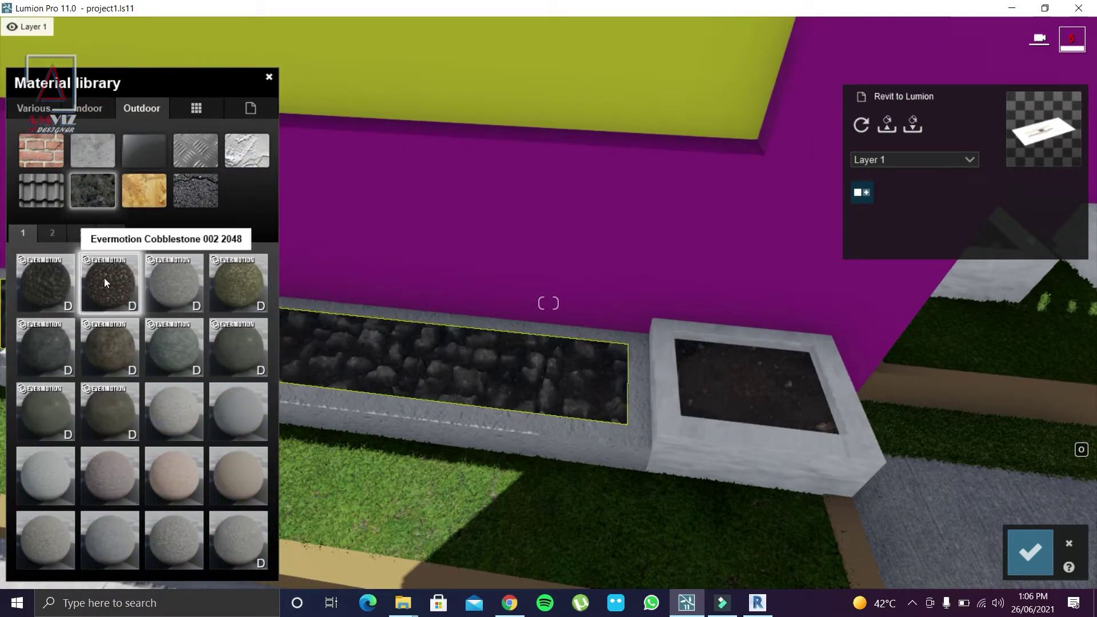
left_click(164, 533)
left_click(47, 540)
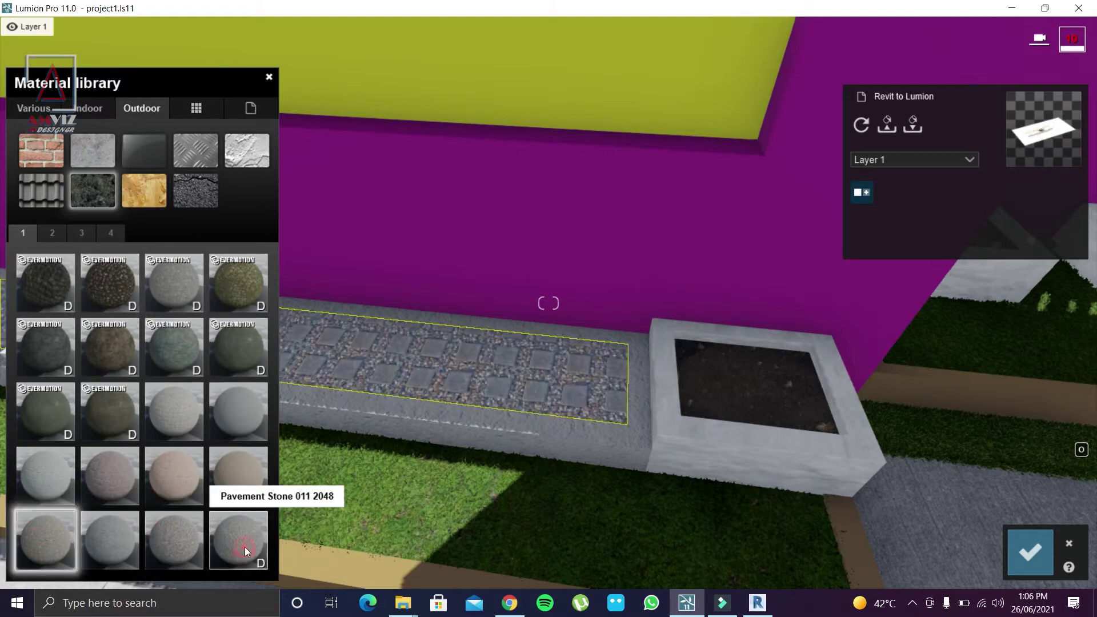
left_click(245, 547)
Step: Apply Polii Cobblestone 037 VAR1 2K pebbles to the strip with displacement about 1.87 and confirm
left_click(54, 233)
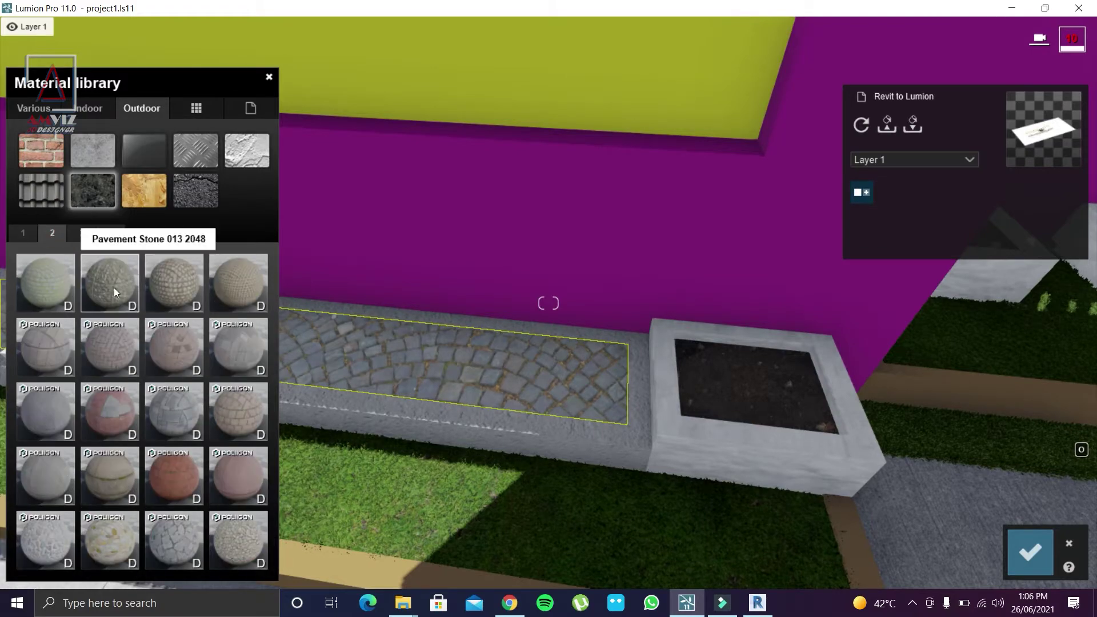
left_click(237, 537)
right_click_drag(422, 395, 400, 372)
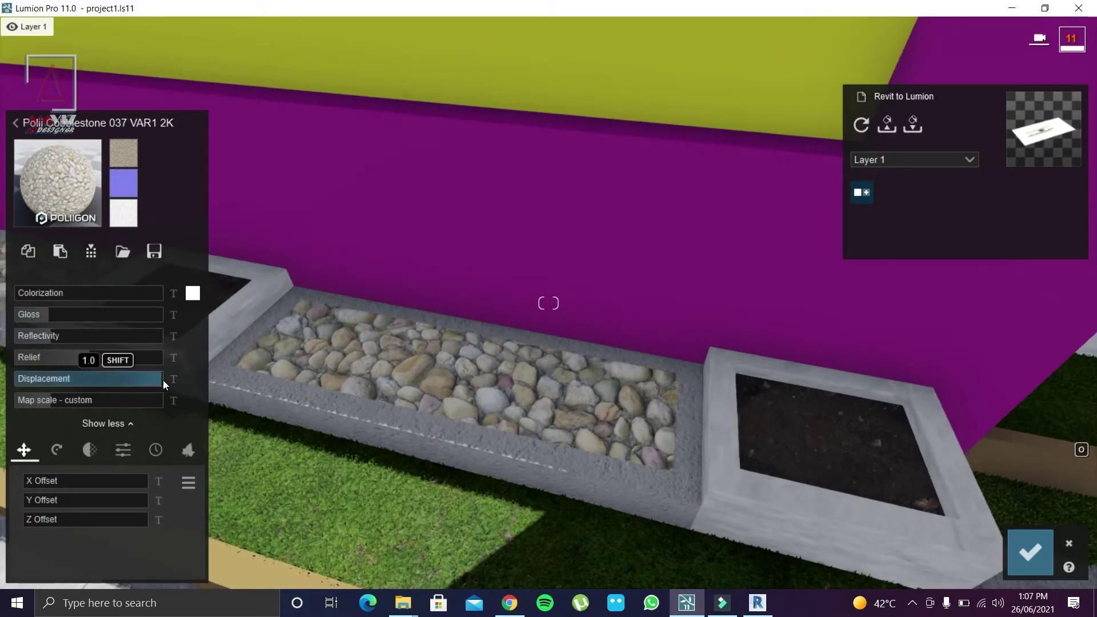
left_click_drag(49, 399, 0, 422)
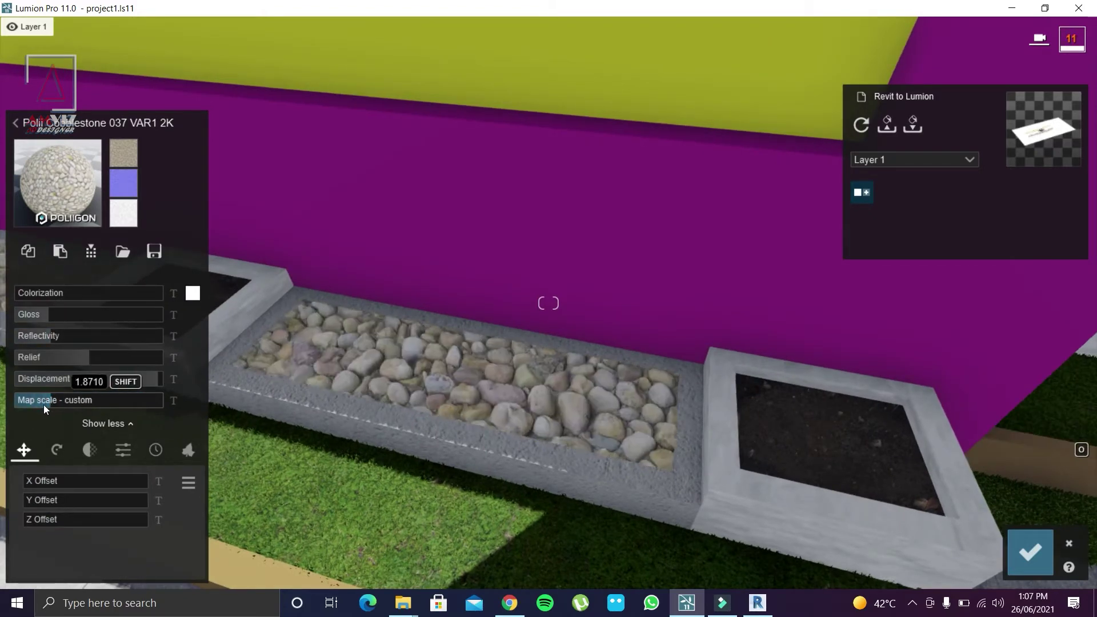
left_click(1030, 552)
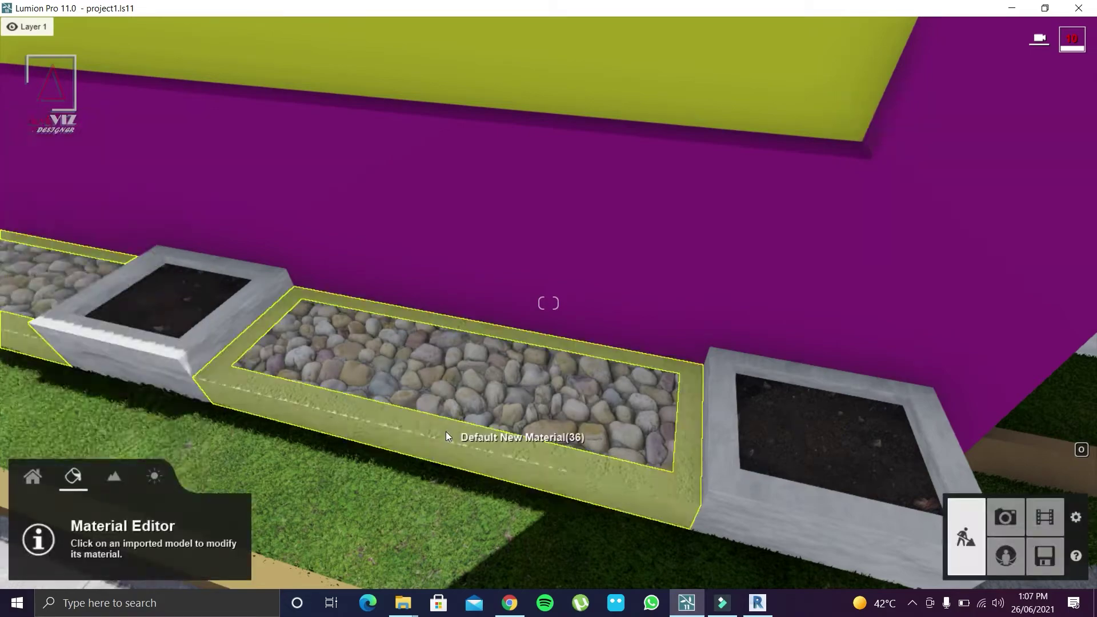
right_click_drag(448, 431, 498, 426)
Step: Give the magenta front boundary wall a plain white Color material
key("s")
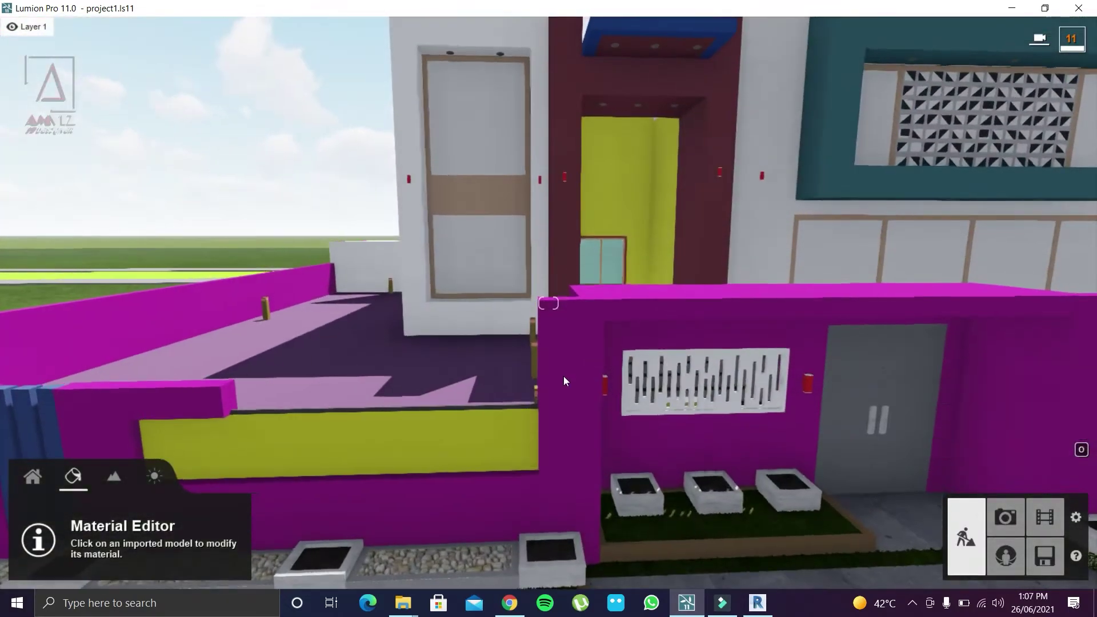
left_click(564, 376)
left_click(90, 108)
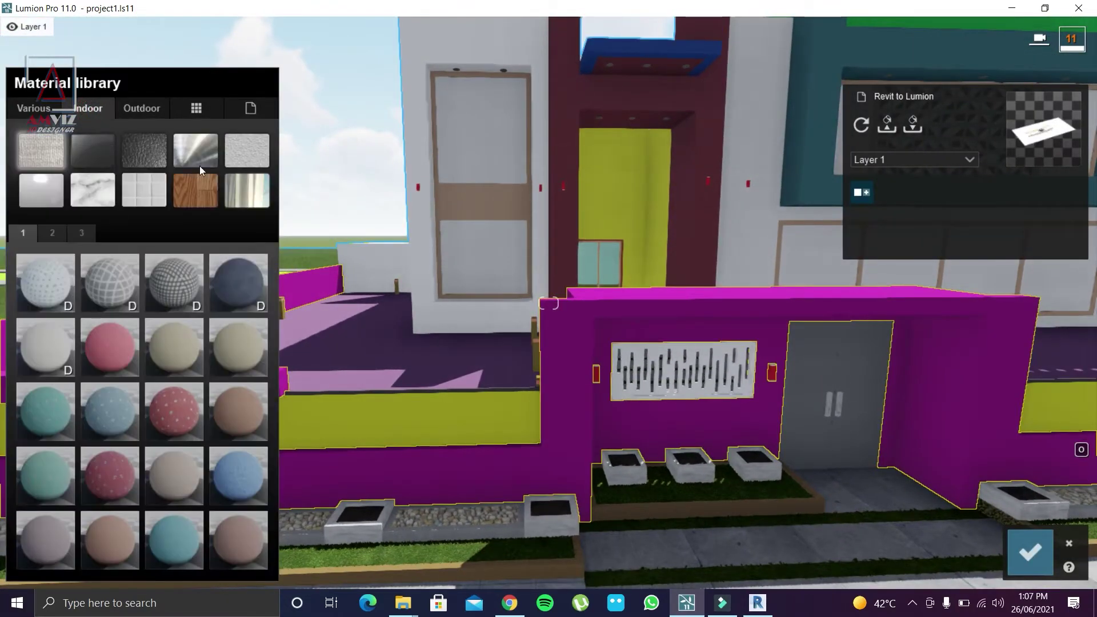
left_click(234, 112)
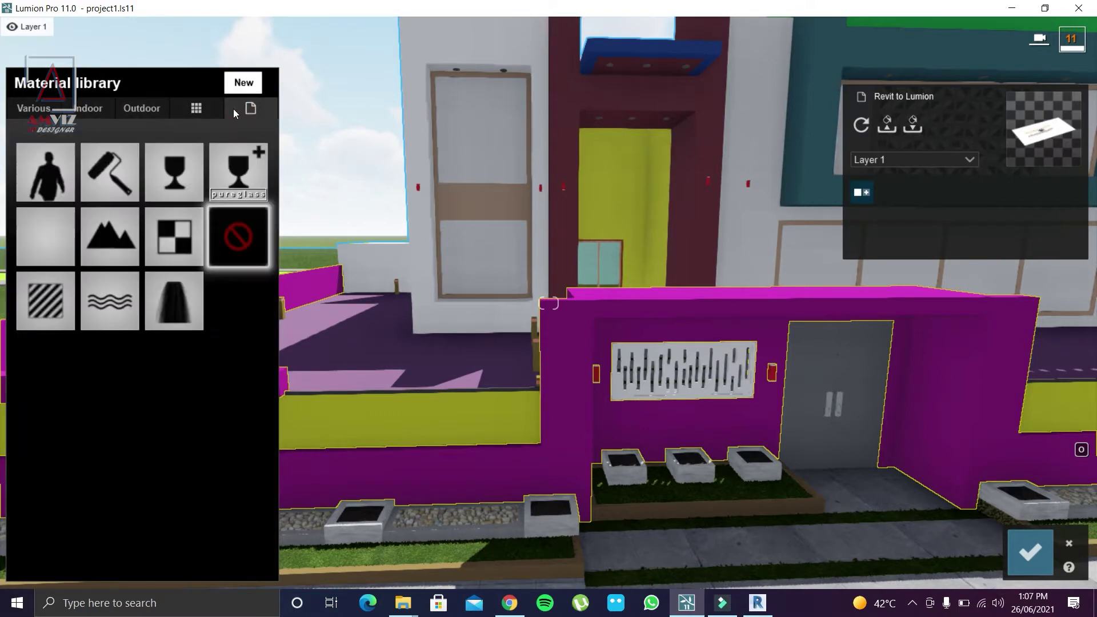
left_click(112, 180)
left_click(26, 444)
left_click_drag(235, 402, 197, 322)
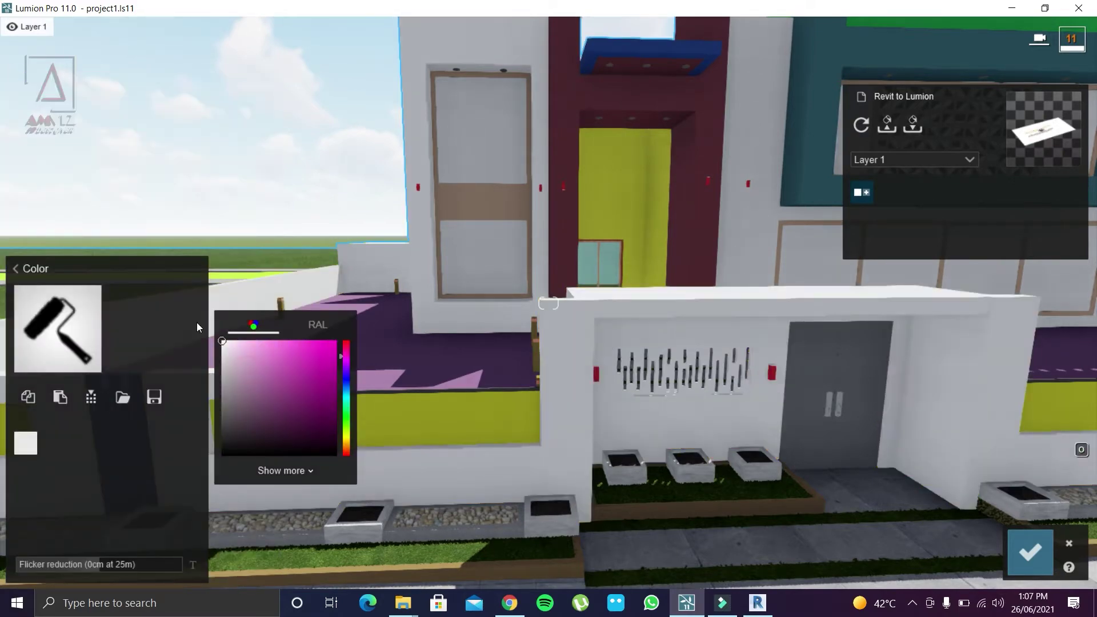
Step: Move closer to the blue vertical columns and select them for retexturing
right_click_drag(196, 327, 479, 362)
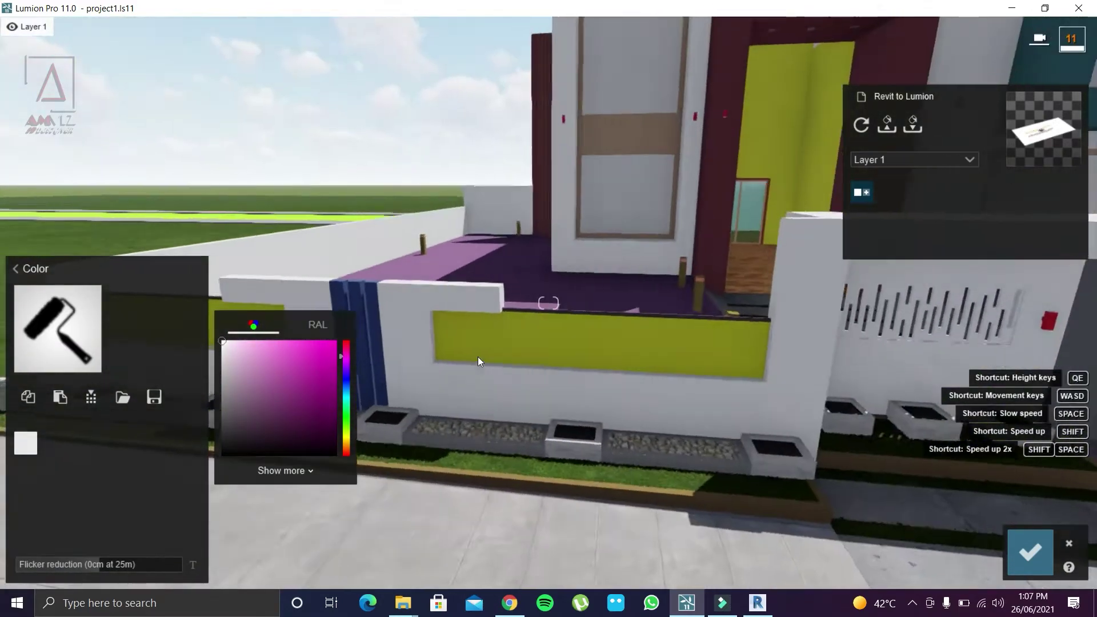
key("a")
key("a")
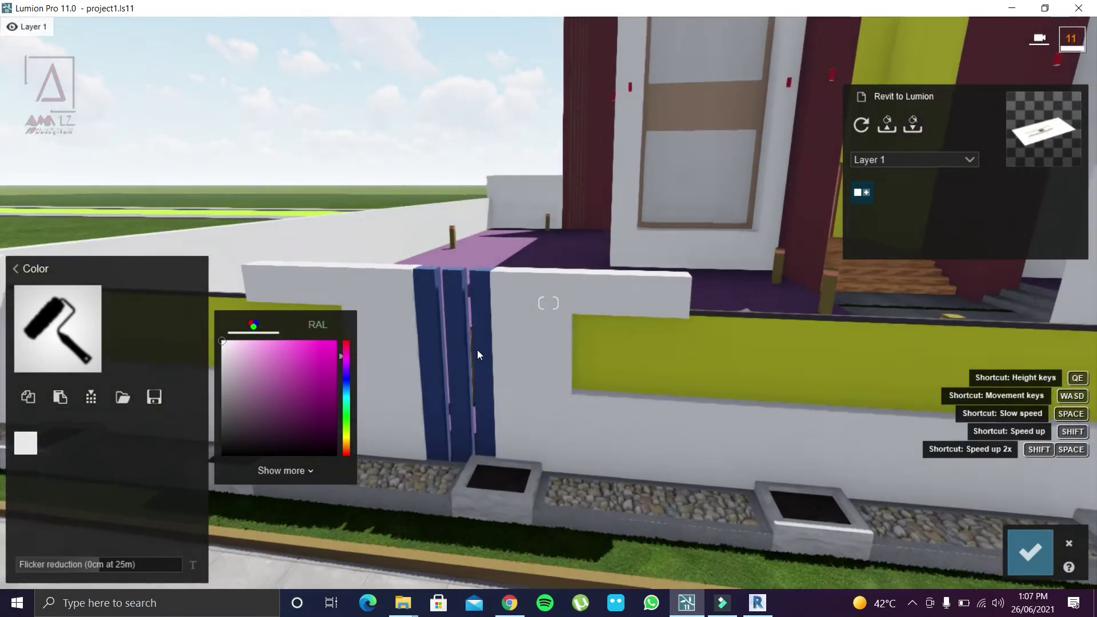
left_click(477, 354)
left_click(140, 108)
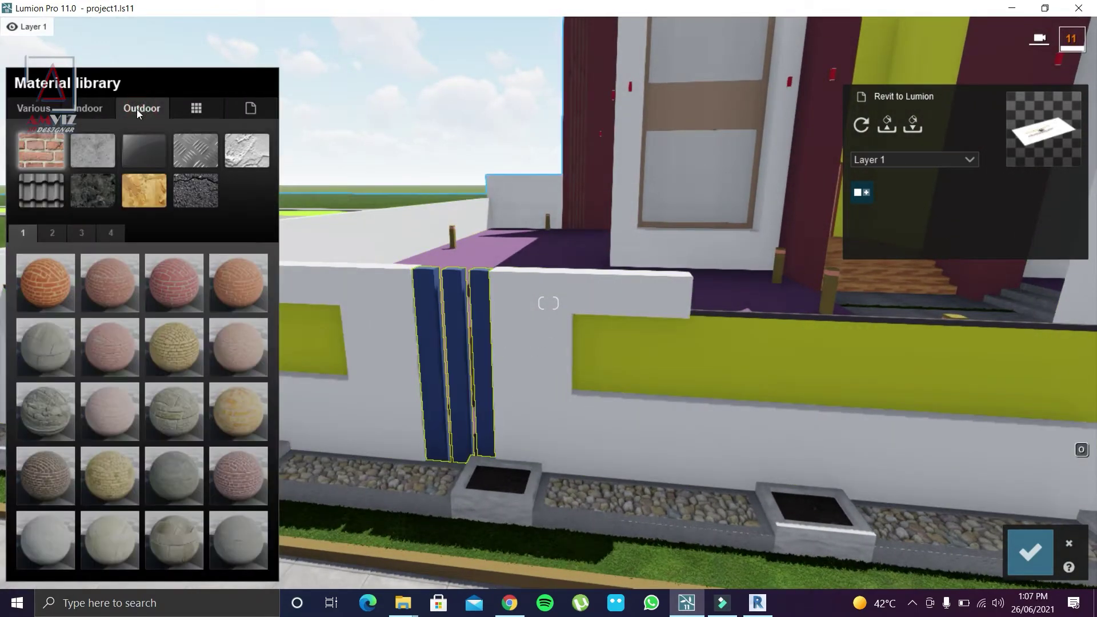
Step: Apply outdoor Wood 002 1024 to the blue columns with reduced gloss and reflectivity
left_click(92, 113)
left_click(196, 191)
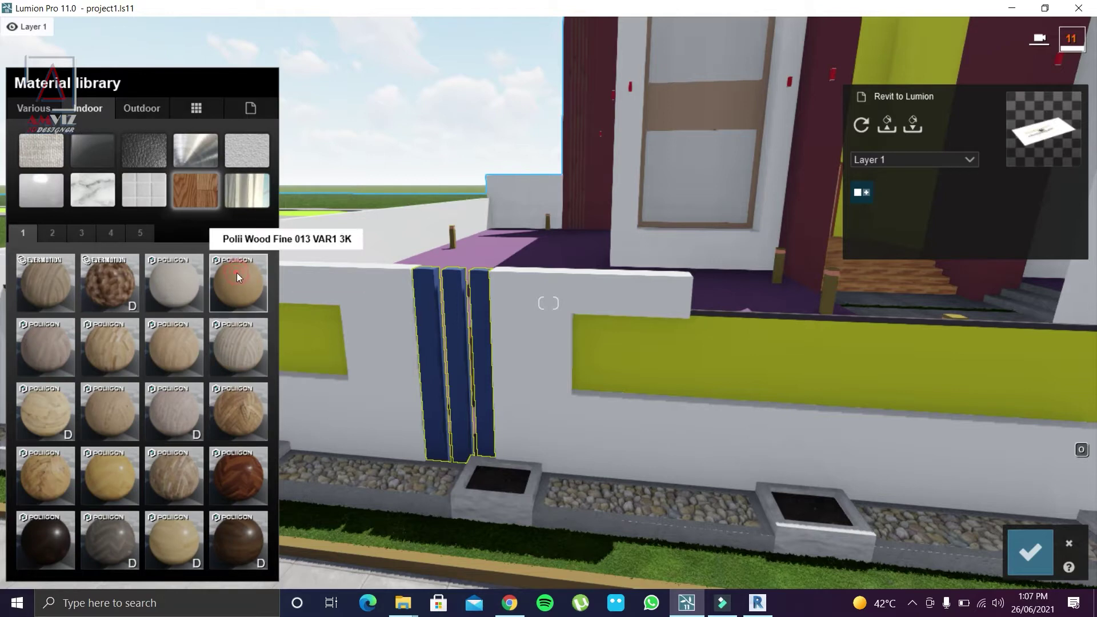
left_click(141, 108)
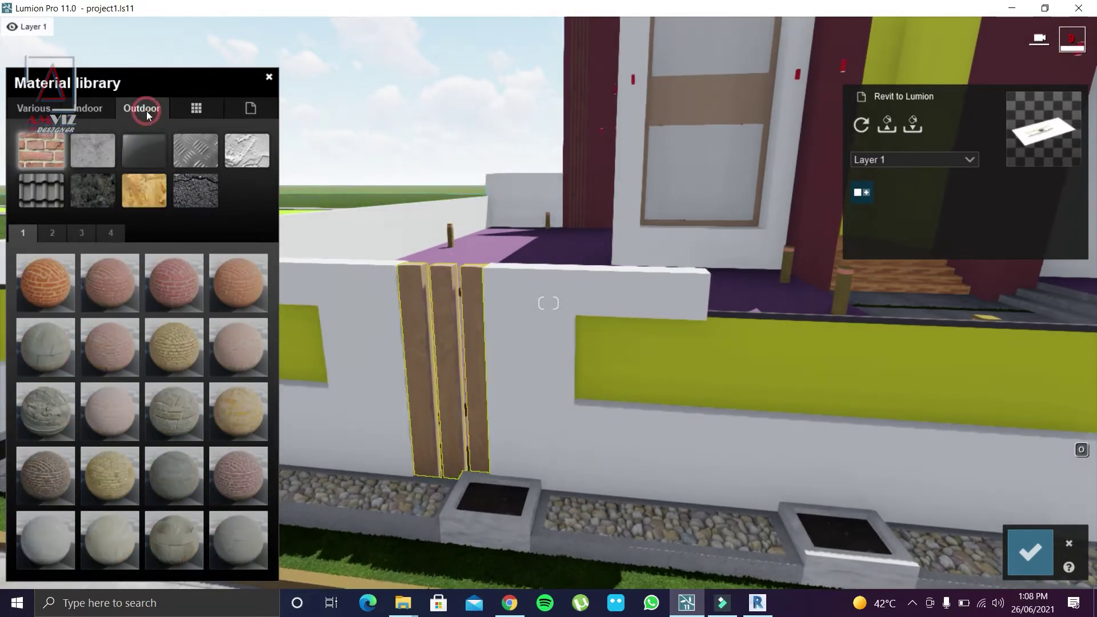
left_click(144, 191)
left_click(37, 547)
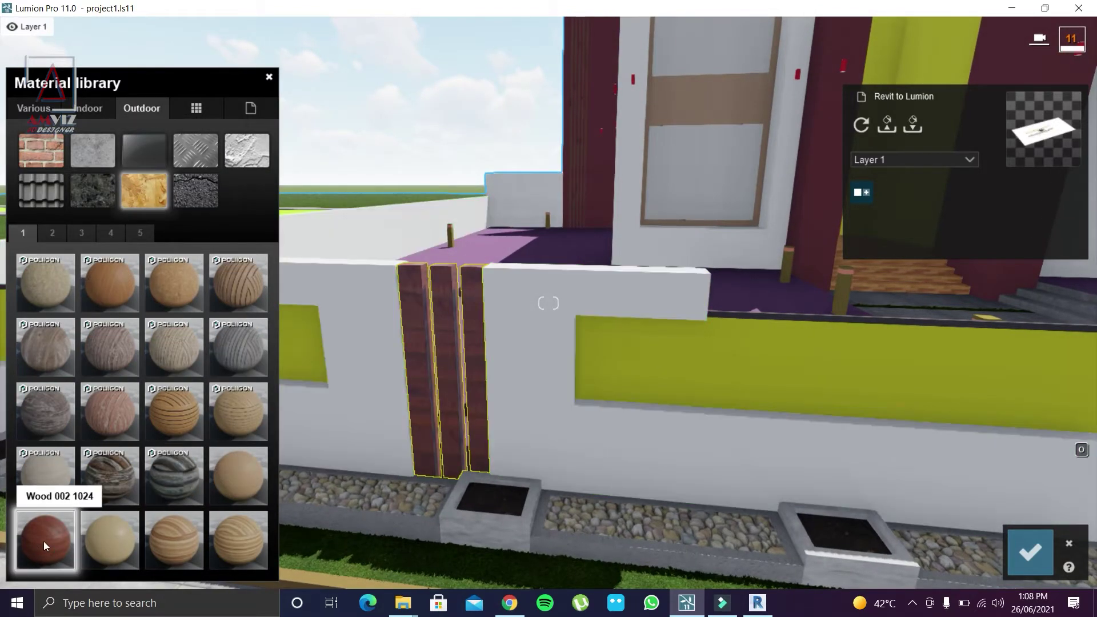
left_click(68, 336)
left_click(70, 357)
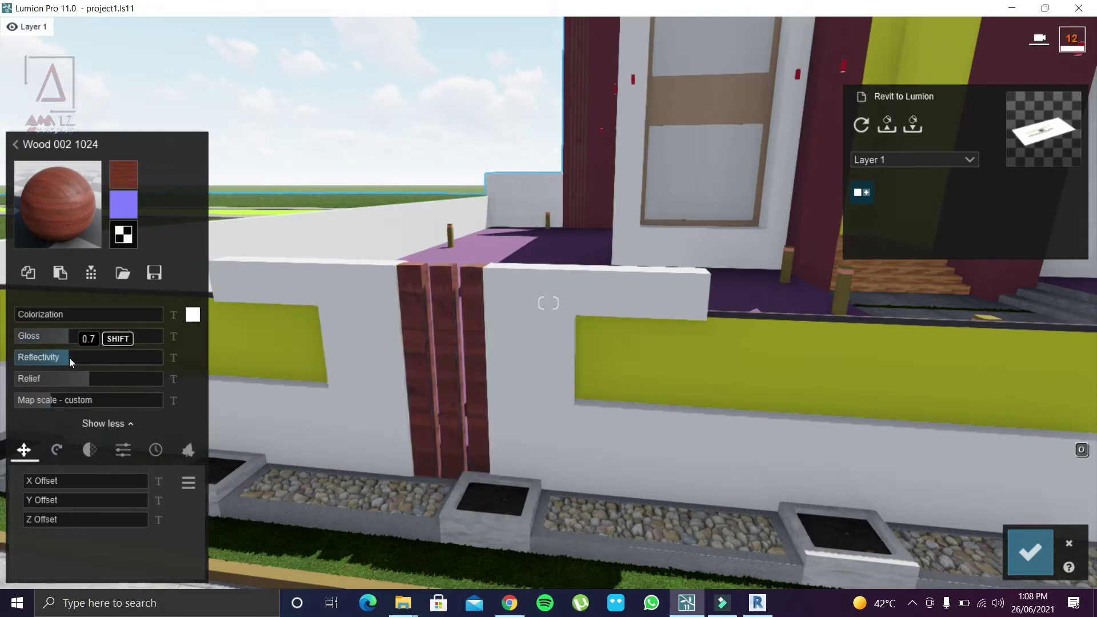
left_click(156, 450)
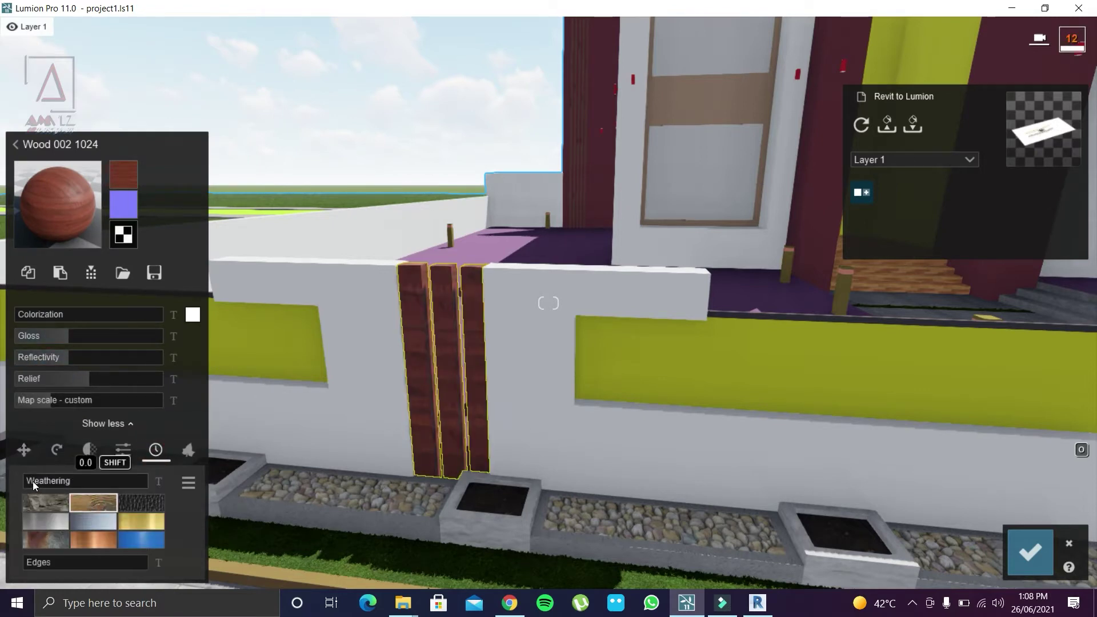
Step: Confirm the wood settings and apply Interior Glass 001 to the green balcony parapet
key("d")
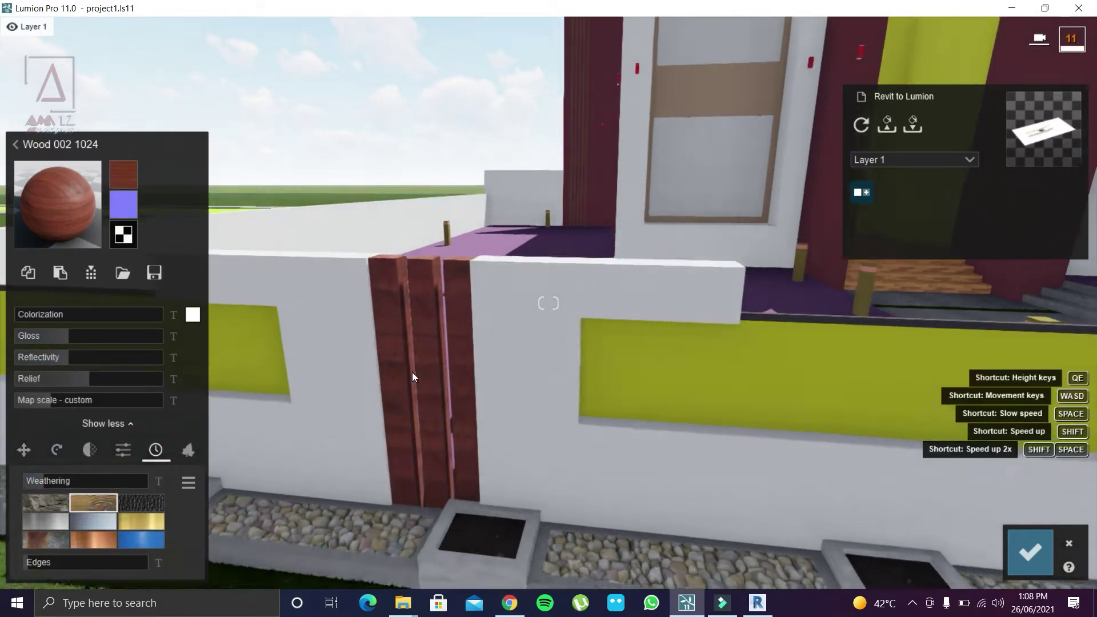
left_click(1031, 552)
key("d")
key("s")
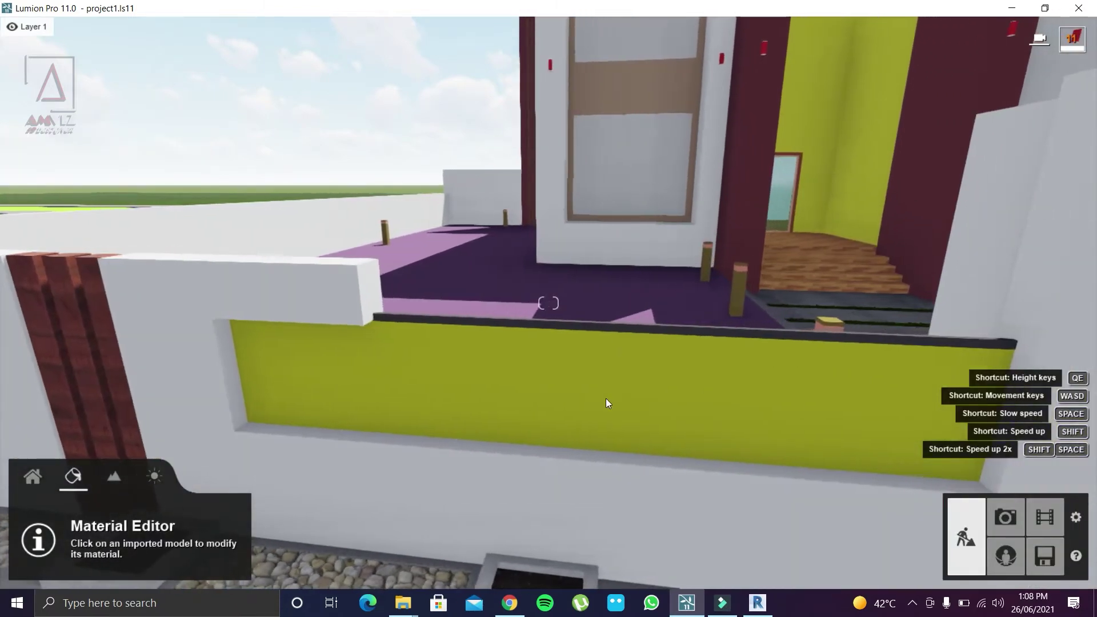
left_click(566, 389)
left_click(93, 112)
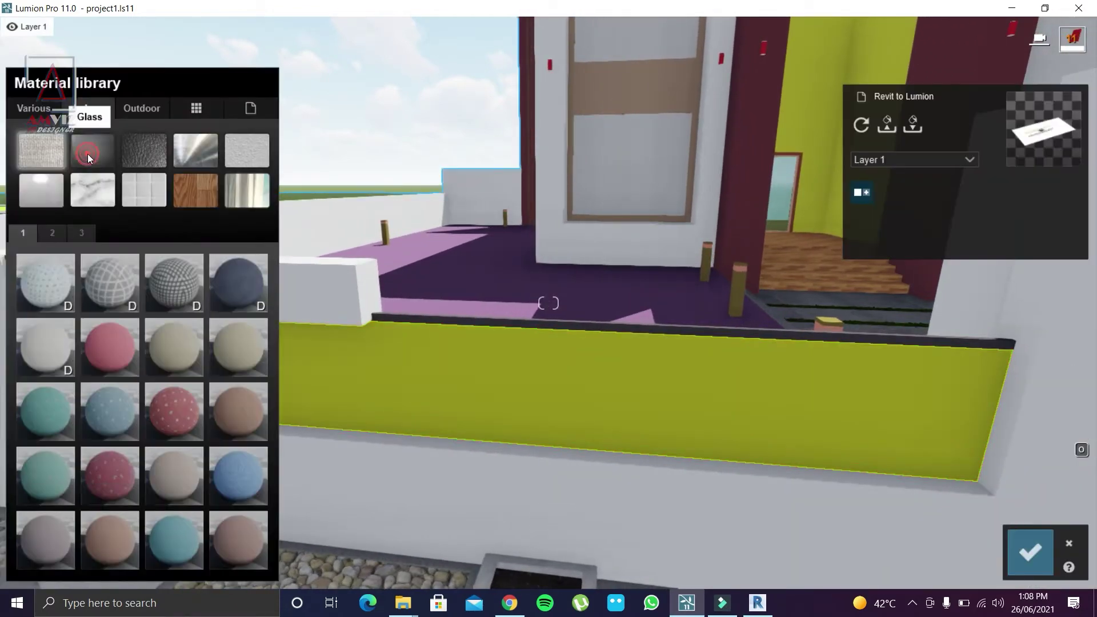
left_click(87, 153)
left_click(47, 286)
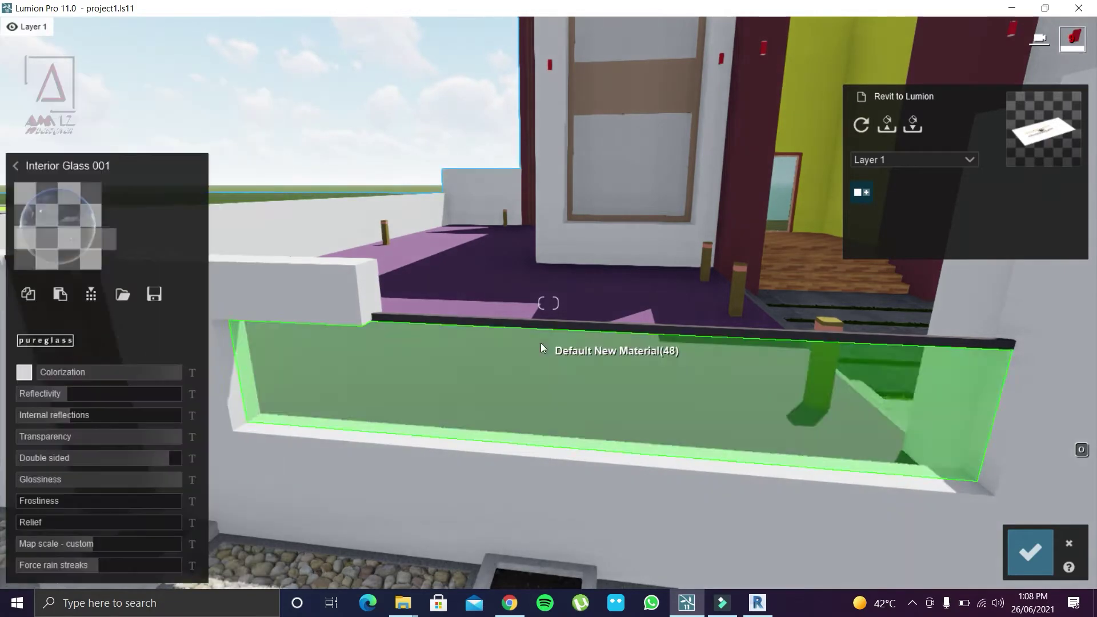
Step: Raise the glass reflectivity and internal reflections to 1.0, add a darker grey tint, and confirm
right_click_drag(541, 343, 495, 381)
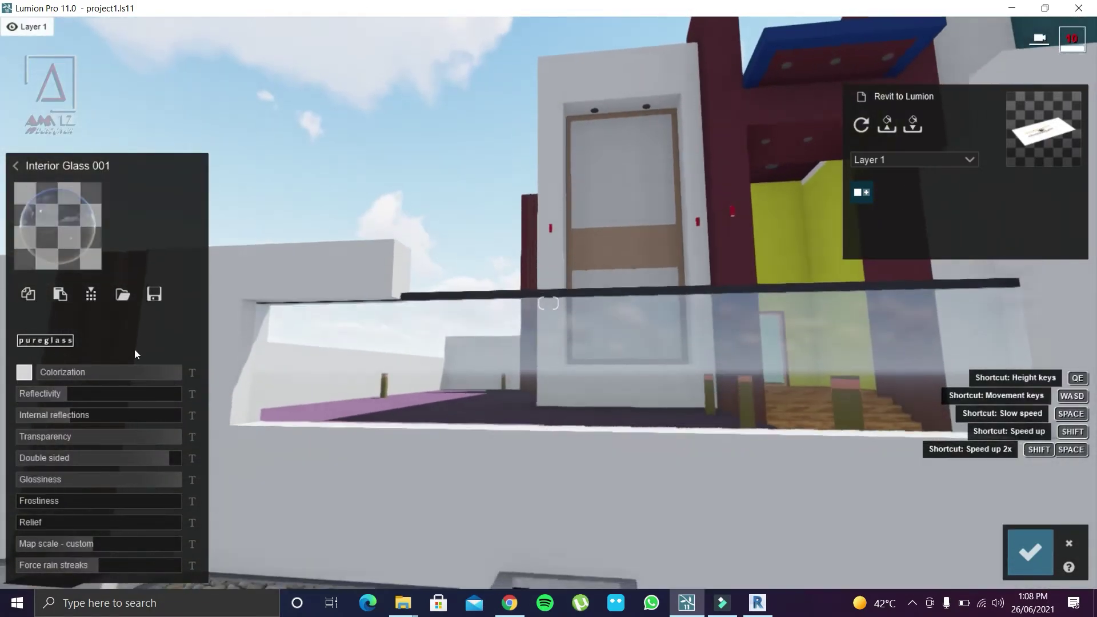
left_click(93, 393)
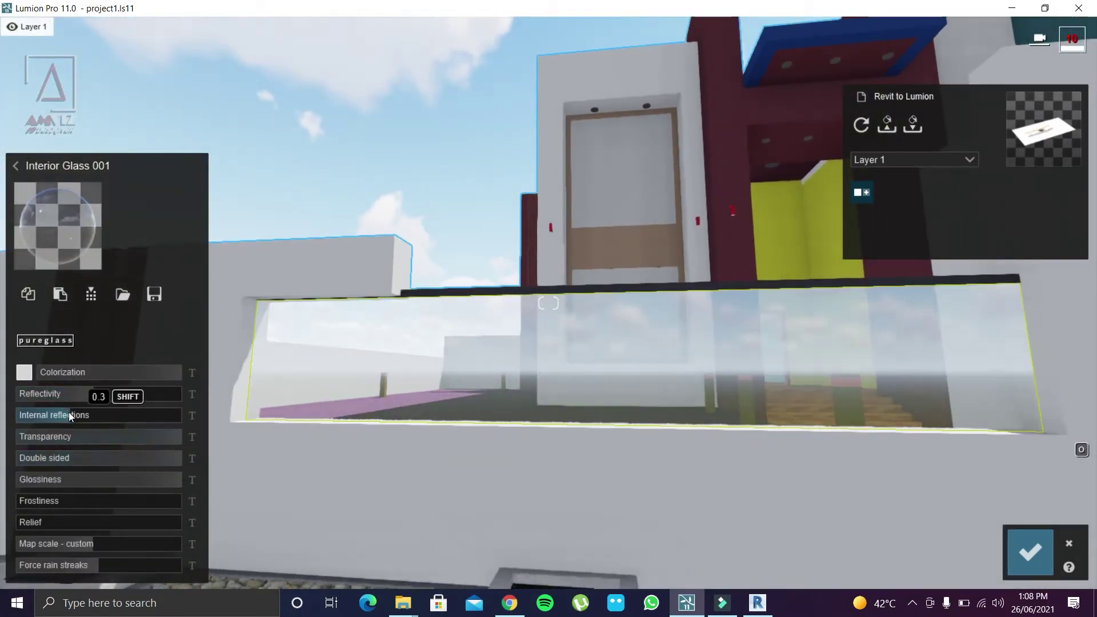
left_click(99, 420)
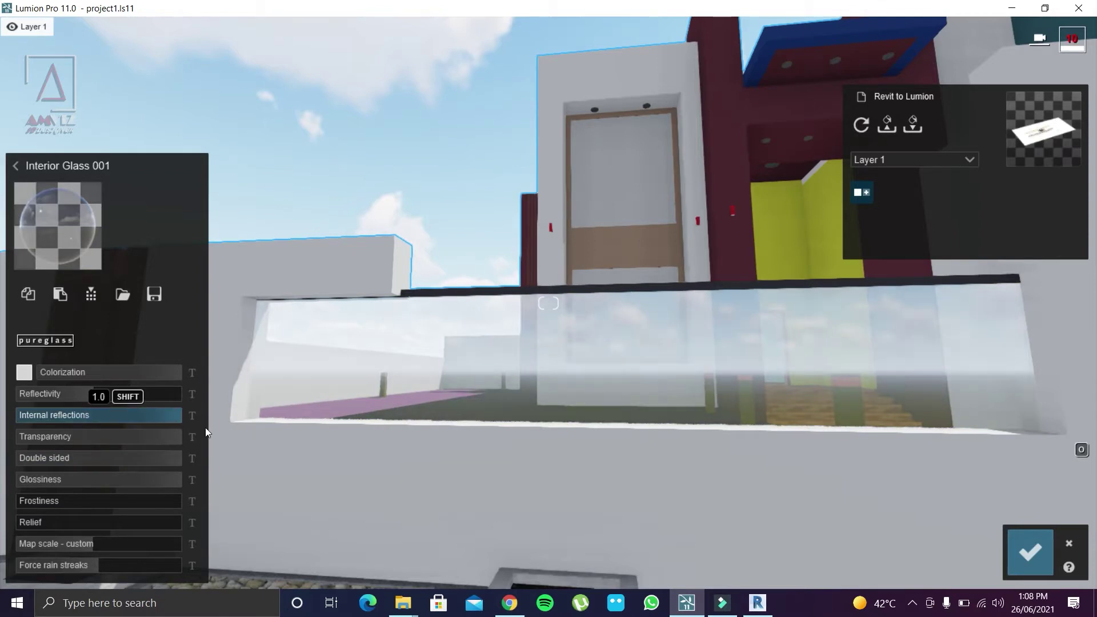
left_click(26, 375)
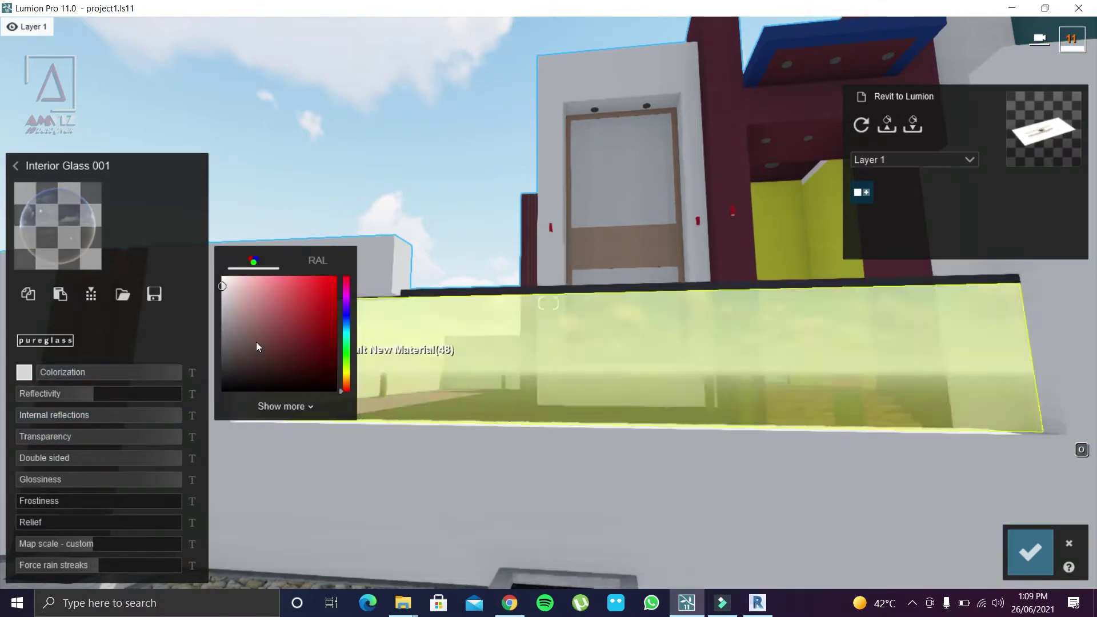
left_click(230, 351)
left_click(225, 340)
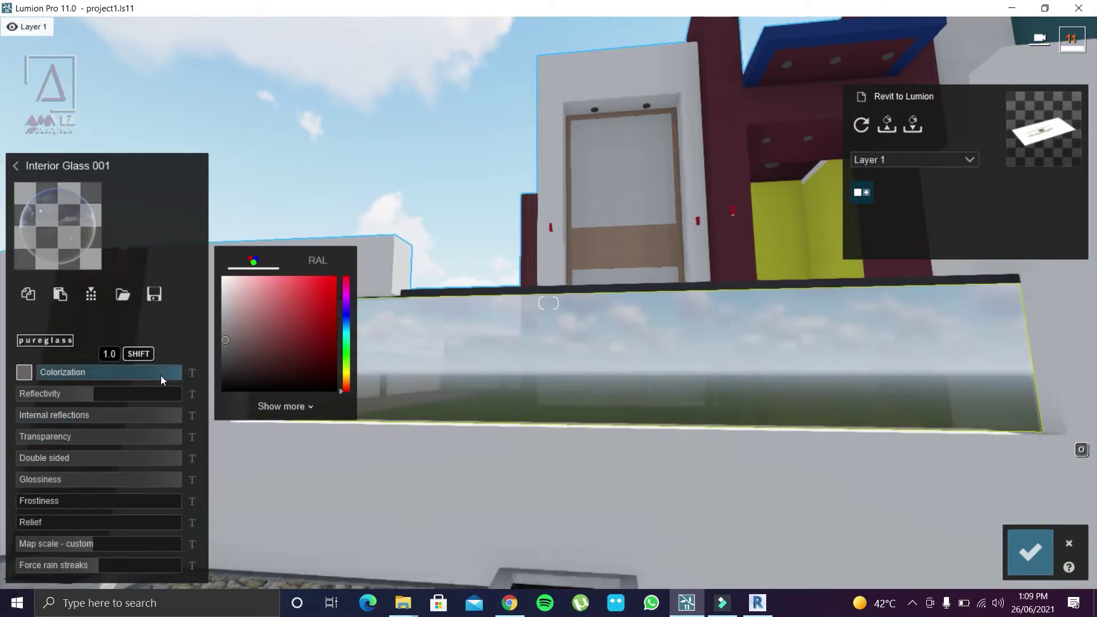
left_click(160, 378)
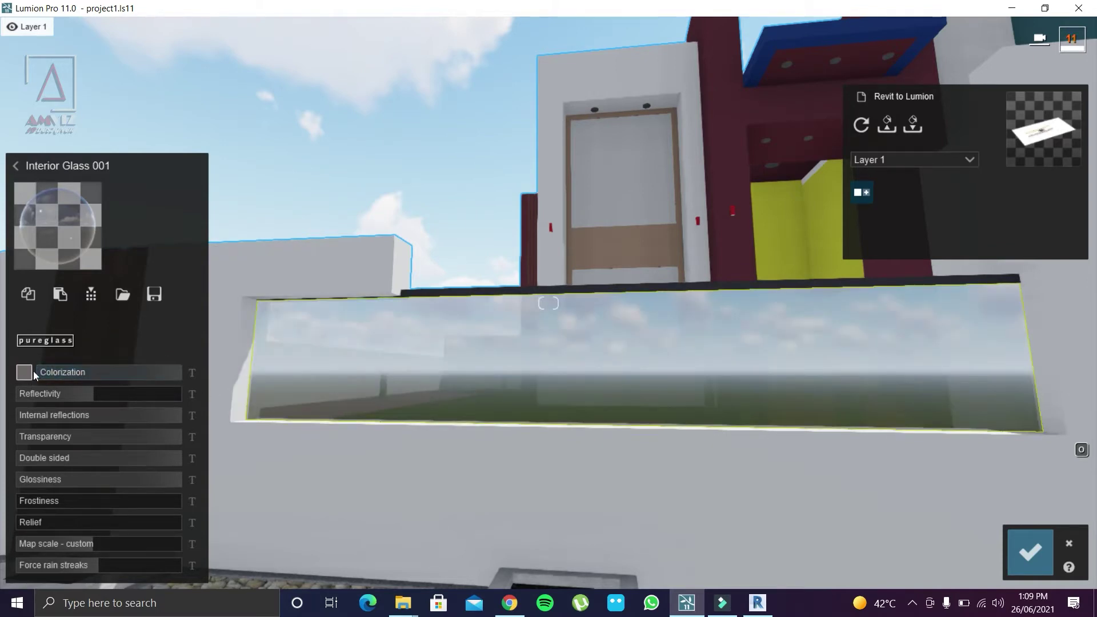
left_click(28, 372)
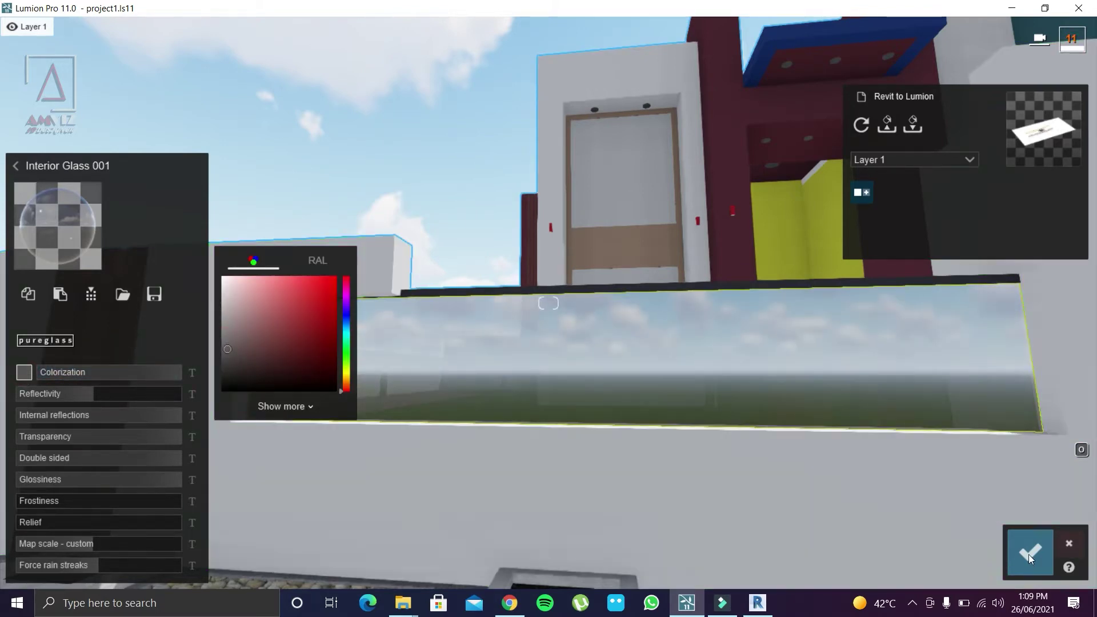
left_click(1030, 559)
right_click_drag(470, 344, 439, 399)
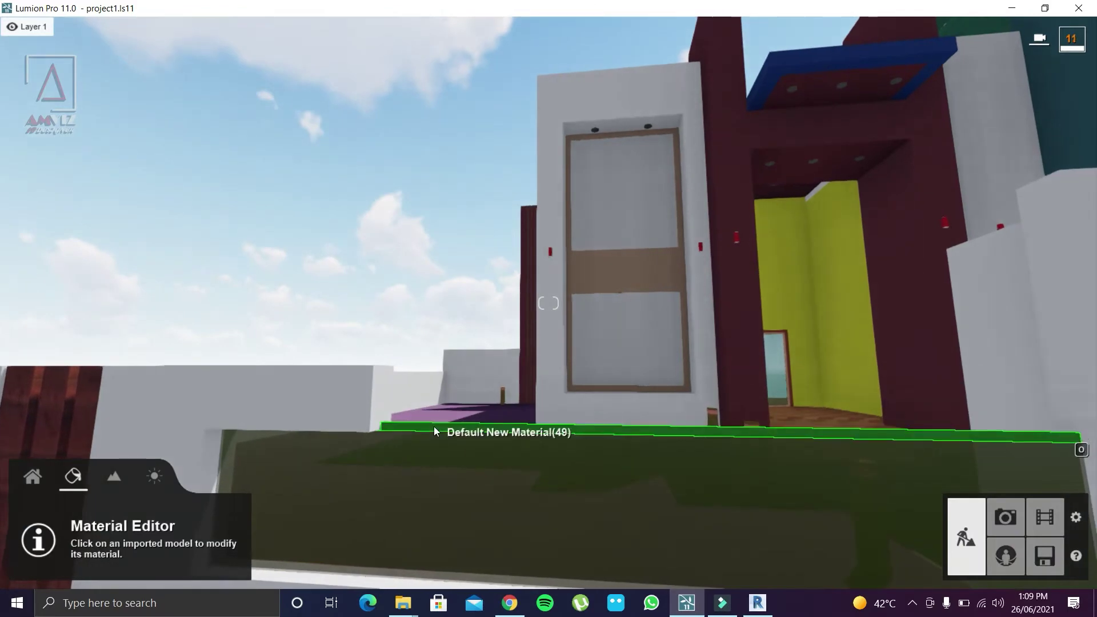
Step: Apply Aluminium to the balcony ledge with map scale 0.2
left_click(435, 428)
left_click(198, 150)
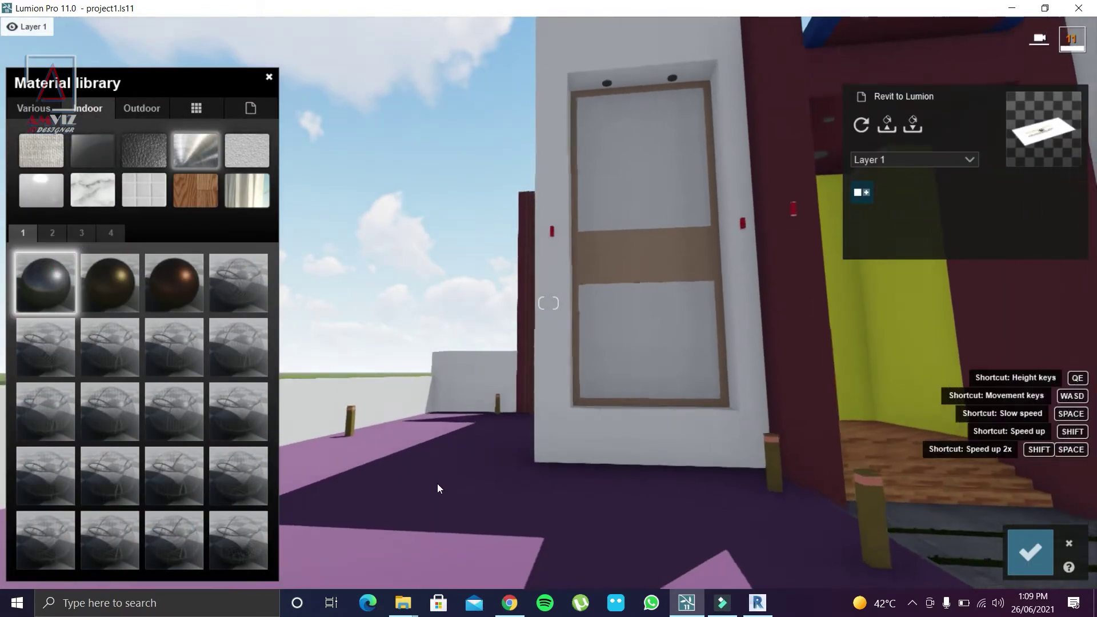
right_click_drag(438, 481, 397, 431)
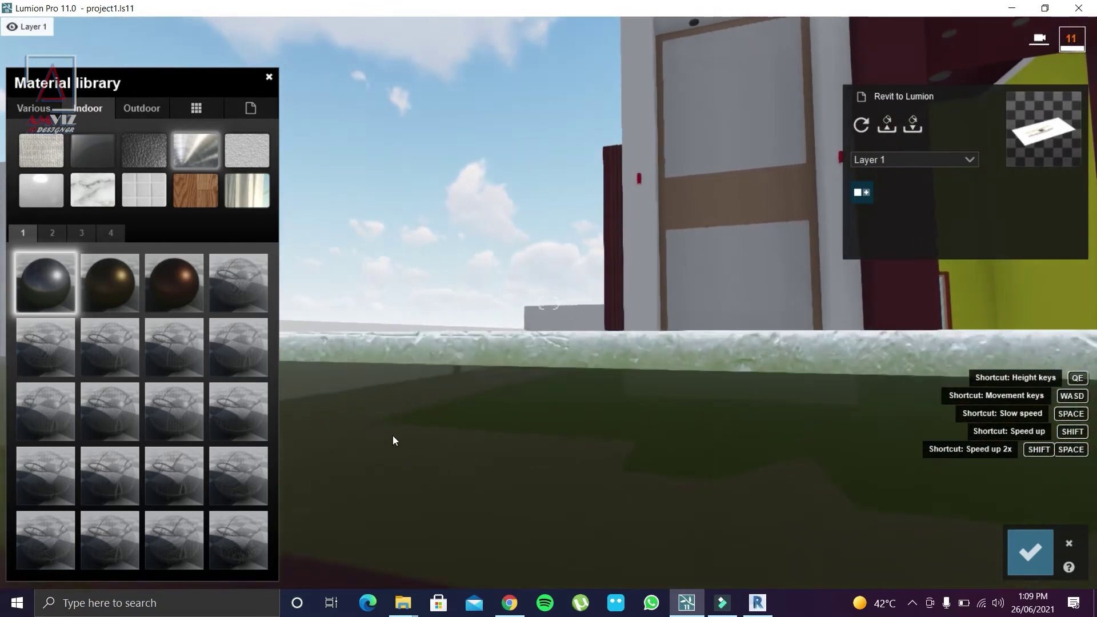
left_click(41, 279)
mouse_move(28, 401)
left_mouse_down()
mouse_move(39, 403)
mouse_move(15, 376)
left_mouse_up()
Step: Raise the aluminium gloss, add stronger silver weathering and edge wear, and confirm
left_click(140, 337)
left_click(193, 314)
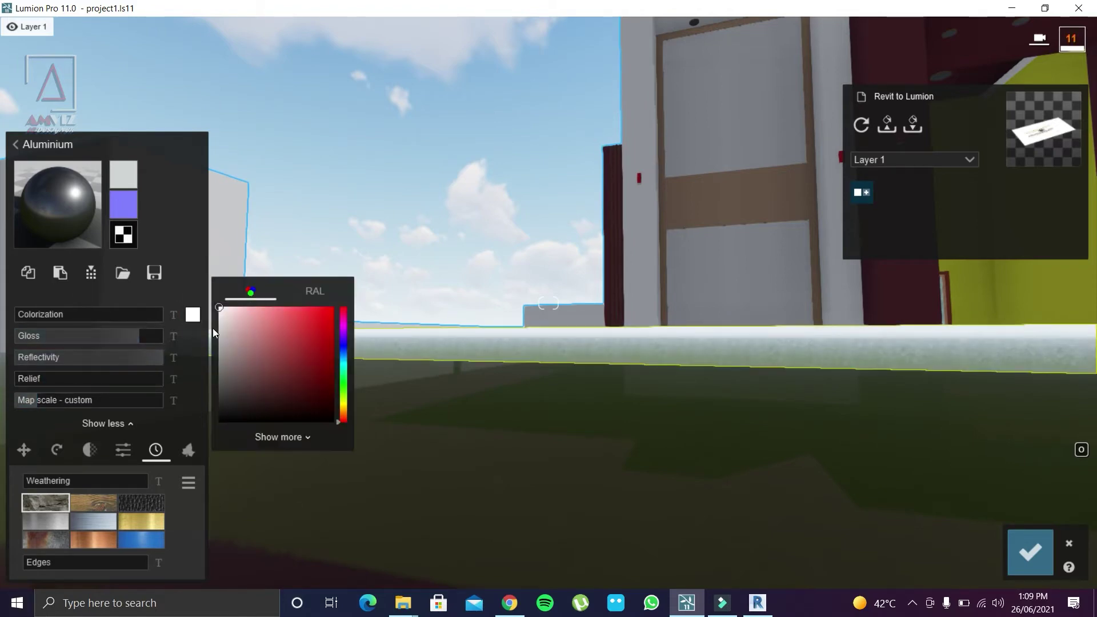
left_click(52, 520)
left_click(99, 526)
left_click_drag(29, 482, 68, 480)
left_click_drag(54, 560, 46, 562)
left_click(1031, 551)
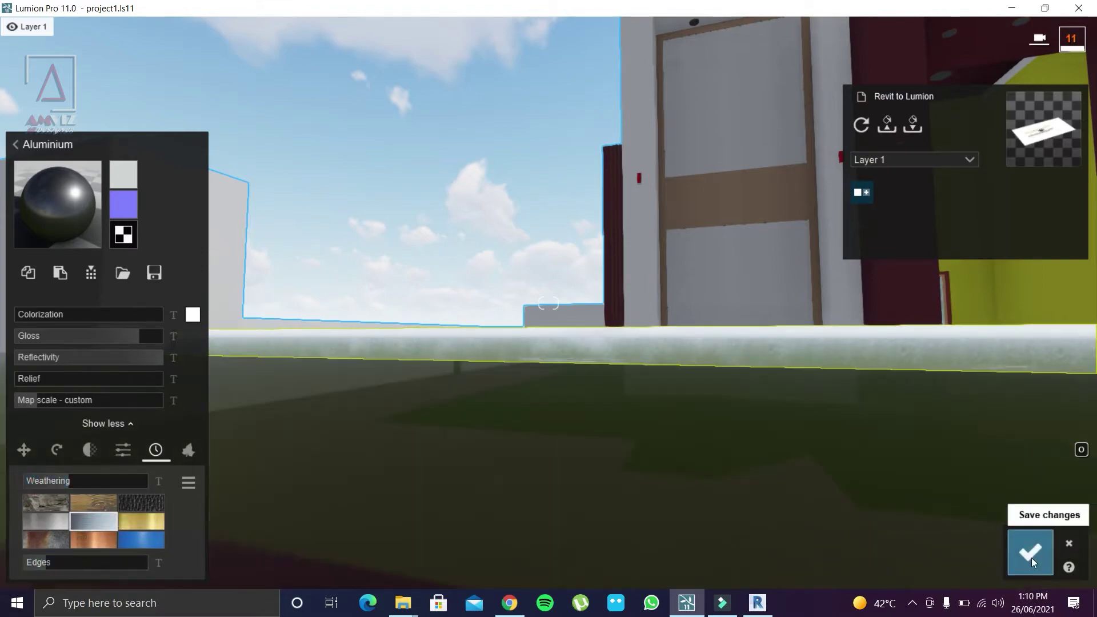
mouse_move(608, 417)
right_mouse_down()
mouse_move(585, 410)
mouse_move(542, 355)
mouse_move(527, 468)
mouse_move(523, 399)
mouse_move(513, 450)
mouse_move(486, 271)
right_mouse_up()
Step: Apply Aluminium to the slotted wall panel and darken its tint
left_click(487, 268)
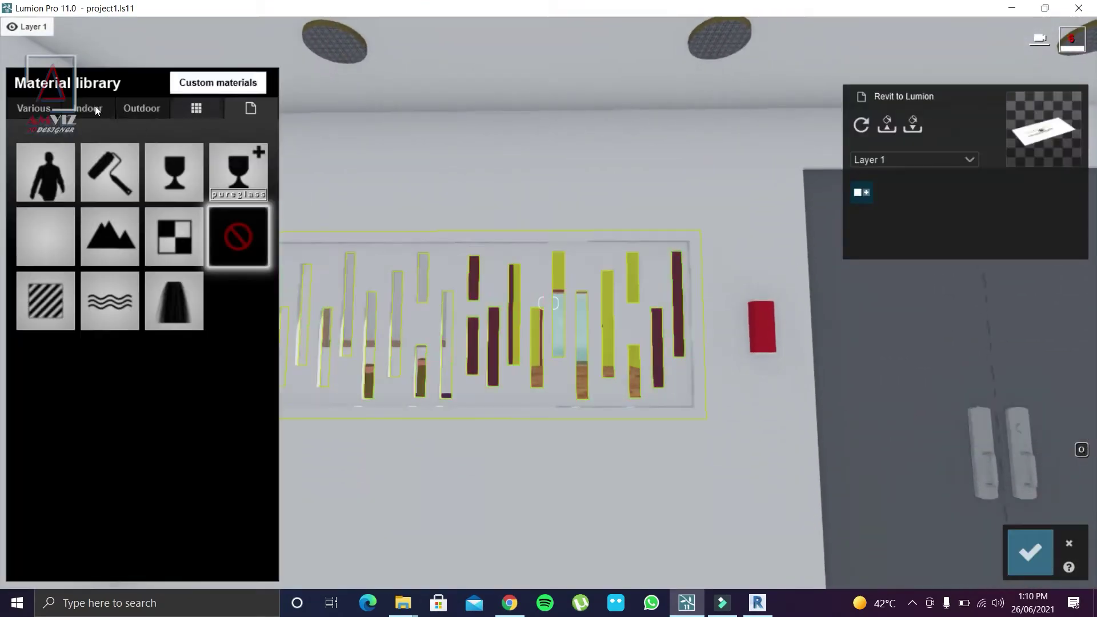
left_click(91, 108)
left_click(191, 148)
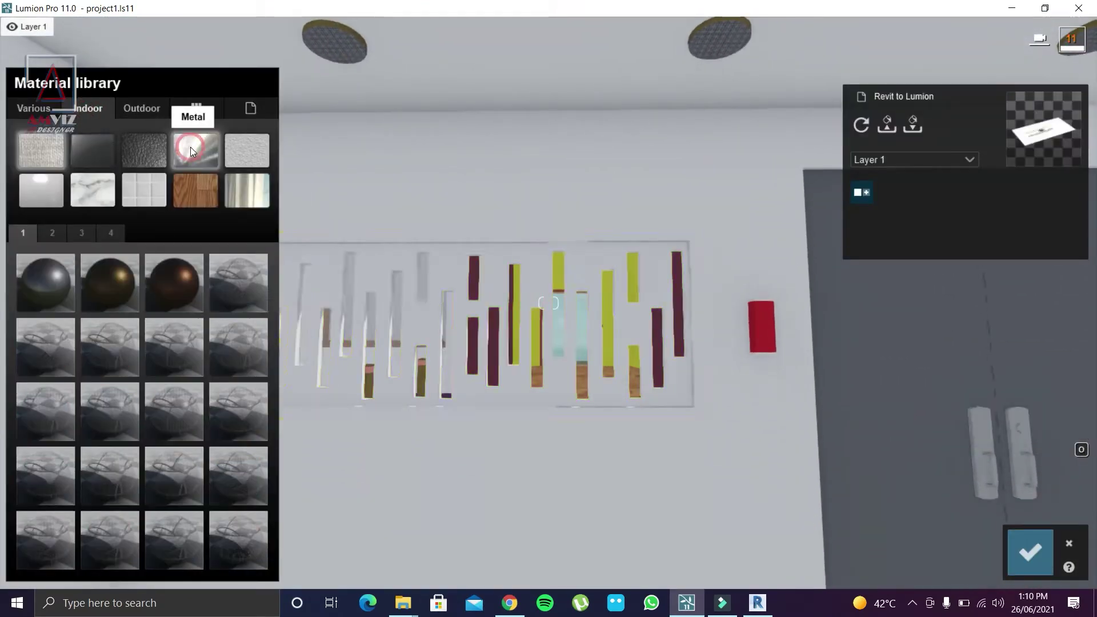
left_click(49, 299)
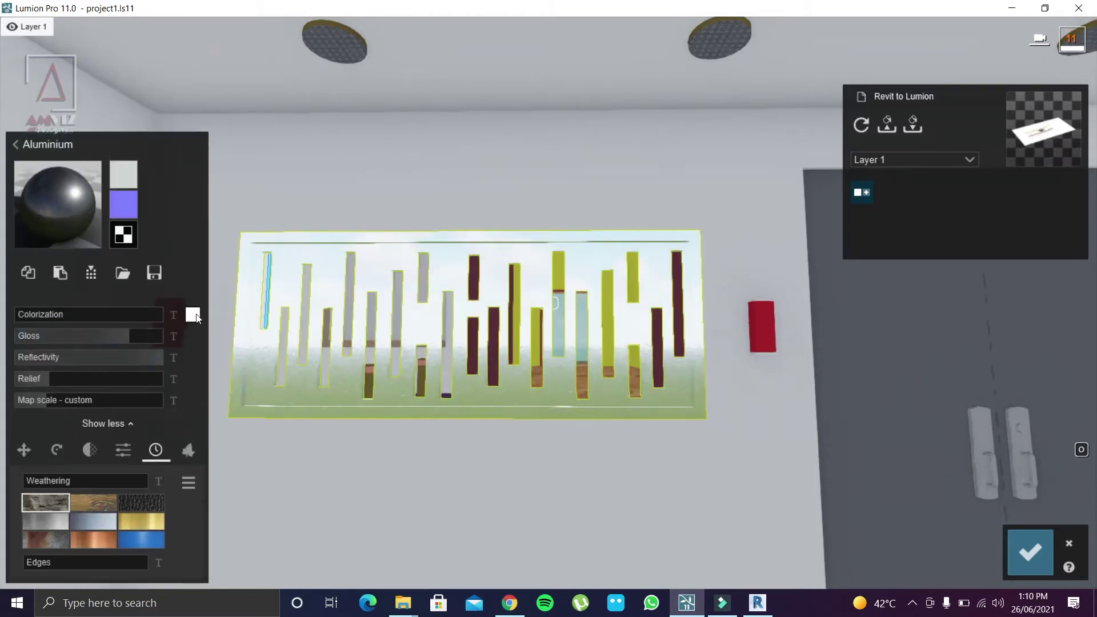
left_click(193, 315)
left_click_drag(70, 315, 105, 315)
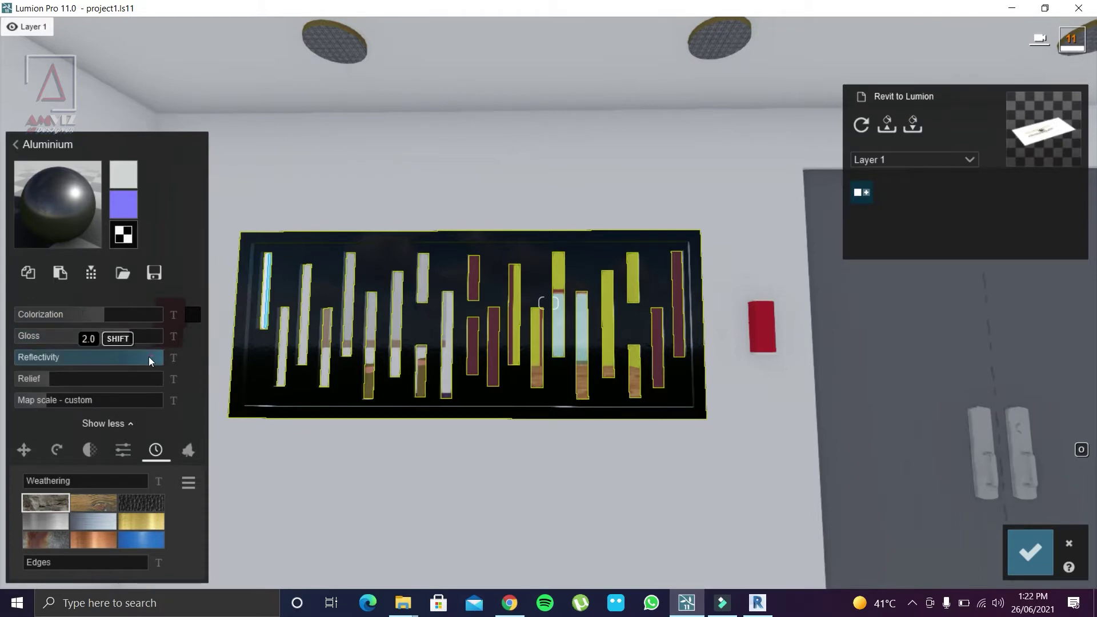
Step: Tune the panel aluminium's reflectivity and colorization, set gloss to about 1.6, and confirm
left_click(149, 357)
left_click_drag(124, 315, 145, 316)
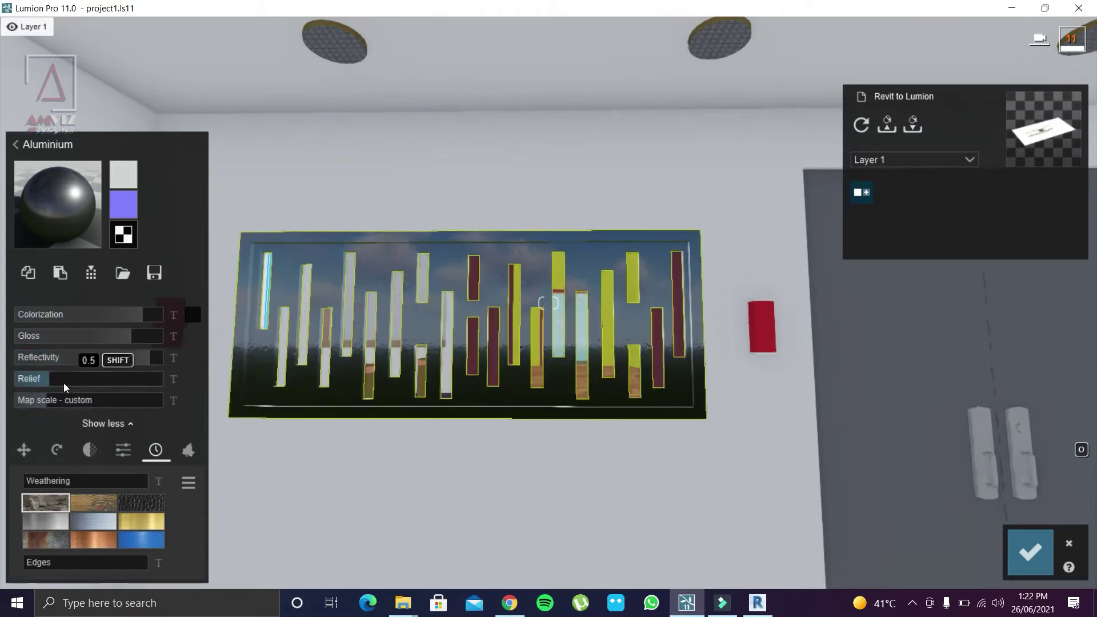
left_click(122, 335)
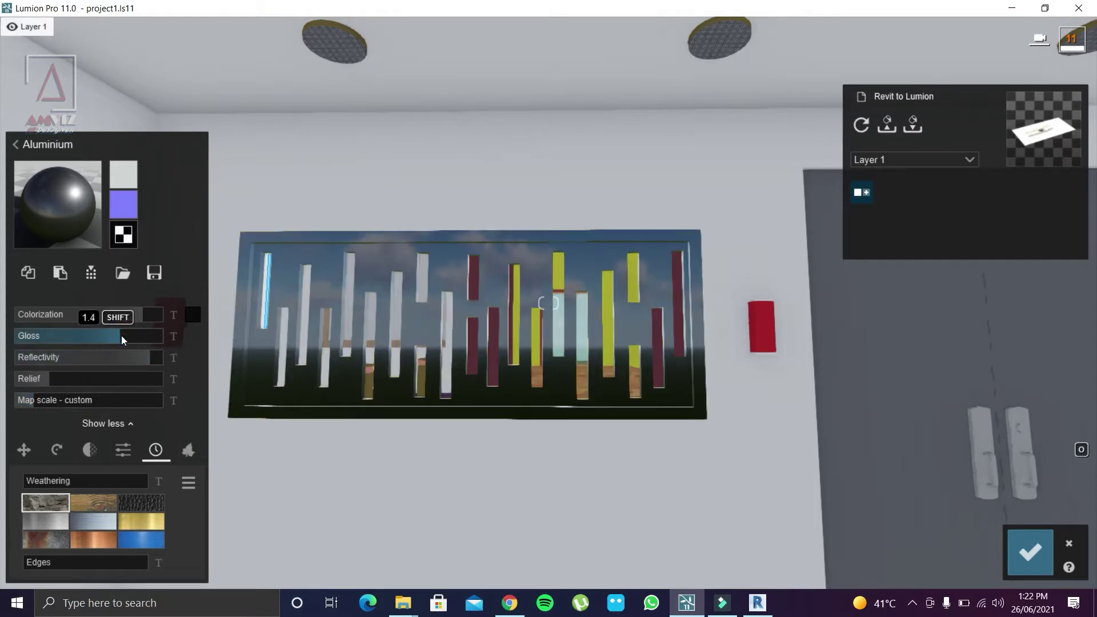
left_click(136, 357)
left_click(148, 315)
left_click(112, 335)
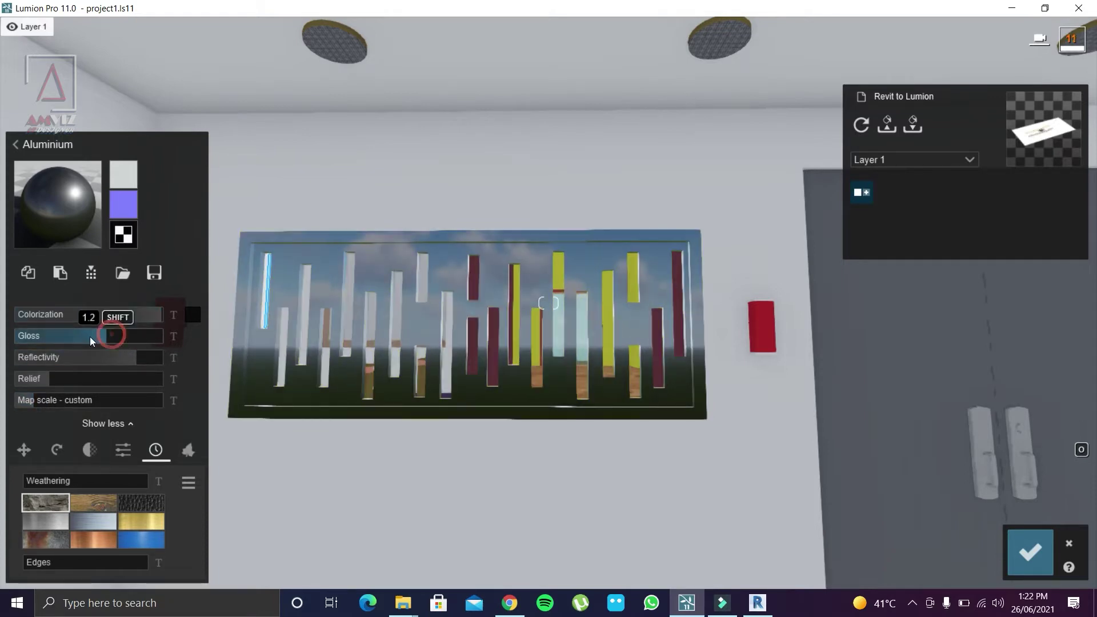
left_click(126, 358)
key("s")
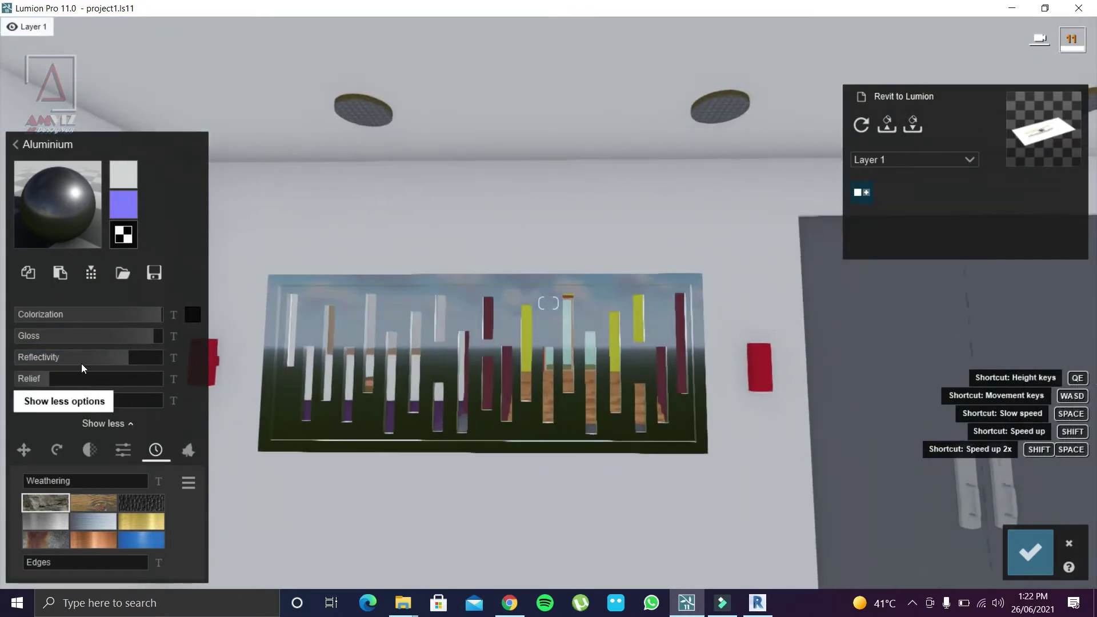
left_click(143, 337)
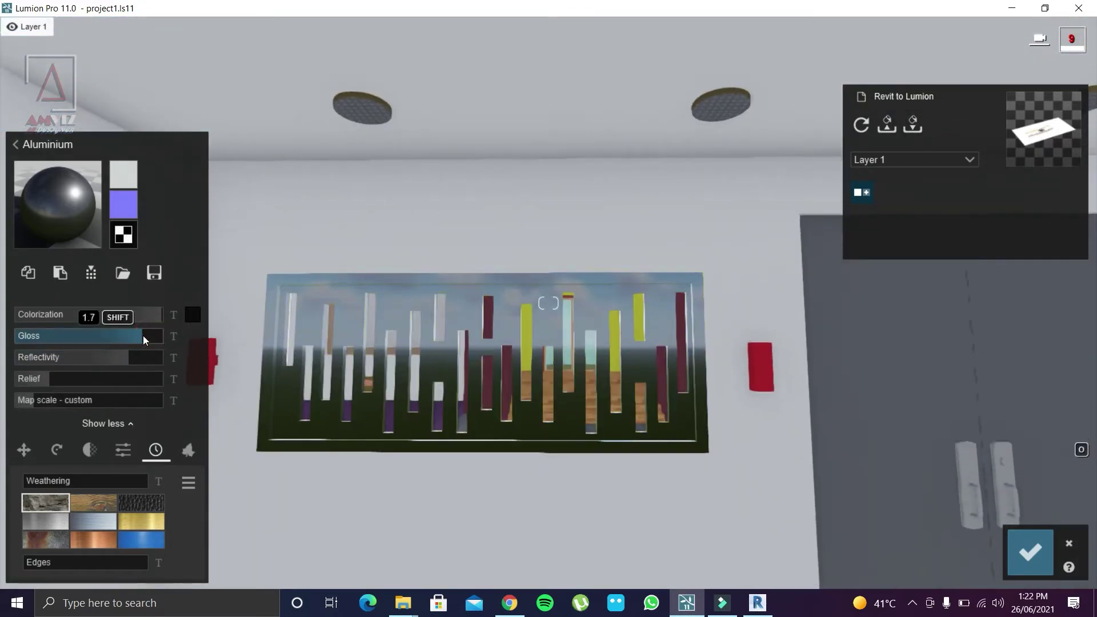
left_click(144, 358)
left_click(132, 335)
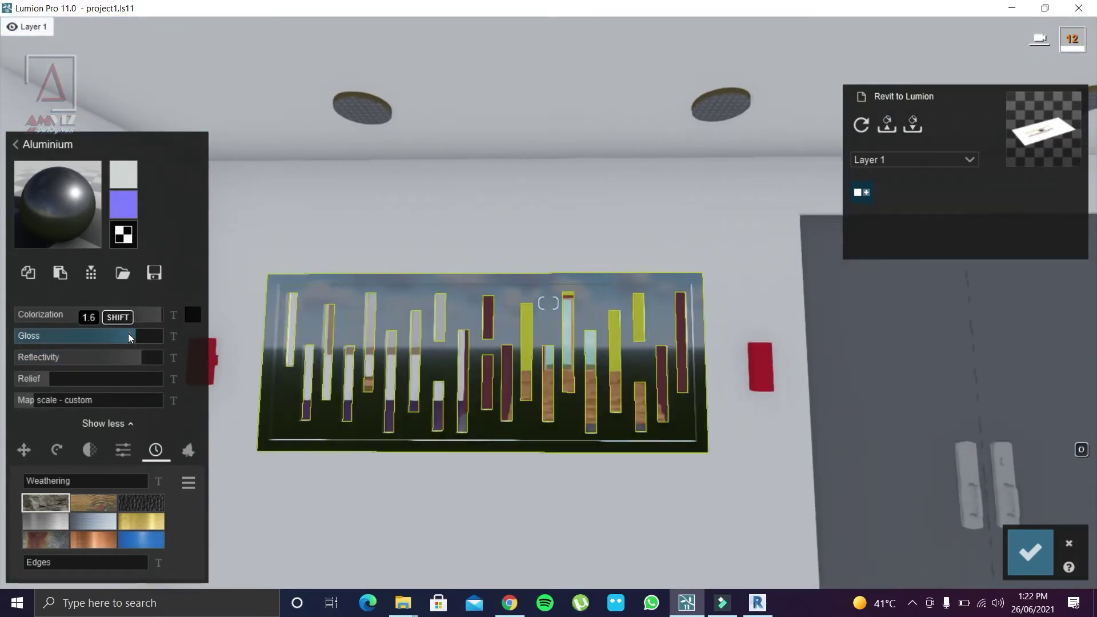
left_click(1031, 552)
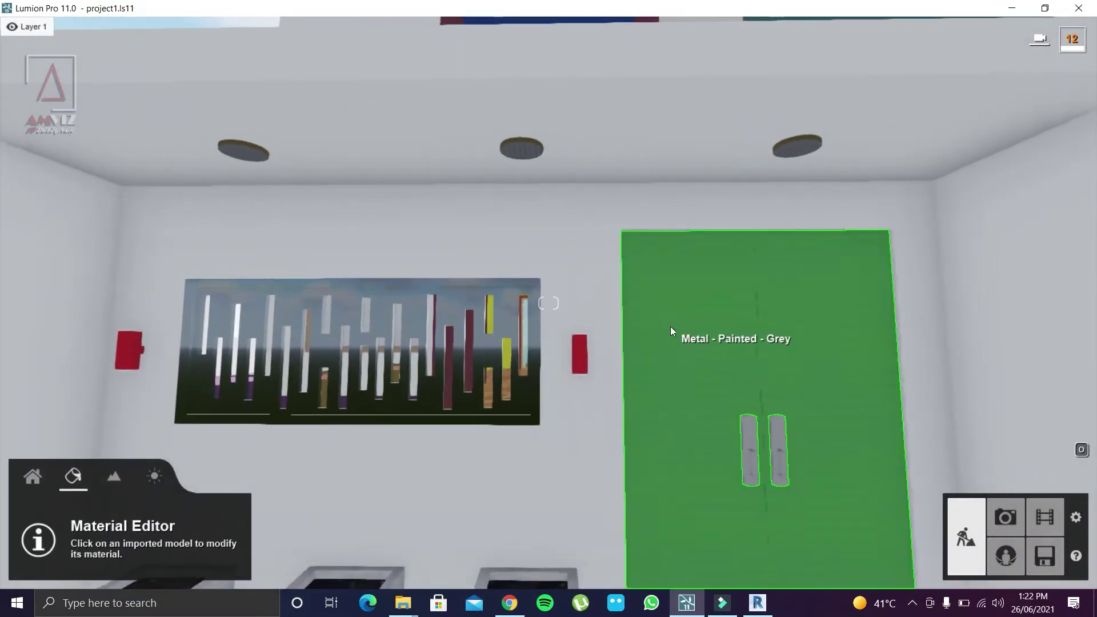
Step: Select the double door and trial metal materials, including cast stainless steel and rusted steel panels
left_click(673, 331)
left_click(141, 108)
left_click(196, 150)
left_click(52, 232)
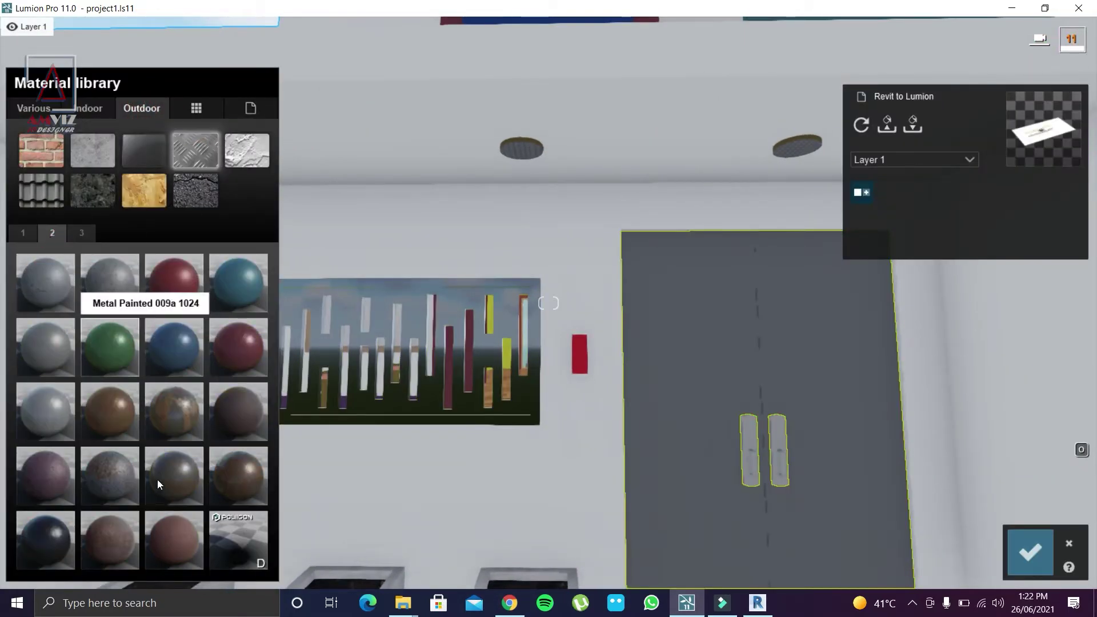
left_click(49, 544)
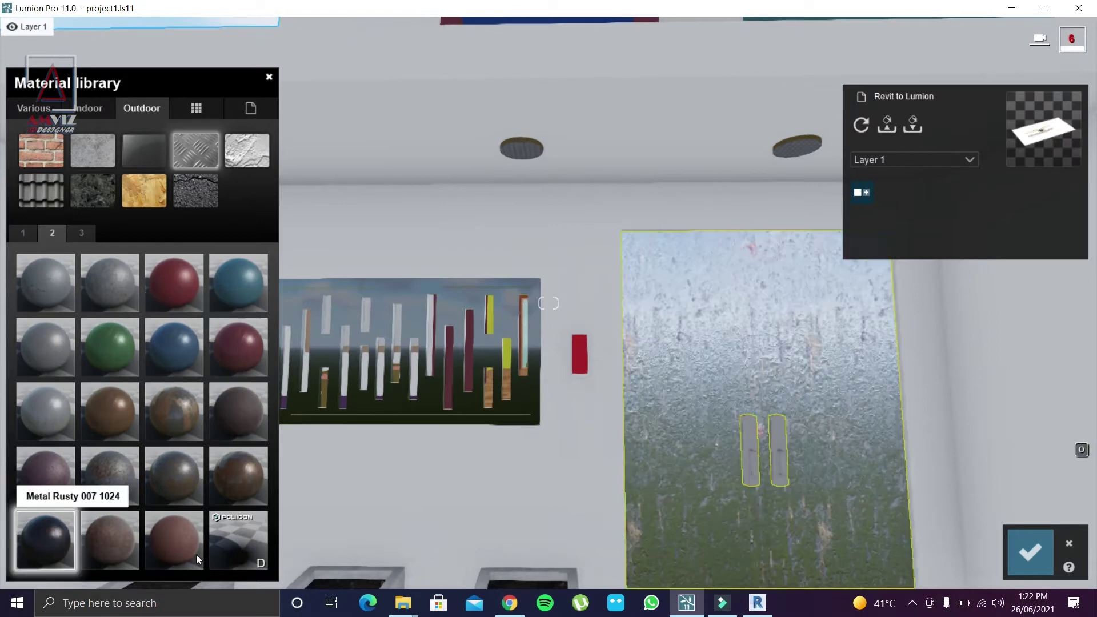
left_click(81, 233)
left_click(107, 345)
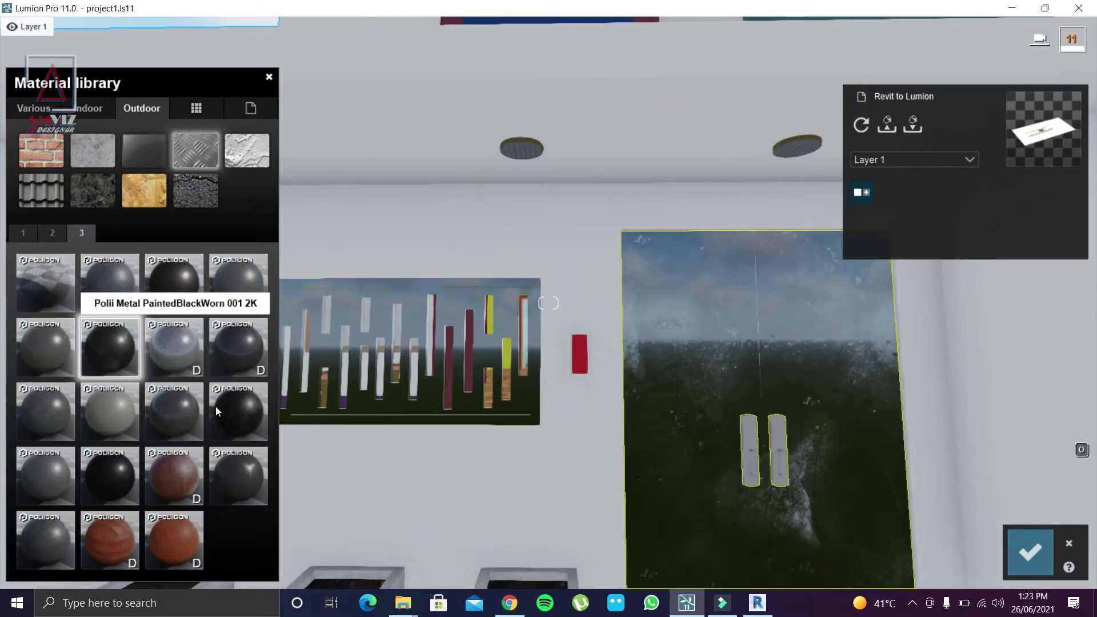
left_click(232, 407)
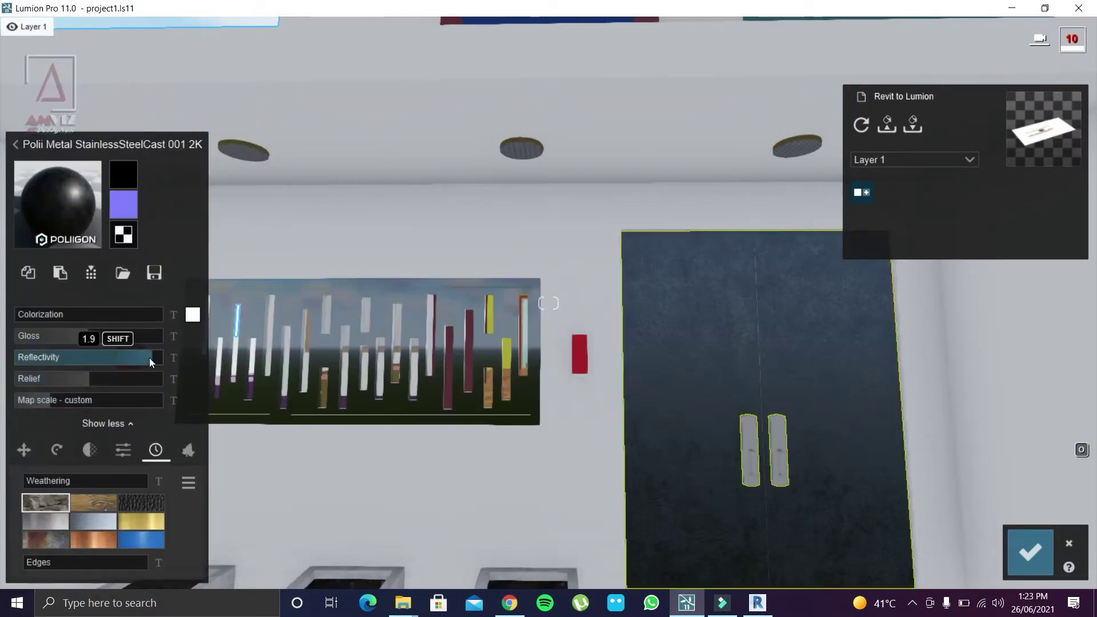
mouse_move(152, 362)
right_mouse_down()
mouse_move(556, 362)
mouse_move(593, 397)
right_mouse_up()
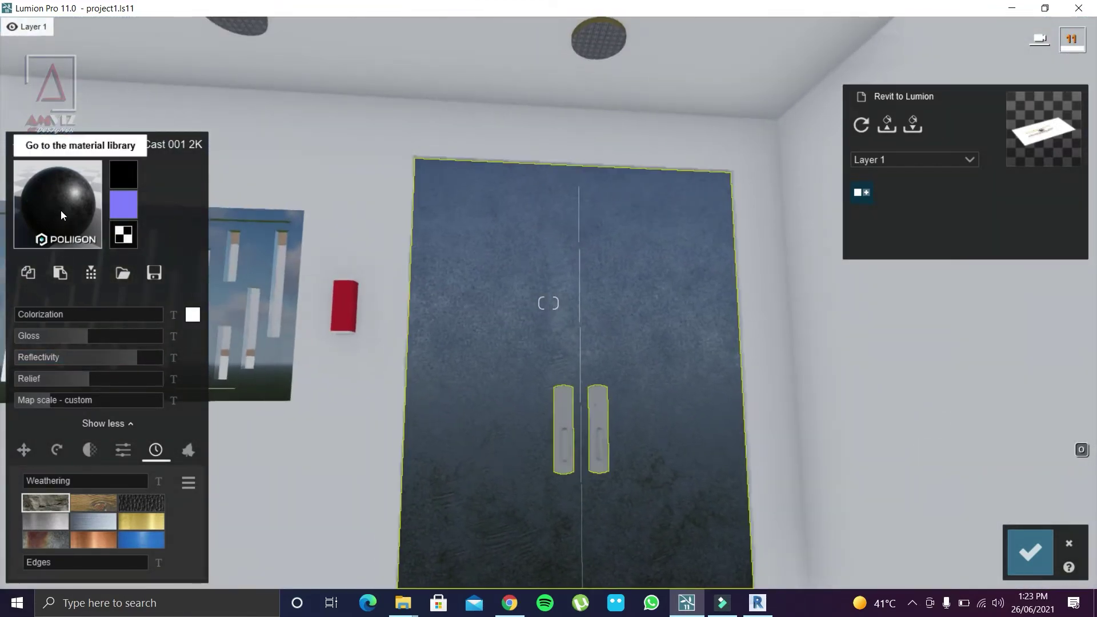
left_click(61, 210)
left_click(112, 547)
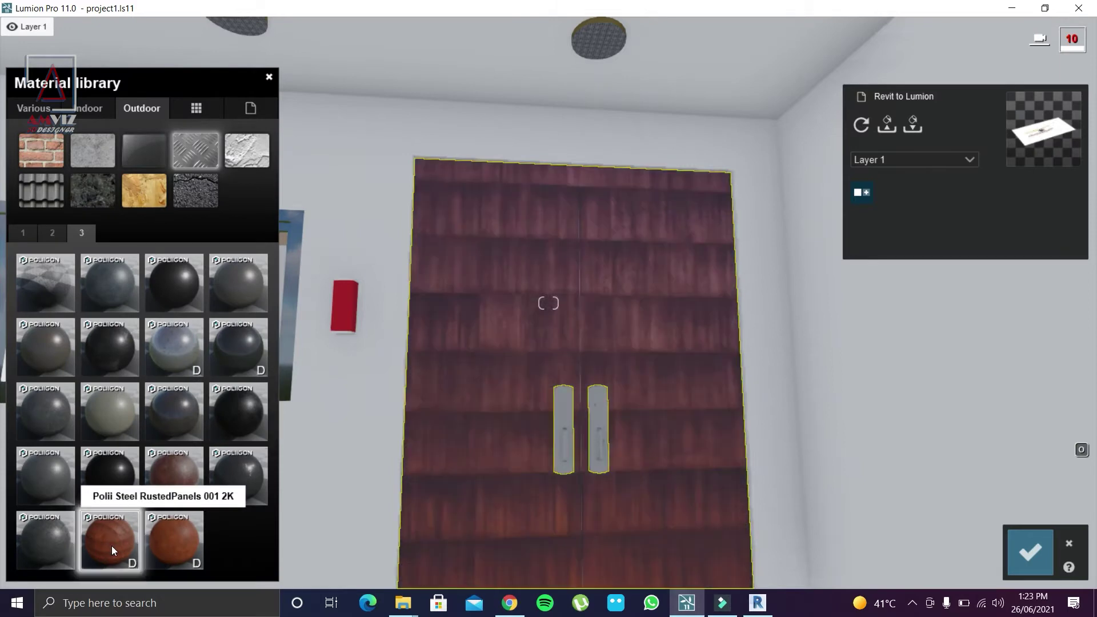
Step: Give the door Wood 015 1024 with weathering at 0.6, then select its handles
left_click(144, 192)
left_click(109, 283)
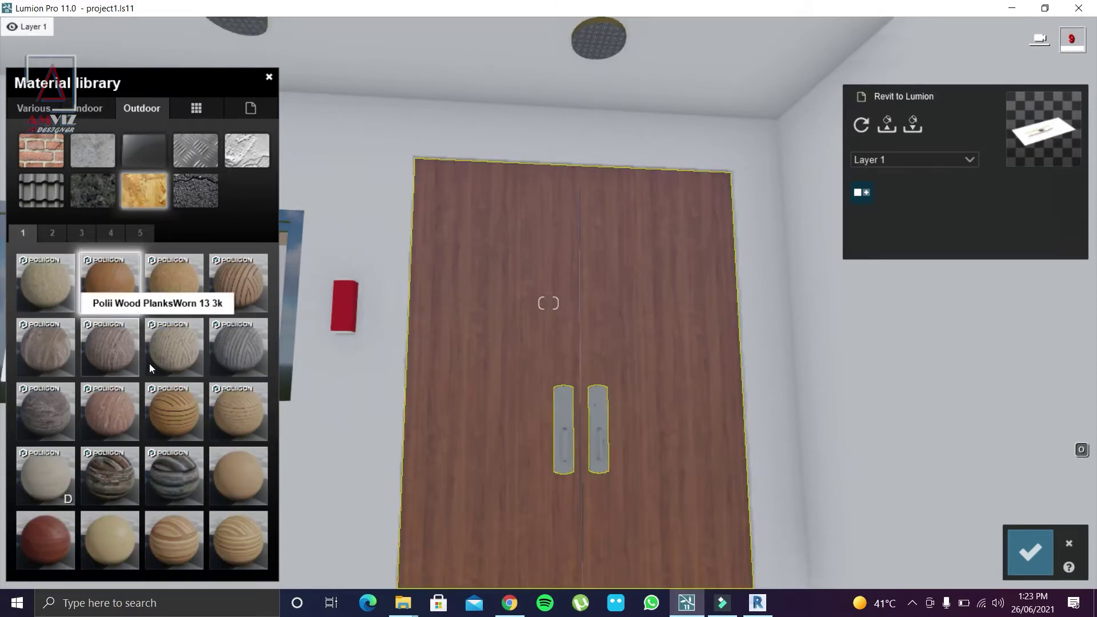
left_click(55, 542)
left_click(52, 232)
left_click(106, 410)
left_click(46, 475)
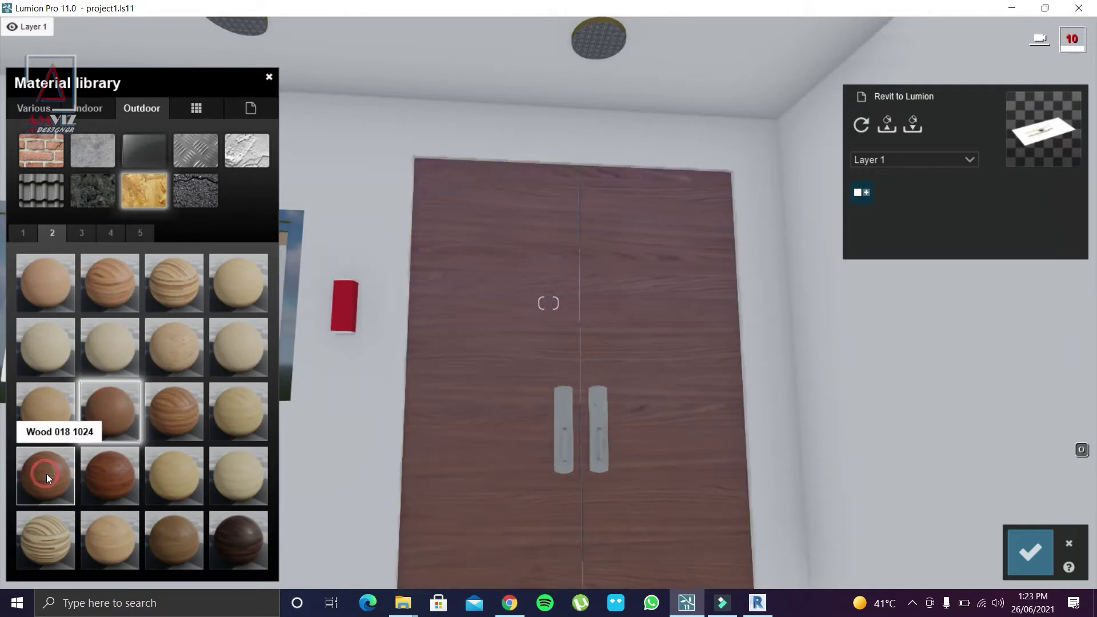
left_click(113, 407)
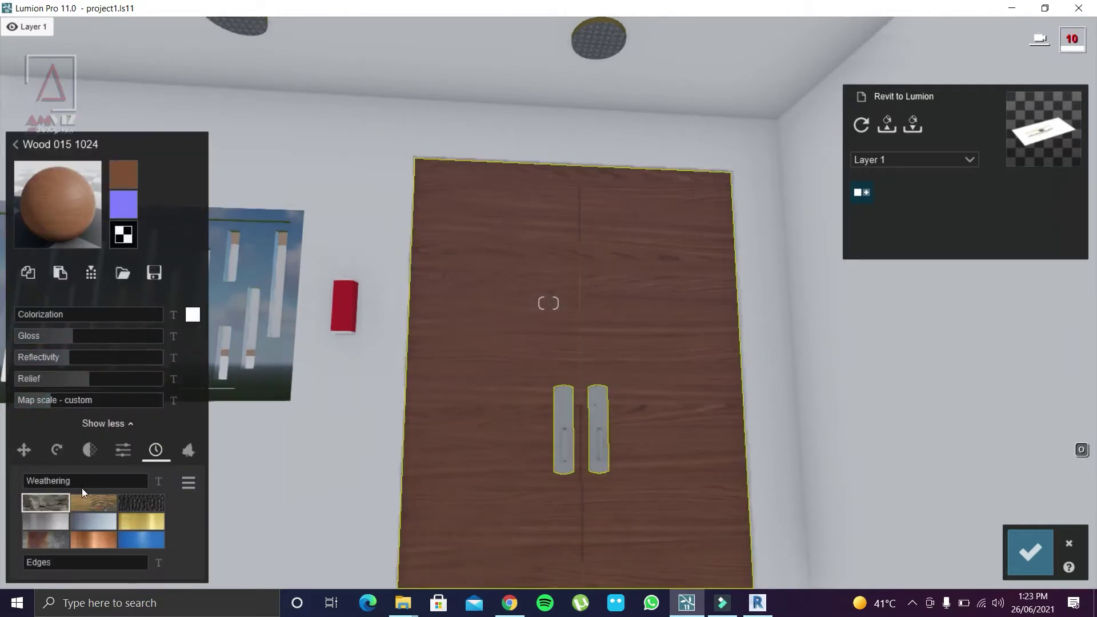
left_click(92, 503)
left_click_drag(86, 483, 104, 486)
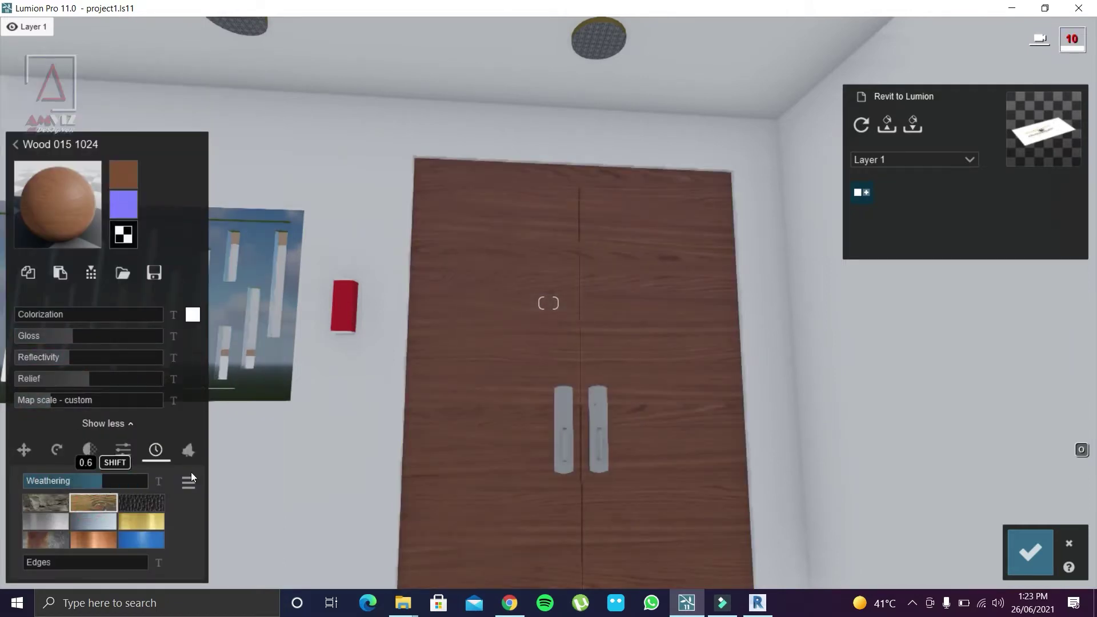
left_click(564, 407)
left_click(197, 108)
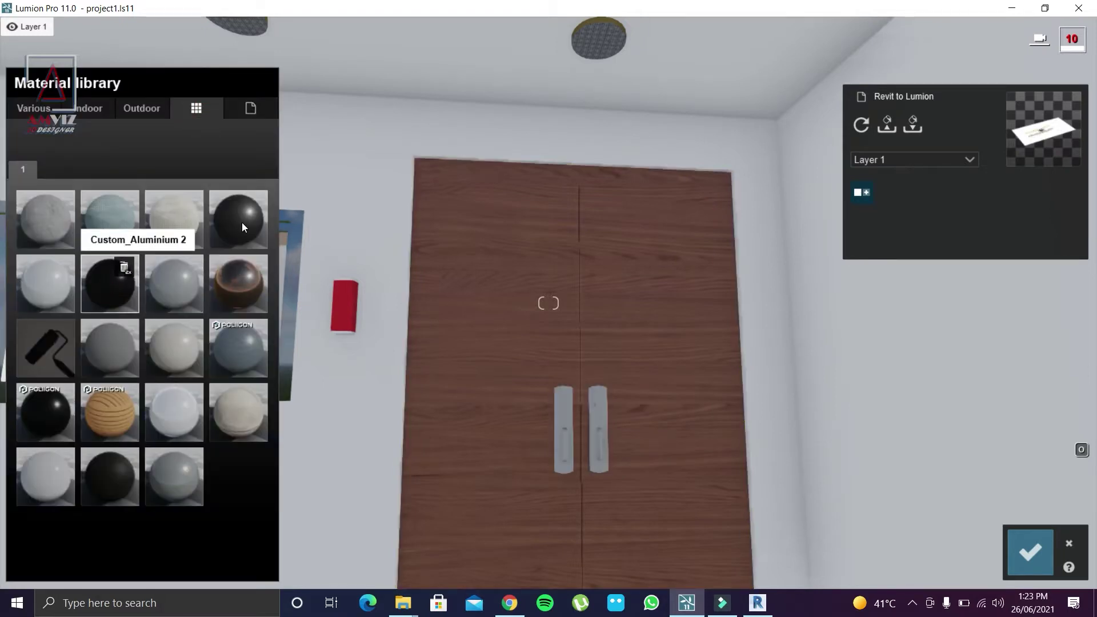
Step: Give the door handles Custom_Aluminium 2 with edge wear 0.1
left_click(242, 227)
scroll(513, 372, "down", 3)
left_click(109, 284)
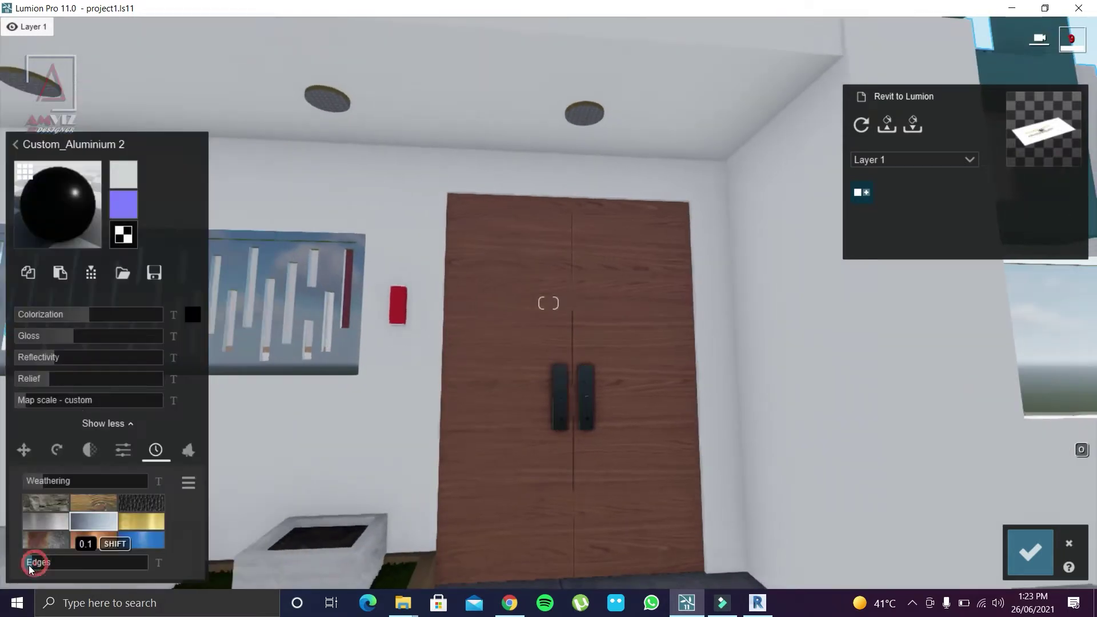
Step: Apply Custom_Aluminium 1 to the red box on the wall
mouse_move(598, 451)
right_mouse_down()
mouse_move(328, 427)
mouse_move(475, 273)
right_mouse_up()
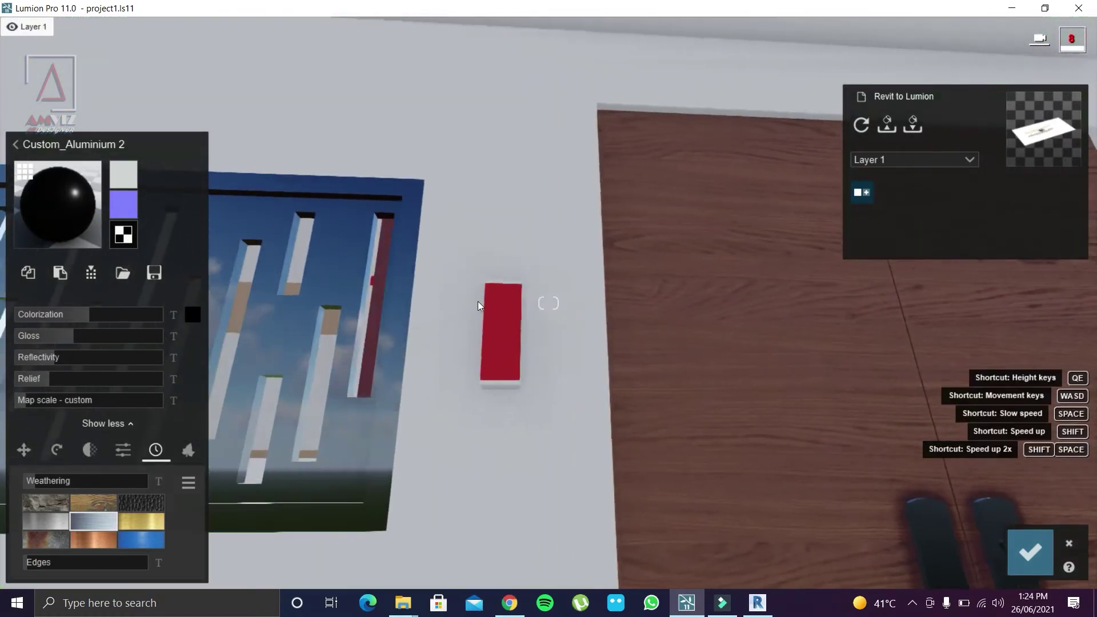
left_click(519, 343)
left_click(196, 108)
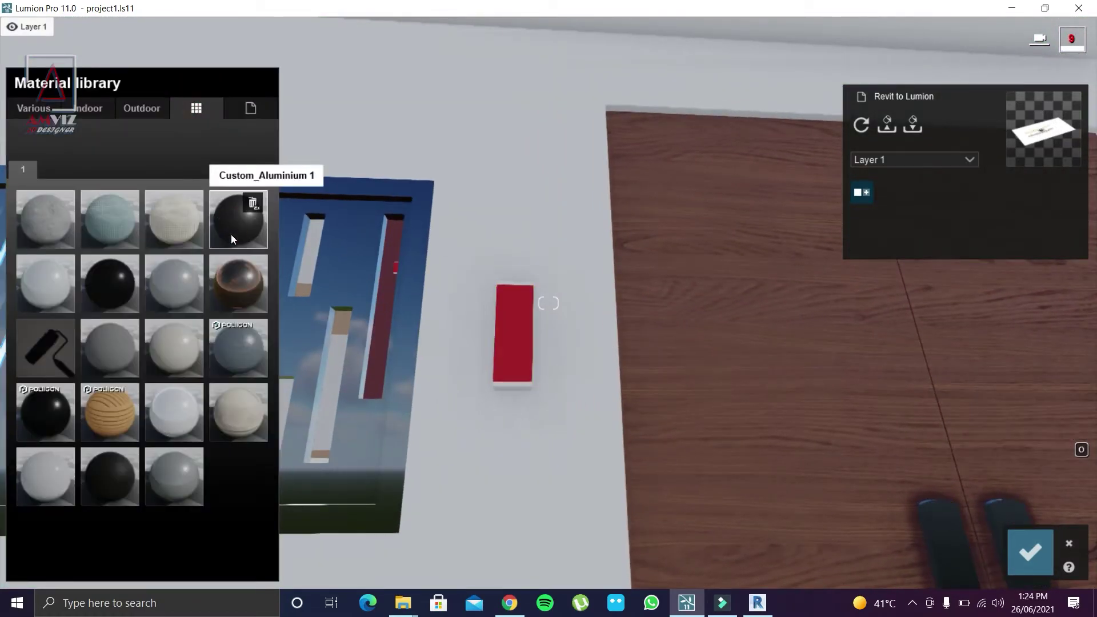
left_click(231, 237)
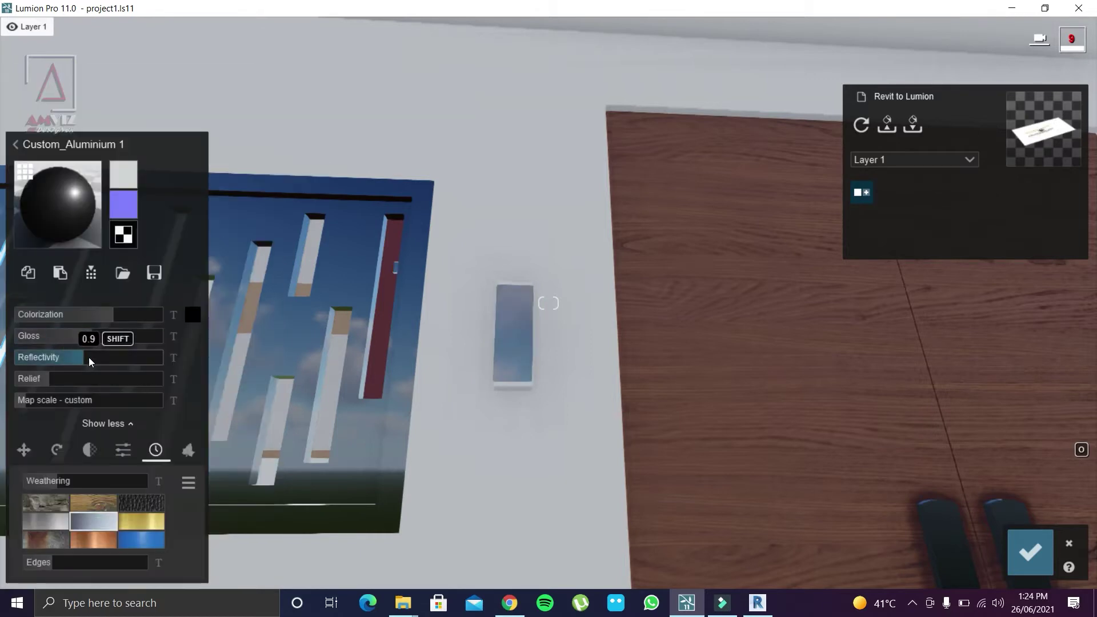
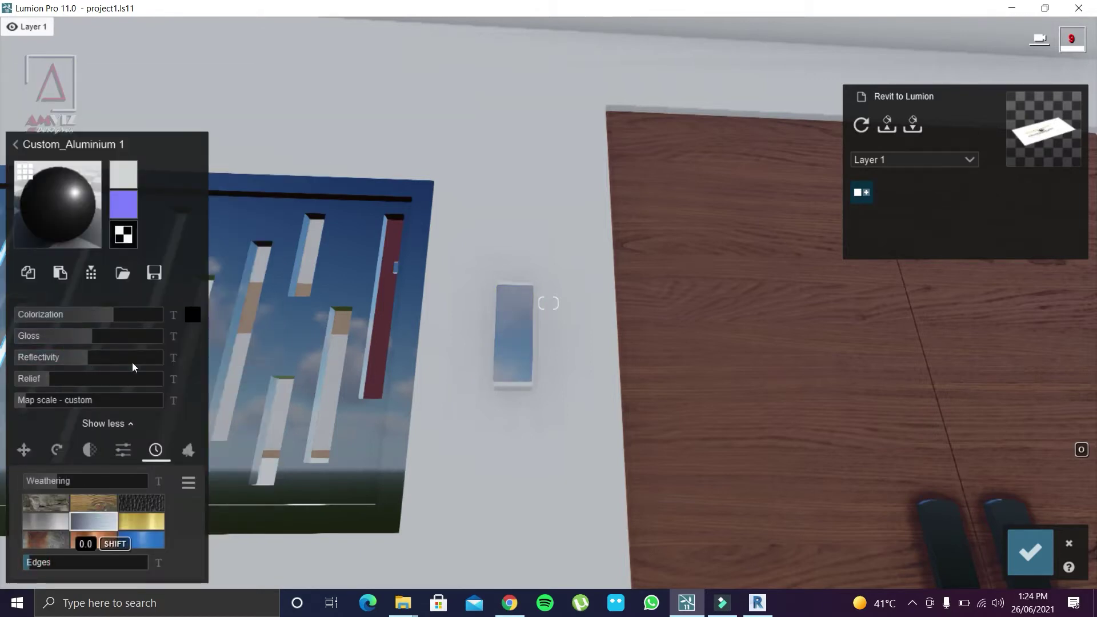
Step: Set the wall fixture's colorization to 1.0 and lower its gloss, then apply a glowing emissive Standard material
left_click_drag(114, 314, 147, 313)
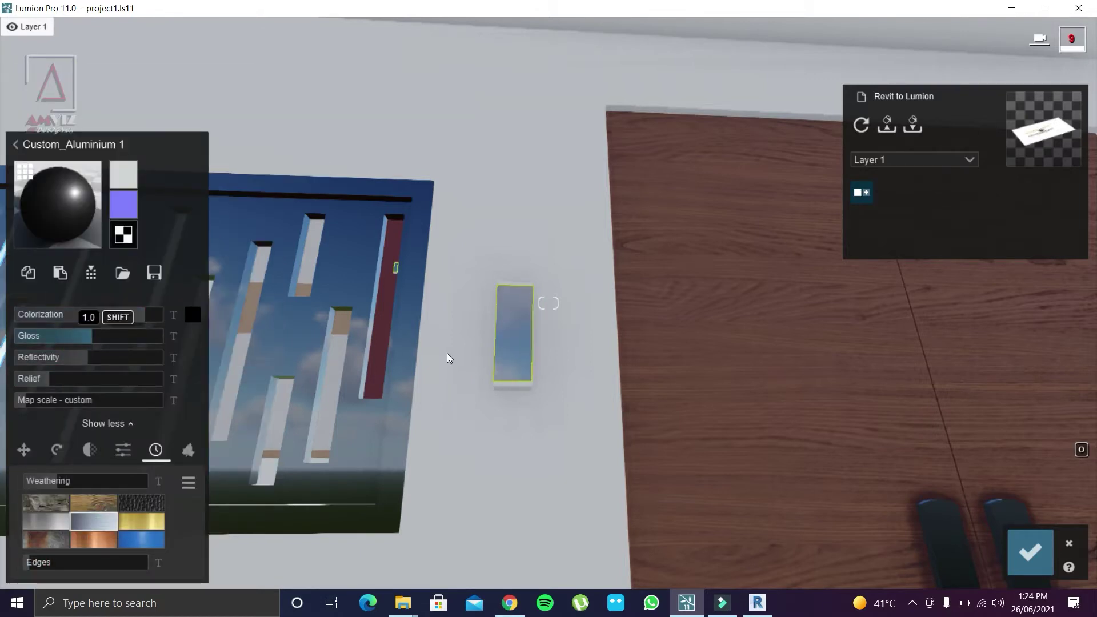
left_click_drag(87, 335, 81, 336)
left_click(511, 383)
left_click(187, 109)
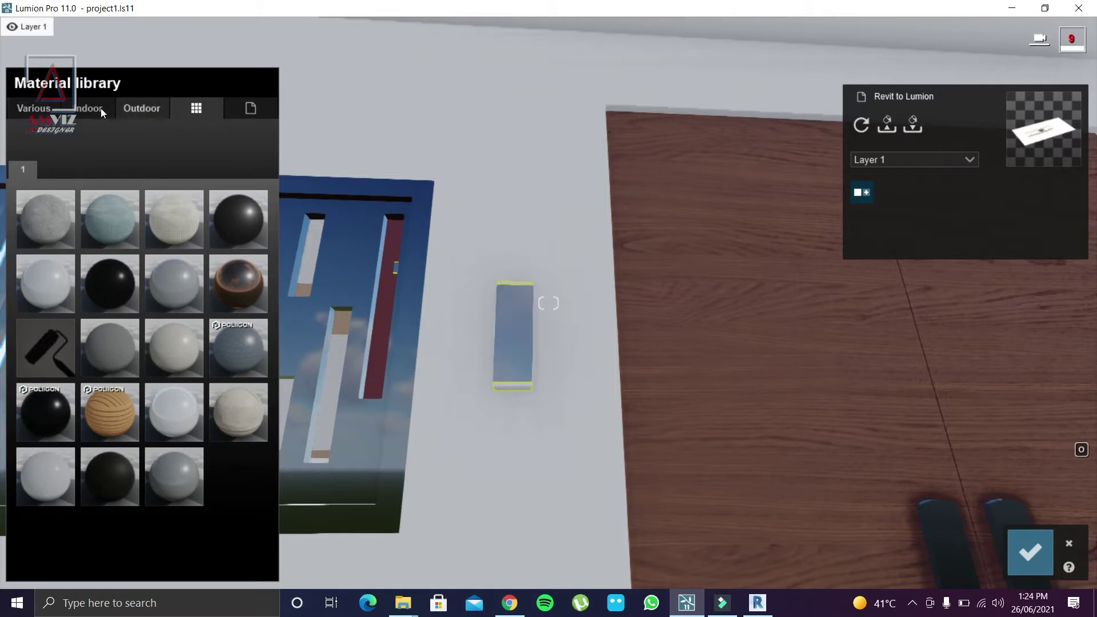
left_click(262, 107)
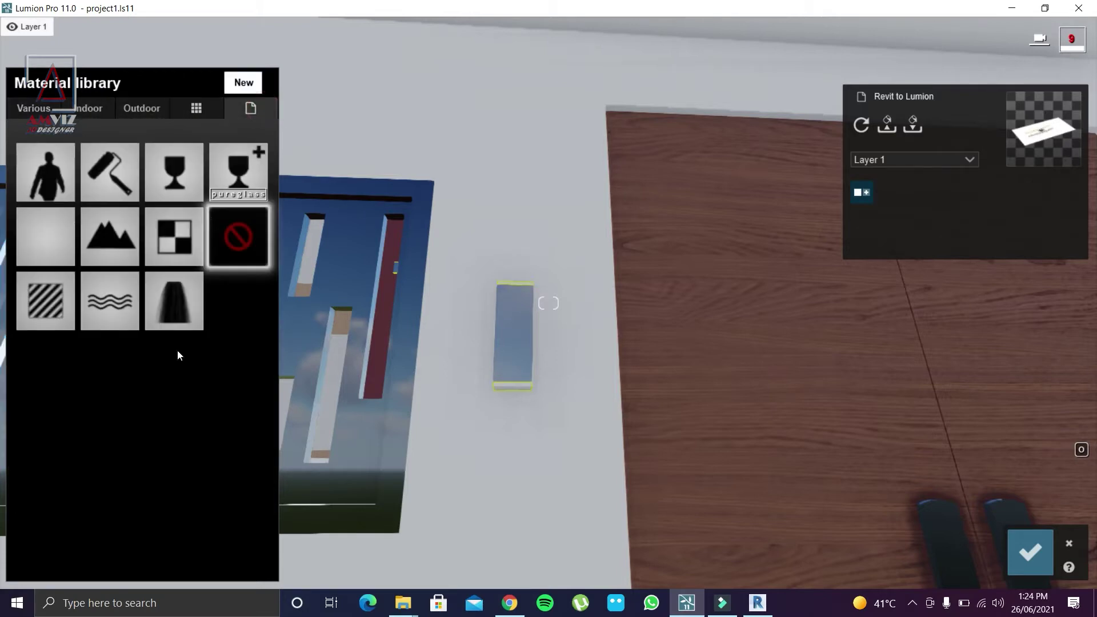
left_click(47, 300)
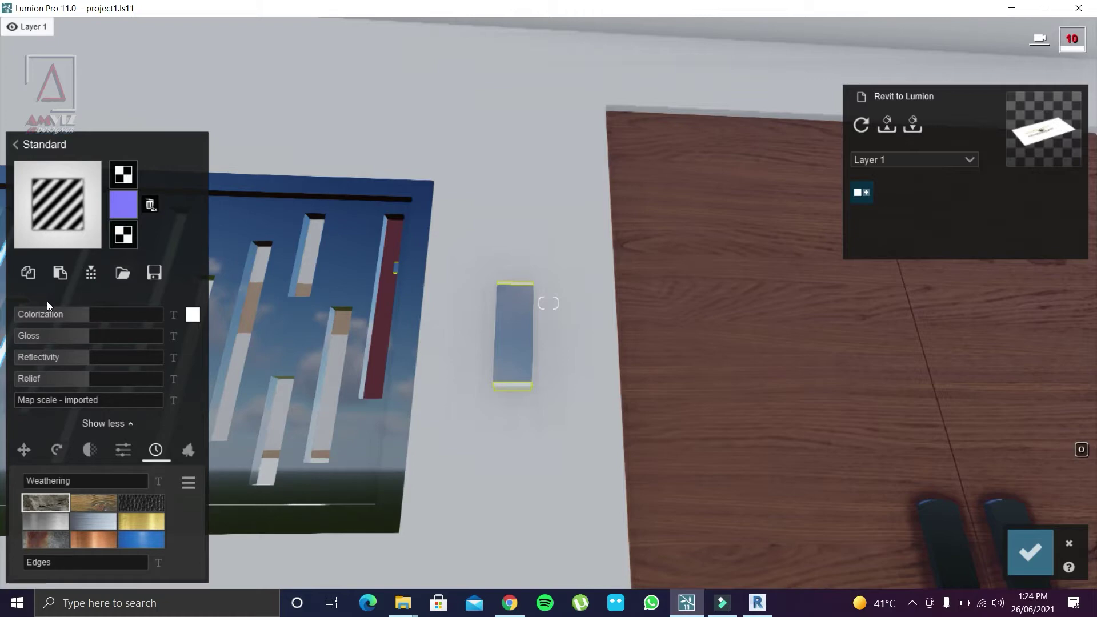
left_click(92, 452)
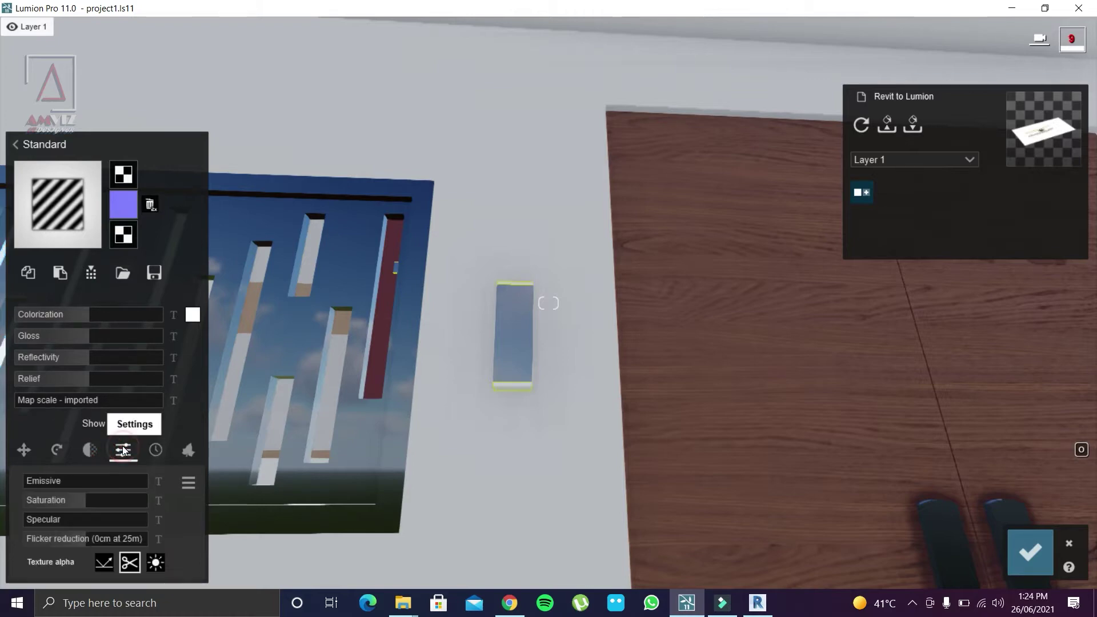
left_click_drag(47, 479, 64, 478)
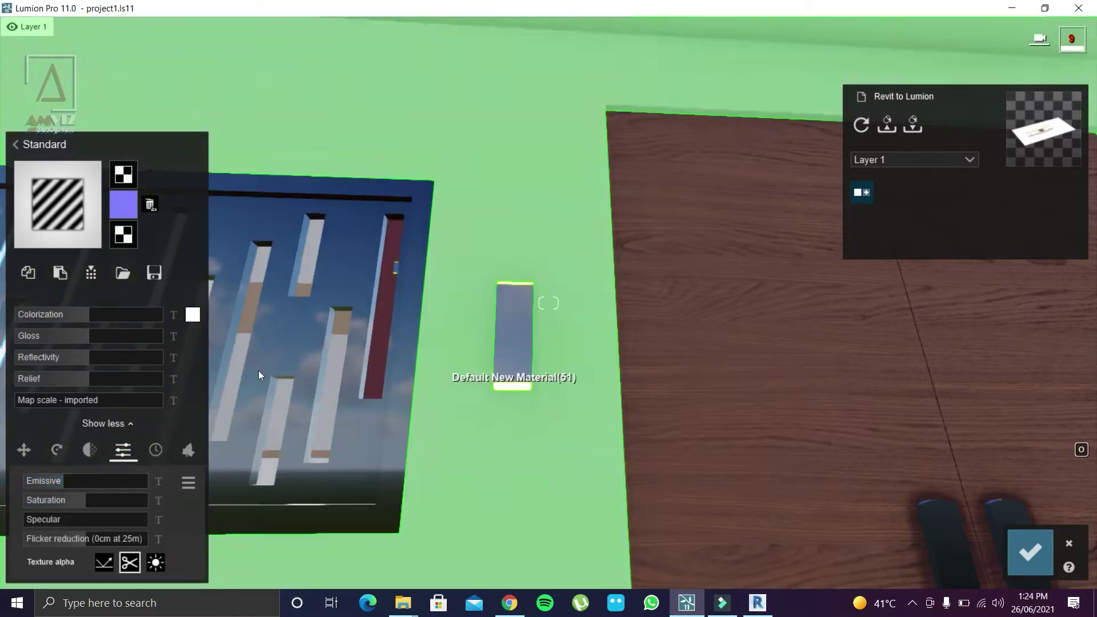
left_click(1031, 550)
scroll(574, 355, "down", 5)
right_click_drag(574, 356, 553, 330)
scroll(551, 327, "up", 5)
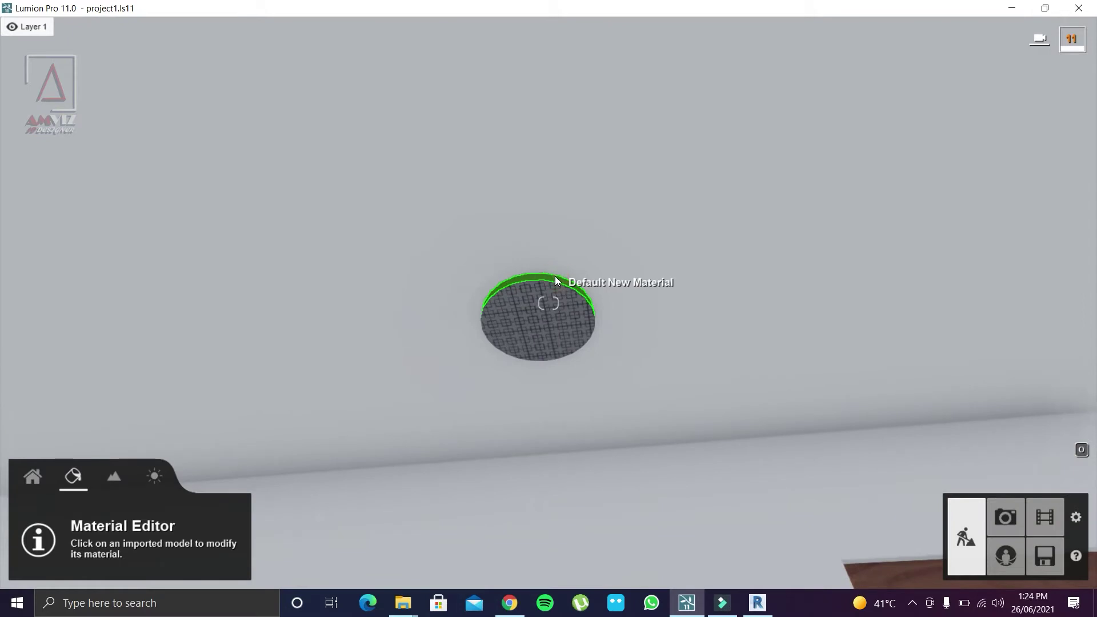
Step: Give the round ceiling downlight a Standard material with no normal map and emissive 20.6
left_click(554, 276)
left_click(197, 108)
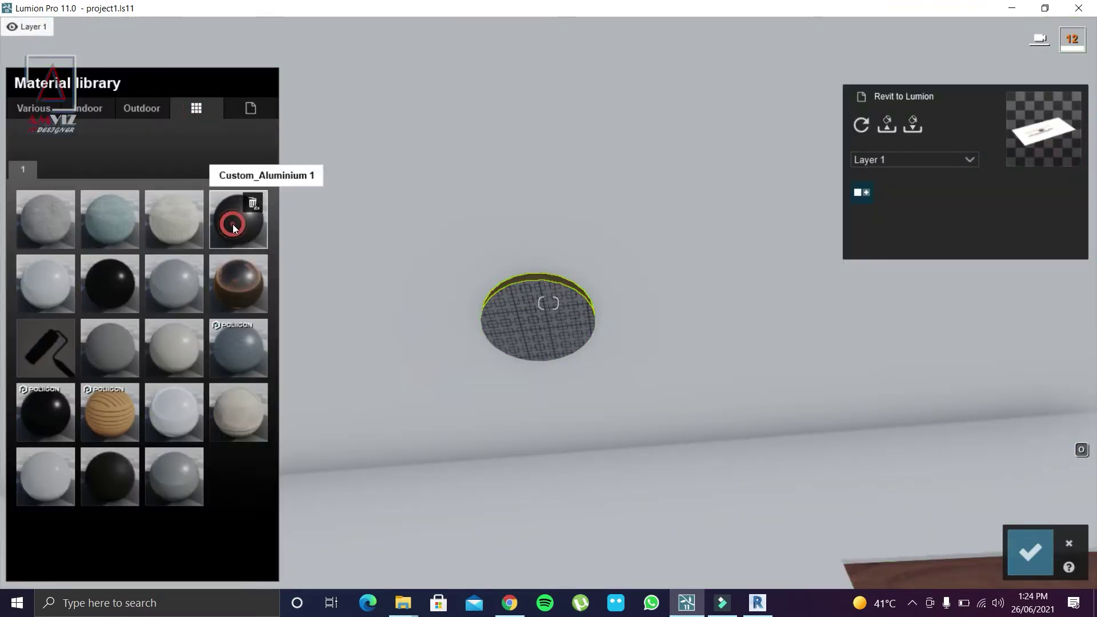
mouse_move(238, 220)
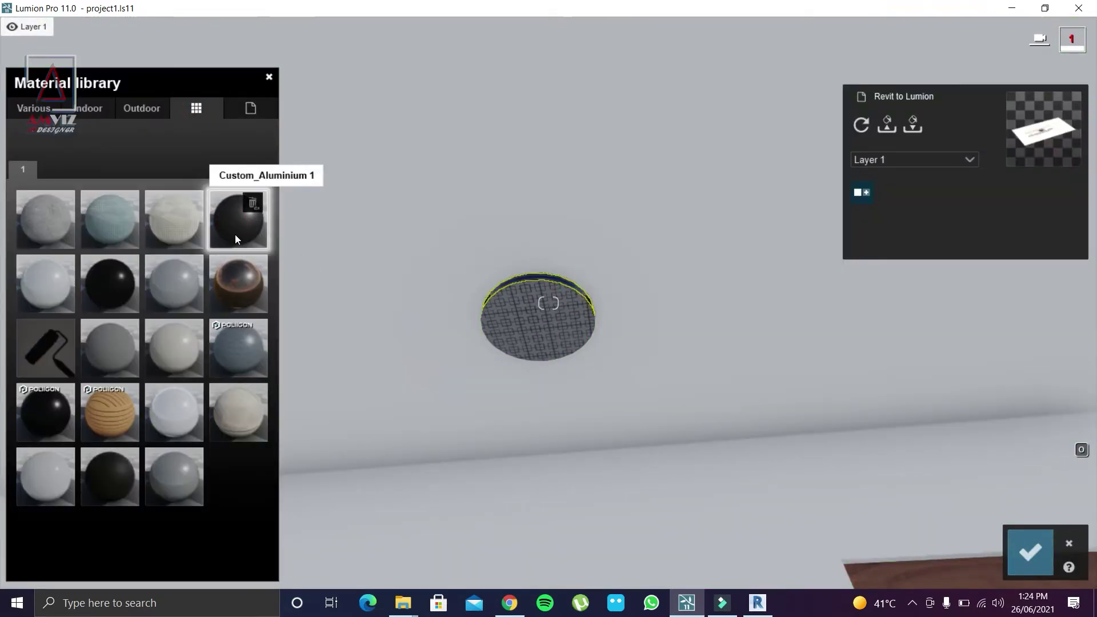
left_click(537, 317)
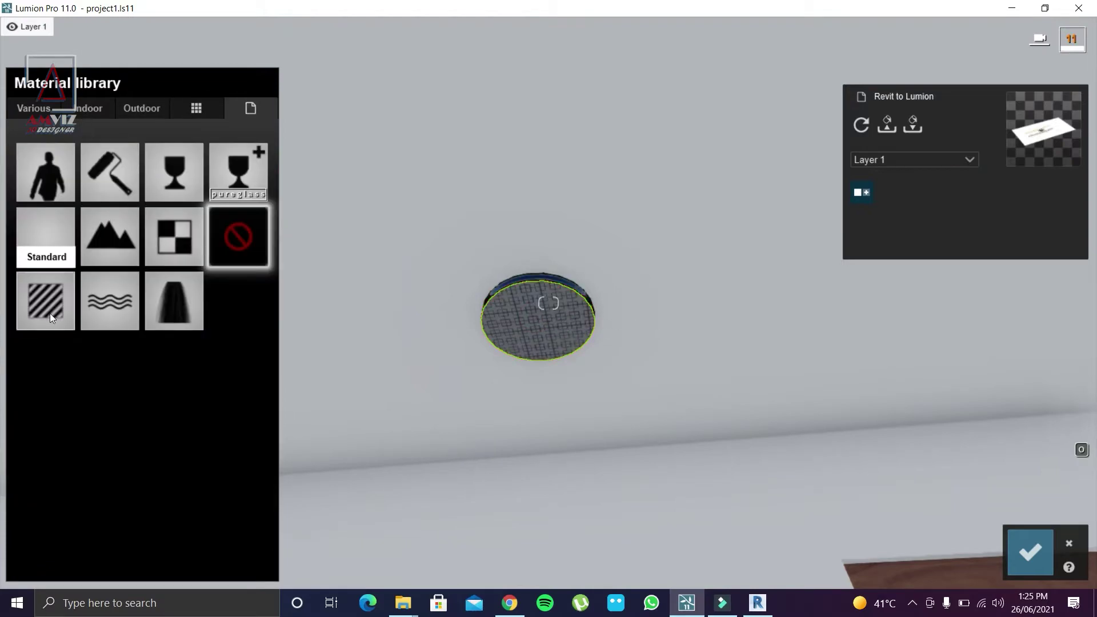
left_click(107, 206)
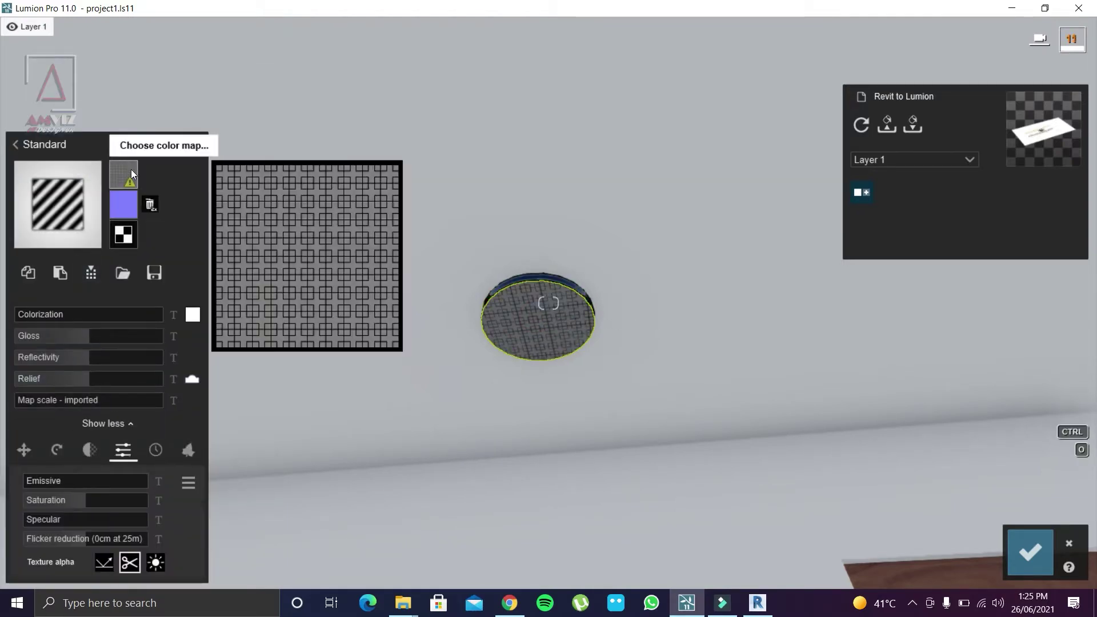
left_click(61, 204)
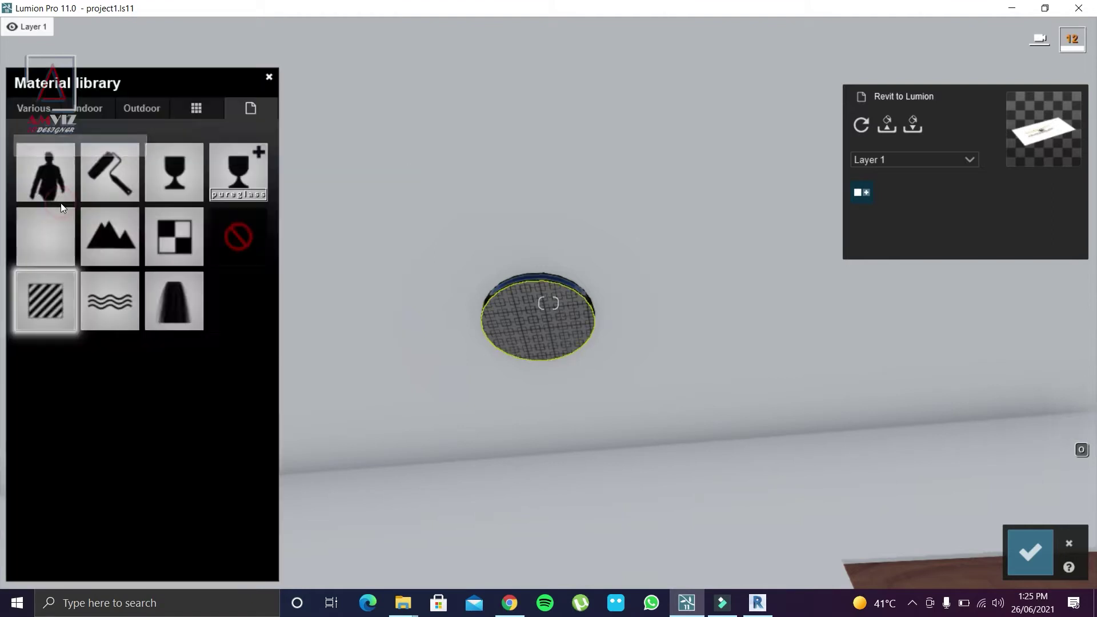
left_click(52, 304)
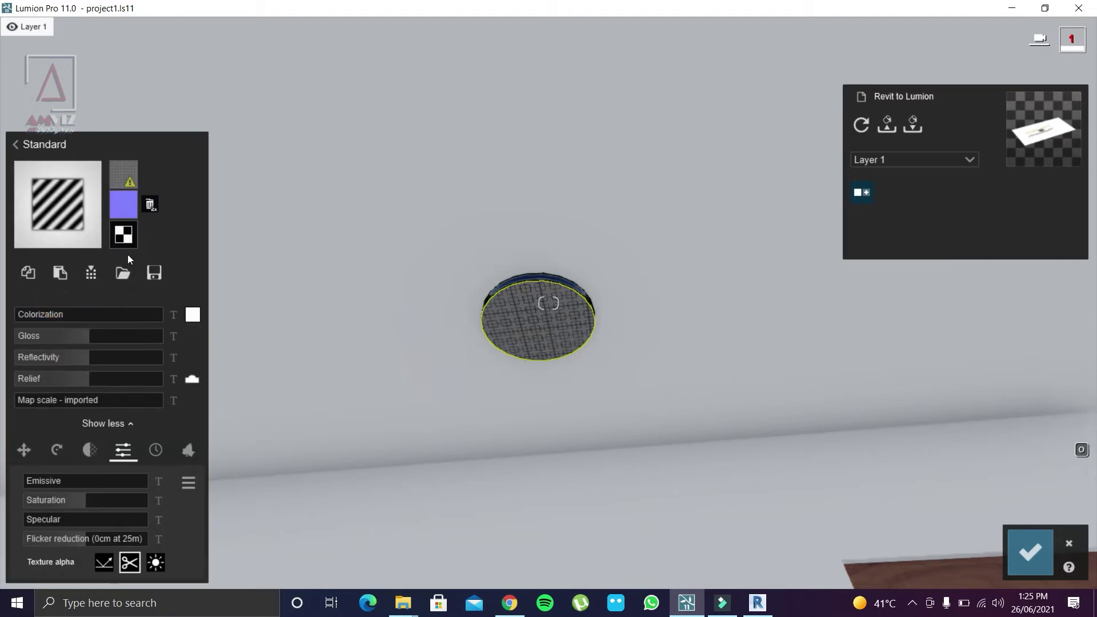
left_click(152, 204)
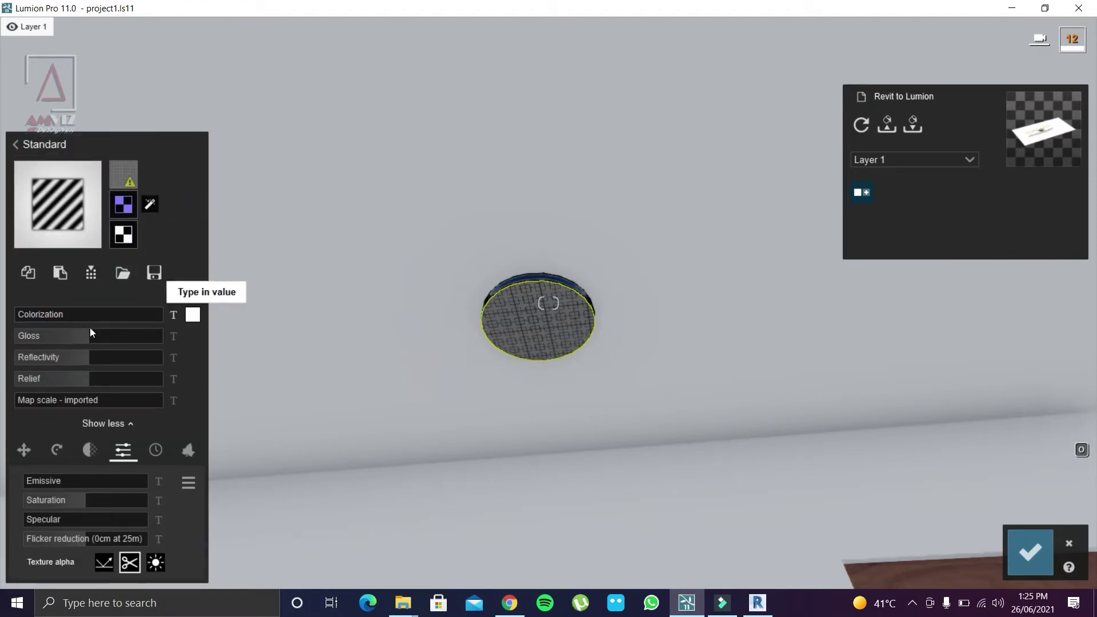
left_click_drag(66, 480, 81, 481)
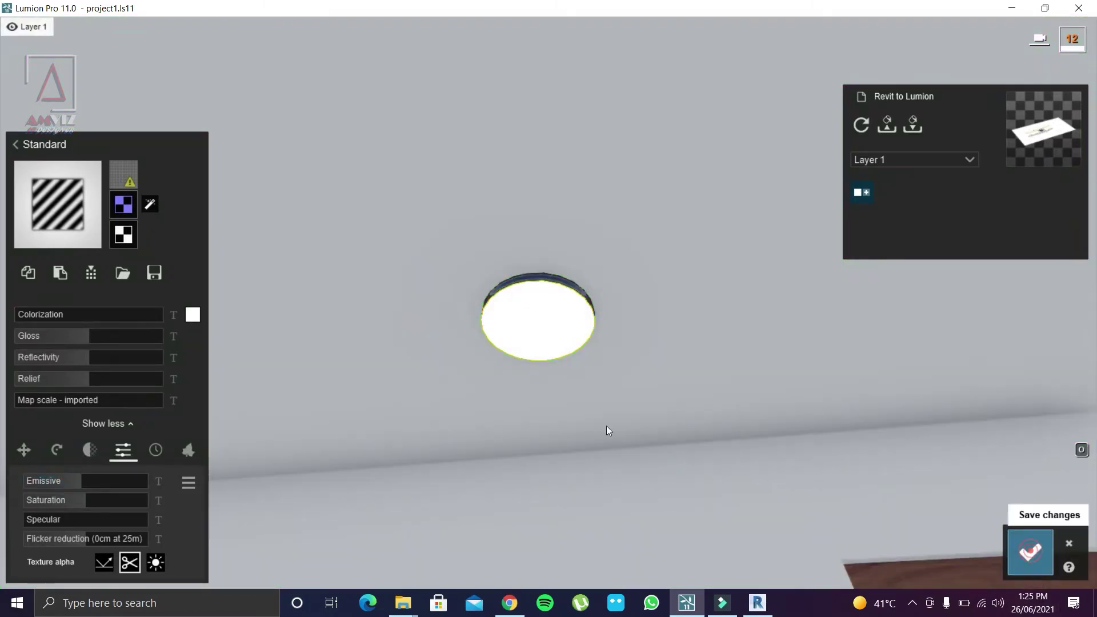
left_click(1030, 552)
scroll(539, 389, "down", 10)
mouse_move(539, 390)
right_mouse_down()
mouse_move(489, 211)
mouse_move(694, 265)
mouse_move(585, 273)
mouse_move(623, 288)
mouse_move(522, 254)
mouse_move(428, 379)
right_mouse_up()
Step: Cover the purple rooftop floor with Clean Cut Grass
left_click(418, 384)
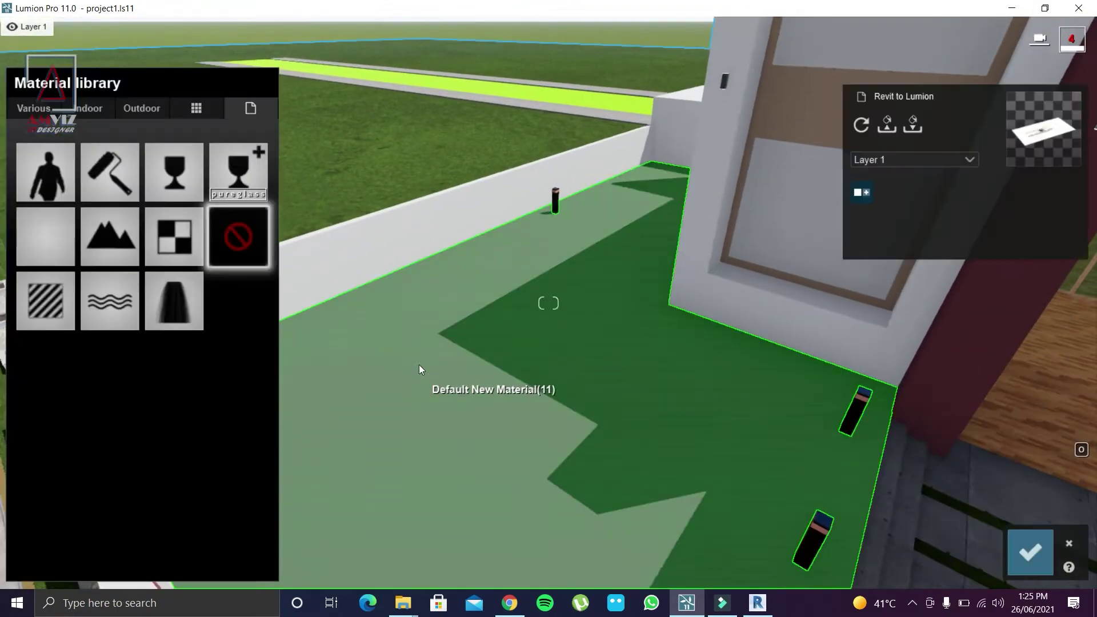
left_click(110, 236)
left_click(94, 152)
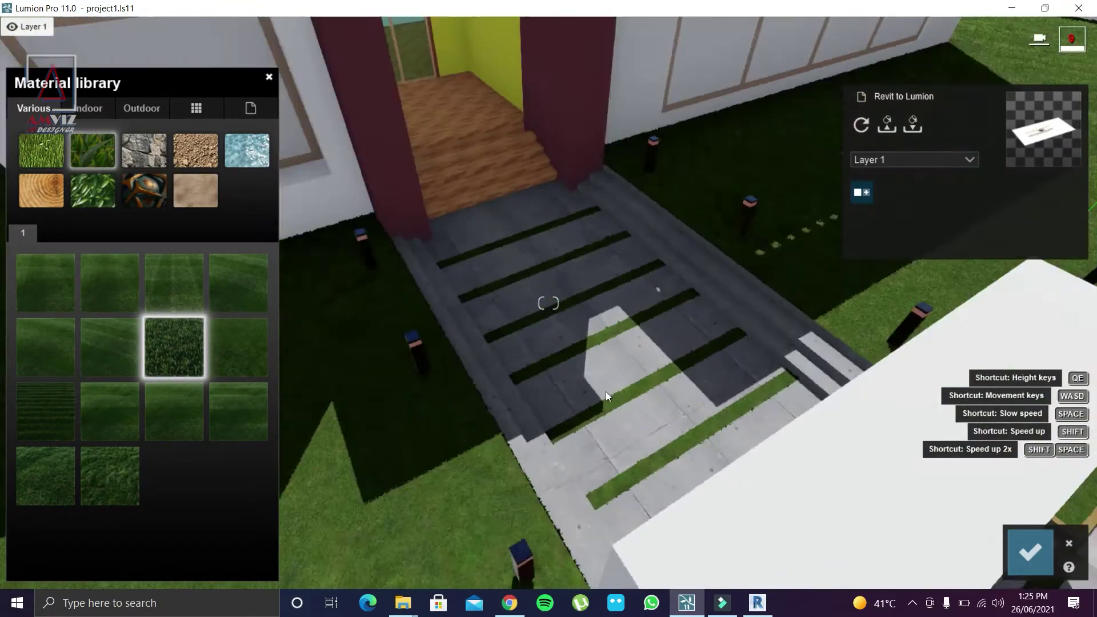
Step: Give the bollard's top band a glowing emissive Standard material
mouse_move(606, 392)
right_mouse_down()
mouse_move(465, 410)
mouse_move(447, 342)
right_mouse_up()
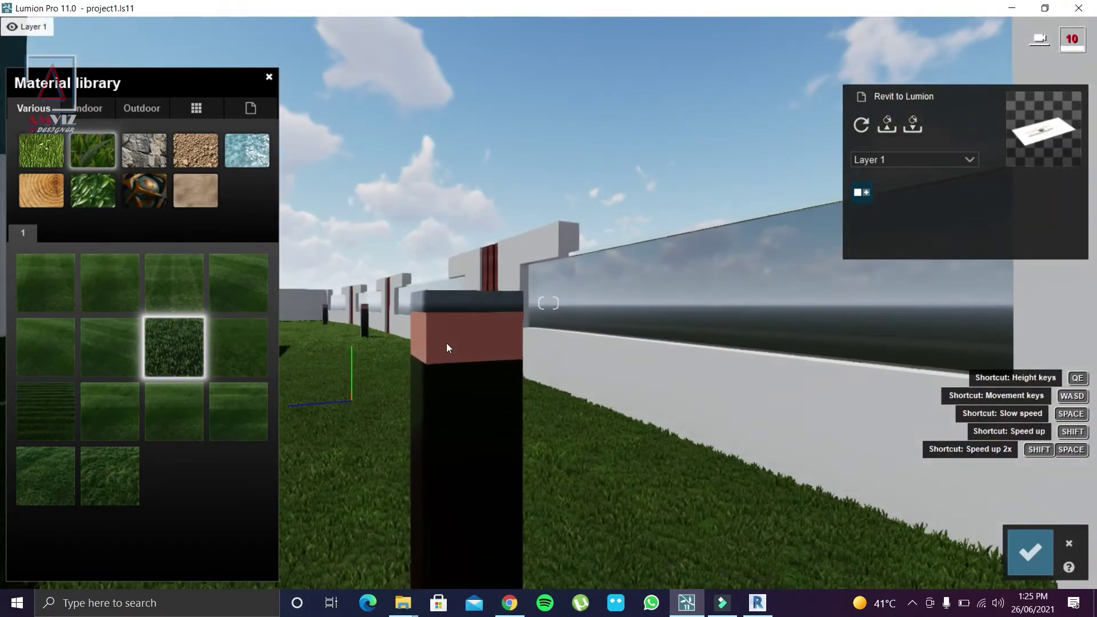
left_click(447, 343)
left_click(43, 296)
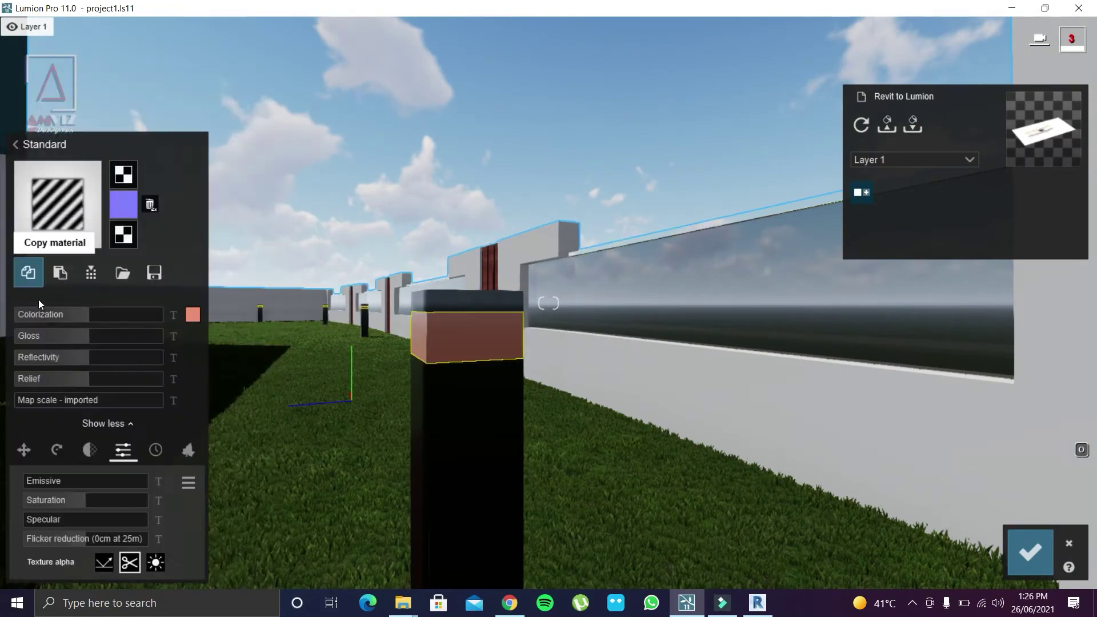
left_click_drag(64, 480, 79, 478)
left_click(1031, 553)
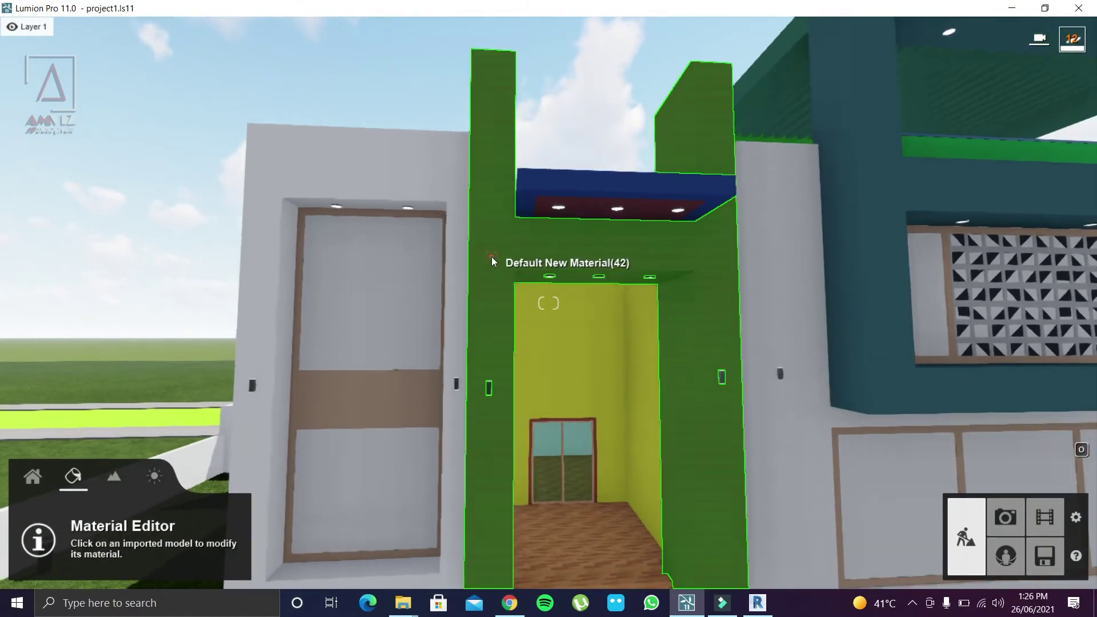
Step: Apply Evermotion Plaster 001 2048 to the maroon entrance walls with a 0.5 grey tint
left_click(492, 256)
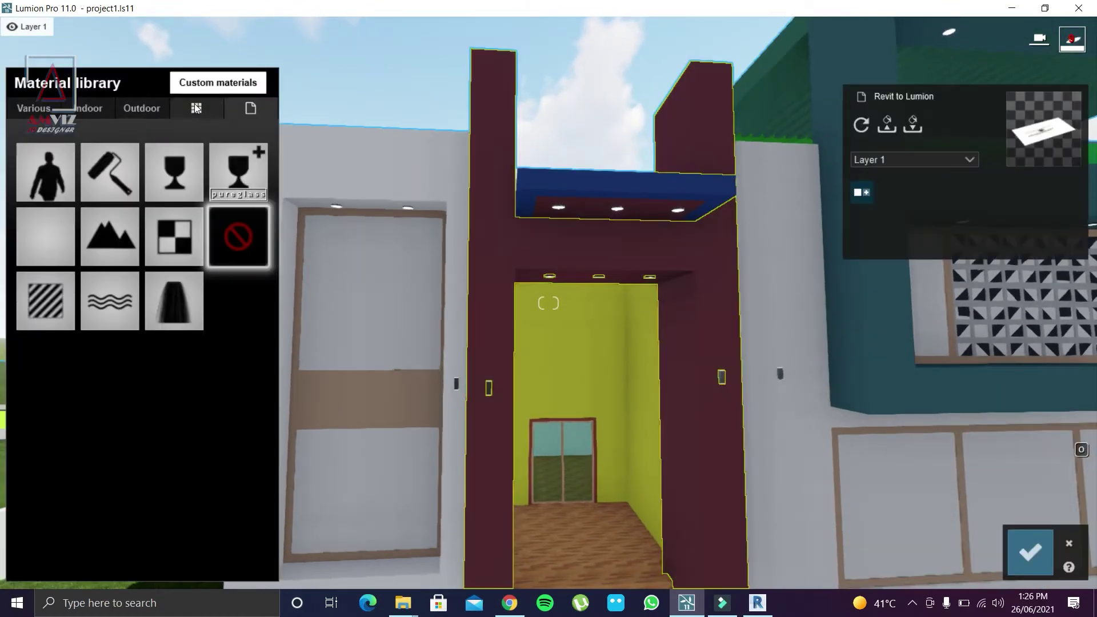
left_click(196, 108)
left_click(142, 108)
left_click(247, 150)
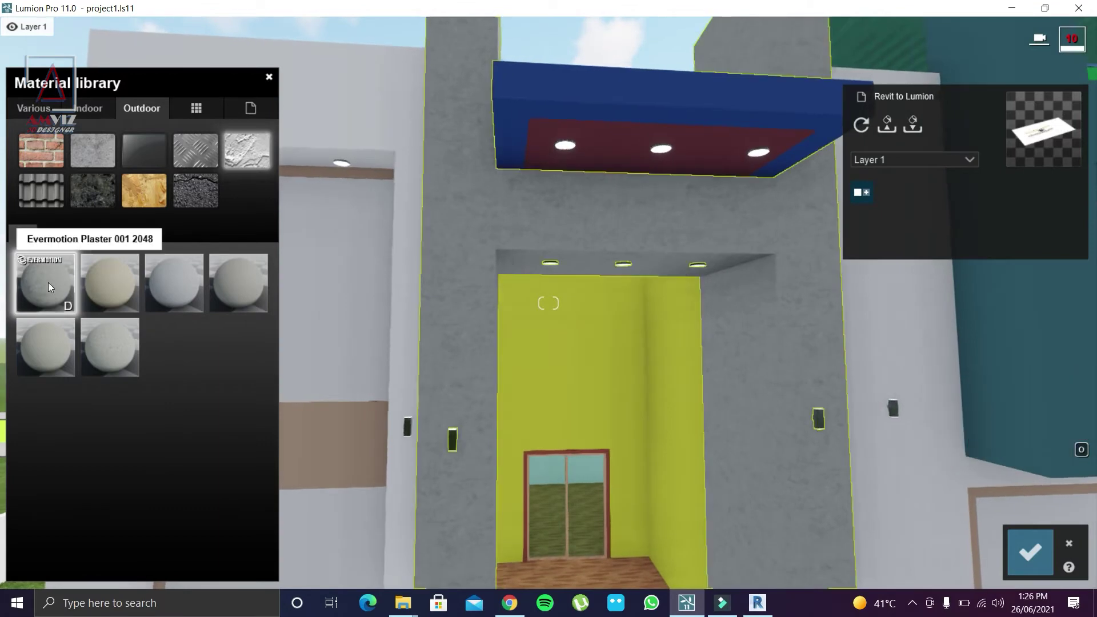
left_click(48, 283)
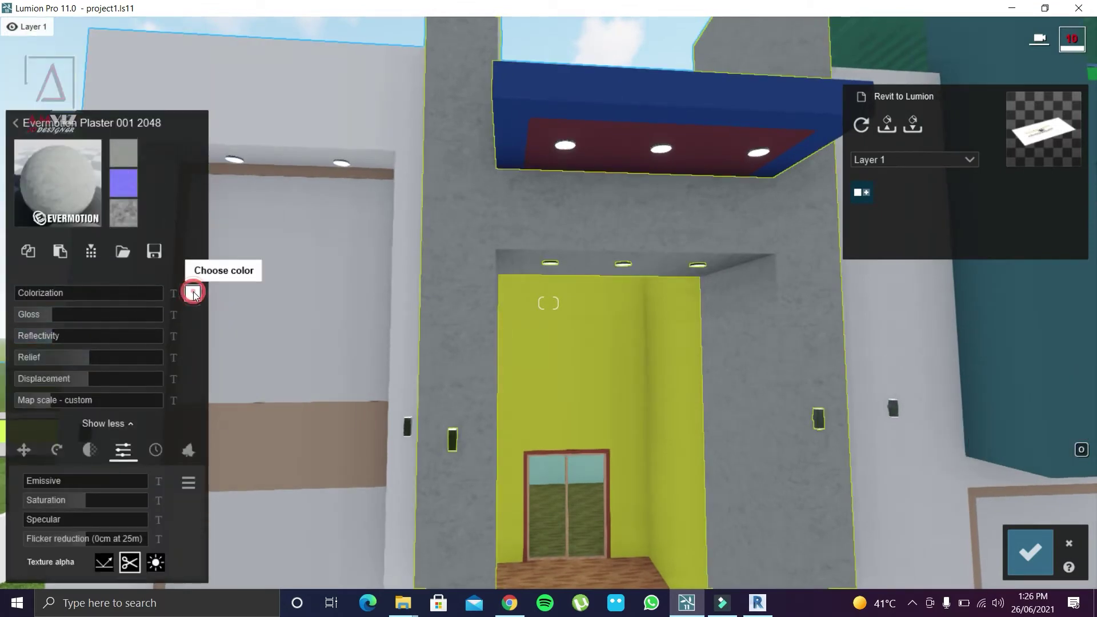
left_click(193, 292)
left_click(219, 365)
left_click(40, 293)
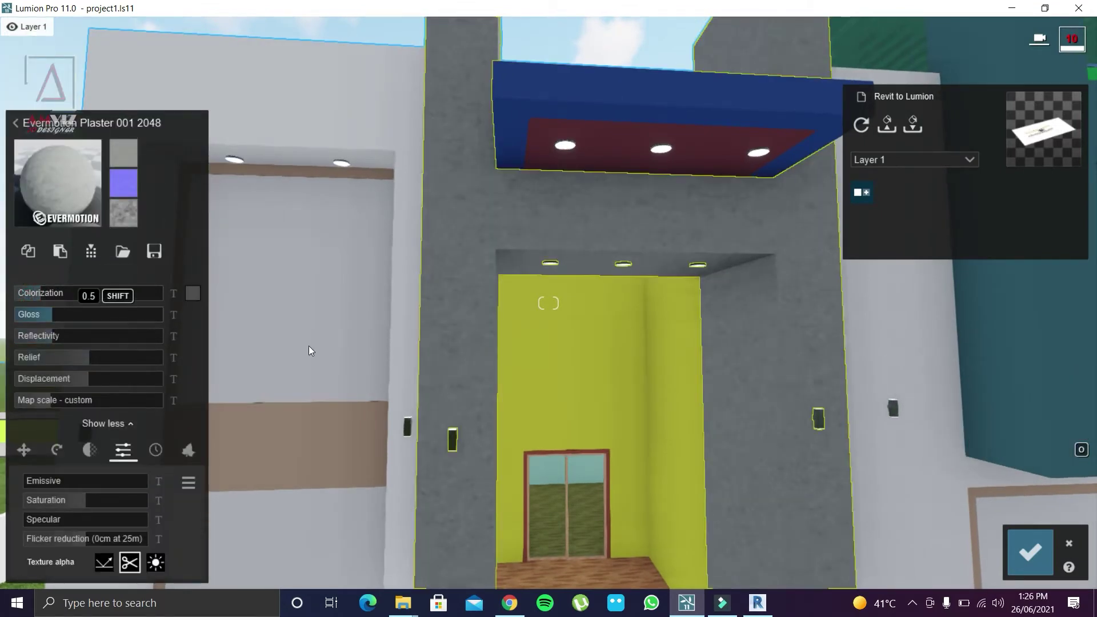
Step: Paste the grey plaster onto the blue entrance canopy
right_click_drag(524, 329, 441, 211)
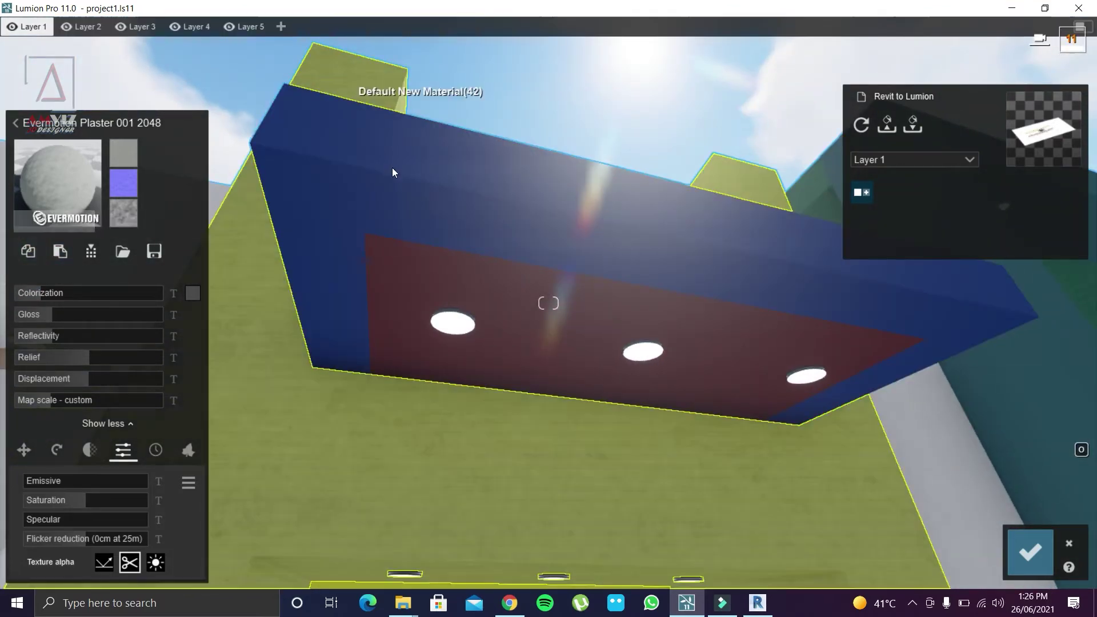
left_click(392, 168)
left_click(46, 240)
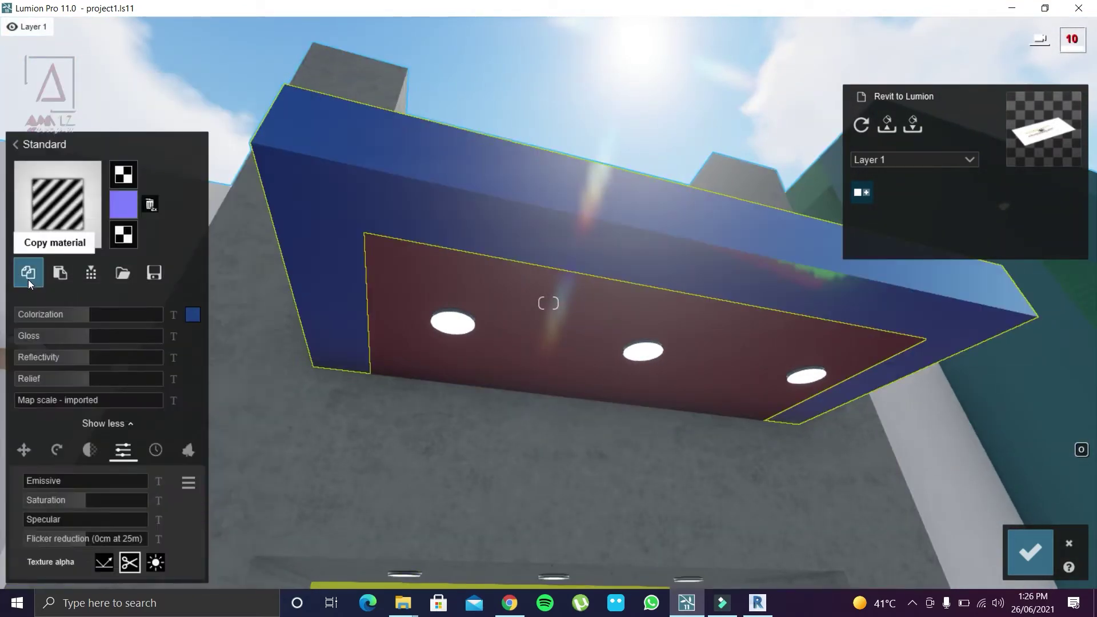
left_click(421, 221)
Step: Give the canopy soffit Polii Wood Planks 32 3k with lowered gloss
right_click_drag(481, 211, 574, 198)
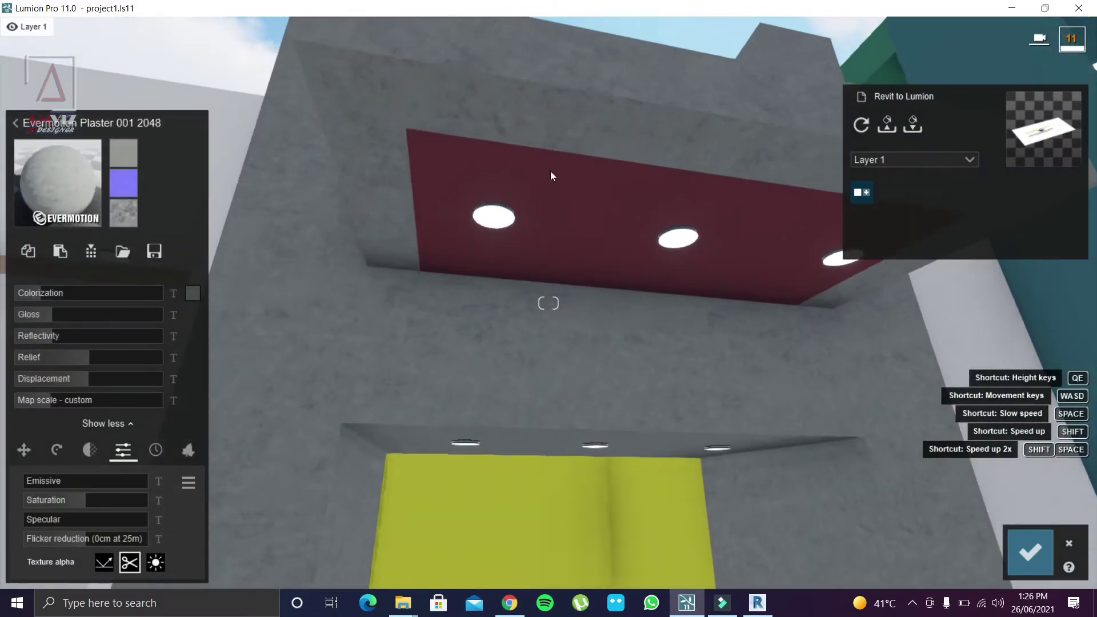
left_click(573, 199)
left_click(93, 108)
left_click(195, 191)
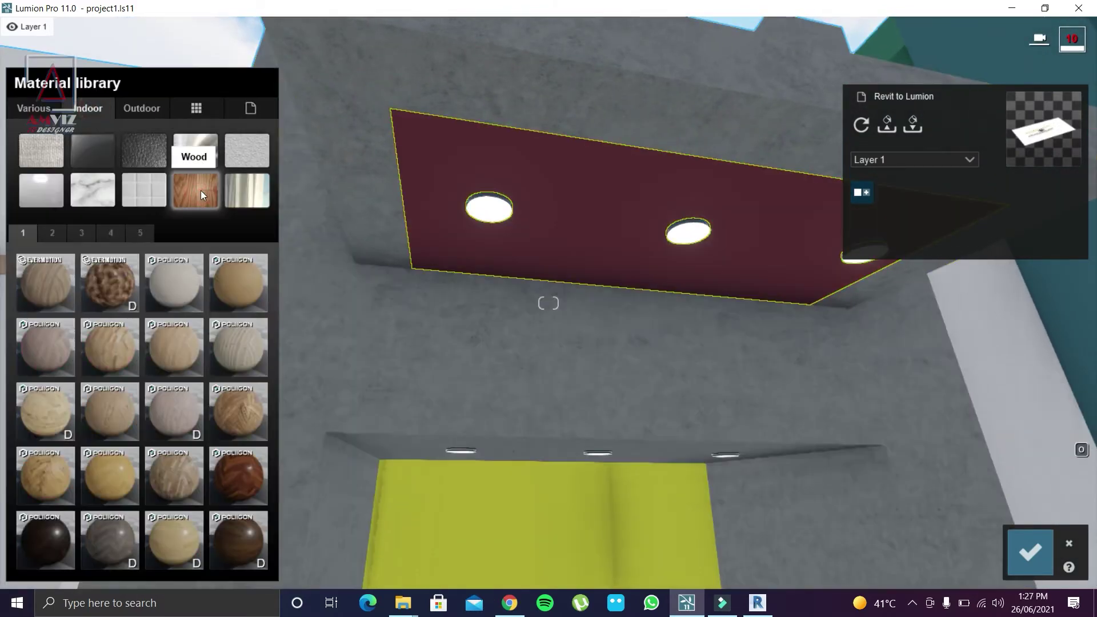
left_click(57, 230)
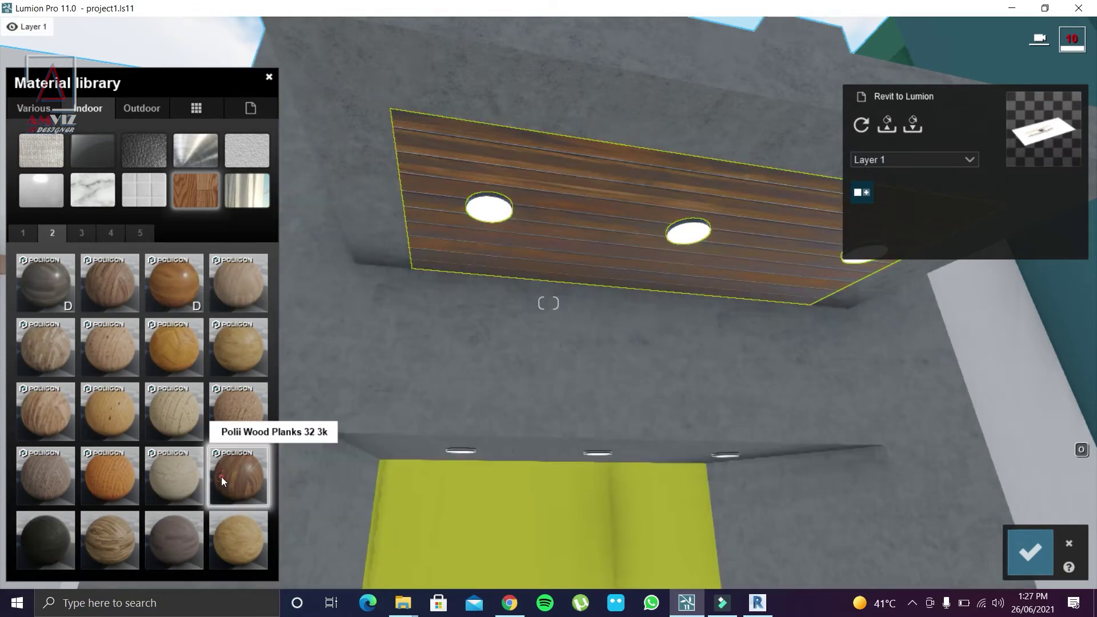
left_click(222, 477)
left_click_drag(74, 337, 59, 358)
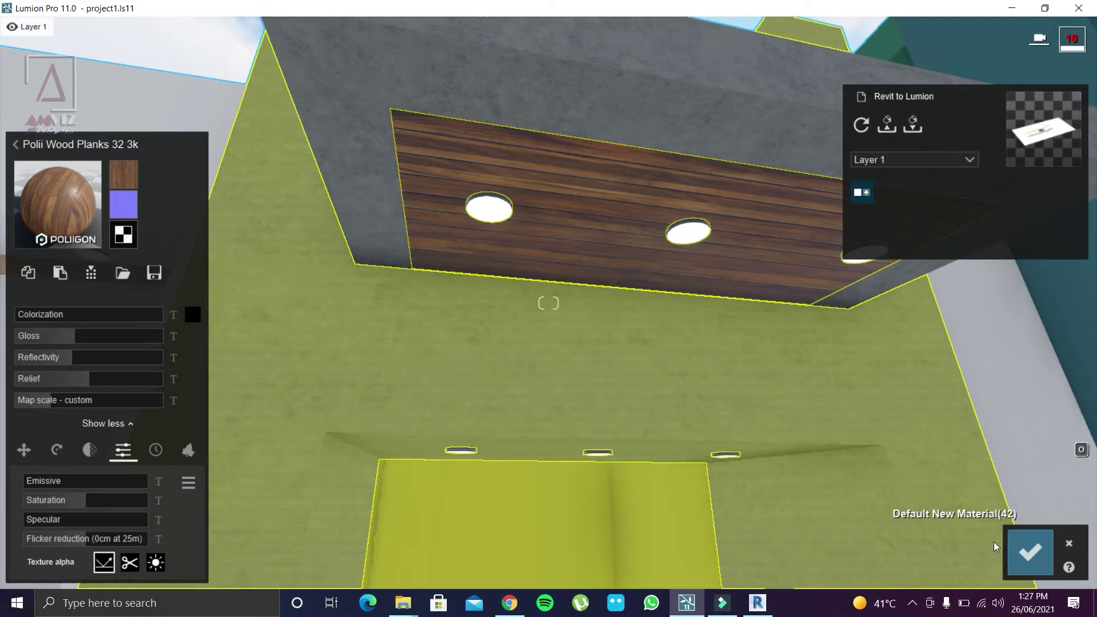
left_click(1031, 552)
scroll(594, 361, "down", 5)
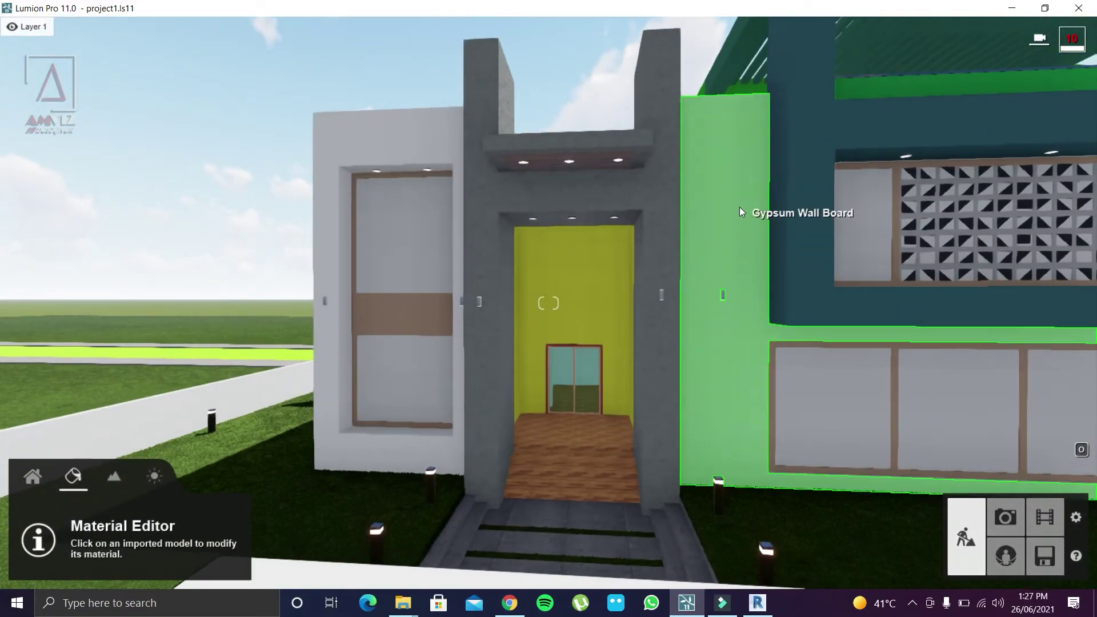
Step: Make the green gypsum wall plain white with a Standard material
left_click(734, 210)
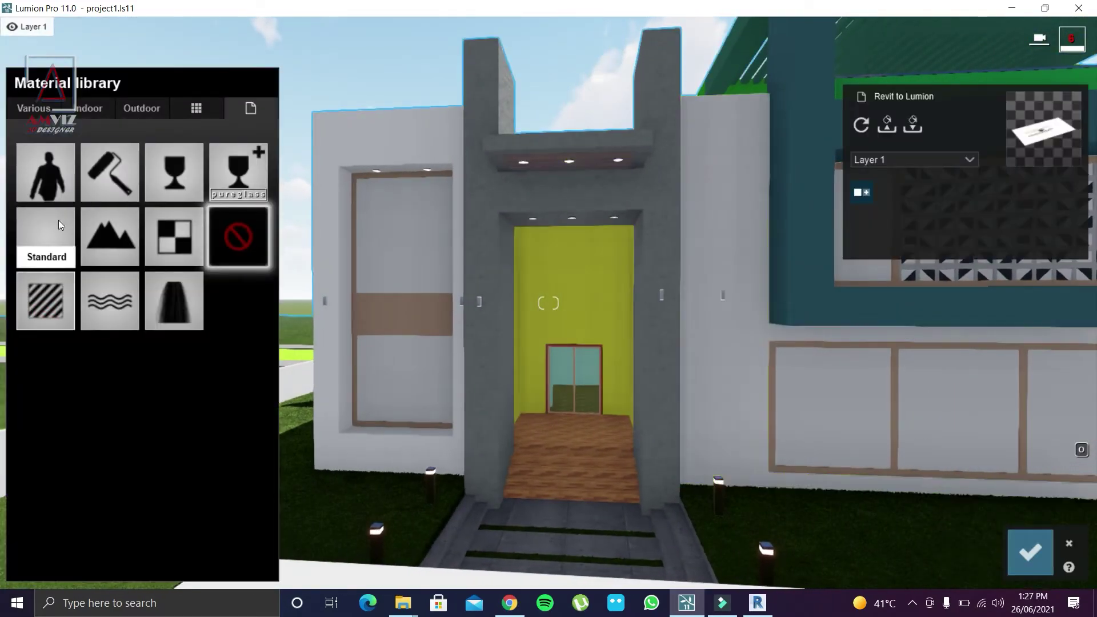
left_click(58, 221)
left_click(1030, 552)
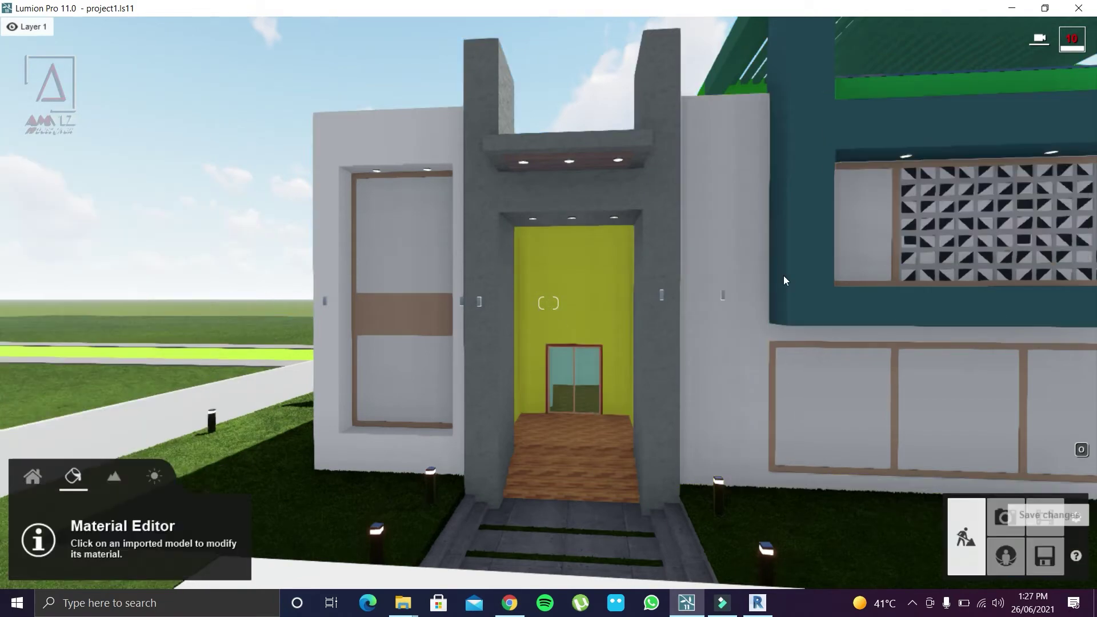
scroll(688, 323, "up", 3)
scroll(688, 324, "down", 3)
scroll(608, 272, "up", 2)
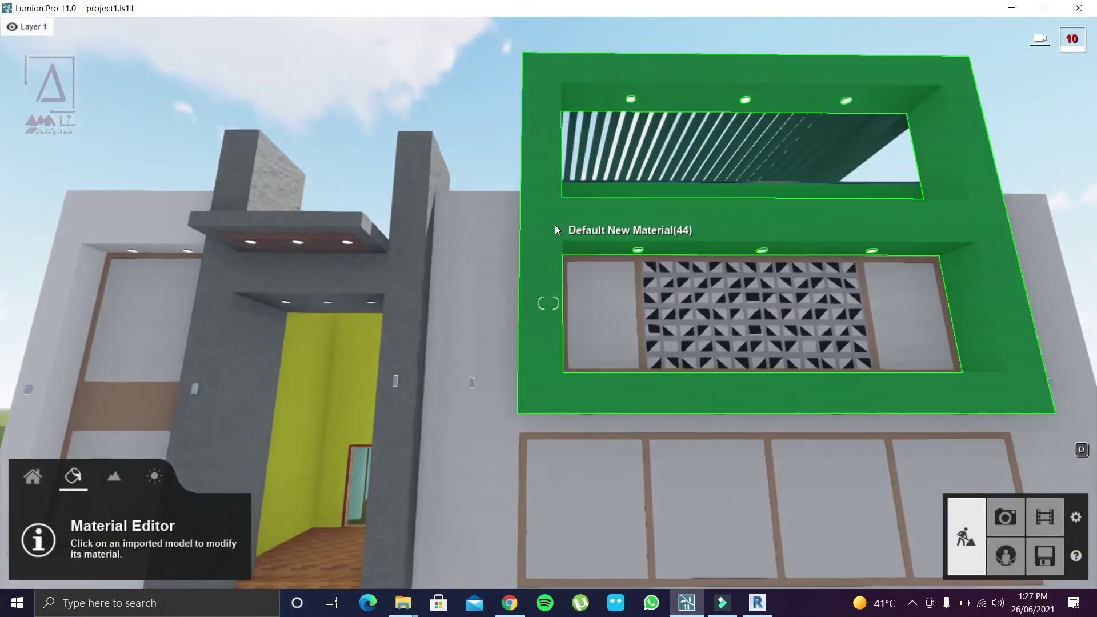
Step: Paste the copied grey plaster onto the teal upper facade frame
left_click(554, 228)
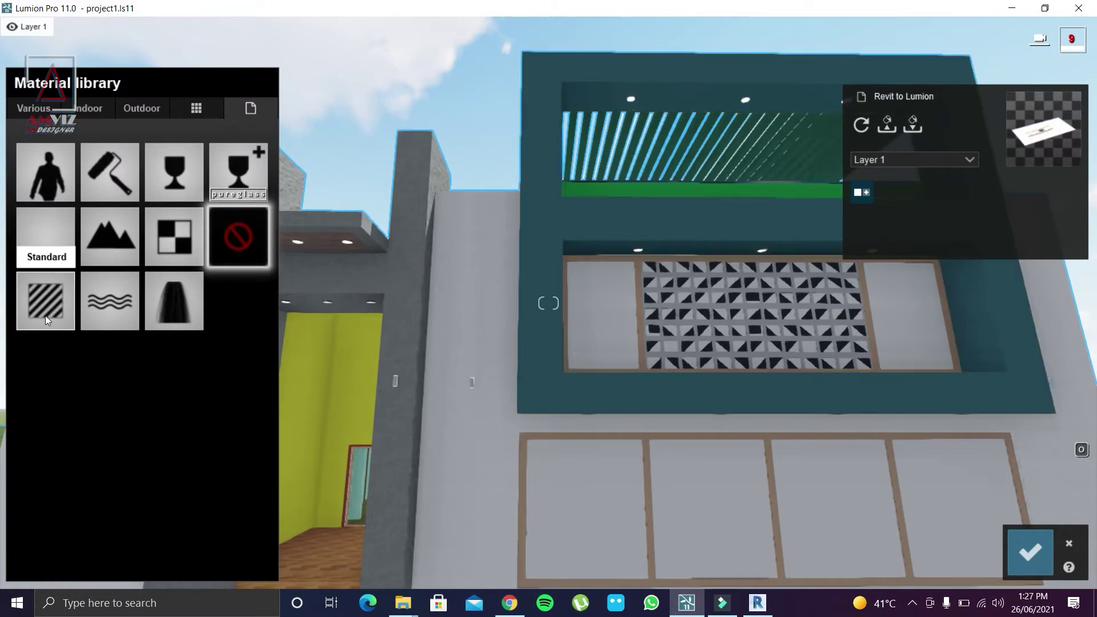
left_click(45, 236)
left_click(60, 273)
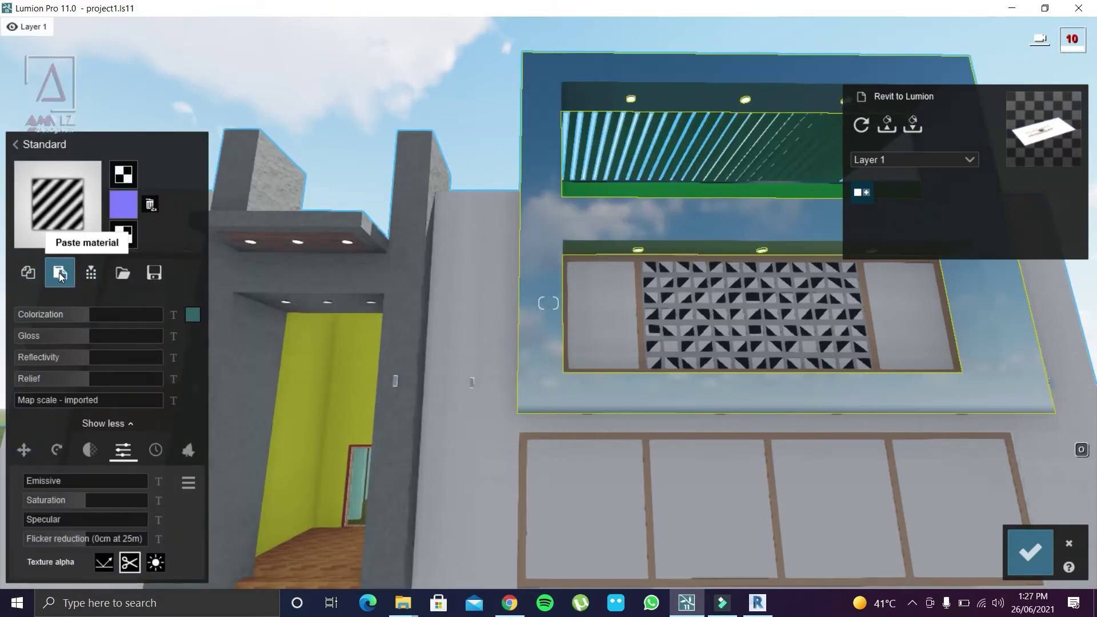
left_click(535, 304)
key("Escape")
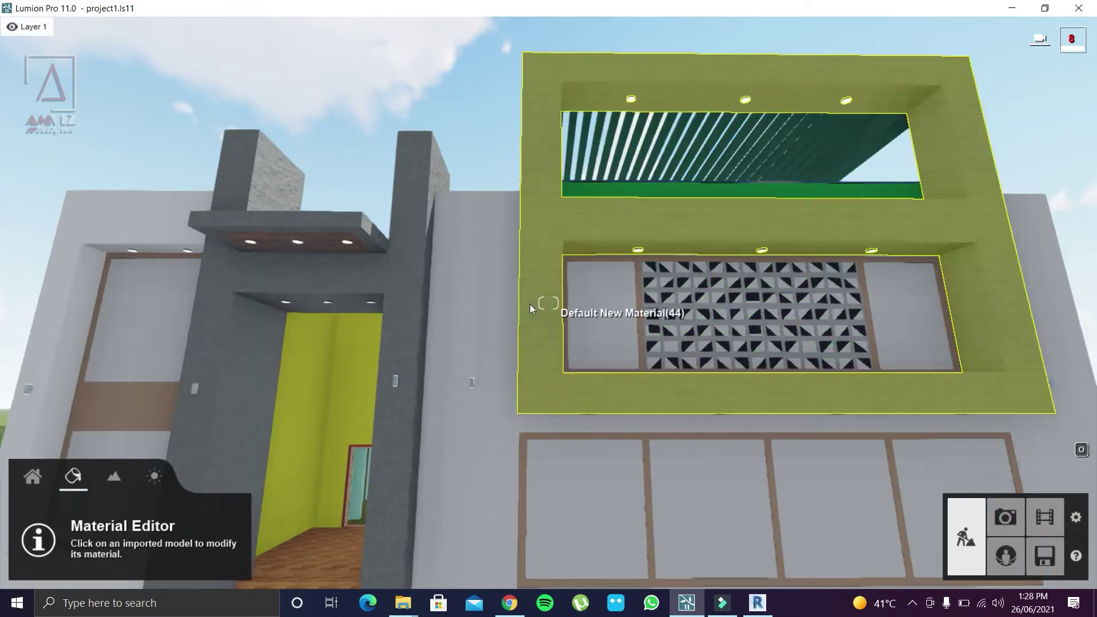
key("q")
right_click_drag(527, 299, 564, 196)
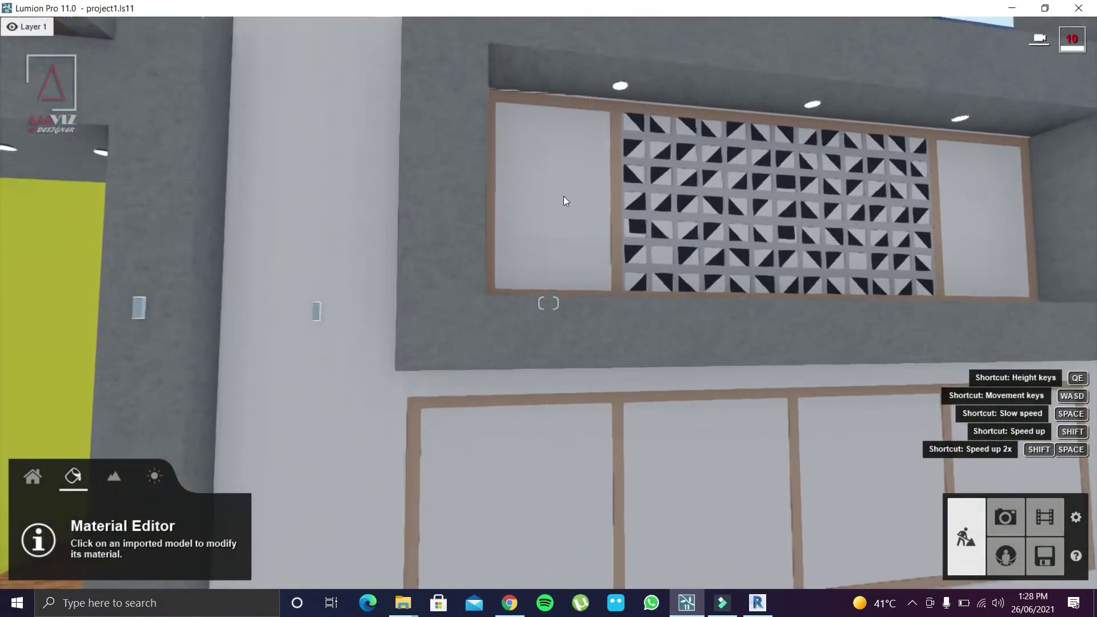
Step: Apply Milky Glass 003 to the window panes with higher transparency and reflectivity
left_click(558, 185)
left_click(89, 108)
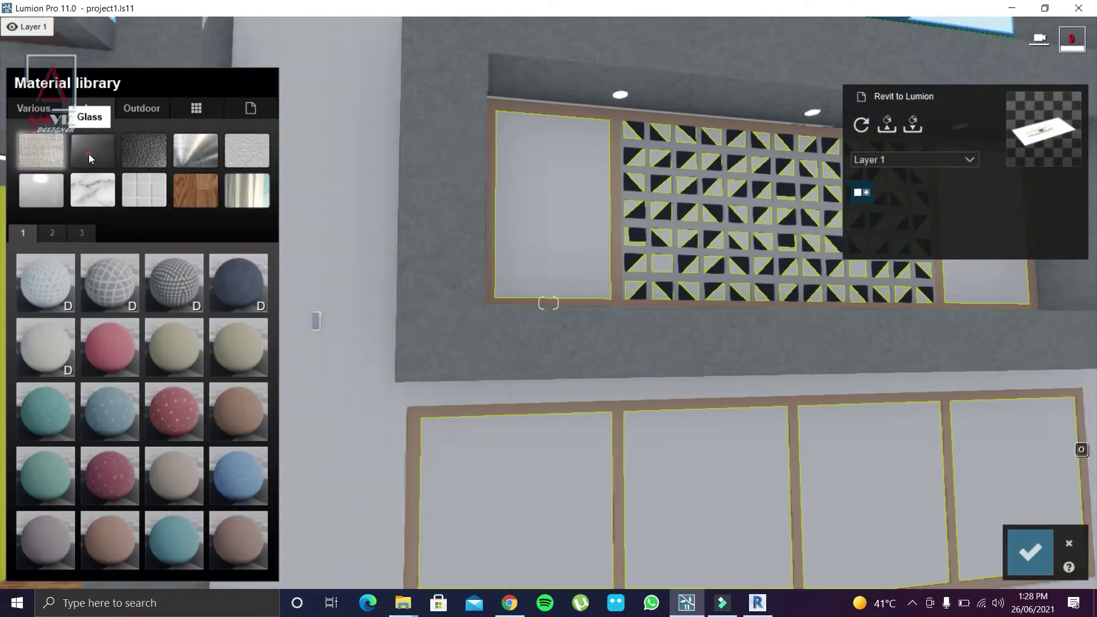
left_click(91, 152)
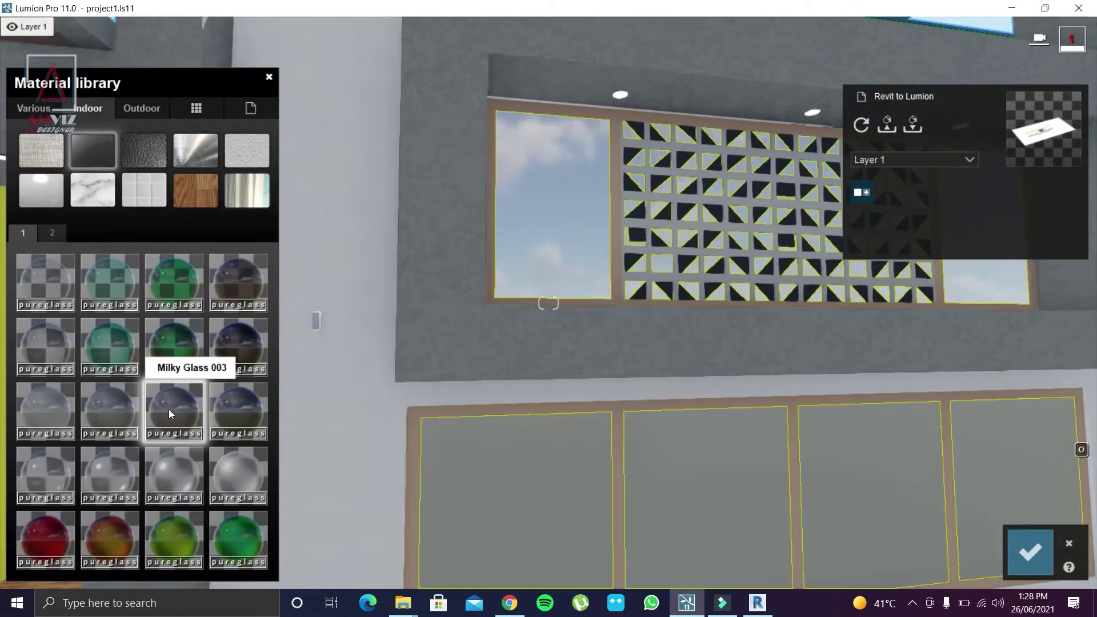
left_click(170, 411)
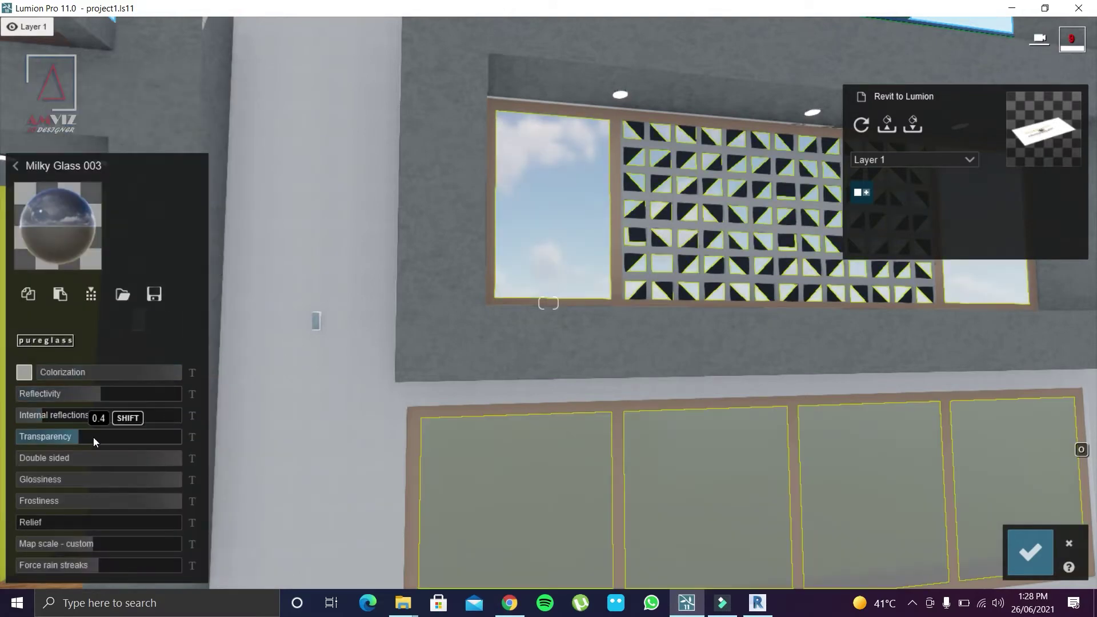
left_click_drag(93, 437, 174, 436)
right_click_drag(172, 437, 496, 290)
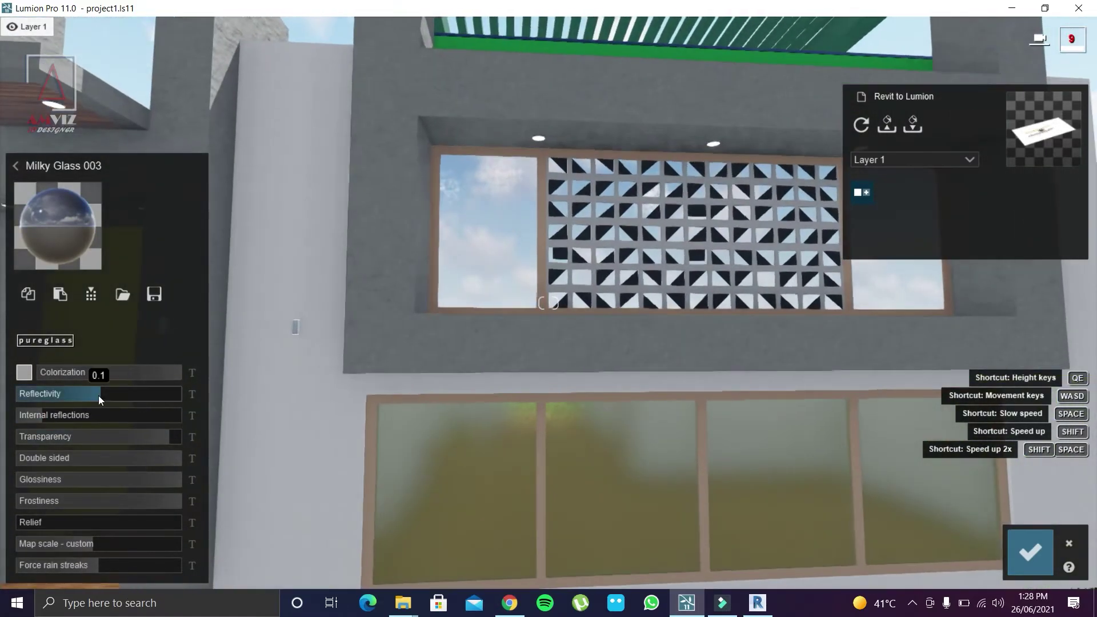
left_click(109, 394)
Step: Tint the window glass light green with stronger colorization
left_click(71, 371)
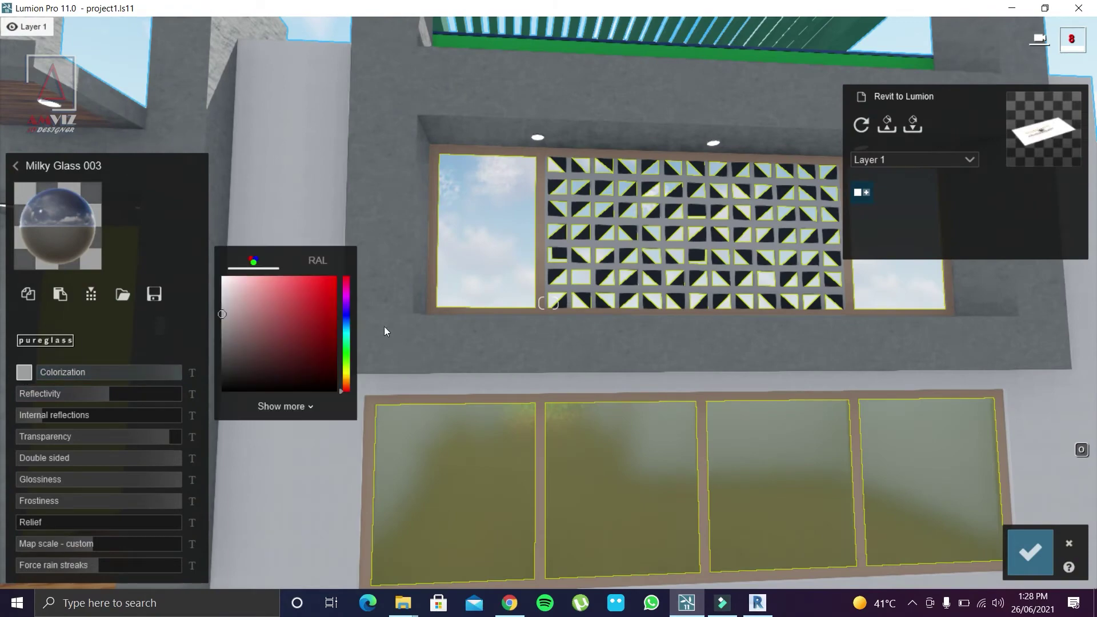
left_click(247, 365)
left_click(346, 338)
left_click_drag(252, 363, 248, 350)
left_click(130, 372)
scroll(674, 298, "down", 5)
scroll(572, 351, "up", 6)
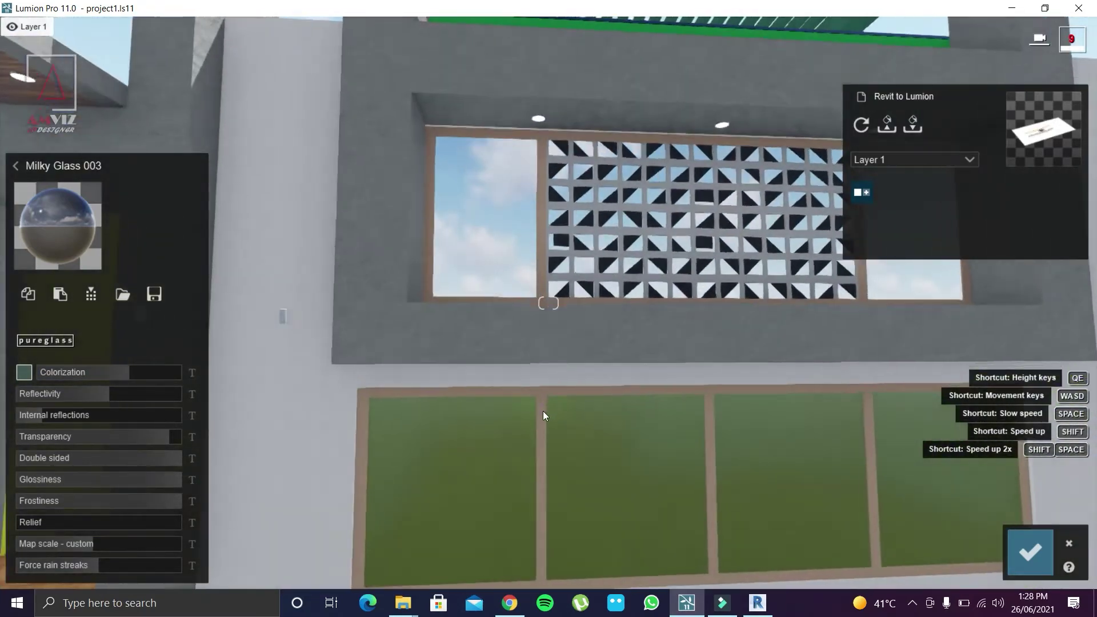
scroll(544, 407, "up", 2)
left_click(548, 376)
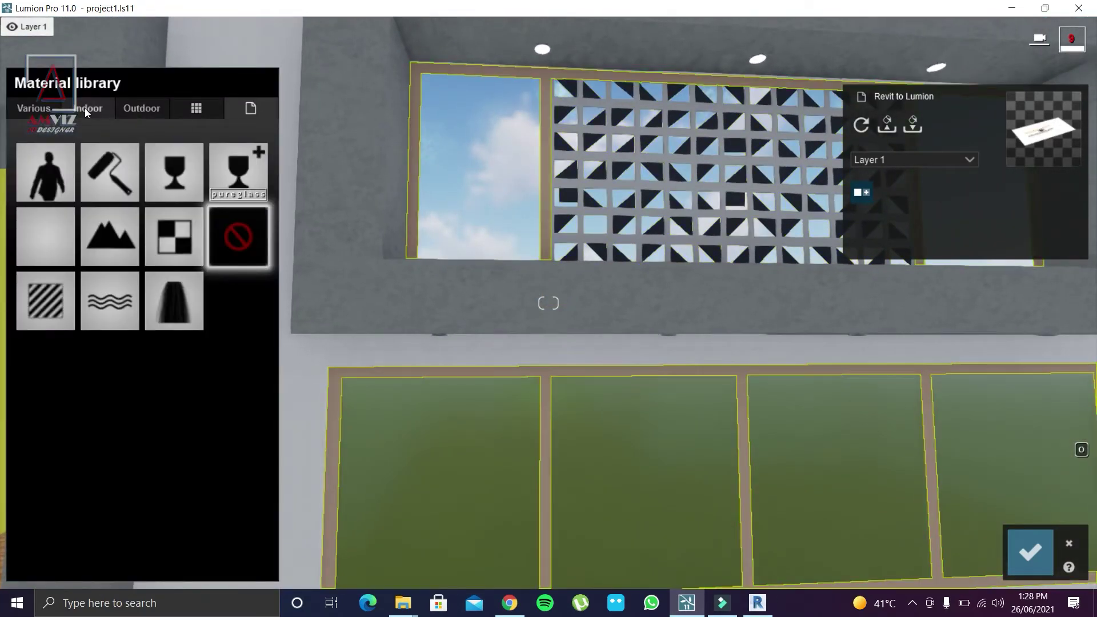
Step: Apply Custom_Aluminium 1 to the window frames
left_click(196, 108)
left_click(224, 230)
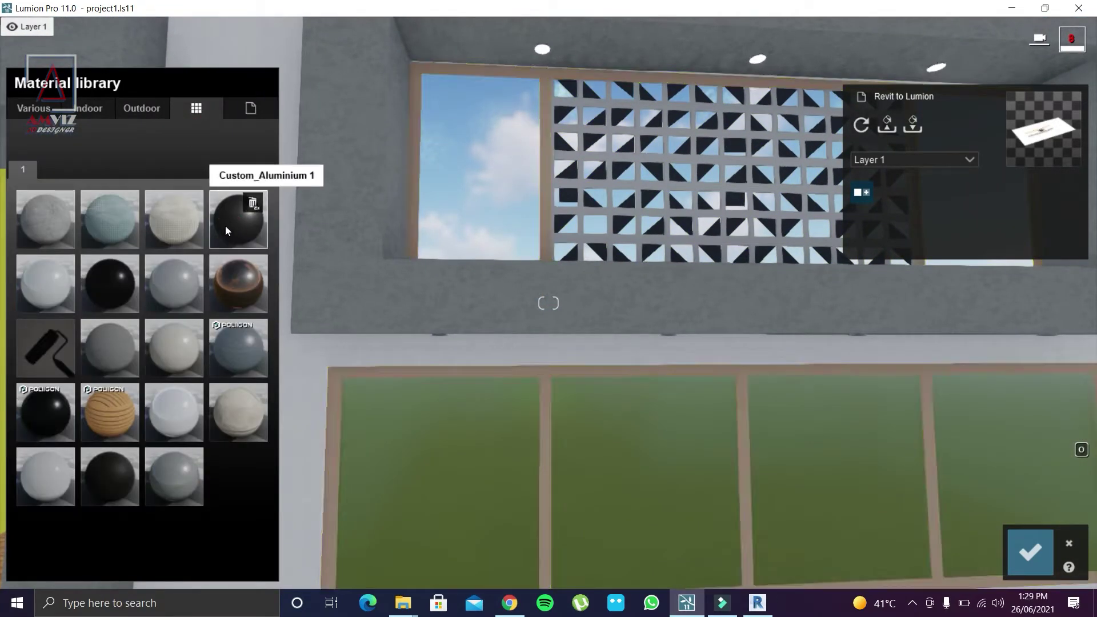
left_click(156, 450)
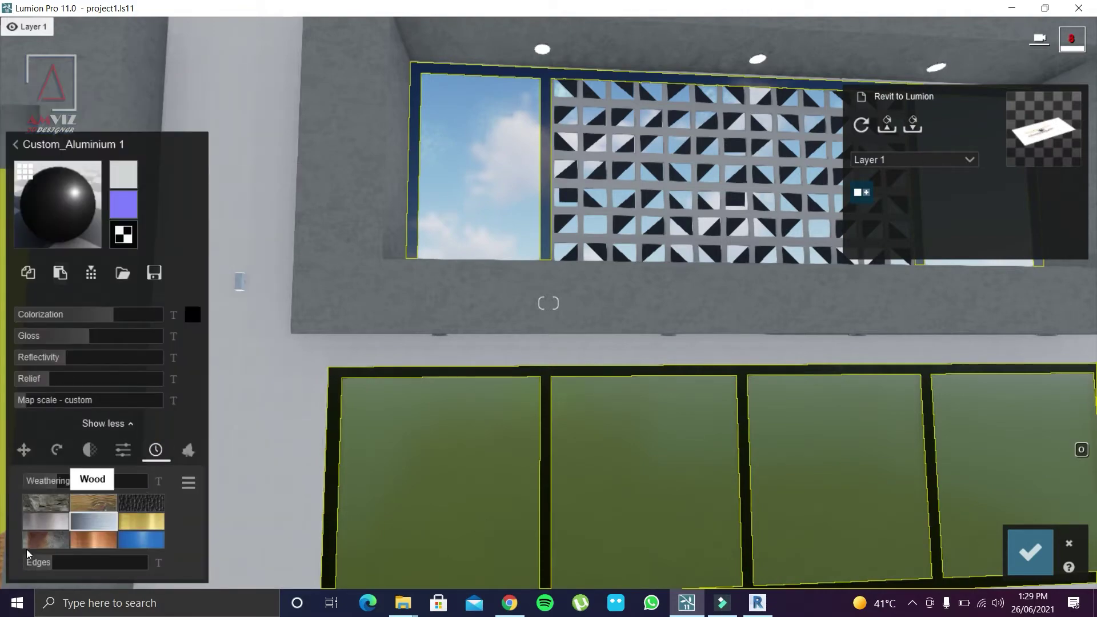
scroll(621, 279, "down", 4)
scroll(622, 188, "up", 3)
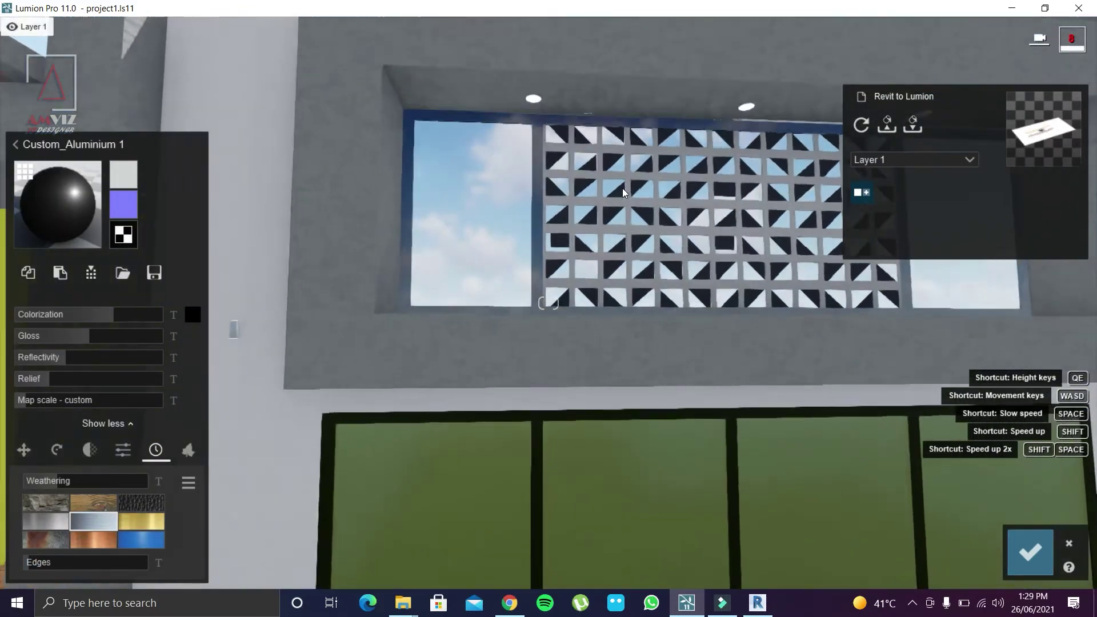
scroll(622, 188, "up", 3)
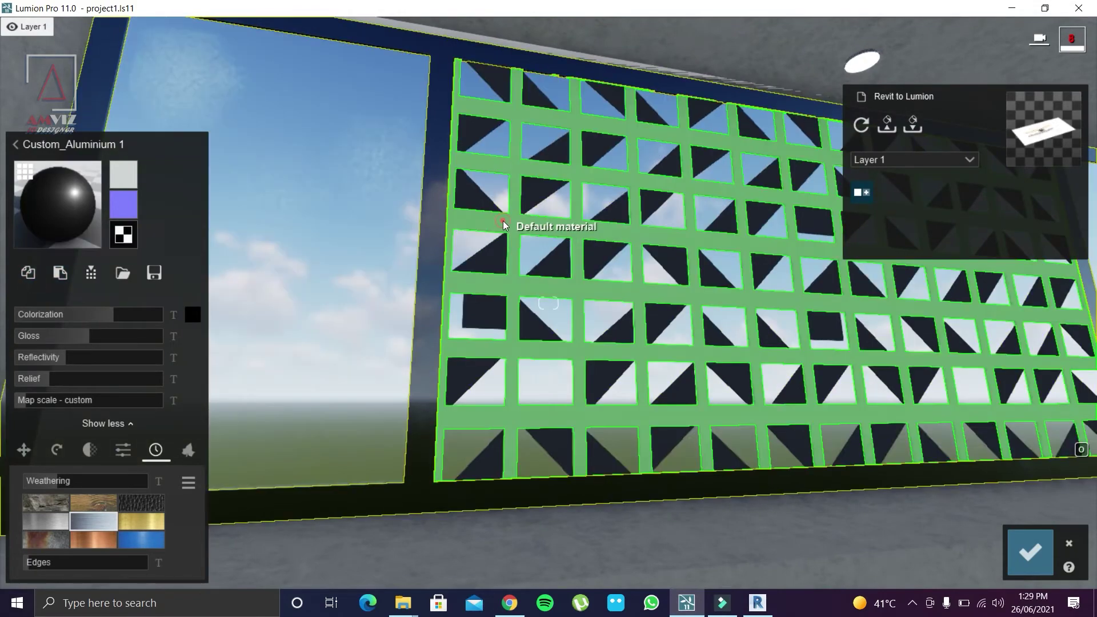
Step: Paste the aluminium material onto the breeze-block screen and its triangular panels
left_click(505, 223)
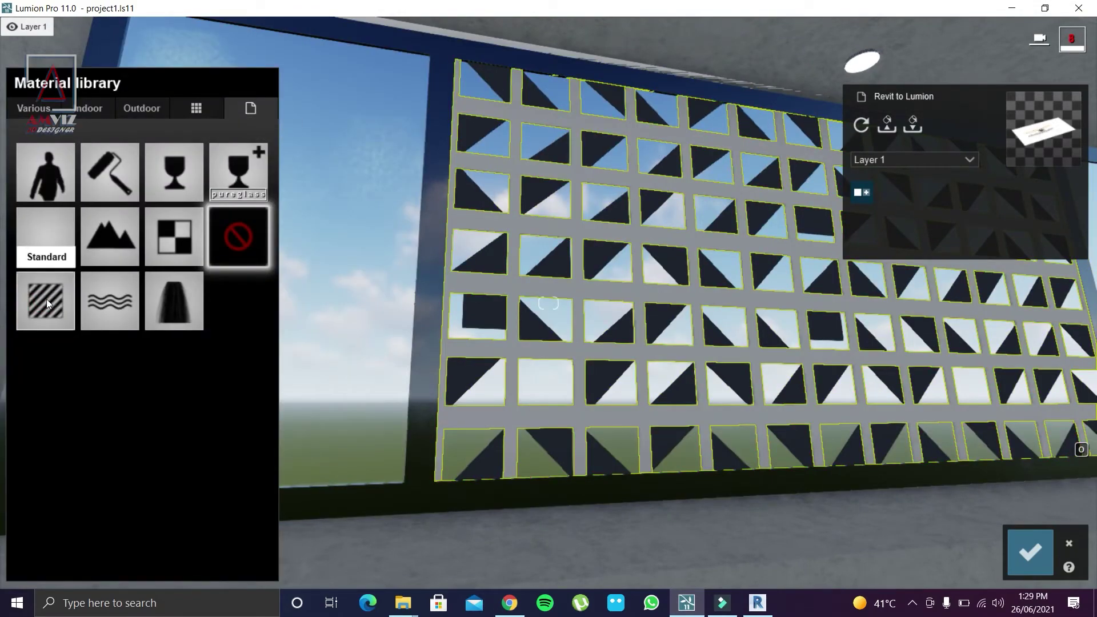
left_click(46, 299)
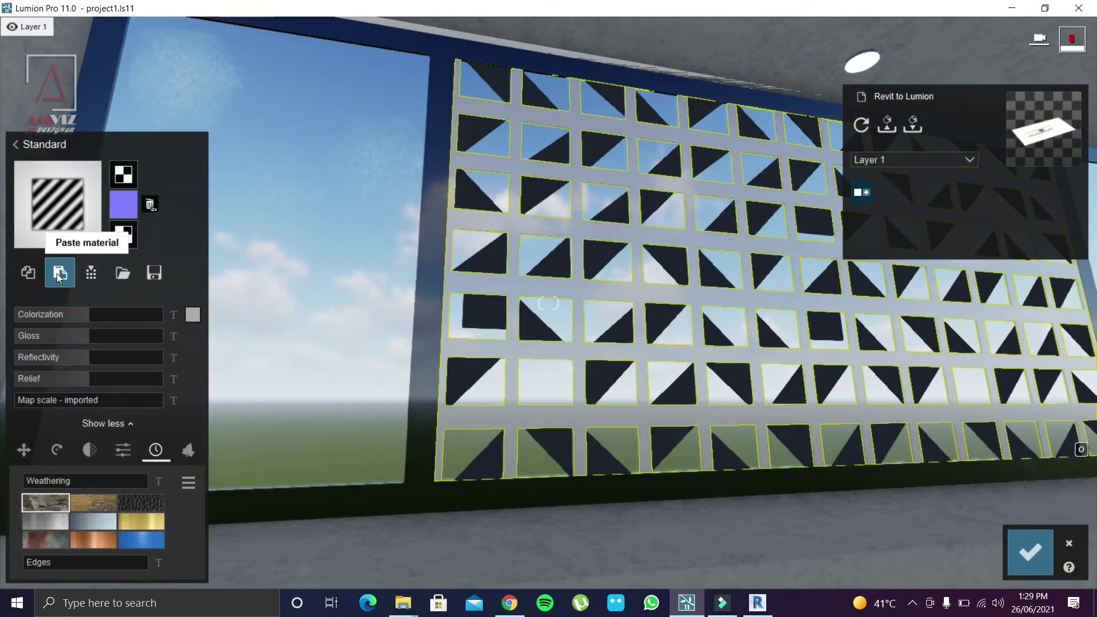
left_click(56, 273)
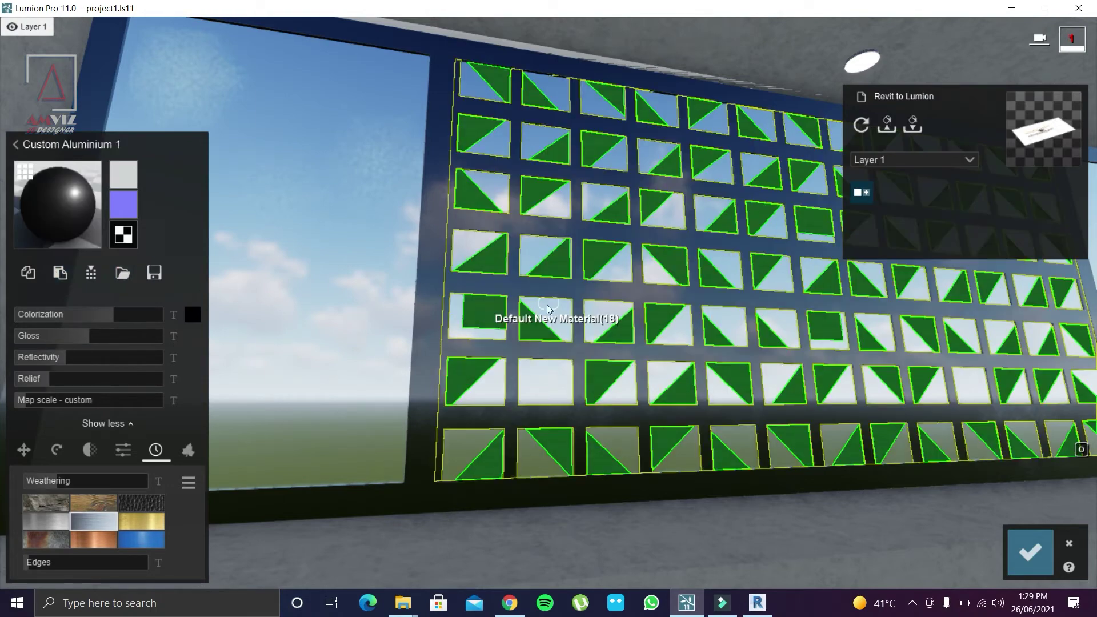
left_click(485, 311)
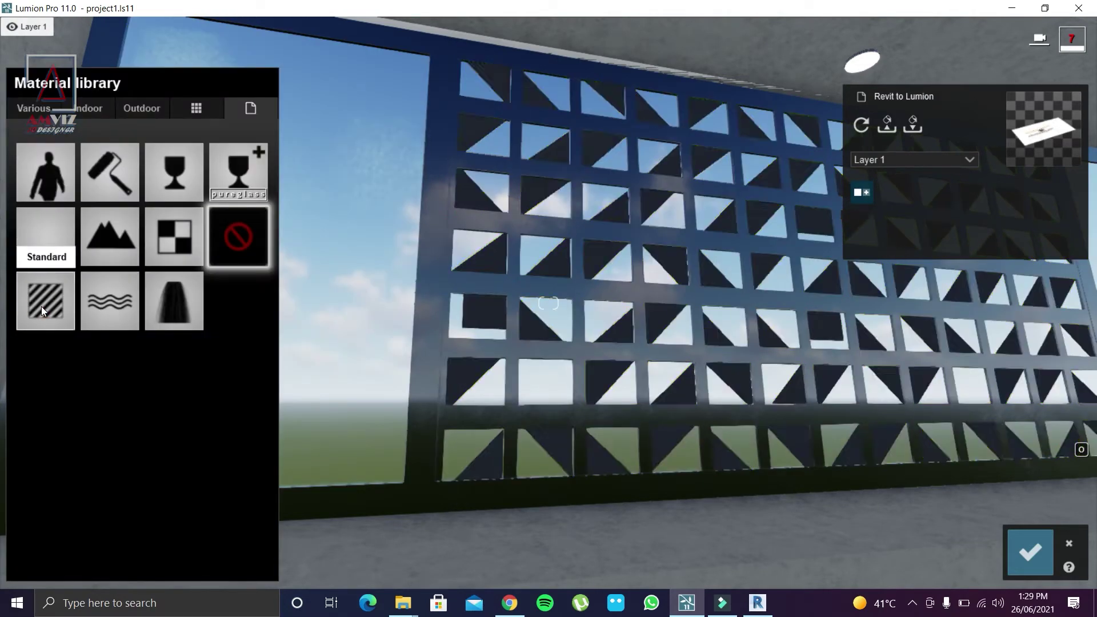
left_click(41, 306)
left_click(60, 273)
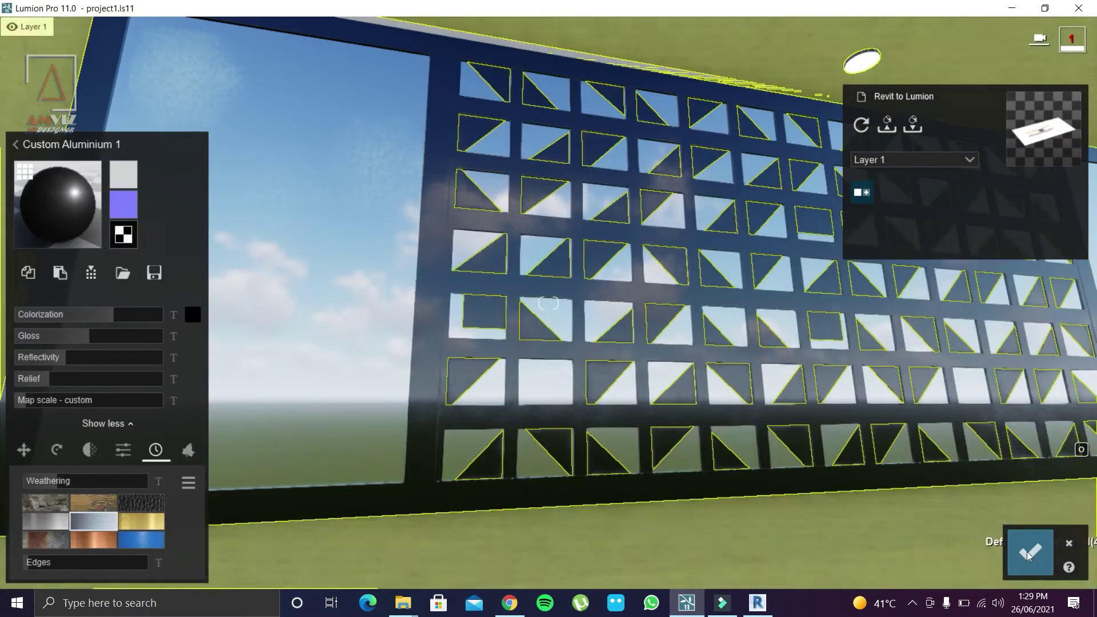
left_click(1031, 552)
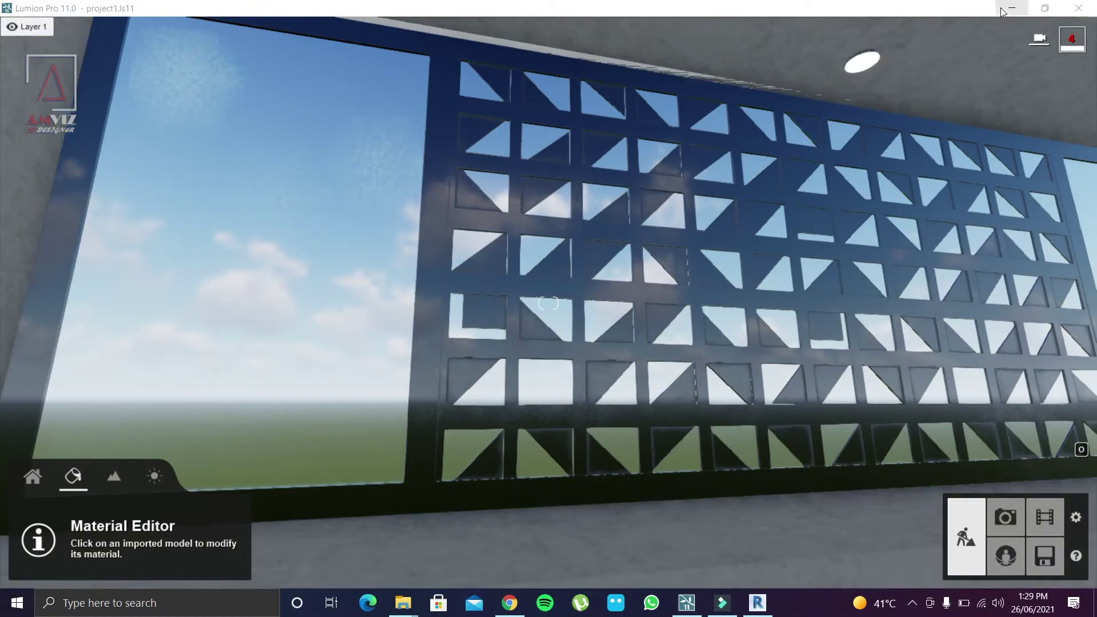
Step: Apply Milky Glass 003 to the green upper-floor wall
scroll(666, 400, "down", 5)
key("e")
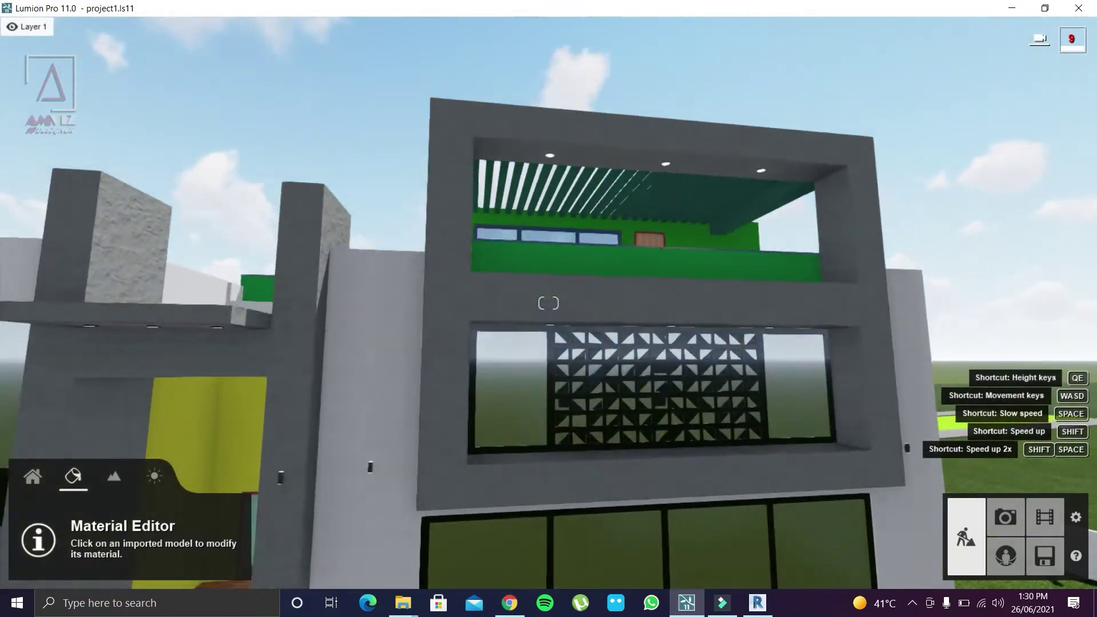
key("w")
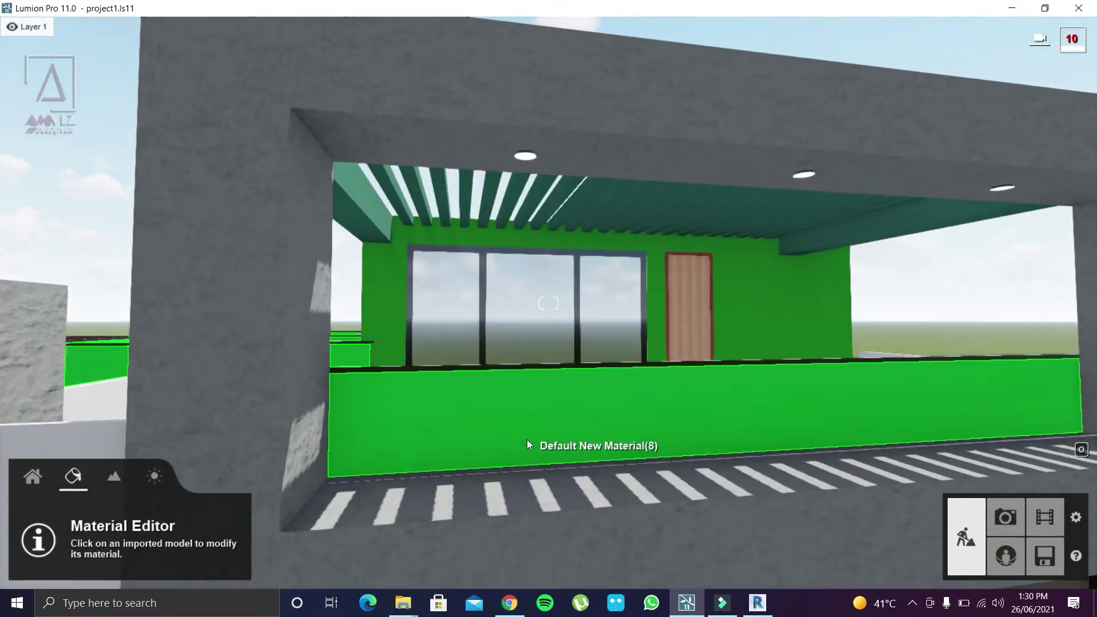
left_click(529, 439)
left_click(100, 152)
left_click(177, 412)
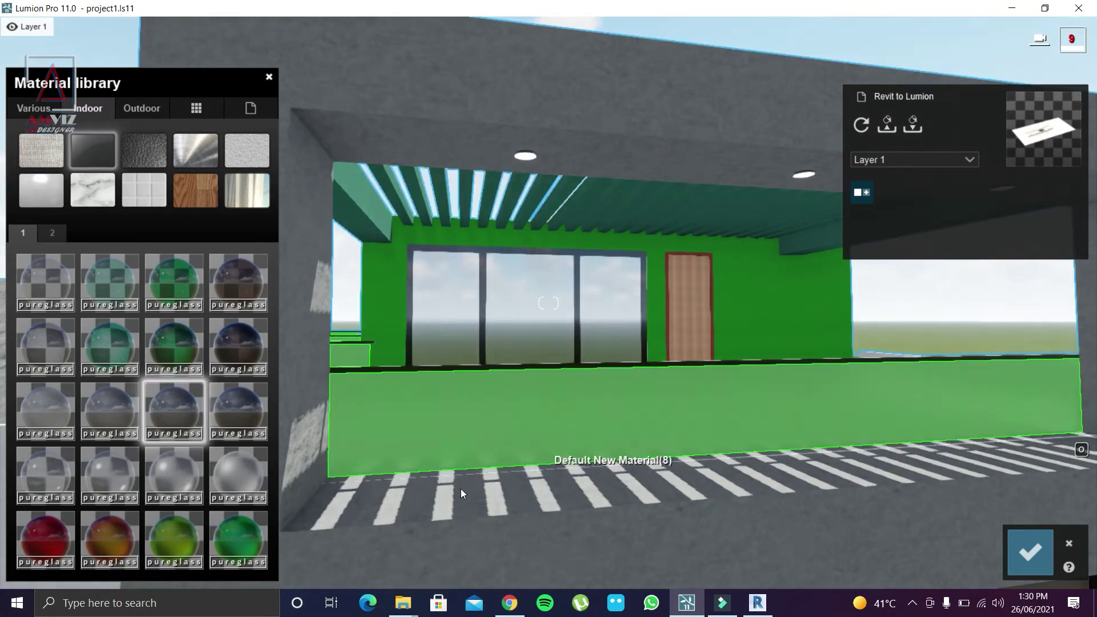
Step: Give the slatted canopy Evermotion Plaster 001 and copy it onto the ceiling
key("w")
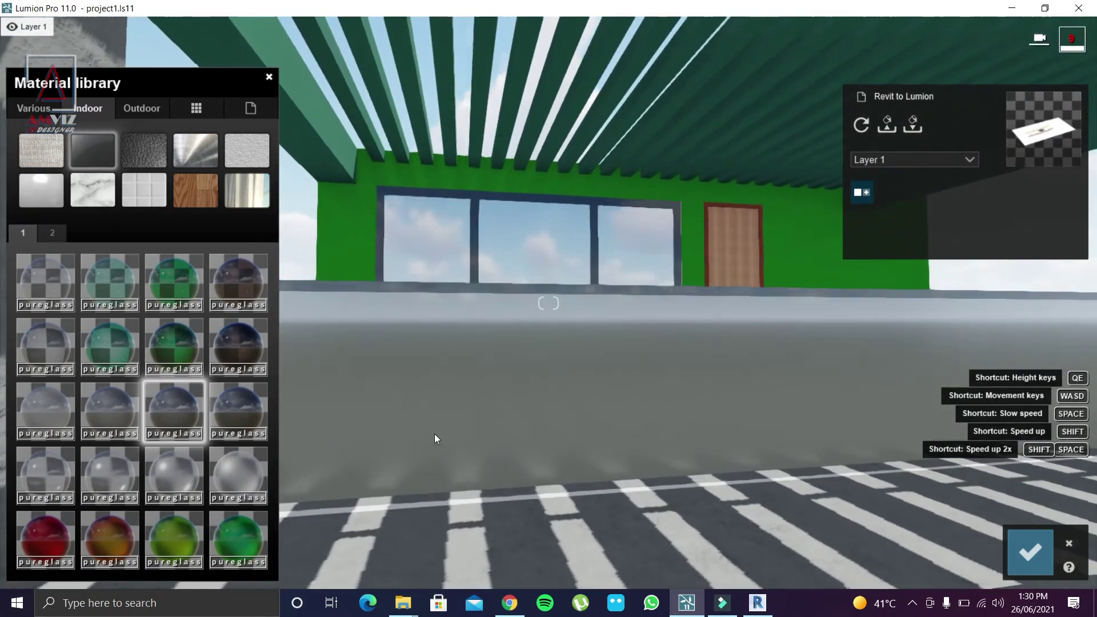
key("w")
right_click_drag(435, 439, 459, 275)
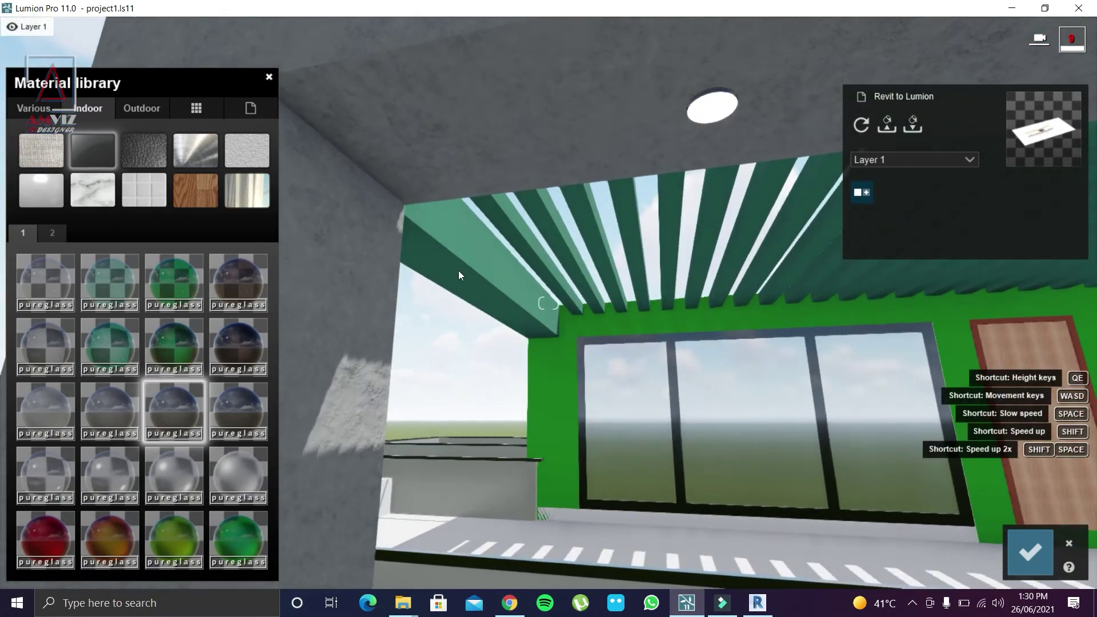
left_click(460, 270)
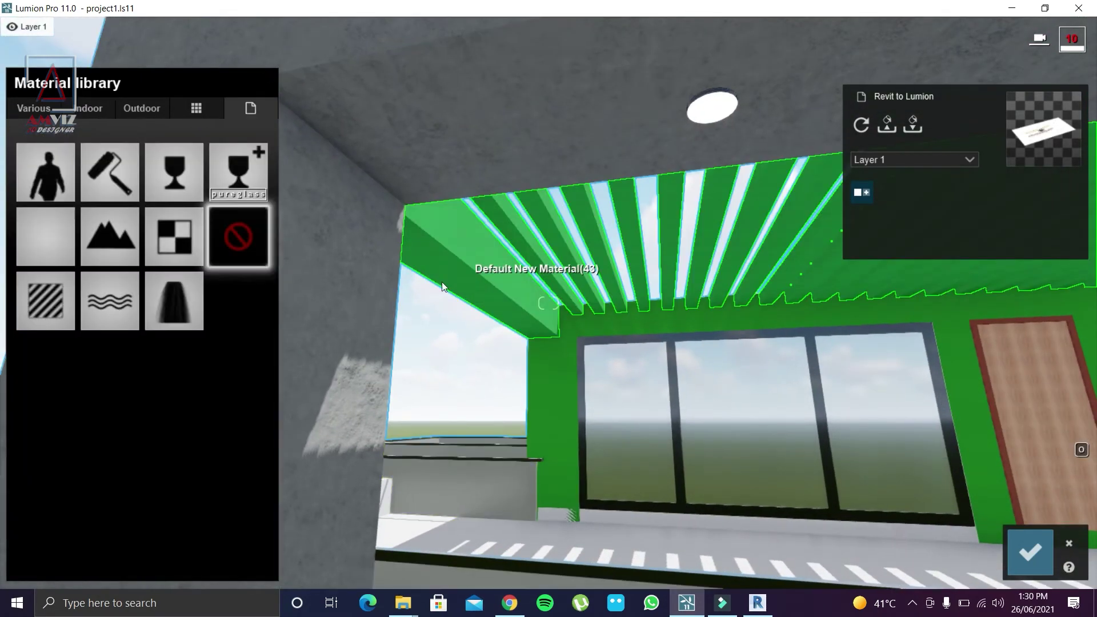
left_click(88, 108)
left_click(142, 108)
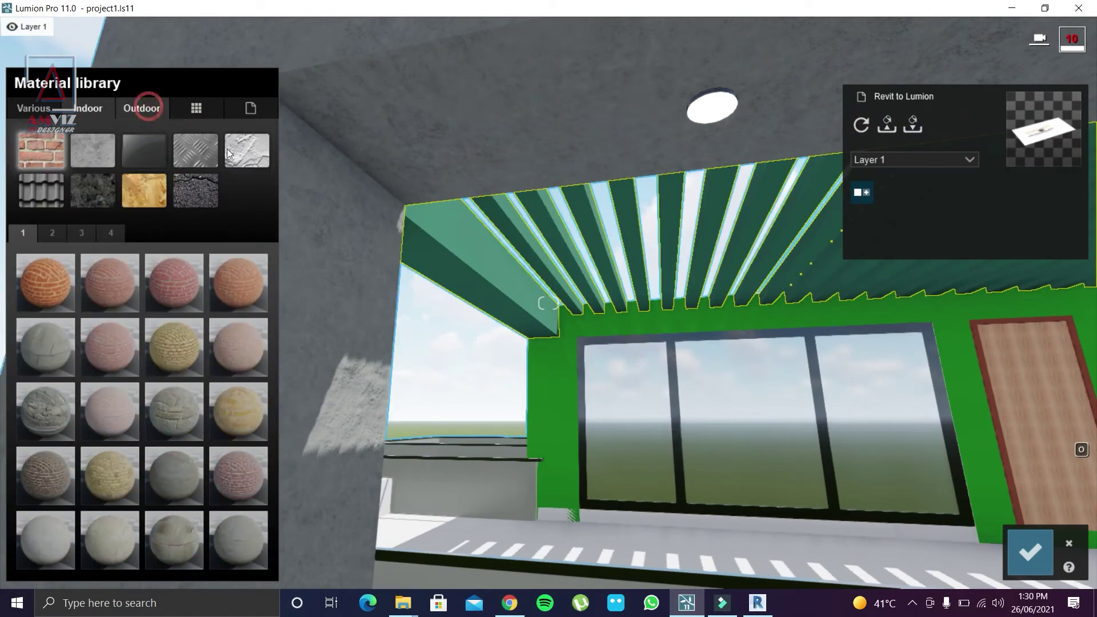
left_click(247, 151)
left_click(44, 293)
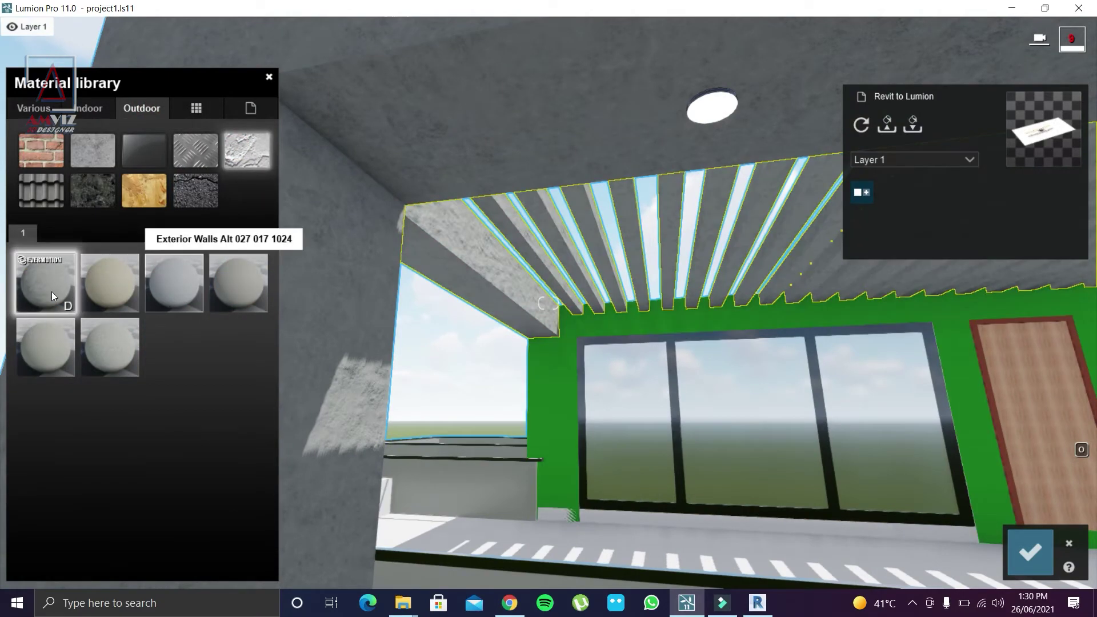
left_click(50, 289)
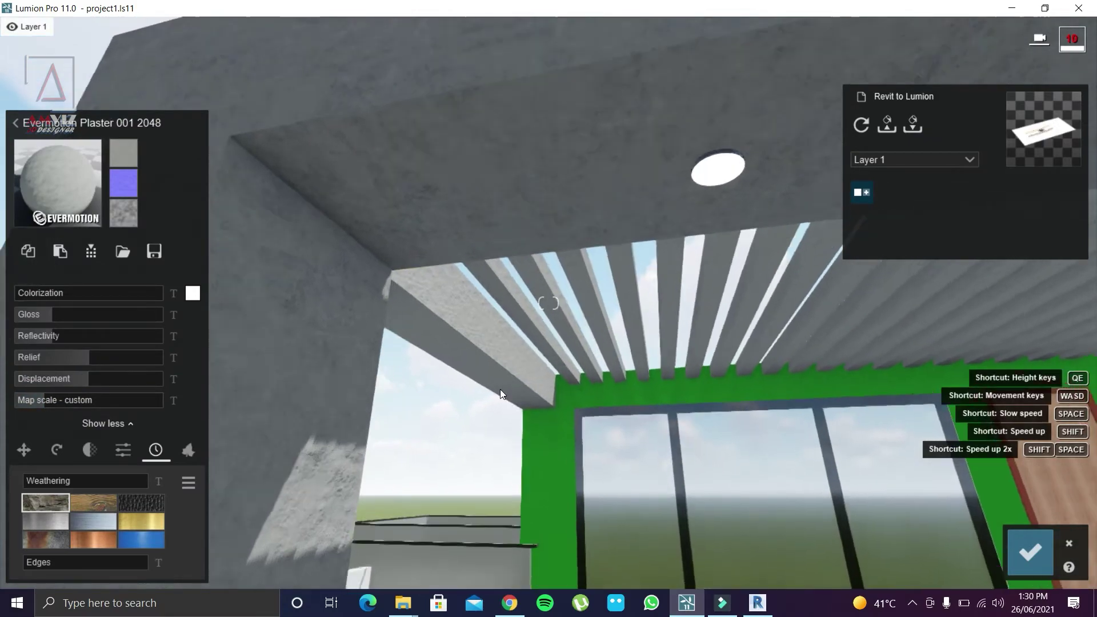
right_click_drag(515, 400, 393, 198)
left_click(28, 251)
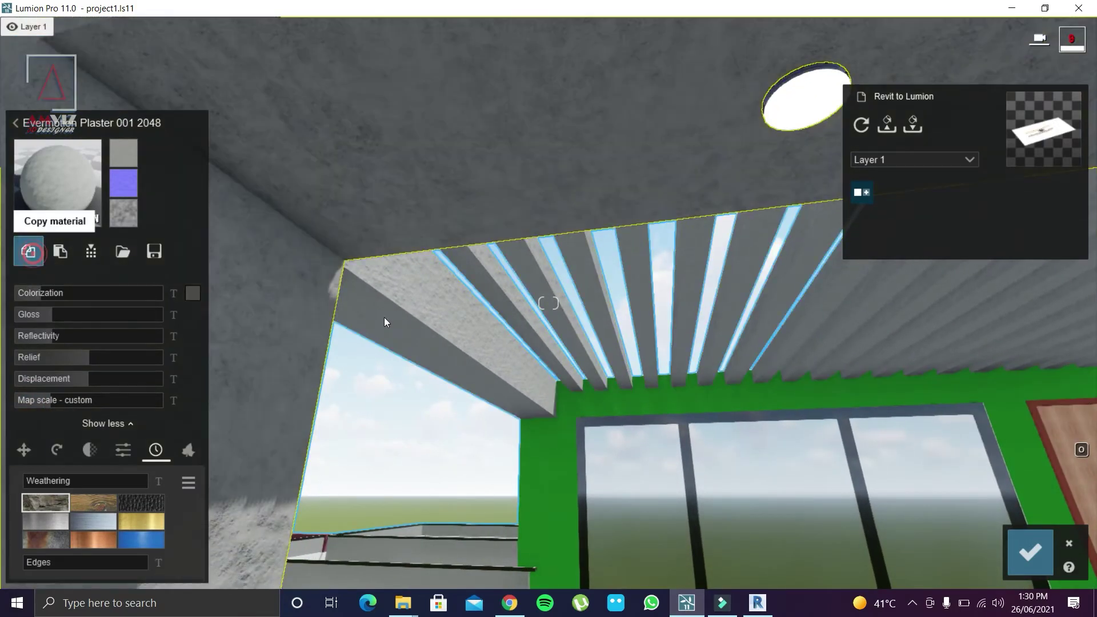
left_click(60, 251)
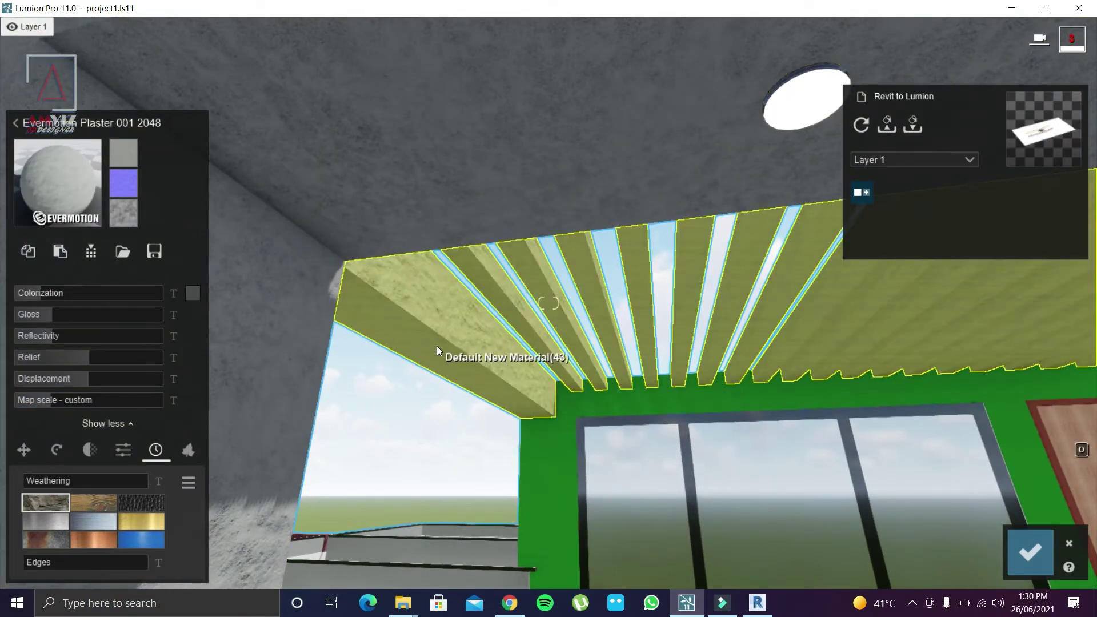
Step: Make the bright green wall a plain Standard material with reduced reflectivity
right_click_drag(429, 363, 426, 446)
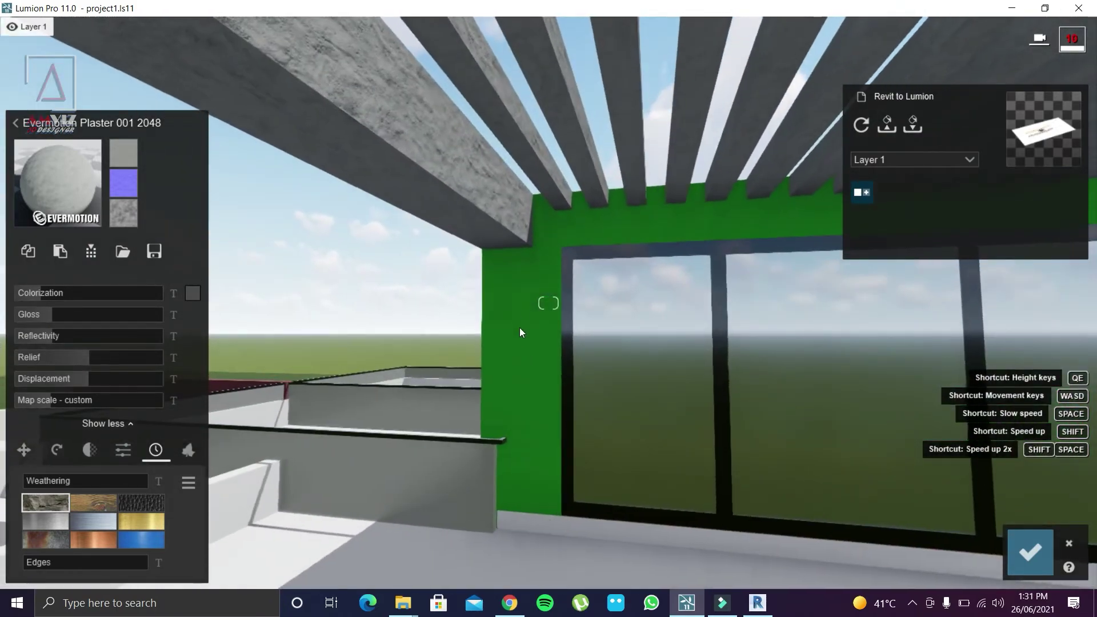
left_click(519, 330)
left_click(53, 304)
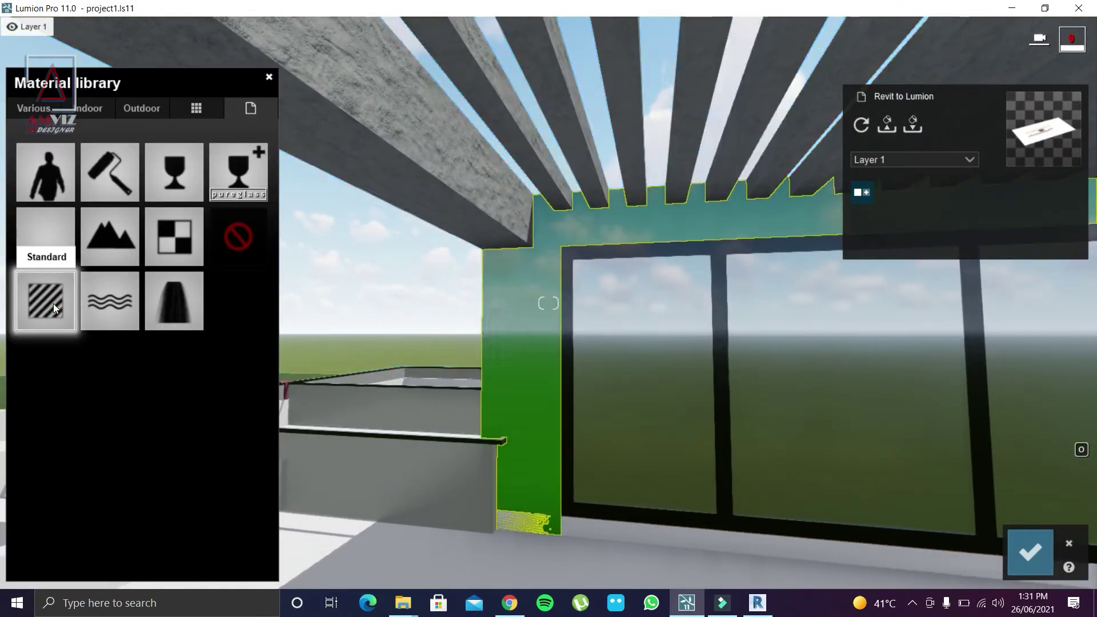
left_click_drag(22, 359, 2, 361)
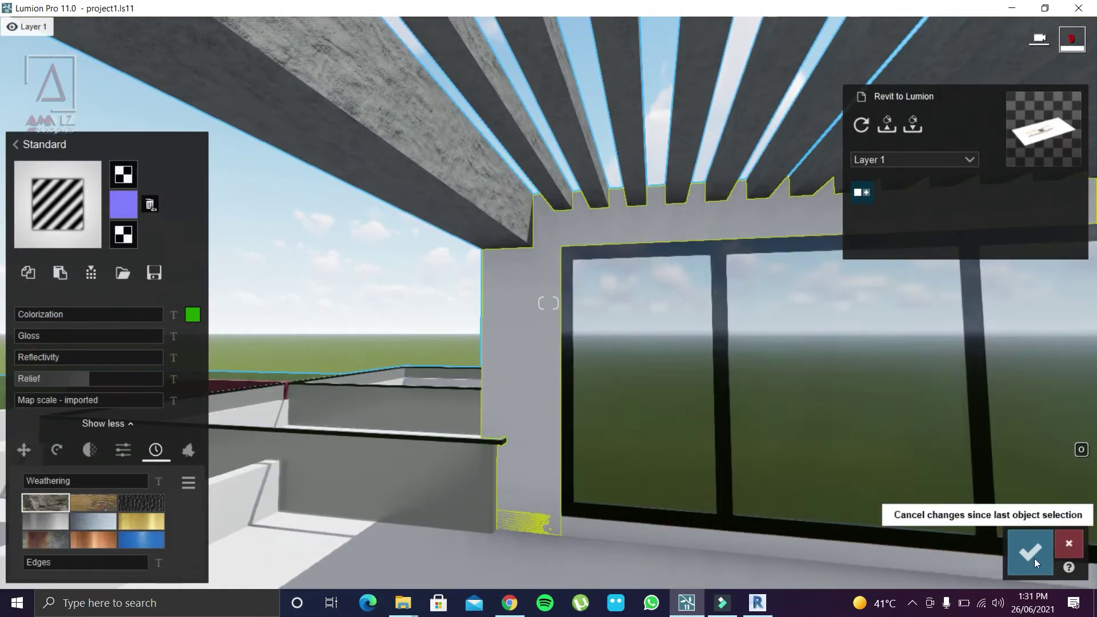
left_click(1069, 544)
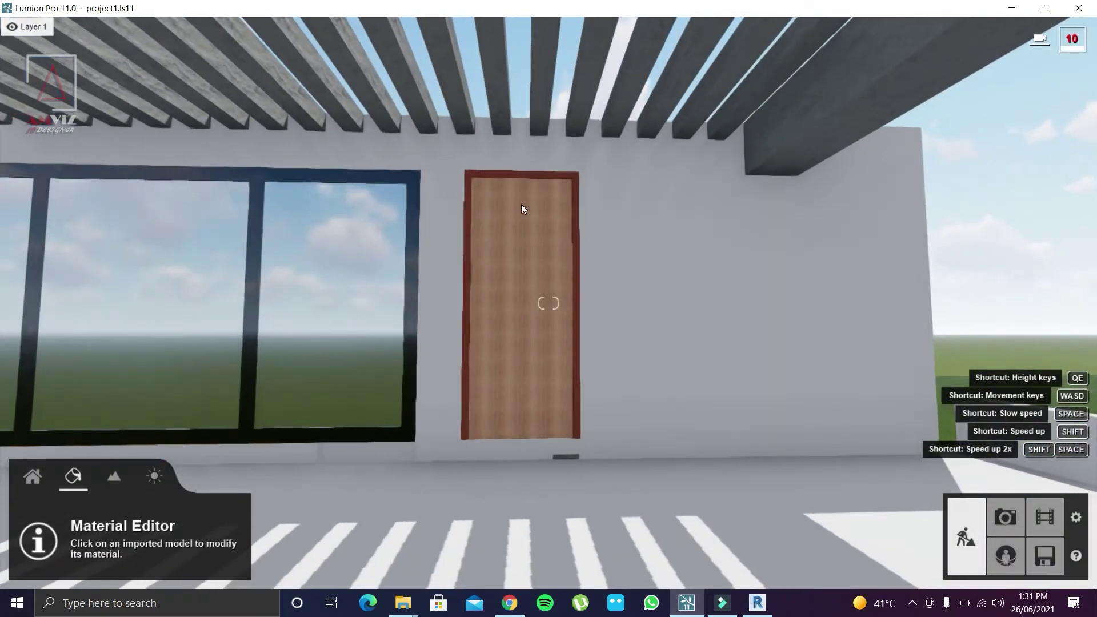
Step: Give the door Polii Wood Flooring 042 2K with slightly raised gloss
left_click(523, 200)
left_click(143, 109)
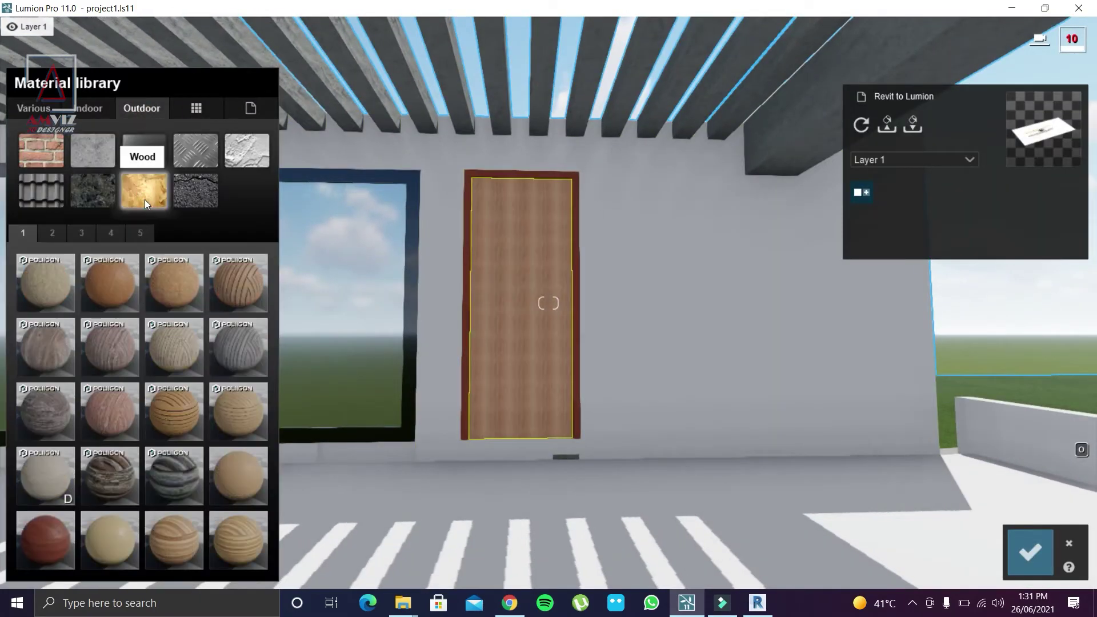
left_click(53, 233)
left_click(106, 484)
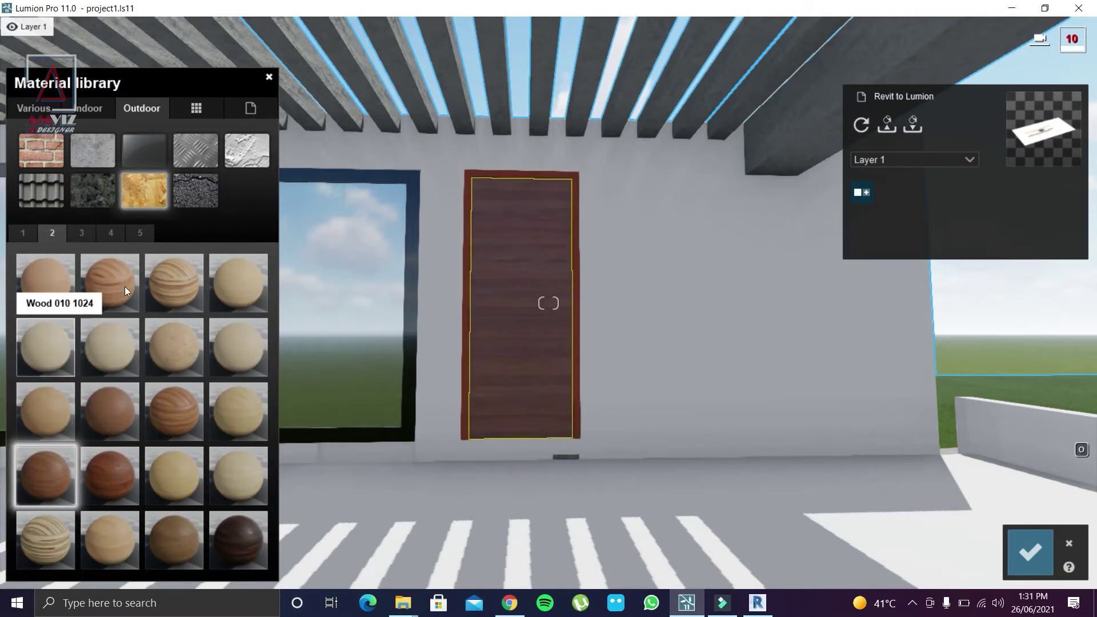
left_click(89, 108)
left_click(195, 189)
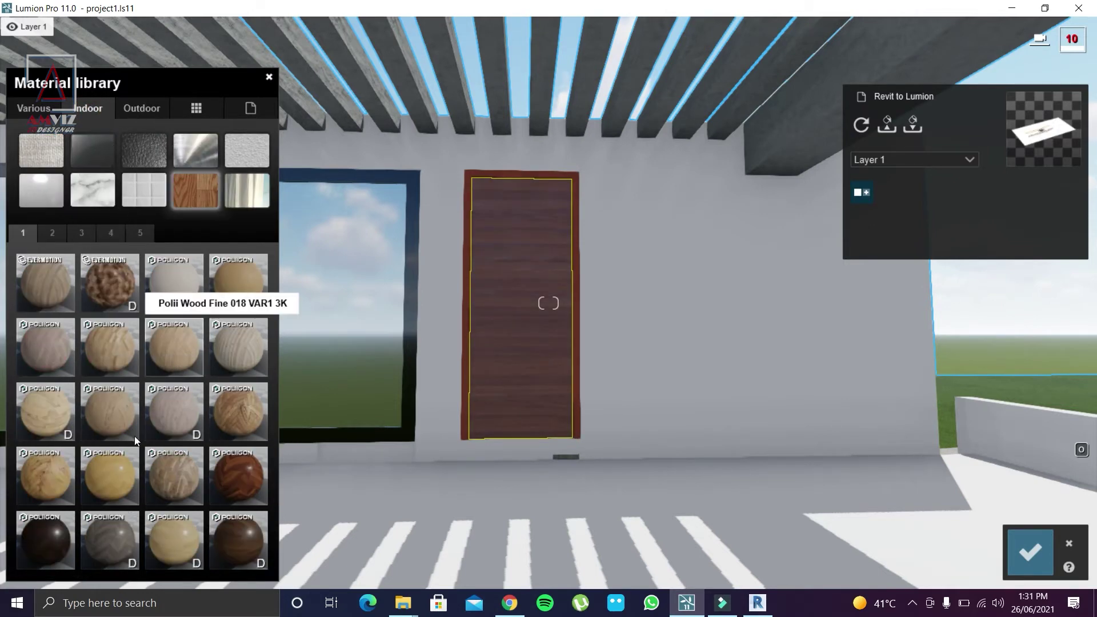
left_click(110, 540)
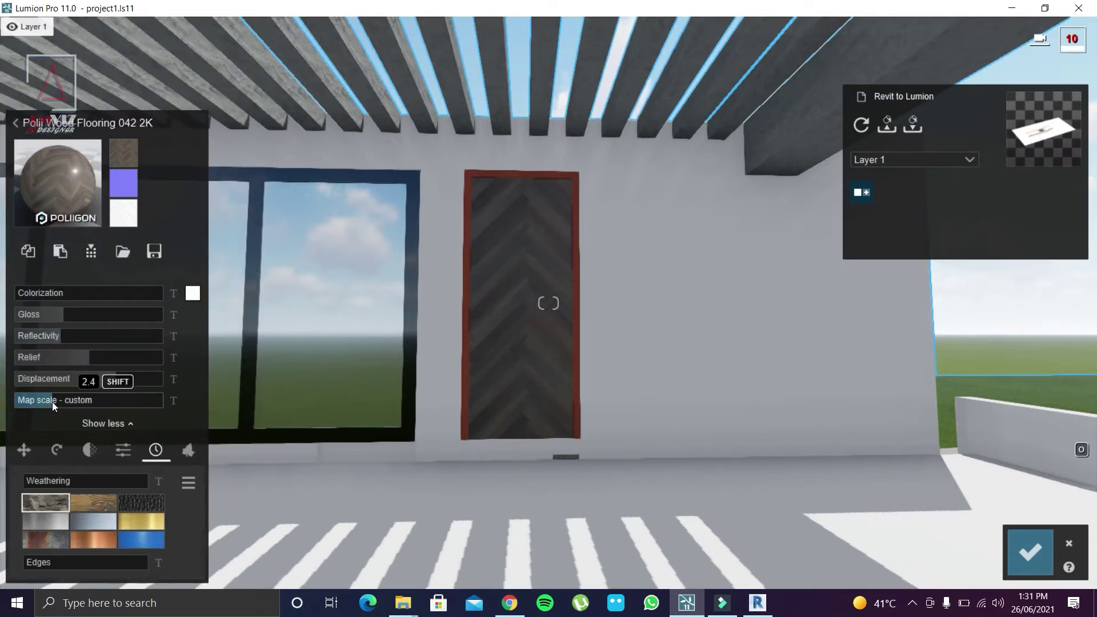
left_click_drag(41, 315, 54, 314)
Step: Apply the matching indoor wood to the door frame
left_click(573, 207)
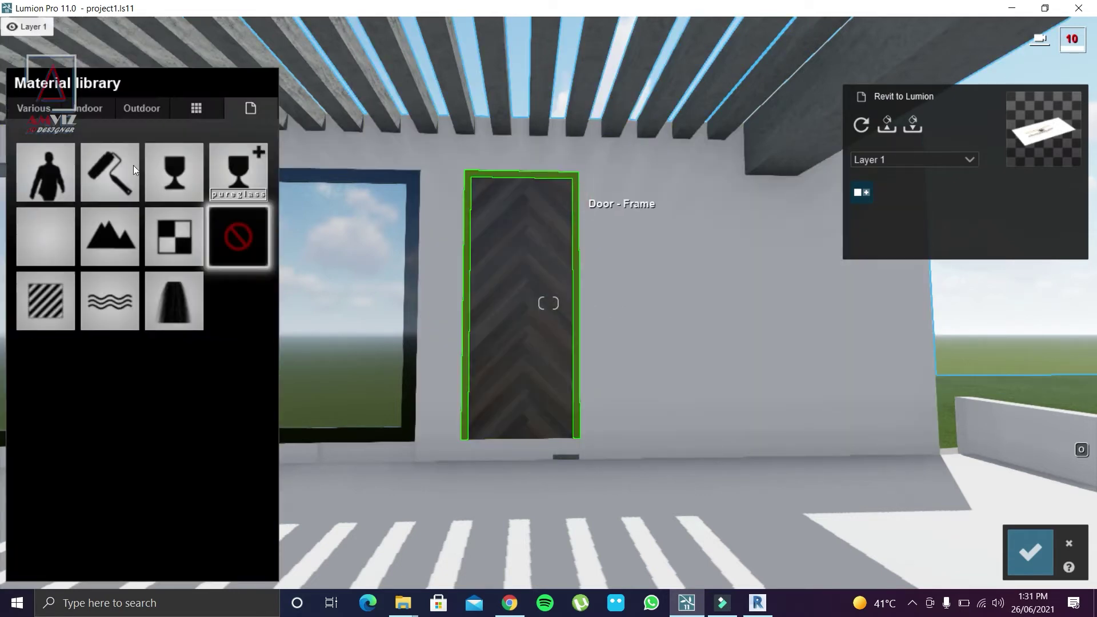
left_click(150, 109)
left_click(93, 111)
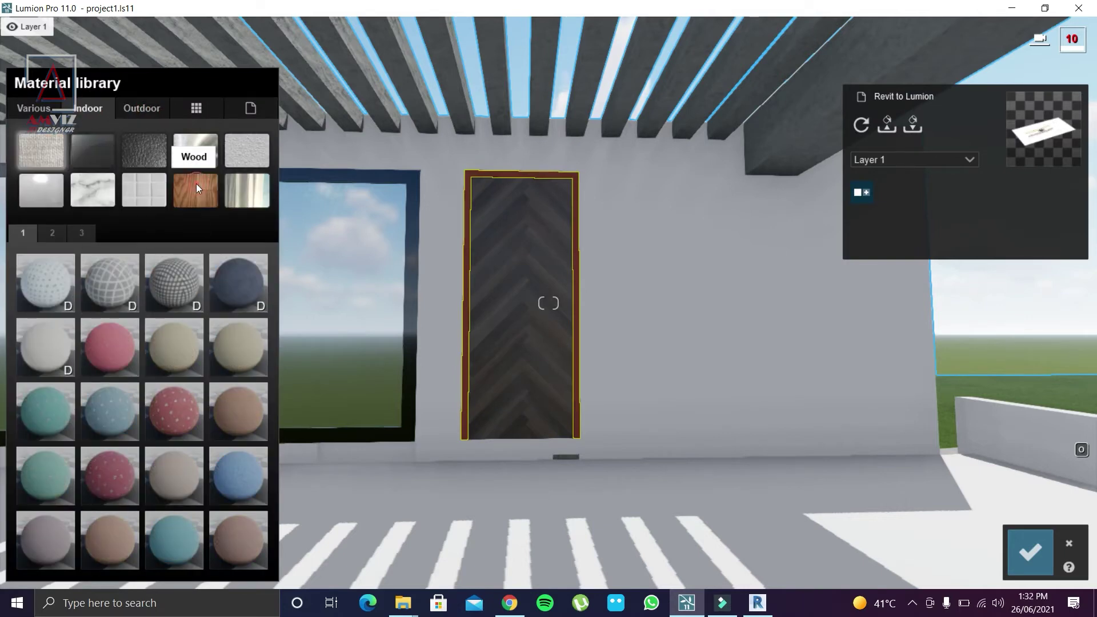
left_click(196, 184)
left_click(502, 255)
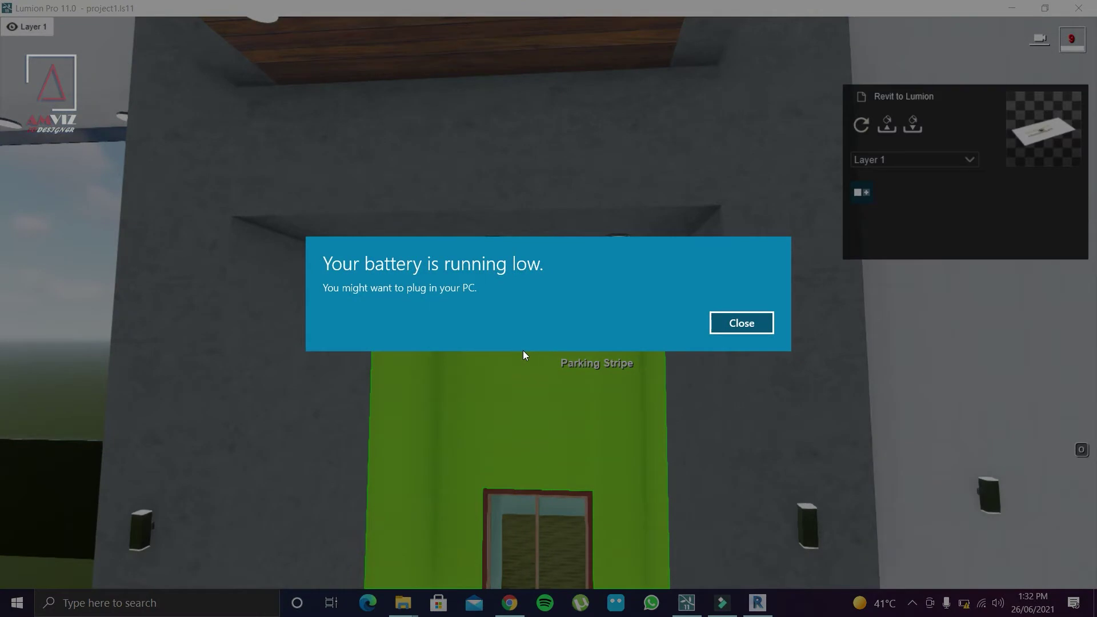
Step: Change the green entrance wall to a white Color material
left_click(523, 352)
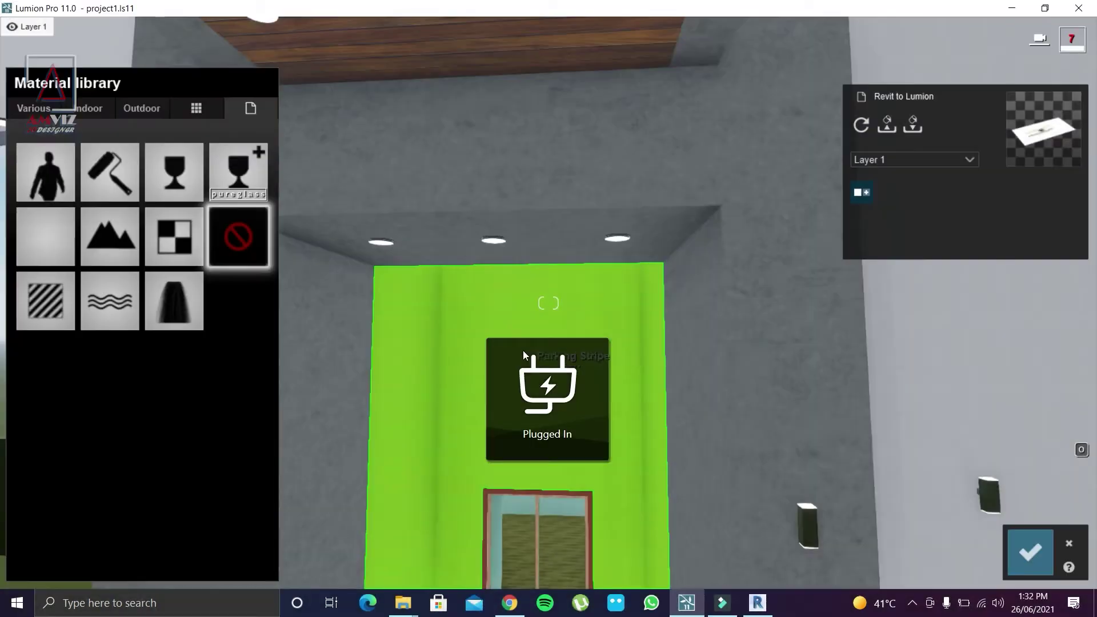
left_click(108, 172)
left_click(241, 365)
left_click(1011, 550)
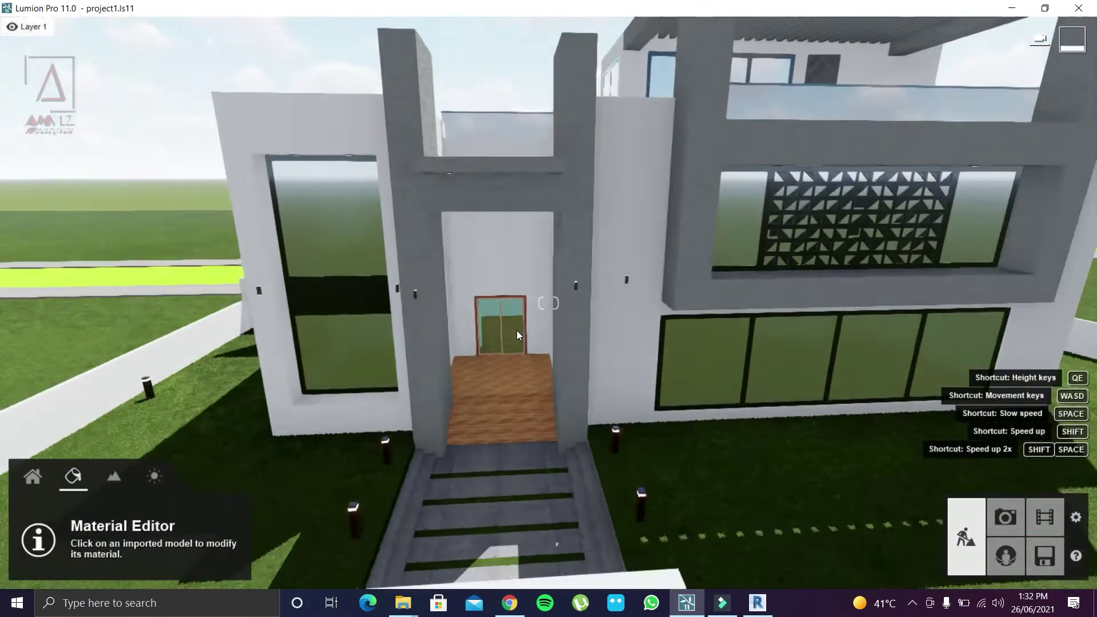
Step: Apply Custom_Aluminium 1 with colorization 0.7 to the whole sliding door frame
key("w")
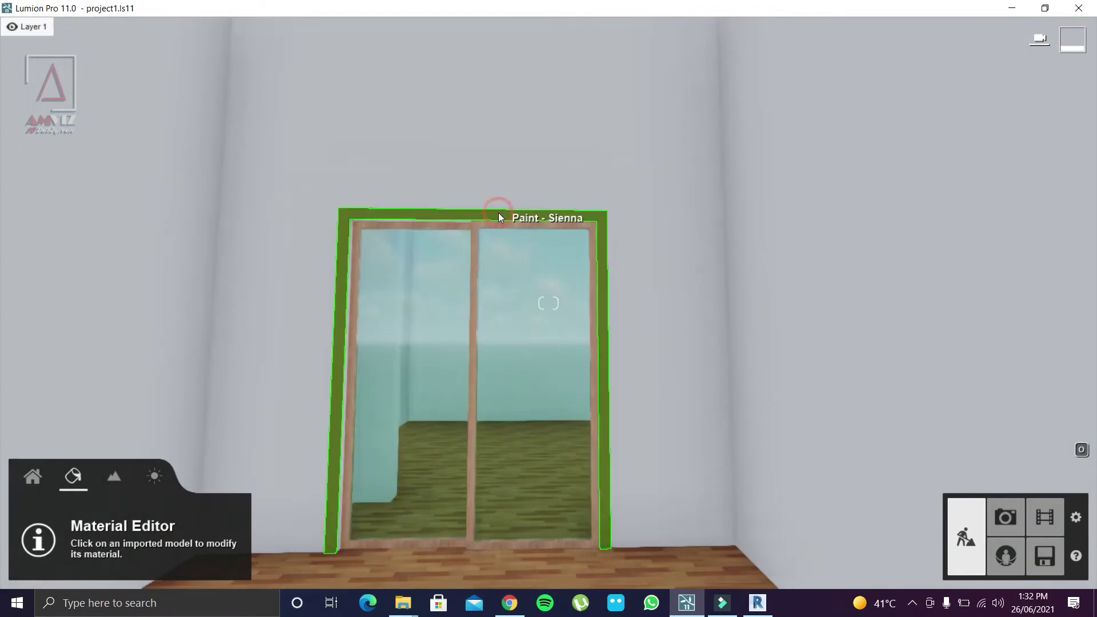
left_click(499, 213)
left_click(142, 108)
left_click(121, 296)
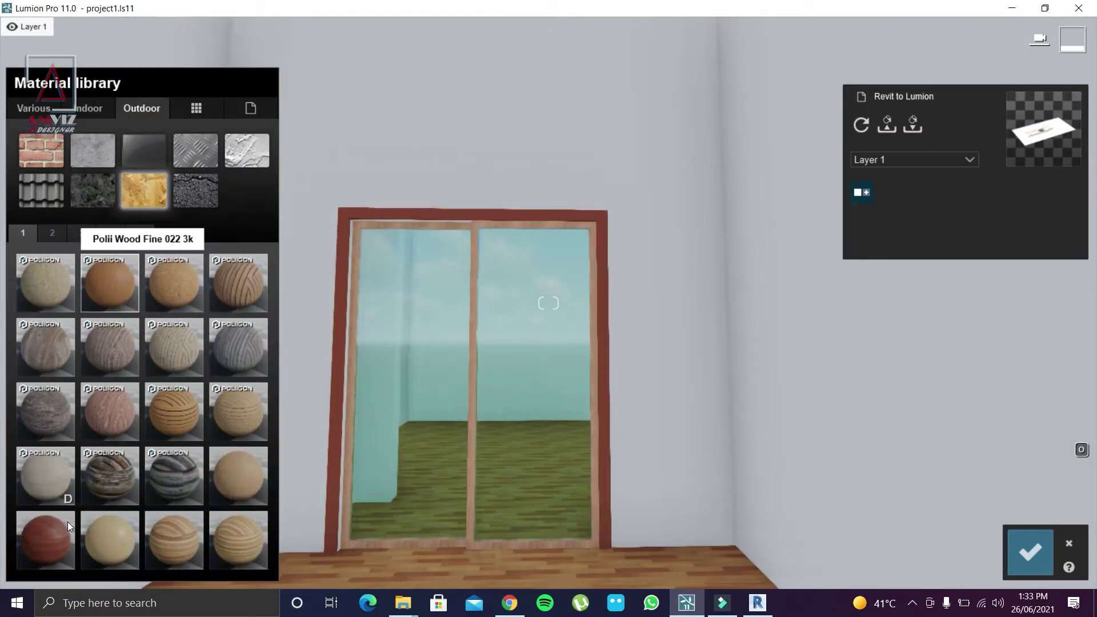
left_click(196, 109)
left_click(230, 217)
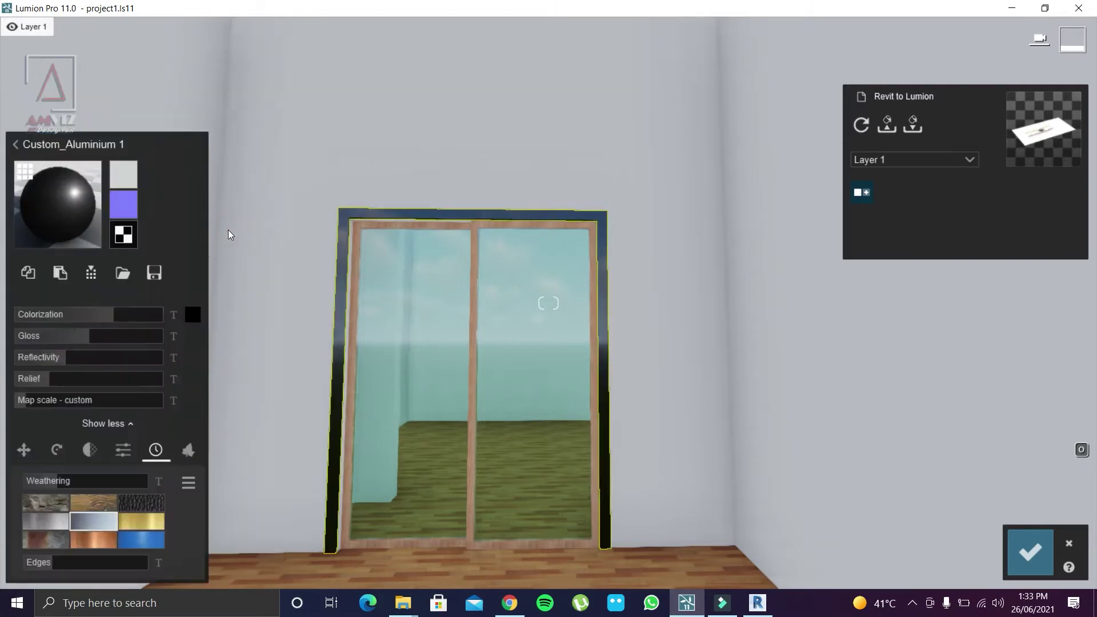
left_click_drag(114, 314, 45, 282)
left_click(32, 241)
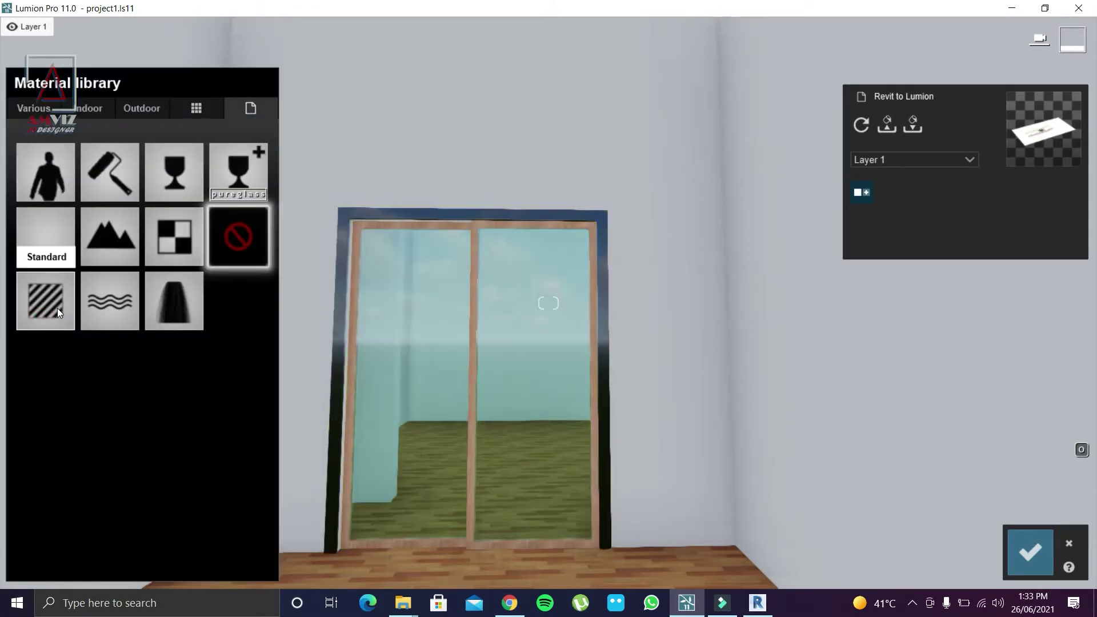
left_click(55, 307)
left_click(59, 273)
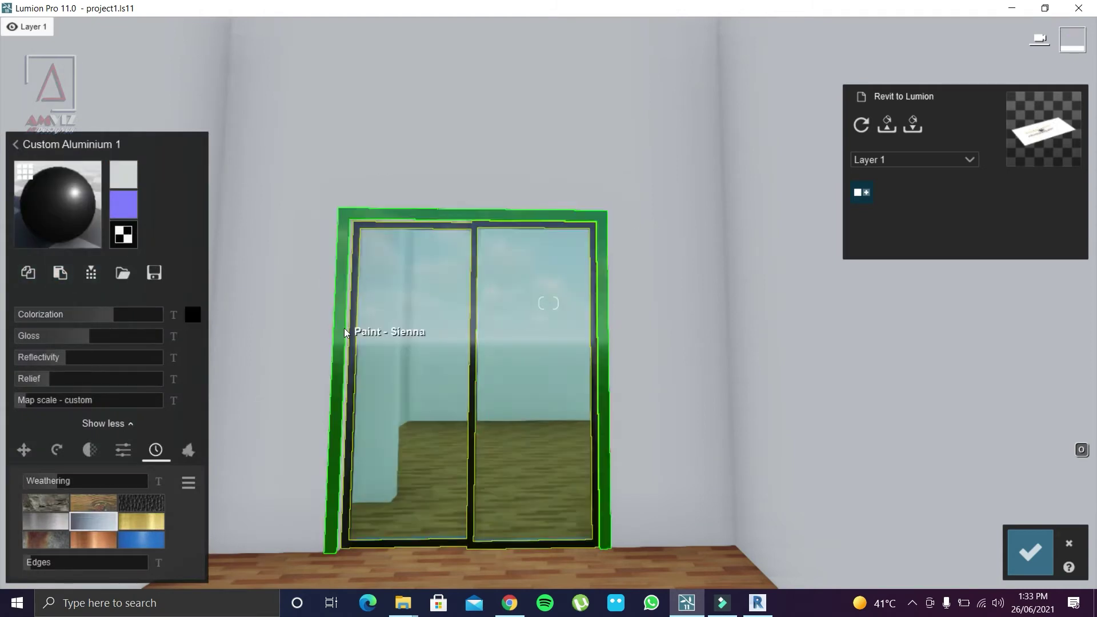
Step: Retune the door glass: cyan tint, transparency 0.9, reflectivity 0.0
left_click(401, 320)
left_click(108, 393)
left_click(28, 374)
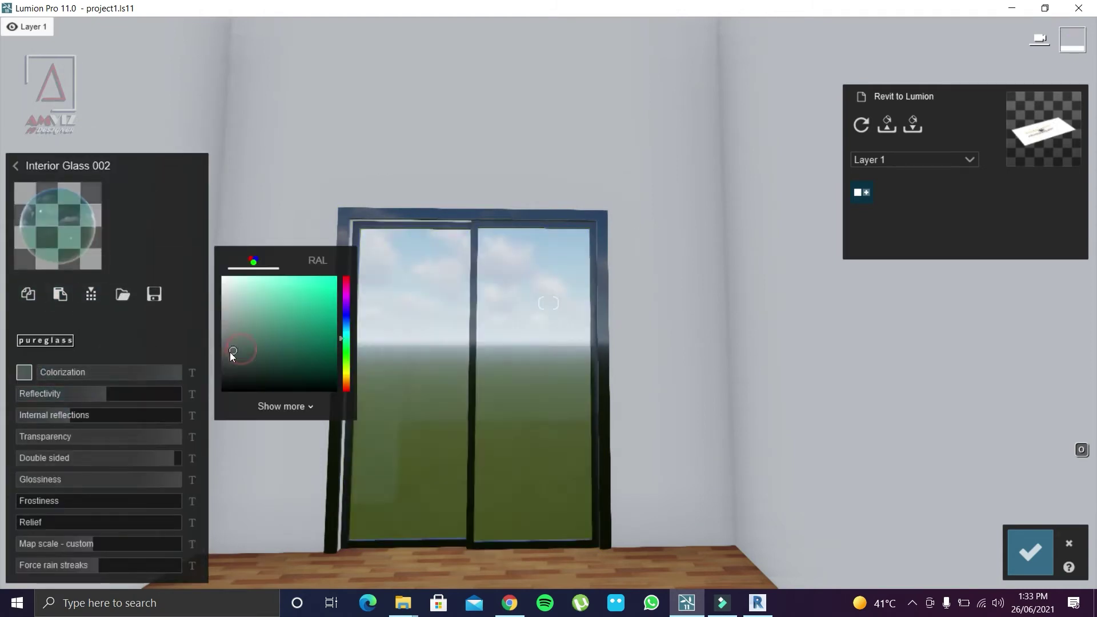
left_click(346, 329)
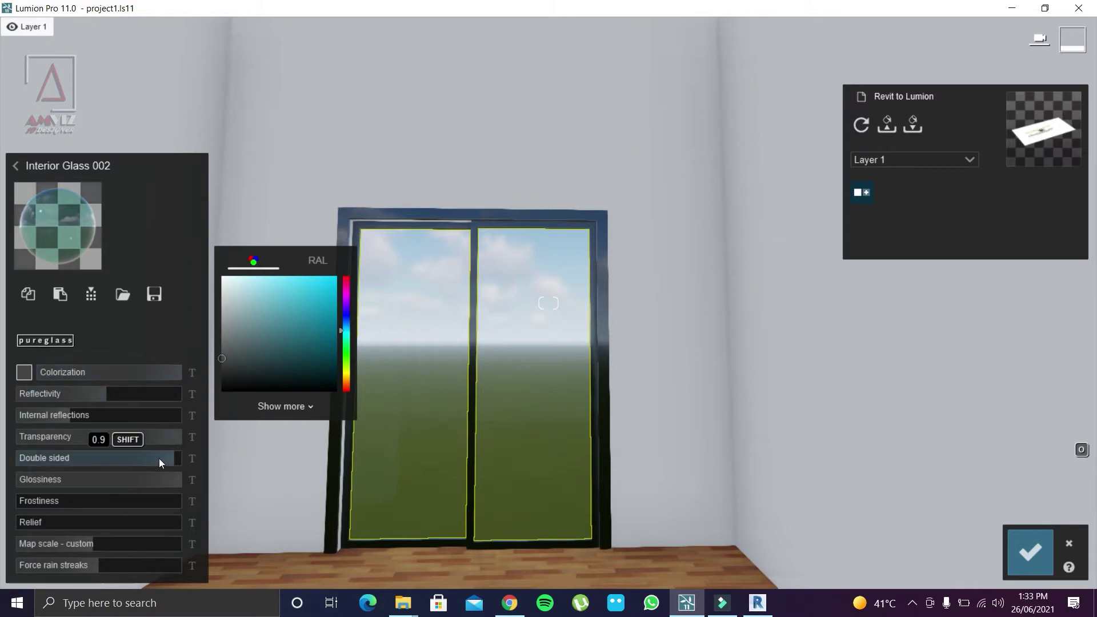
left_click(109, 393)
left_click(123, 415)
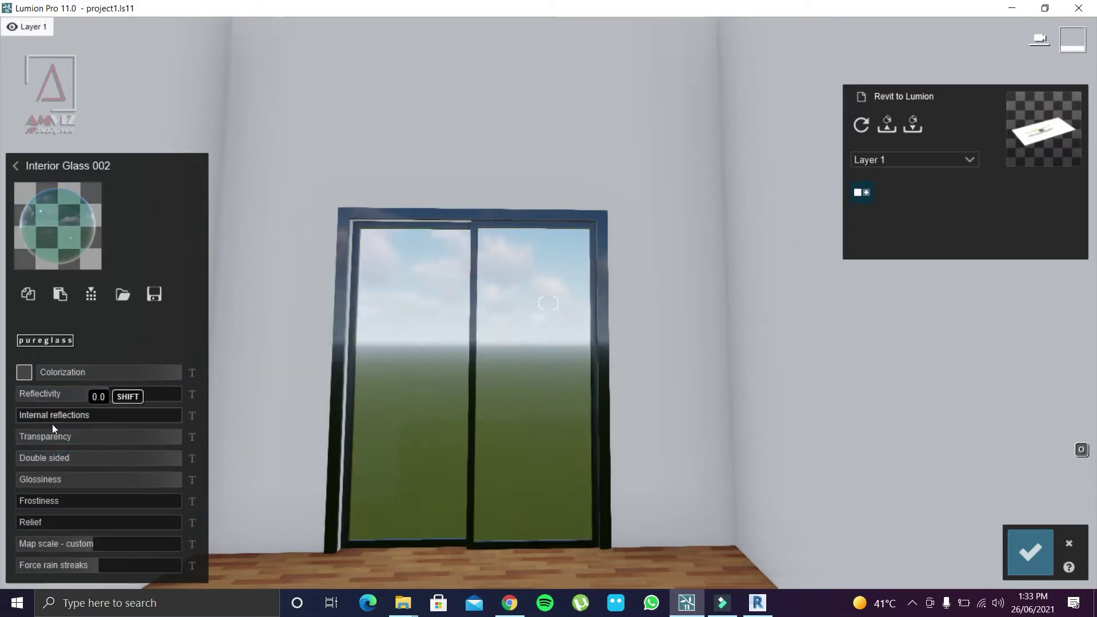
left_click(1031, 552)
Step: Select the floor and browse the indoor marble materials for it
right_click_drag(599, 311, 507, 405)
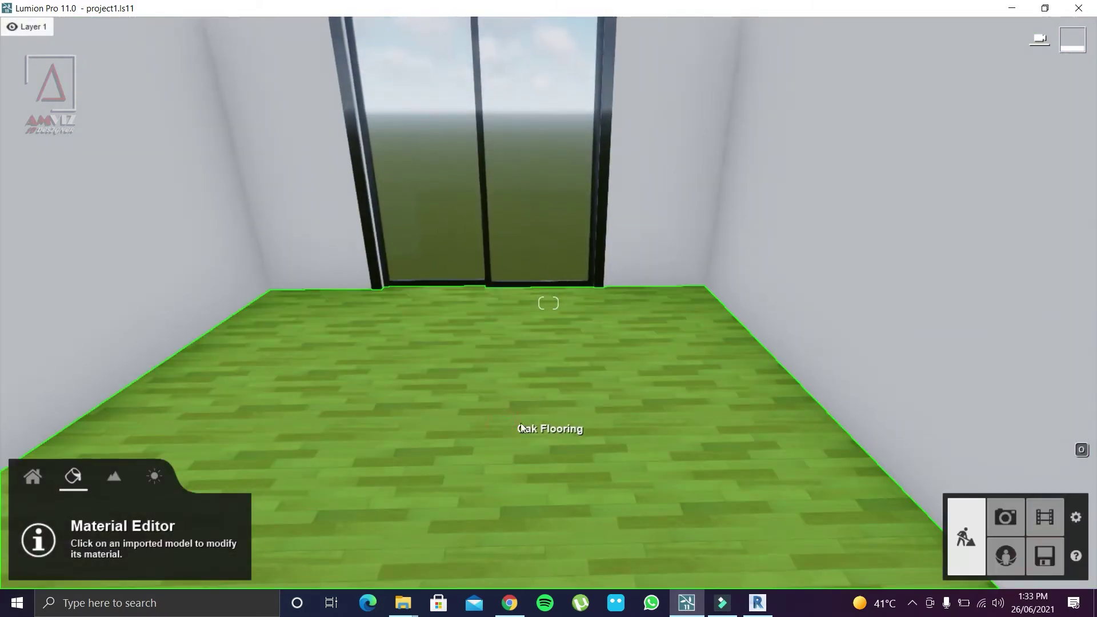
left_click(521, 423)
left_click(98, 112)
left_click(92, 190)
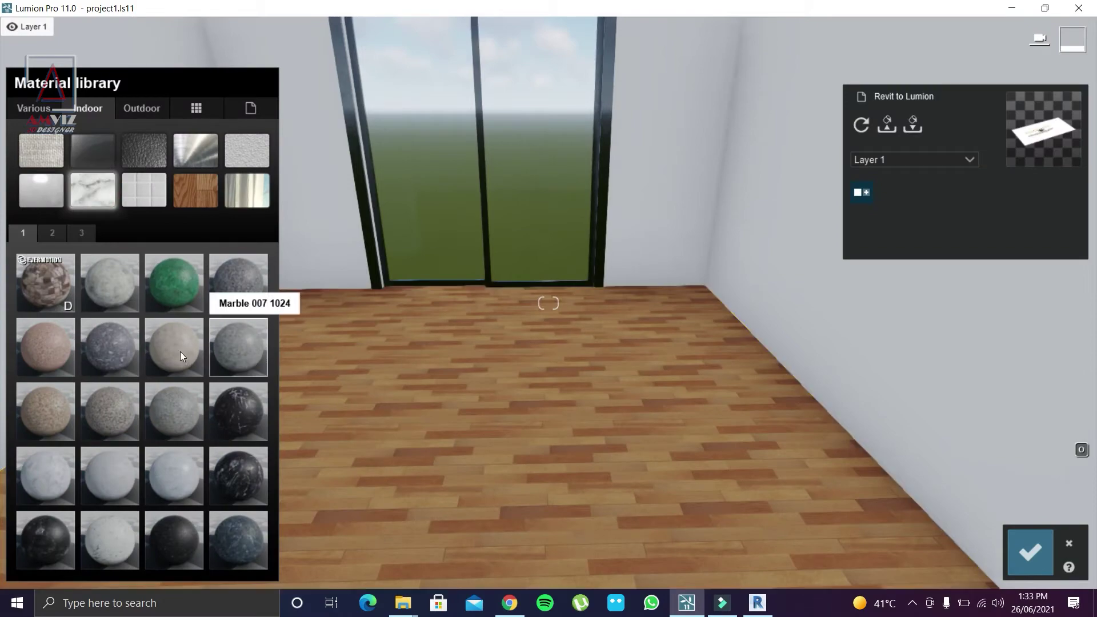
Step: Give the floor Polii Marble 011 with a darker tint and 0.4 colorization
left_click(174, 347)
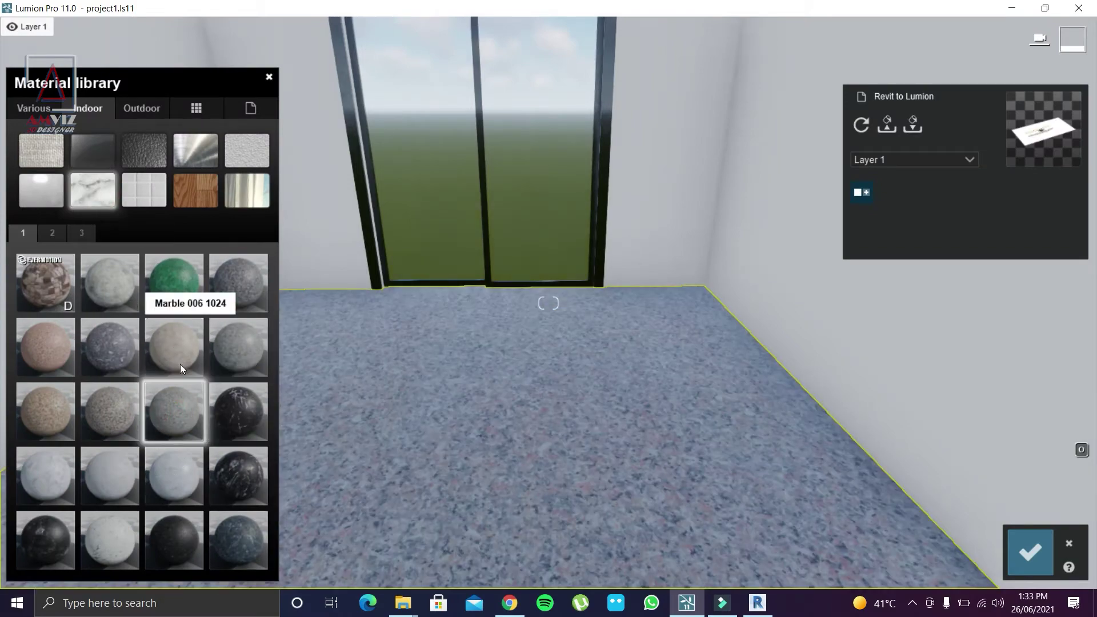
left_click(52, 233)
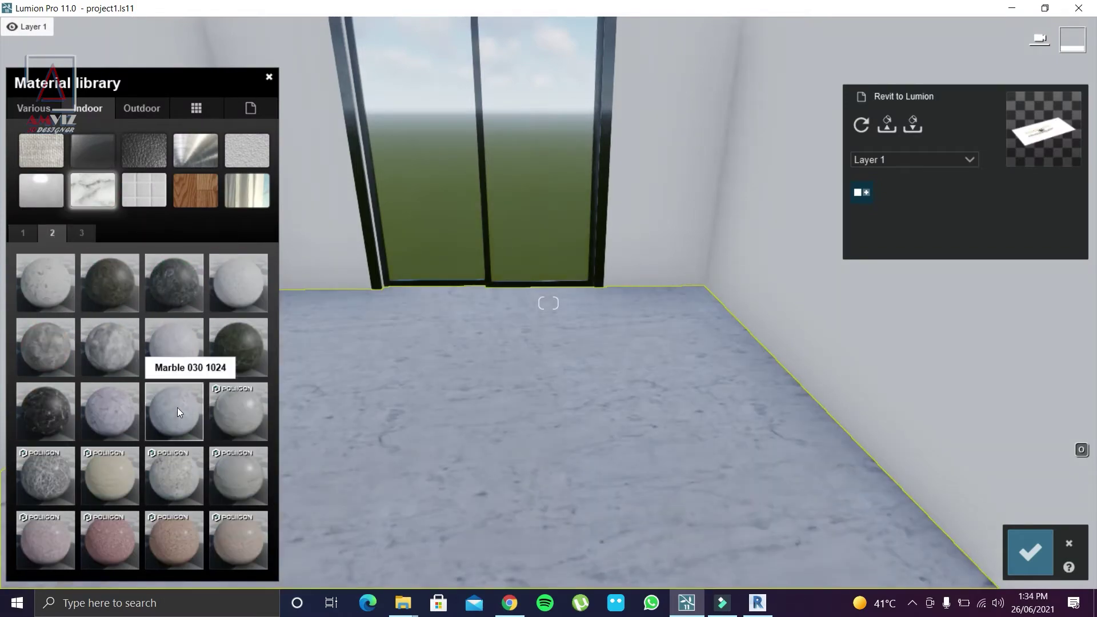
left_click(237, 412)
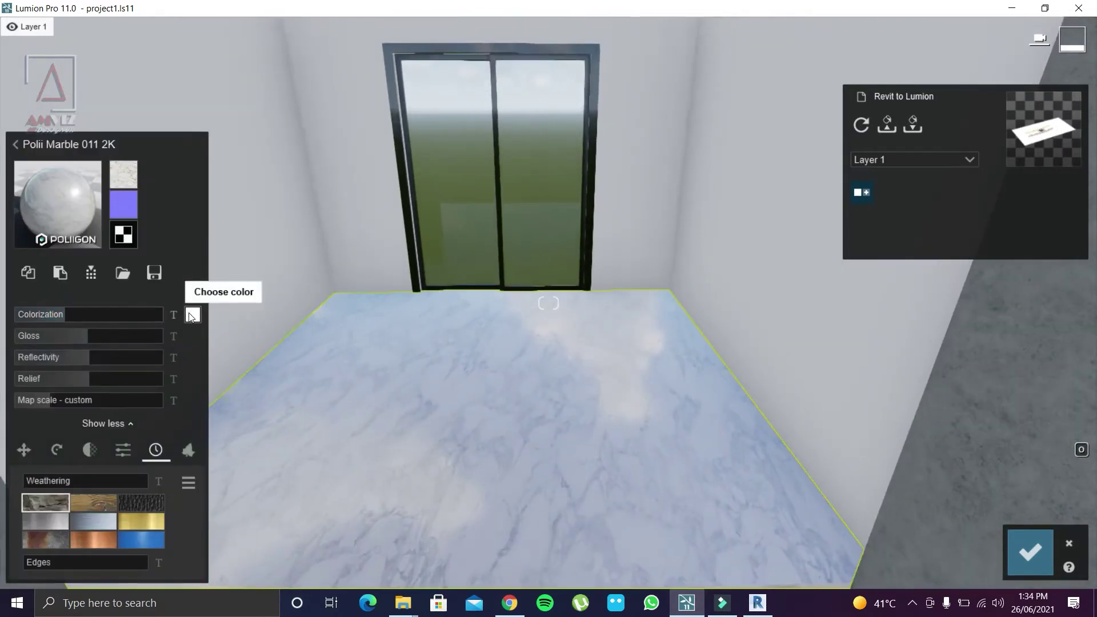
left_click(192, 315)
left_click_drag(218, 348, 226, 393)
mouse_move(64, 314)
left_mouse_down()
mouse_move(108, 314)
mouse_move(14, 315)
left_mouse_up()
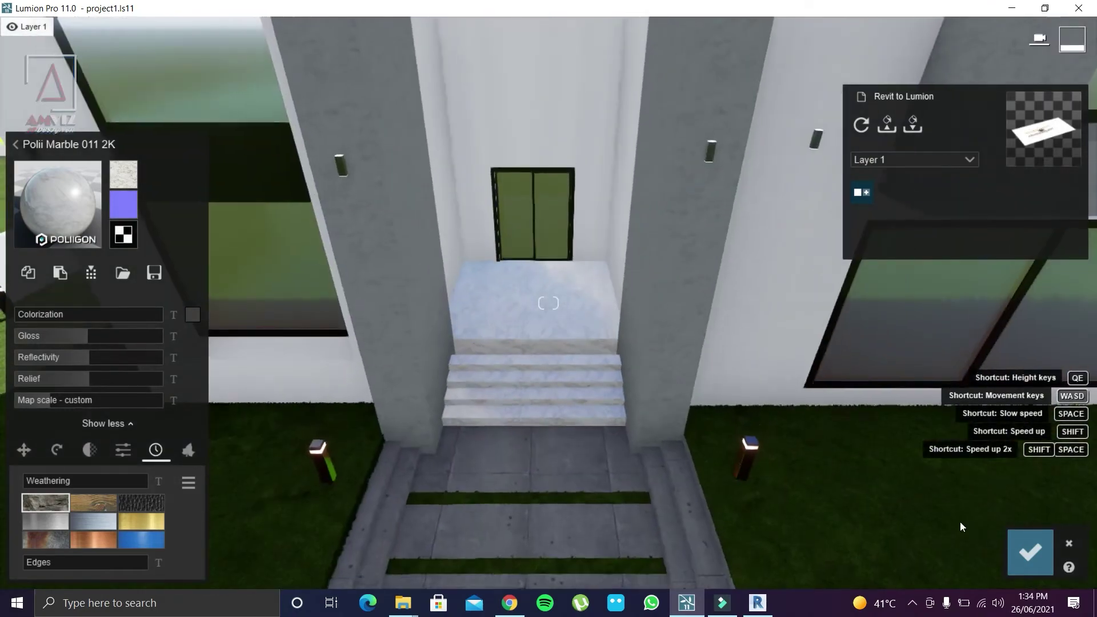
left_click(1030, 552)
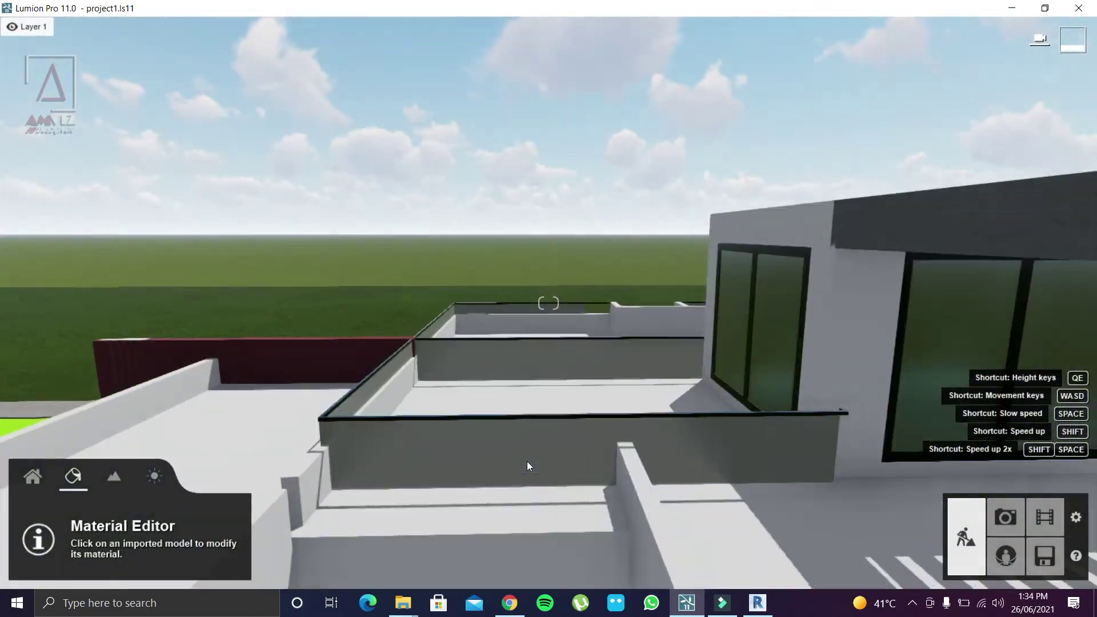
Step: Clad the maroon wall in Polii Wood Flooring 045 2K with raised gloss
right_click_drag(527, 462, 450, 420)
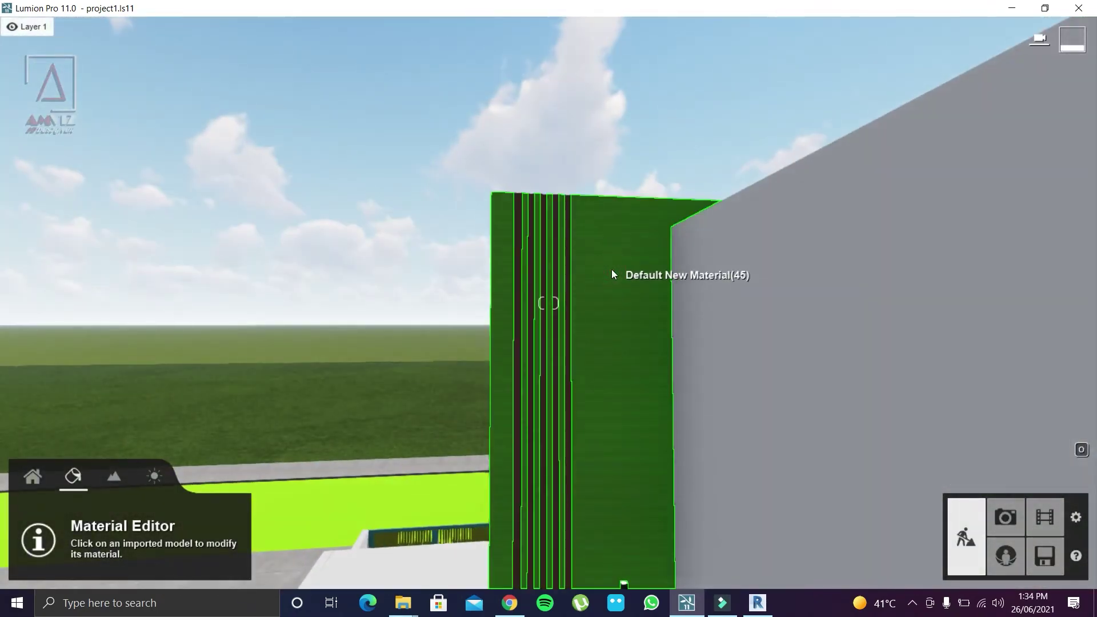
left_click(612, 270)
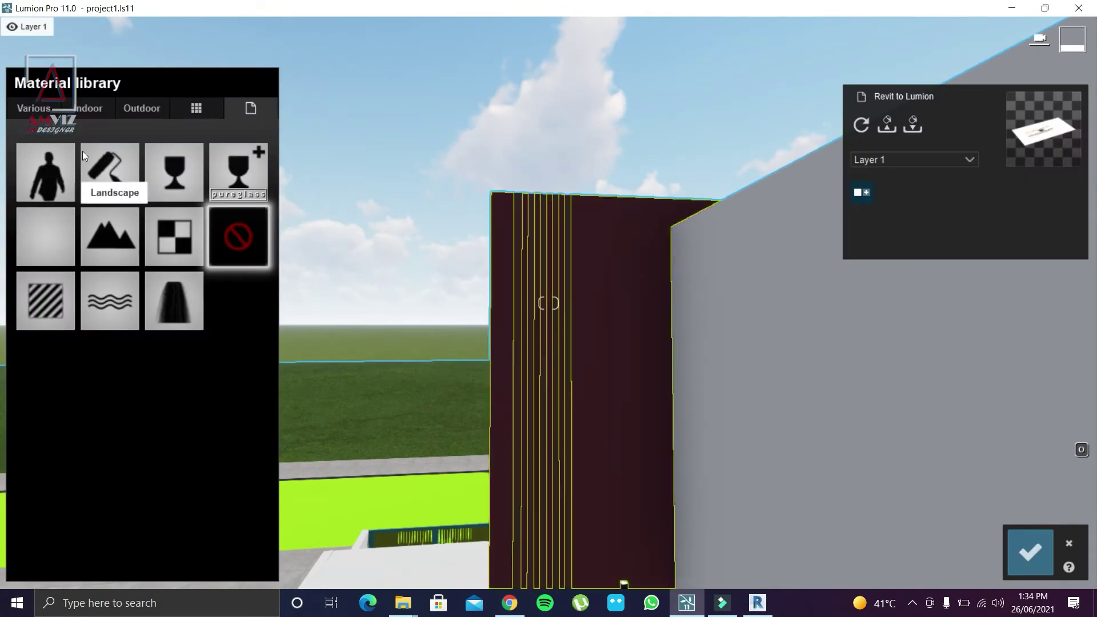
left_click(85, 110)
left_click(194, 193)
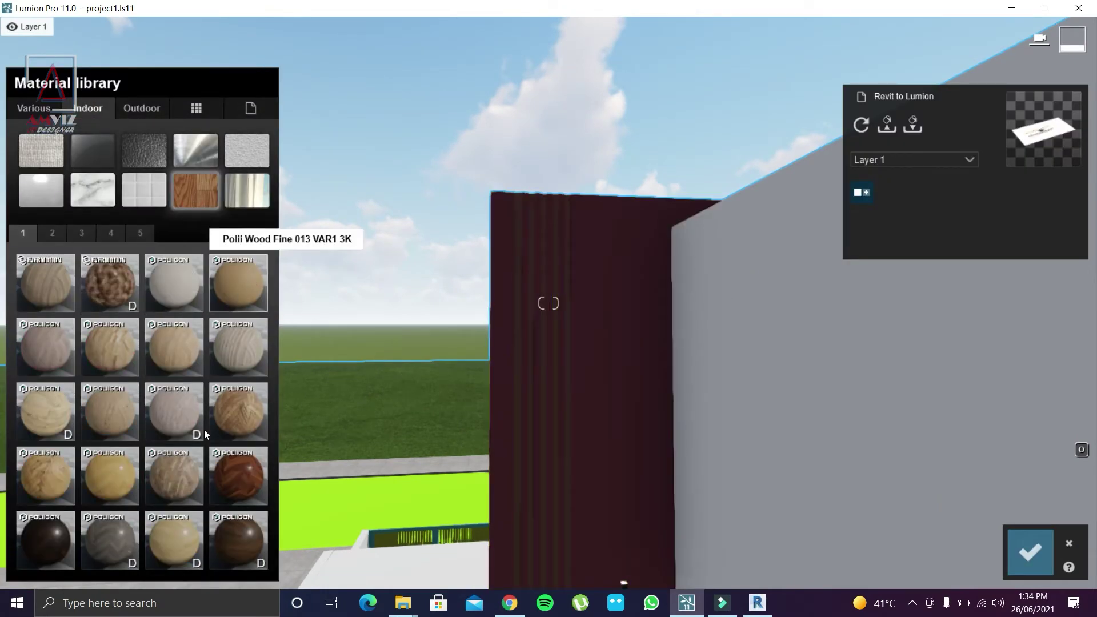
left_click(235, 540)
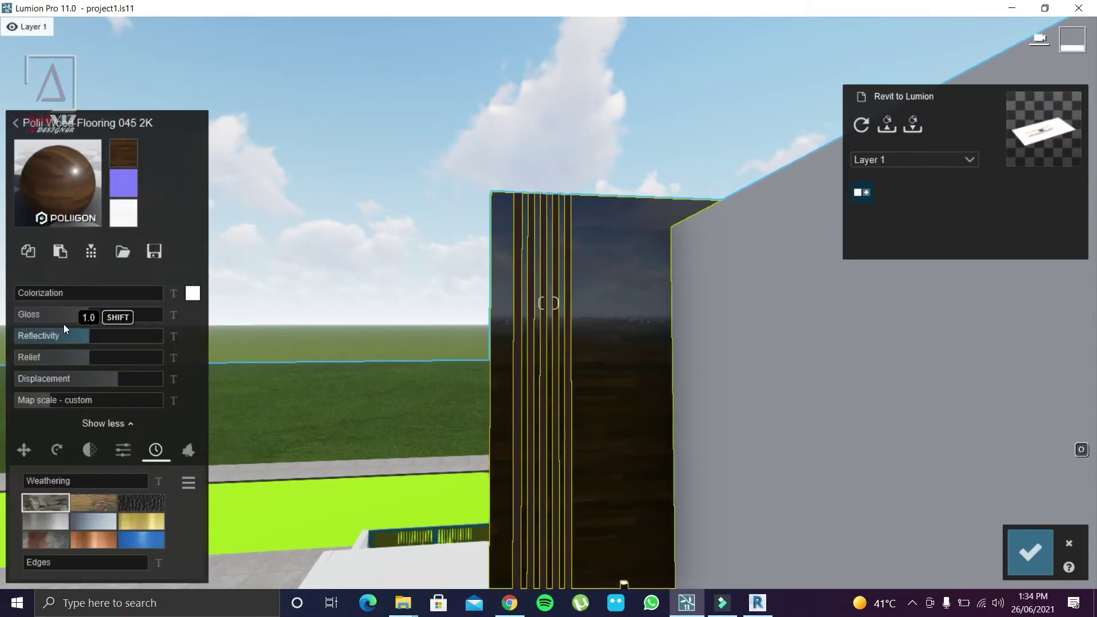
left_click_drag(62, 315, 85, 316)
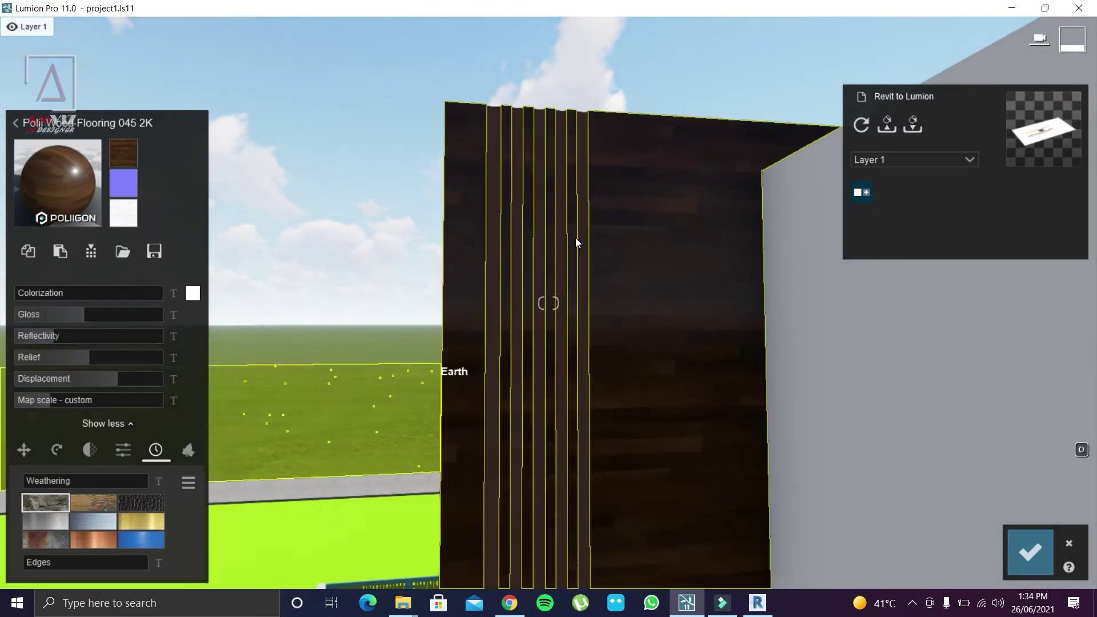
Step: Give the wall's thin vertical strips a plain brown Color material
left_click(541, 239)
left_click(110, 171)
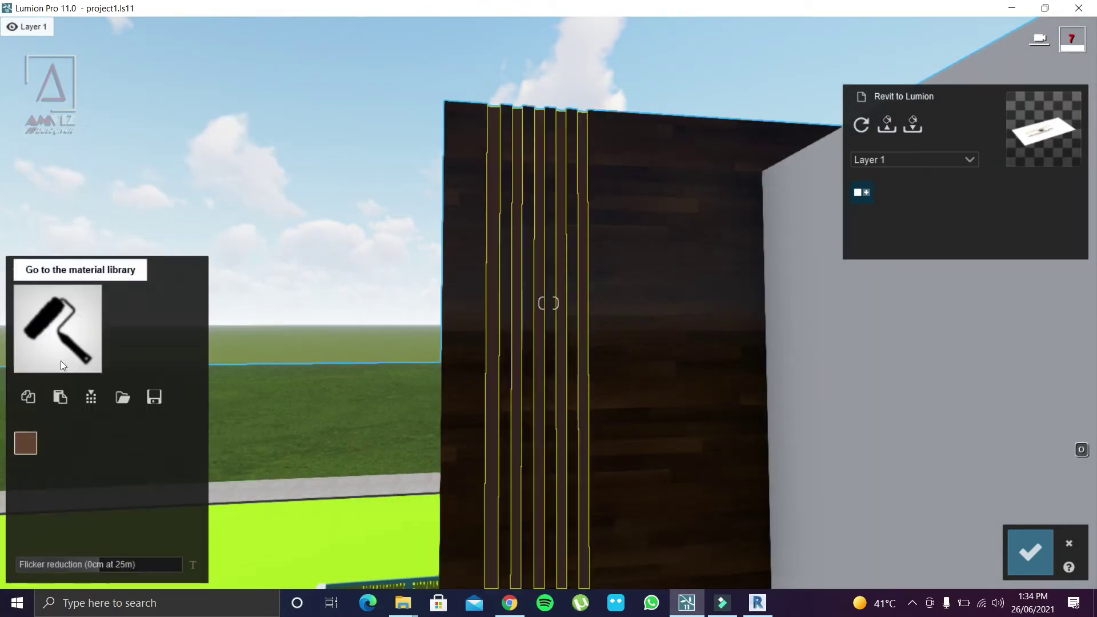
key("Return")
scroll(515, 274, "down", 10)
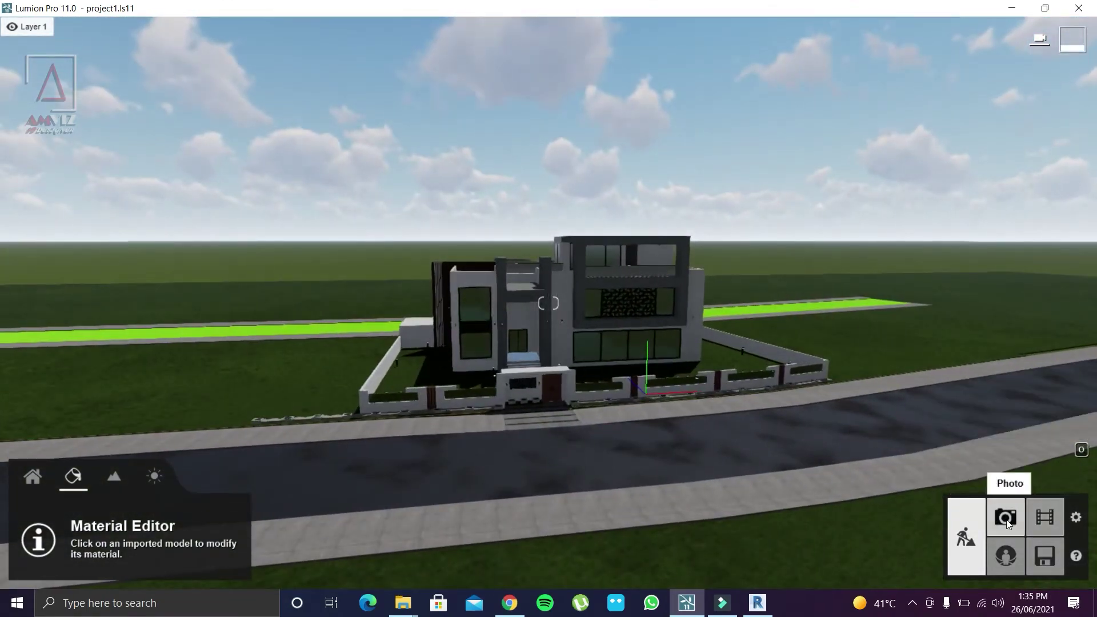
Step: Save the project and apply the Realistic style to Photo 1
left_click(1045, 556)
left_click(550, 295)
left_click(1007, 518)
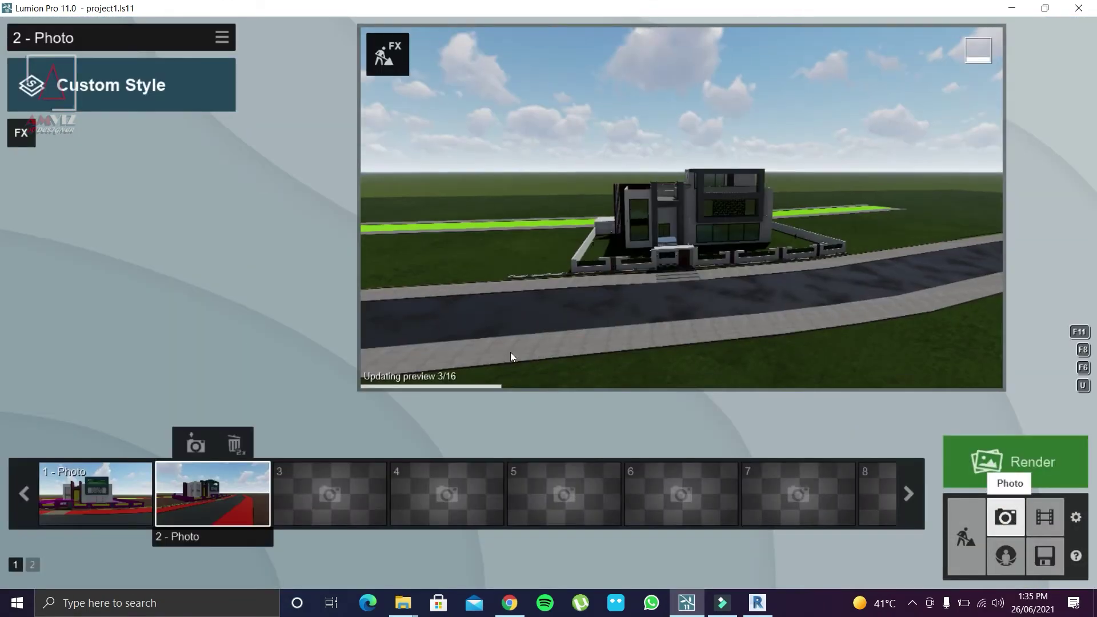
left_click(238, 493)
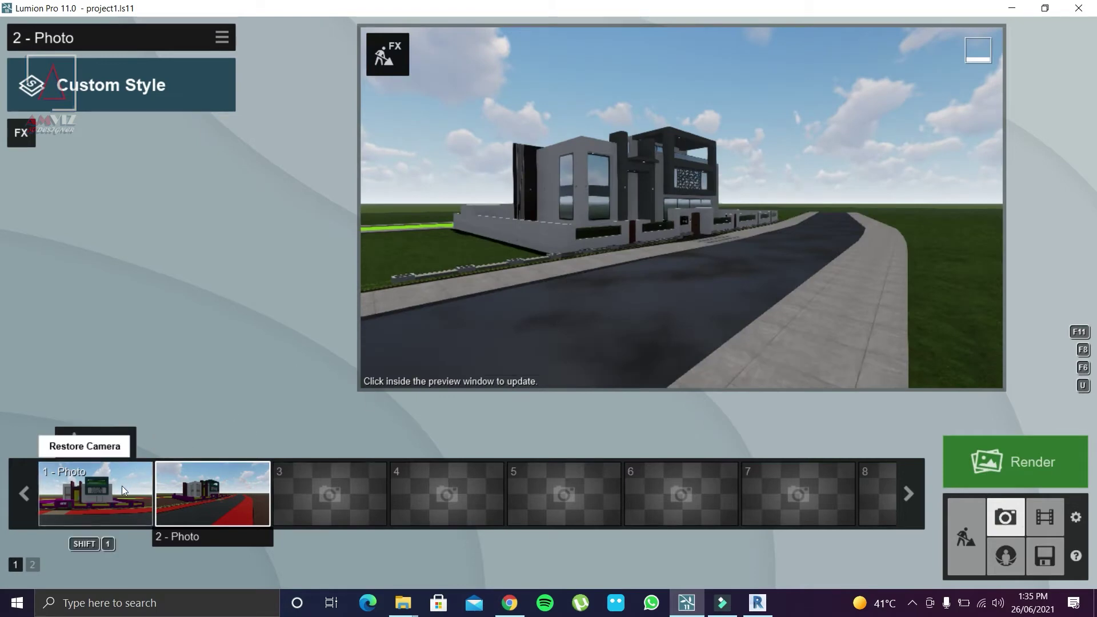
left_click(121, 486)
mouse_move(681, 207)
mouse_move(682, 257)
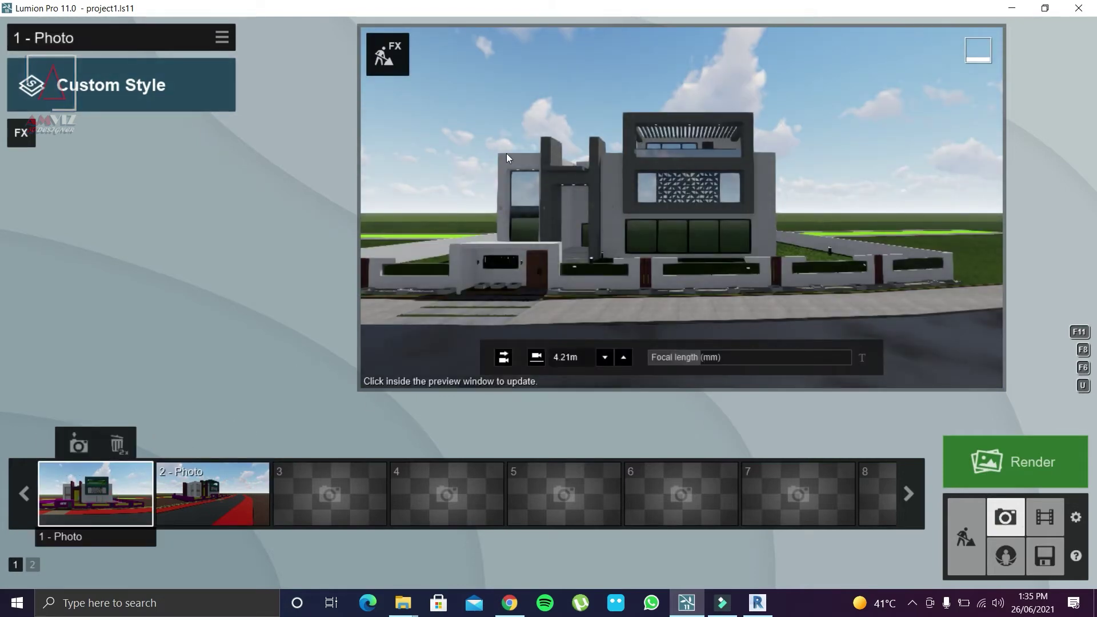
left_click(108, 83)
left_click(543, 207)
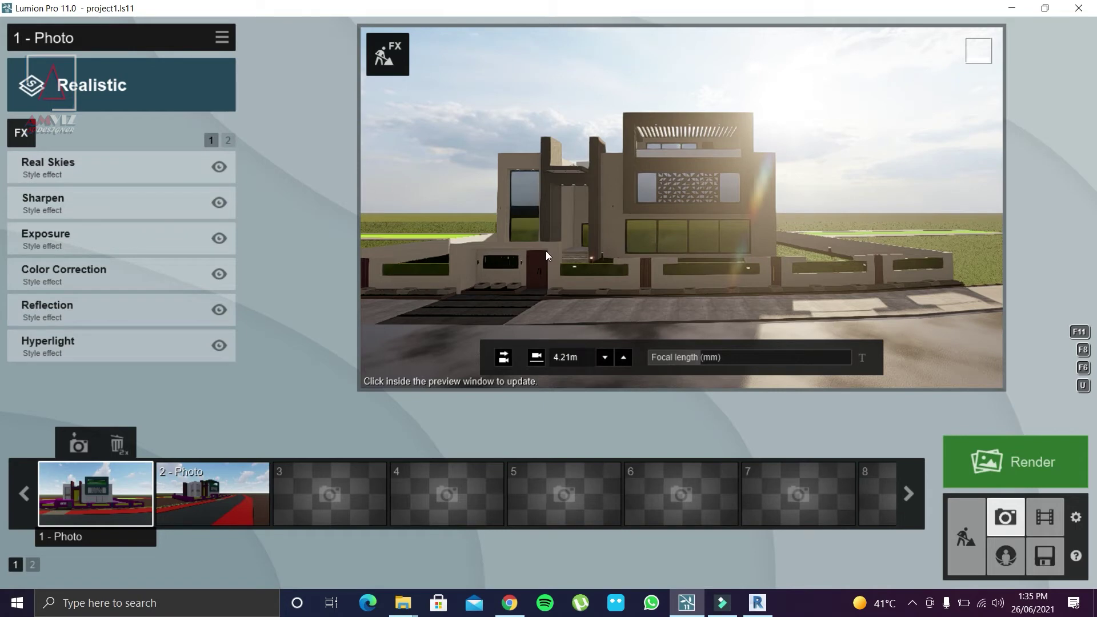
mouse_move(112, 167)
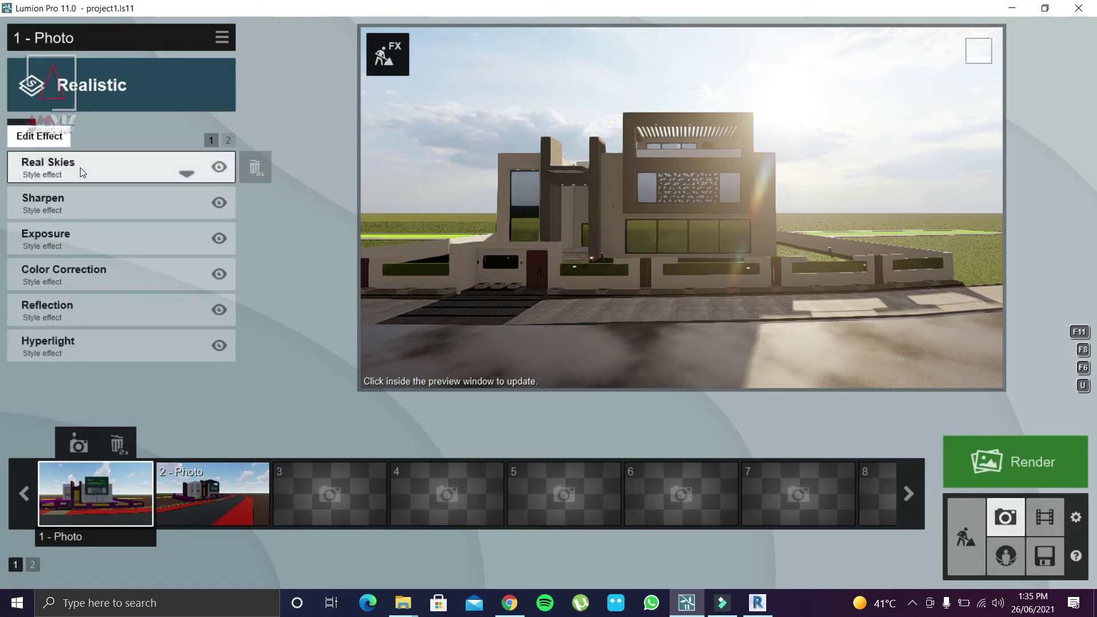
Step: Reframe Photo 1's camera lower, closer and recentred on the house, storing the view
left_click(641, 305)
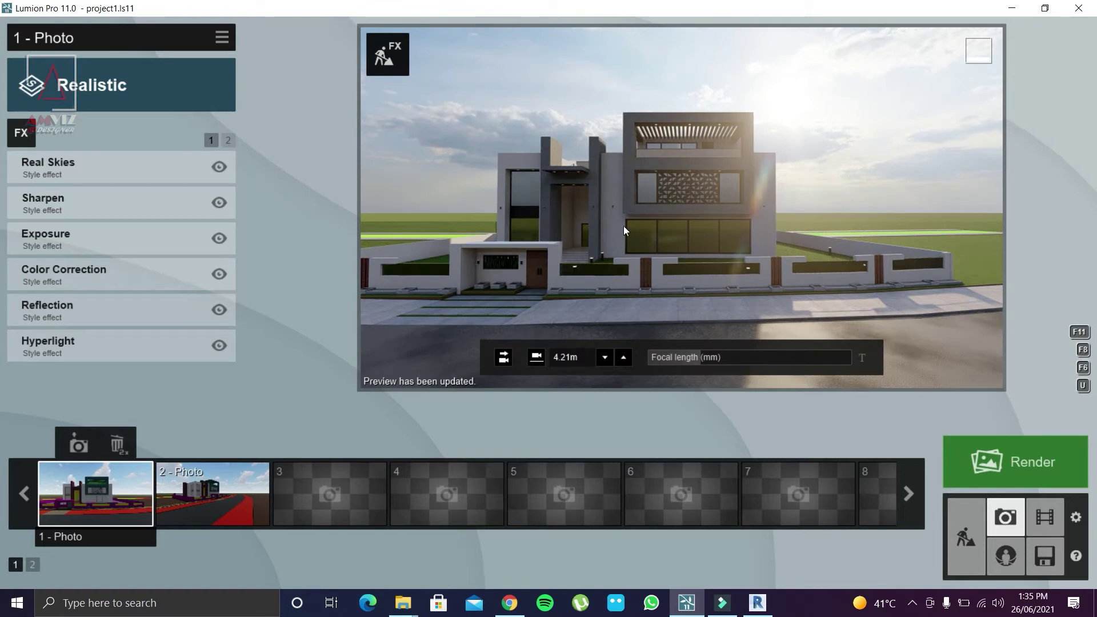
key("e")
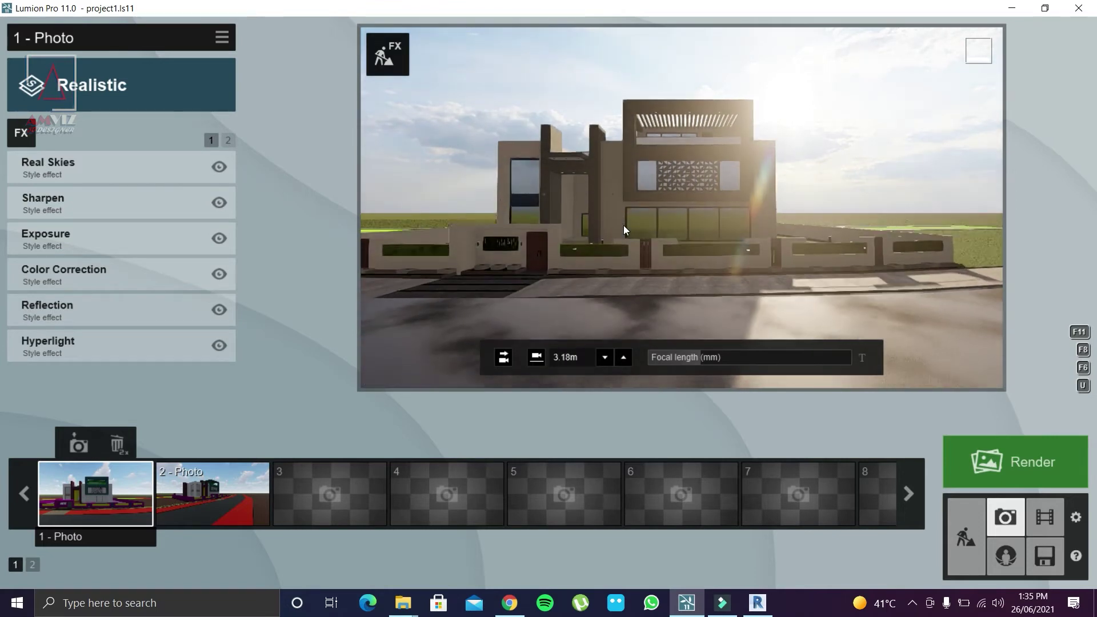
key("w")
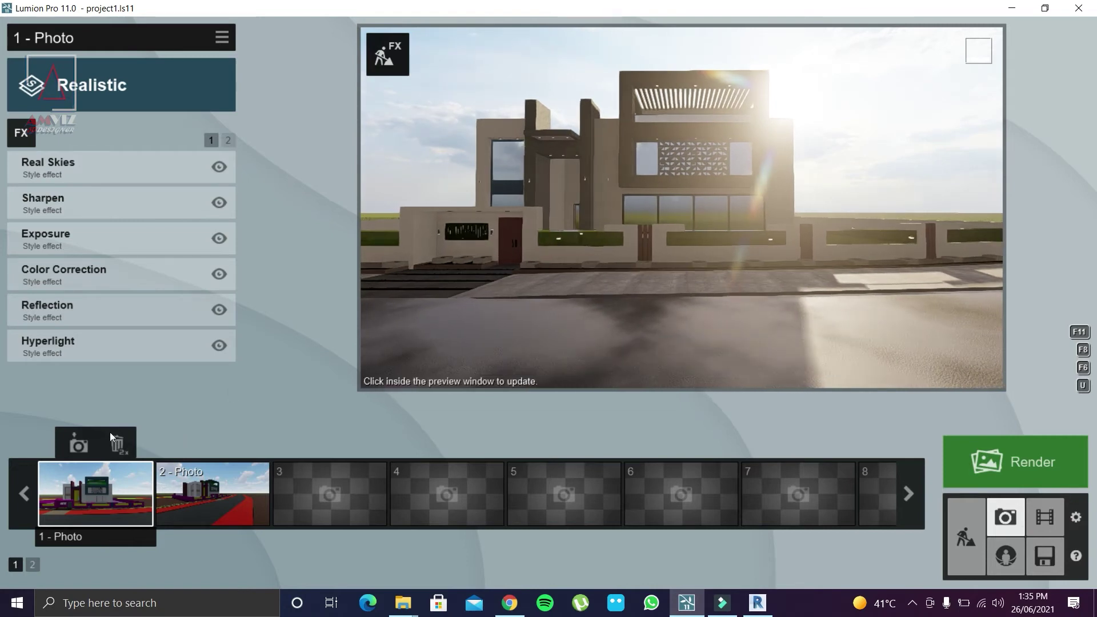
left_click(76, 444)
left_click(660, 221)
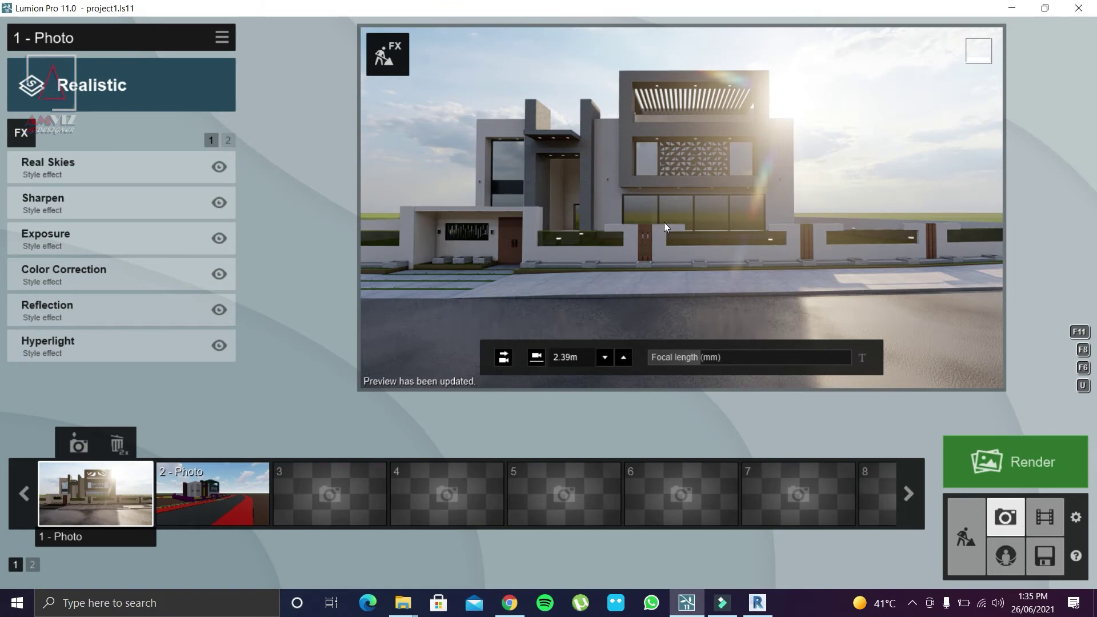
key("a")
left_click(664, 222)
mouse_move(120, 203)
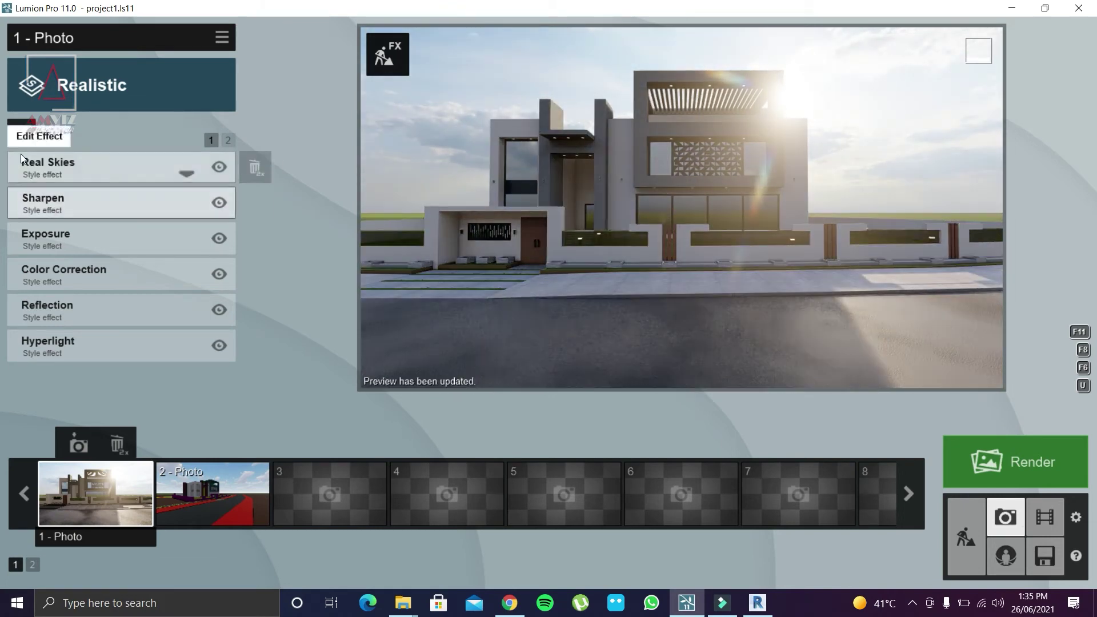
left_click(227, 137)
left_click(212, 142)
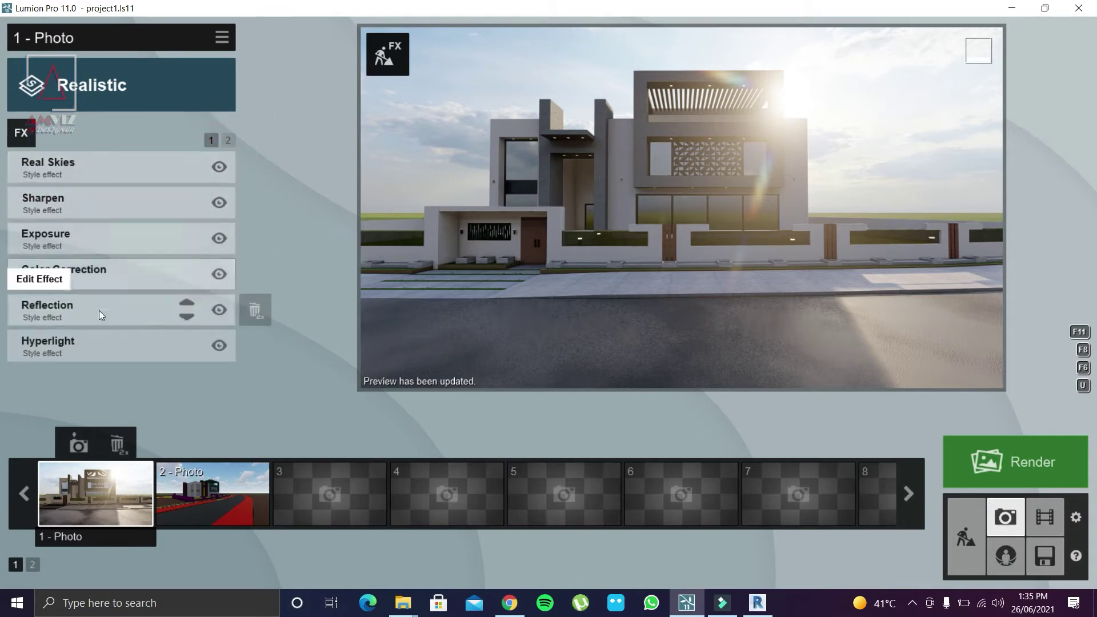
Step: Add the Camera category's 2-Point Perspective effect to the top of Photo 1's stack
left_click(19, 133)
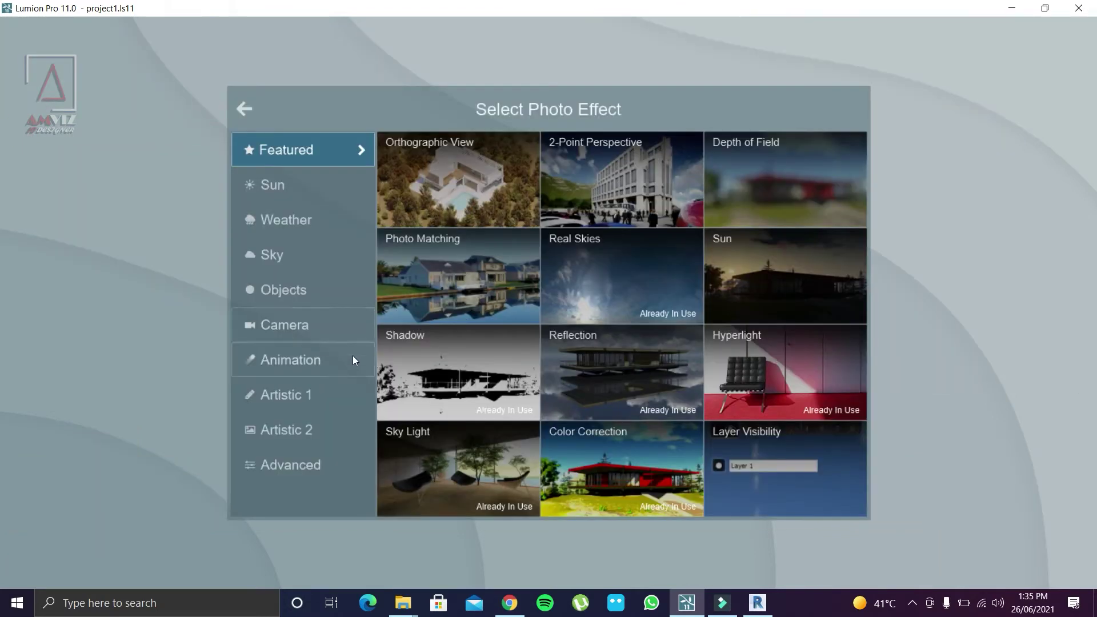
left_click(303, 327)
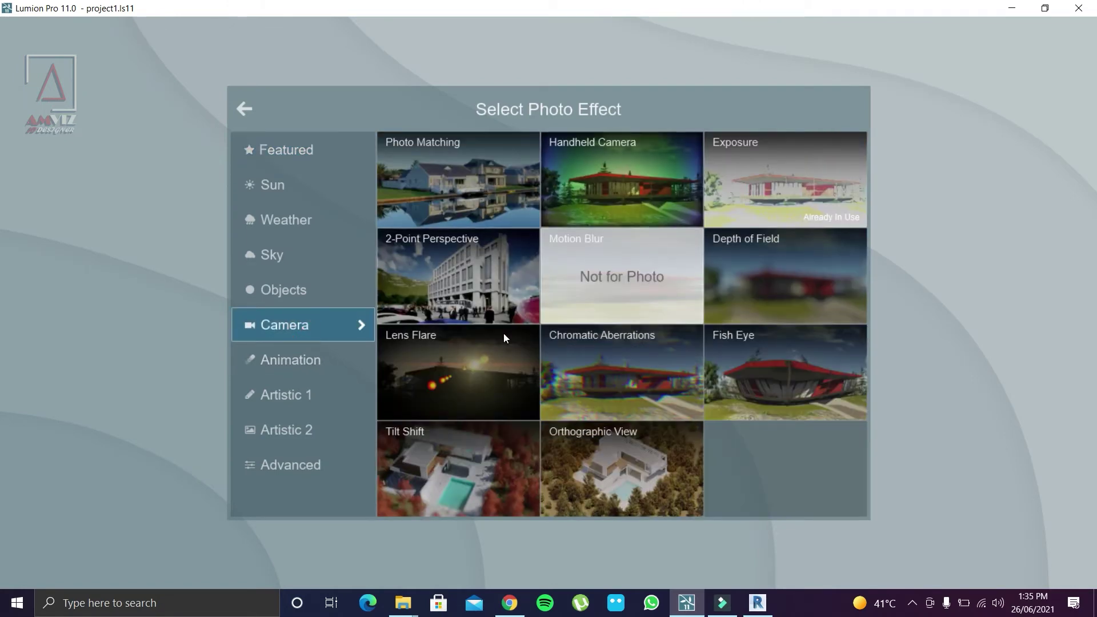
left_click(477, 264)
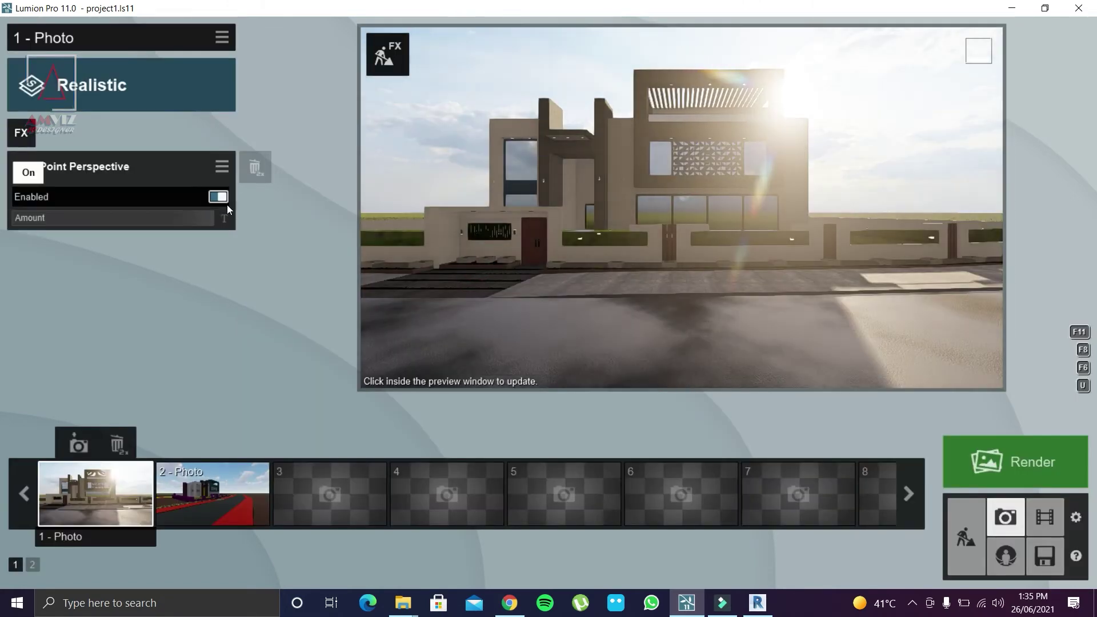
left_click(21, 136)
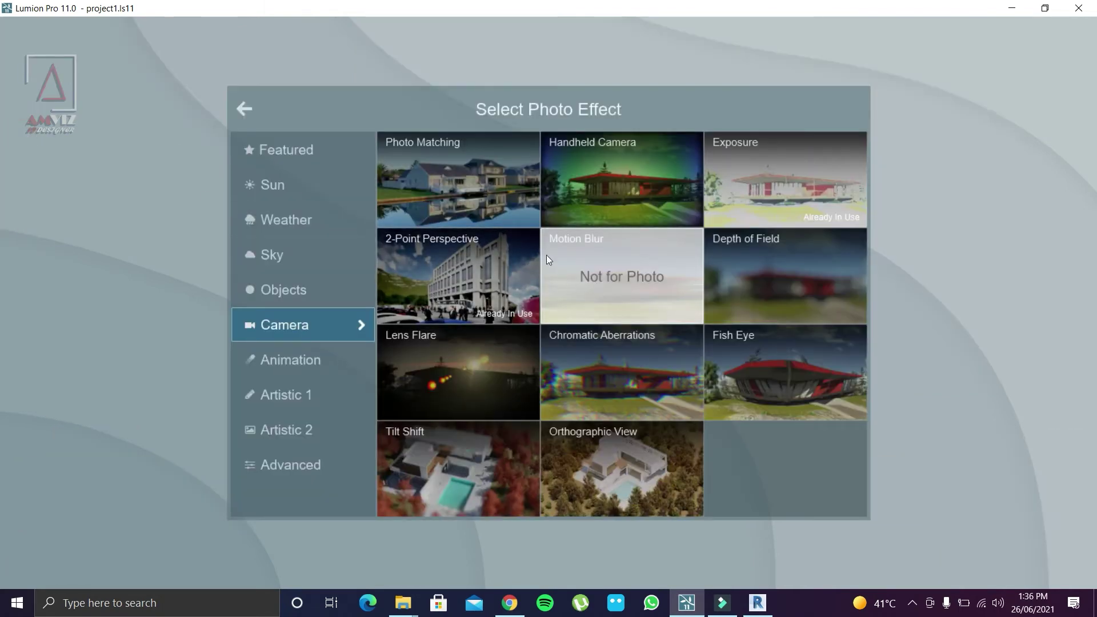
left_click(250, 111)
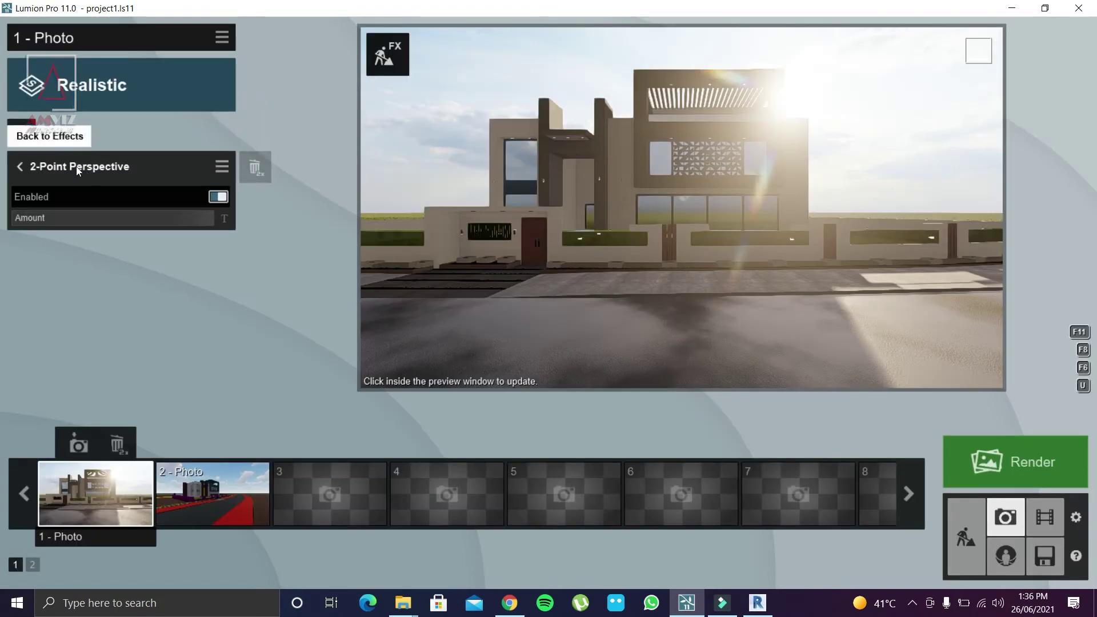
left_click(22, 166)
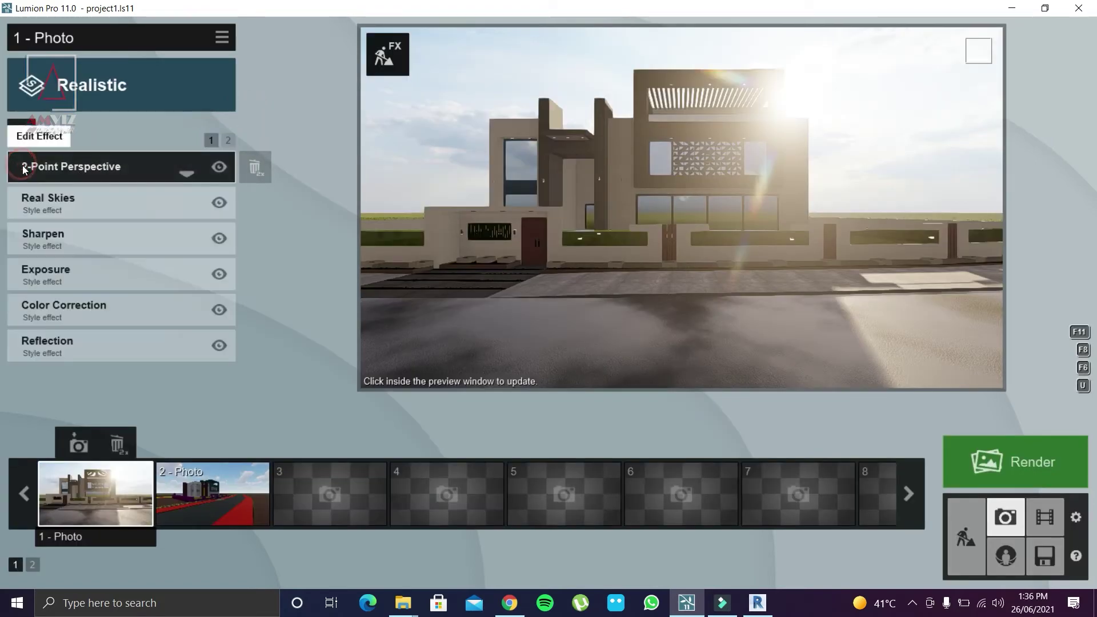
Step: Flip the Real Skies sky and raise its overall brightness to about 1.2
left_click(88, 198)
left_click(227, 317)
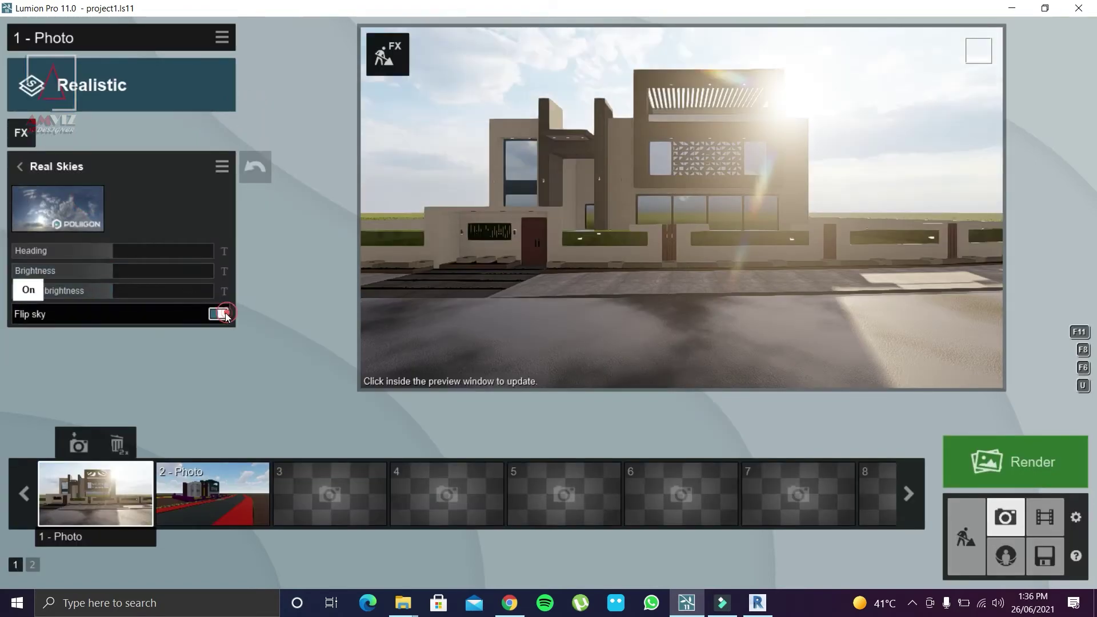
mouse_move(110, 255)
left_mouse_down()
mouse_move(246, 262)
mouse_move(107, 265)
mouse_move(125, 270)
left_mouse_up()
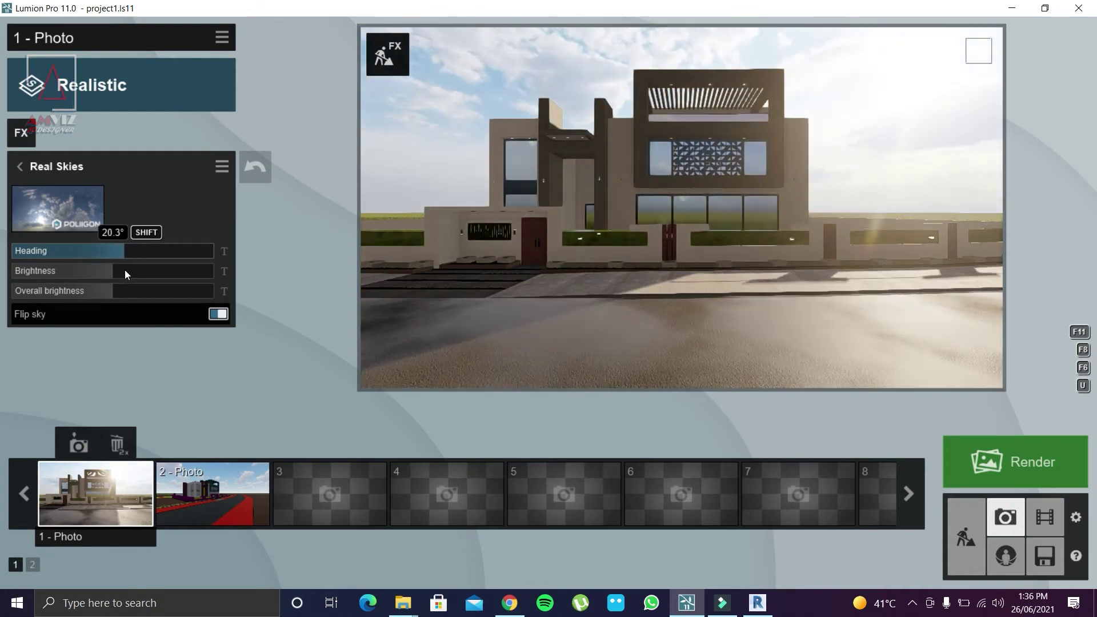
left_click(54, 207)
mouse_move(681, 206)
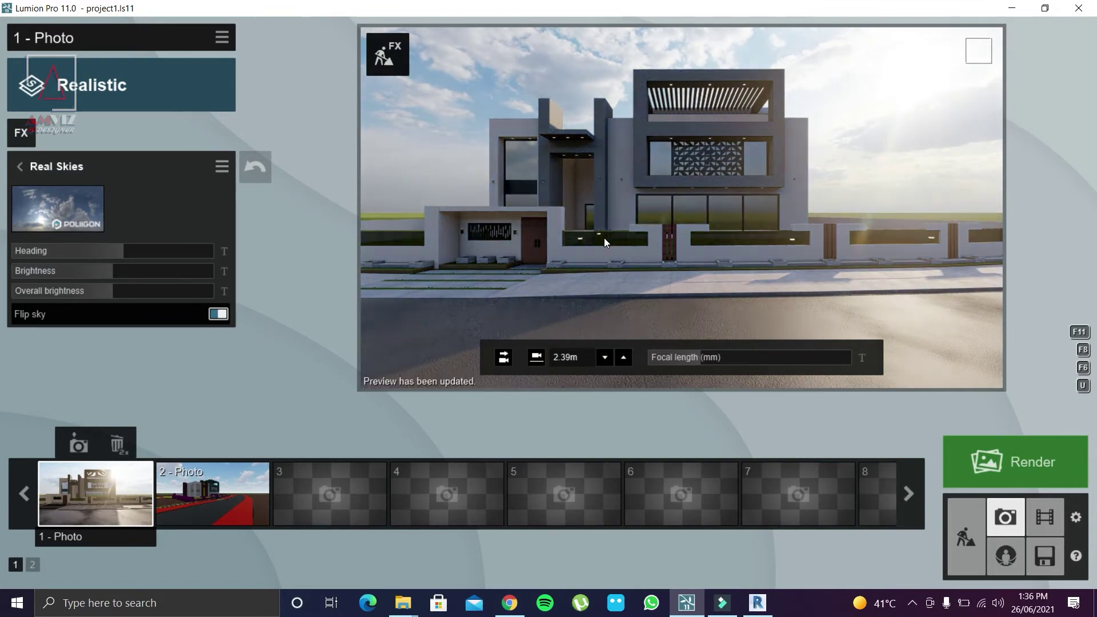
left_click(104, 272)
left_click(522, 261)
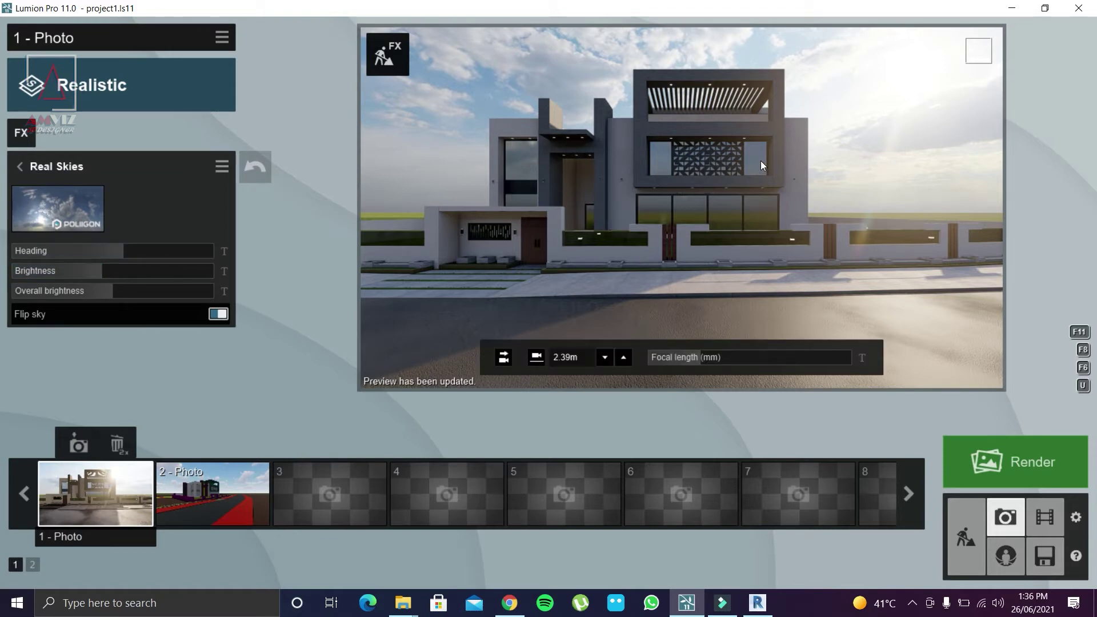
left_click_drag(109, 270, 142, 273)
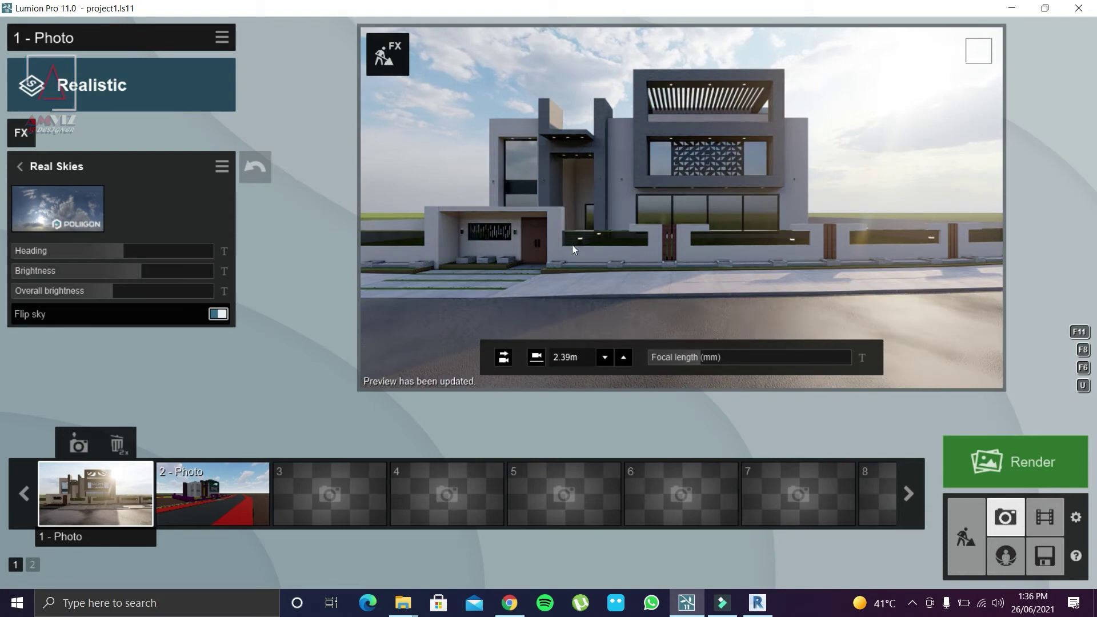
left_click_drag(132, 273, 158, 274)
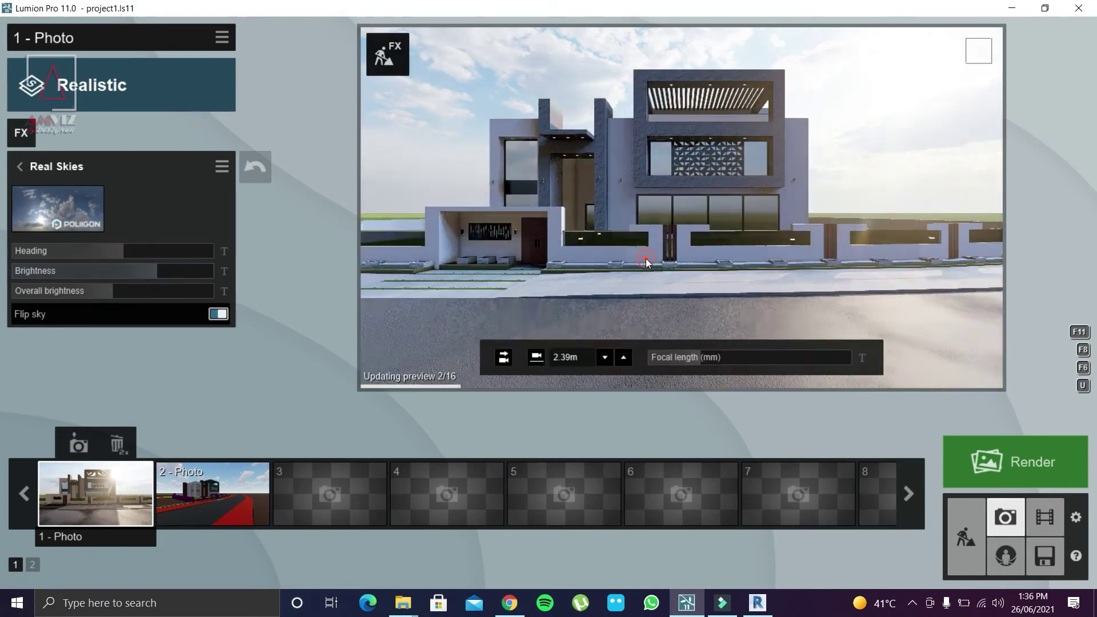
left_click_drag(130, 294, 150, 293)
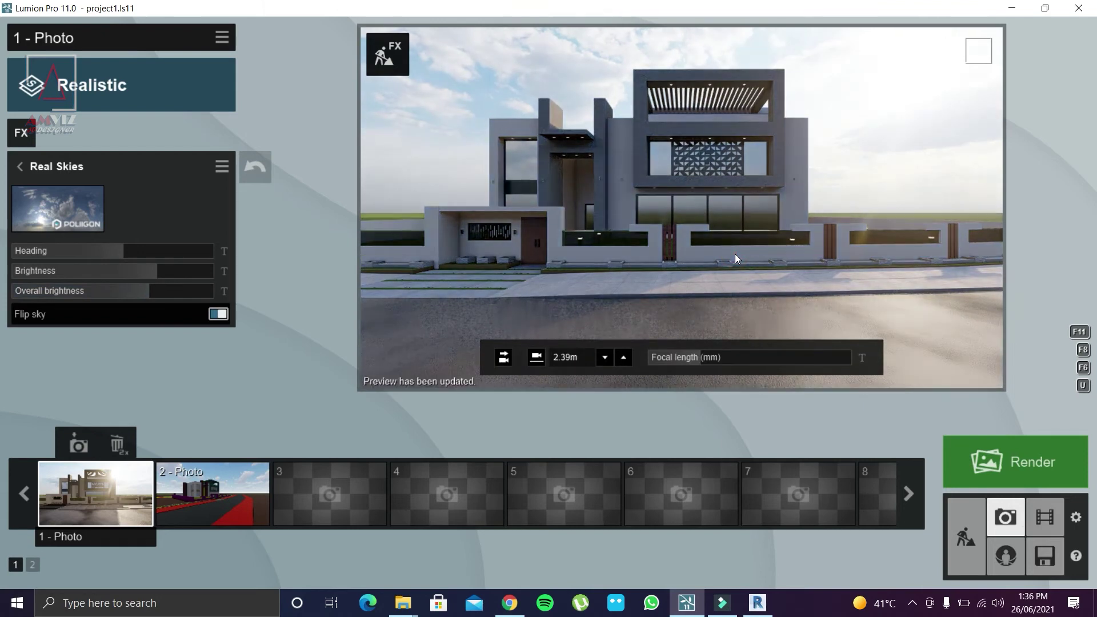
Step: Rotate the Real Skies heading to about 110° and open the sky library
left_click_drag(124, 251, 156, 249)
left_click(653, 178)
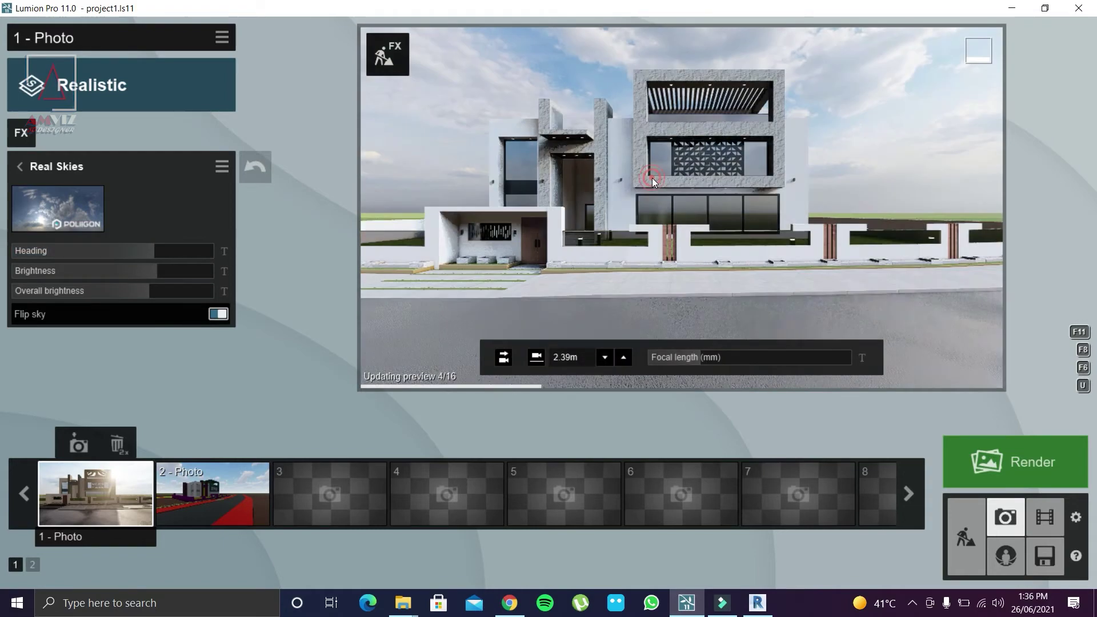
left_click_drag(160, 250, 175, 251)
left_click(715, 188)
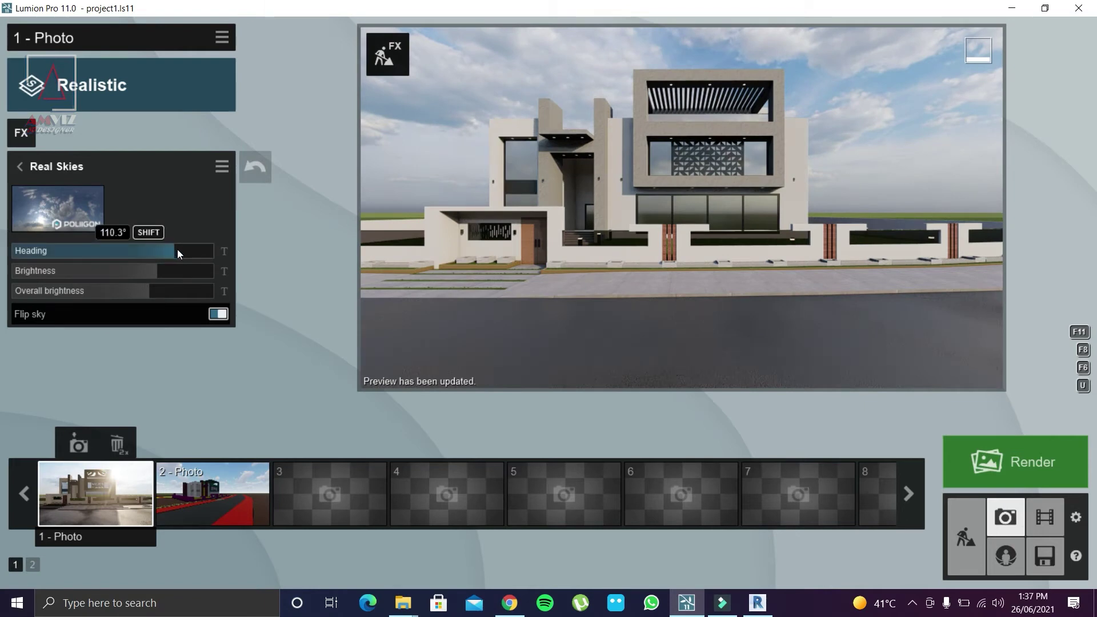
left_click_drag(177, 253, 180, 251)
left_click(698, 169)
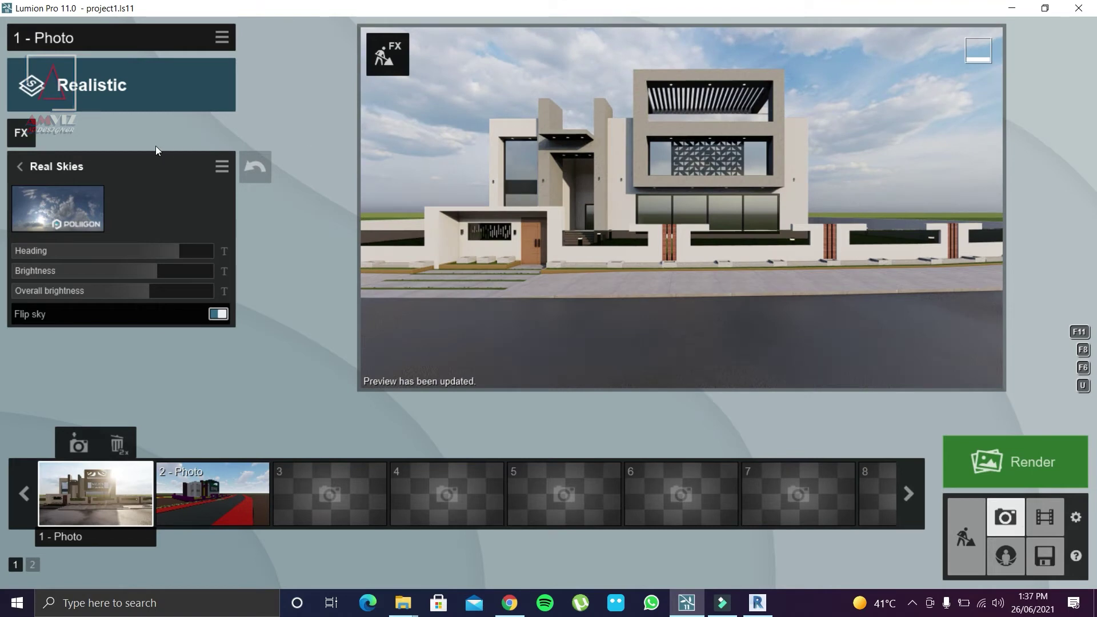
left_click(47, 208)
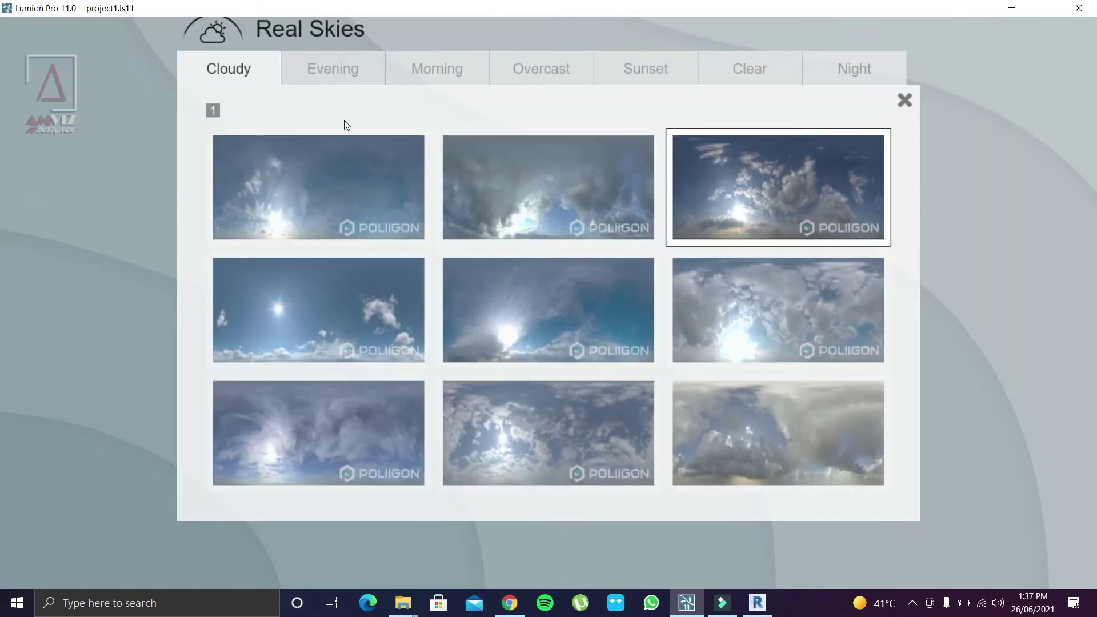
Step: Swap in the purple Evening dusk sky and copy Photo 1's effects
left_click(324, 80)
left_click(784, 310)
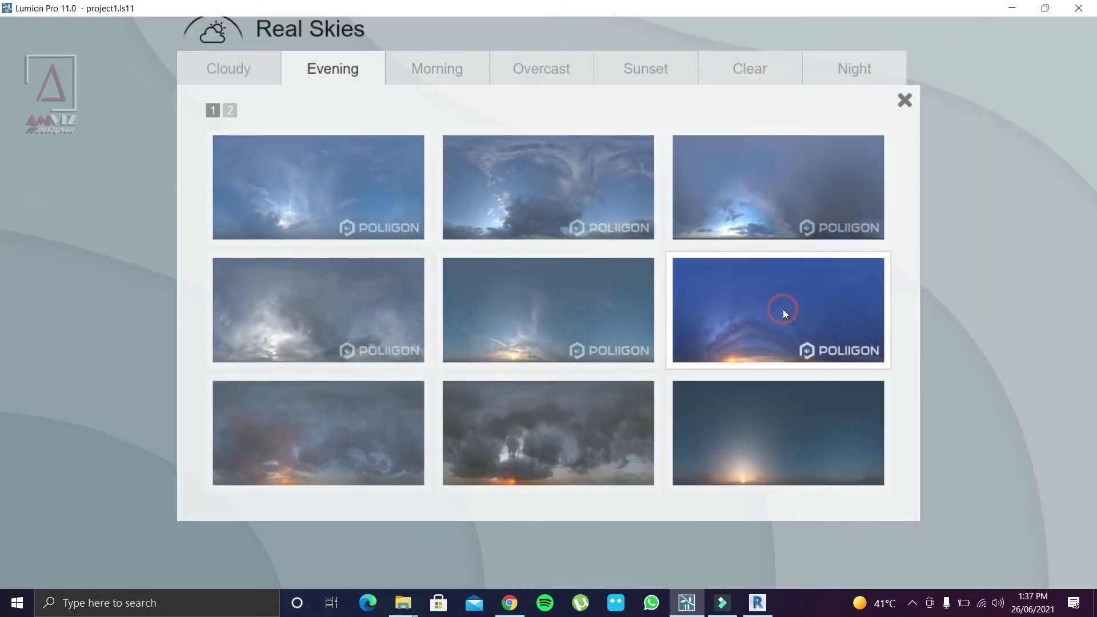
left_click(694, 212)
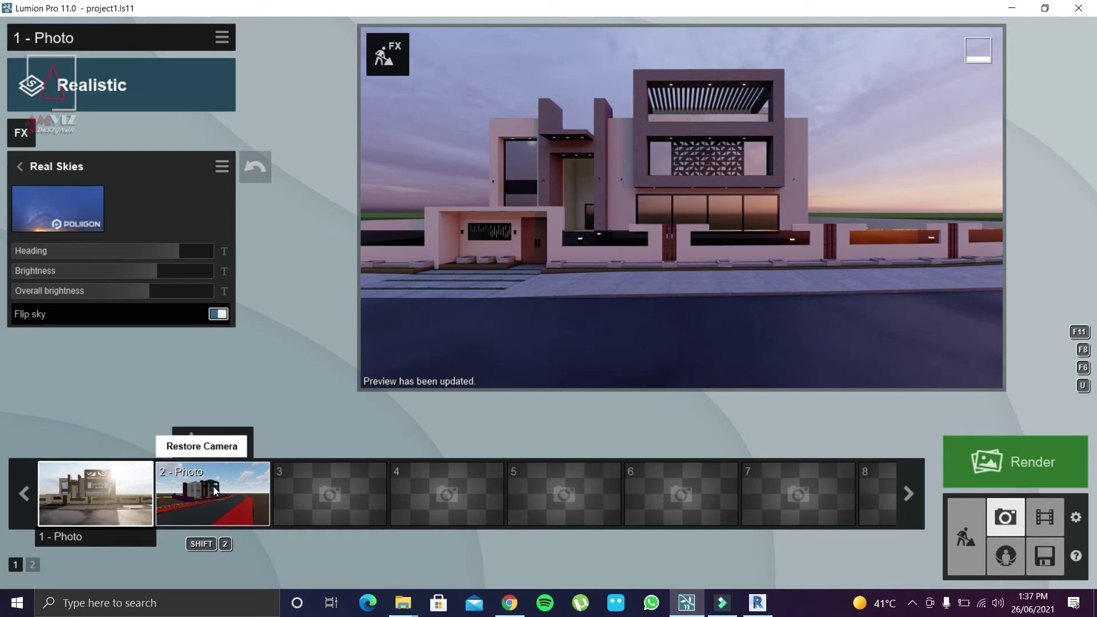
left_click(21, 166)
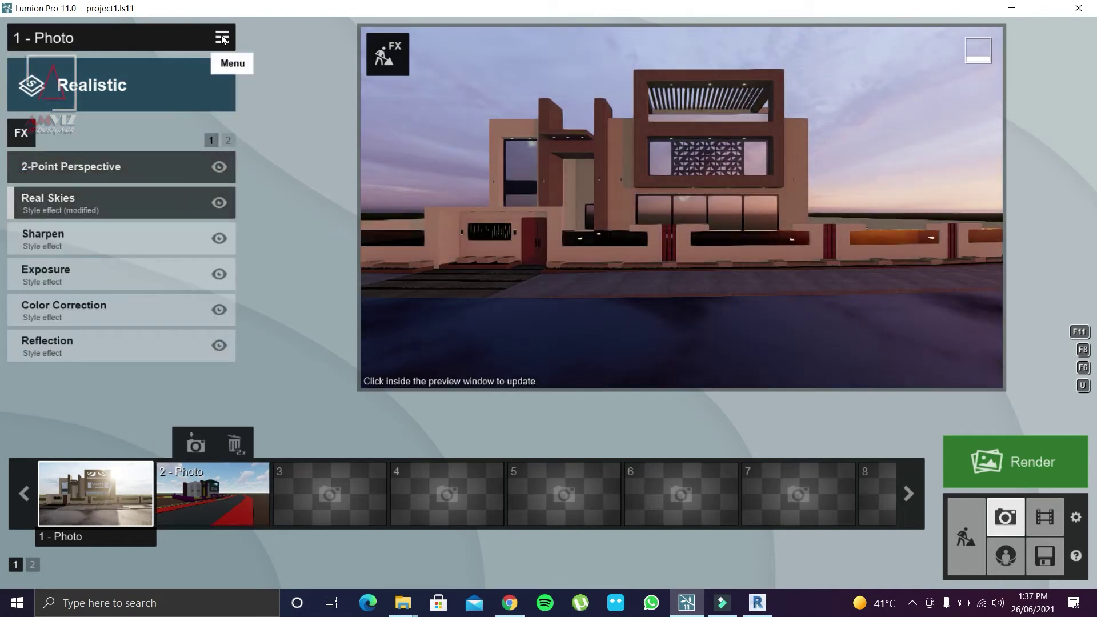
left_click(222, 38)
left_click(132, 54)
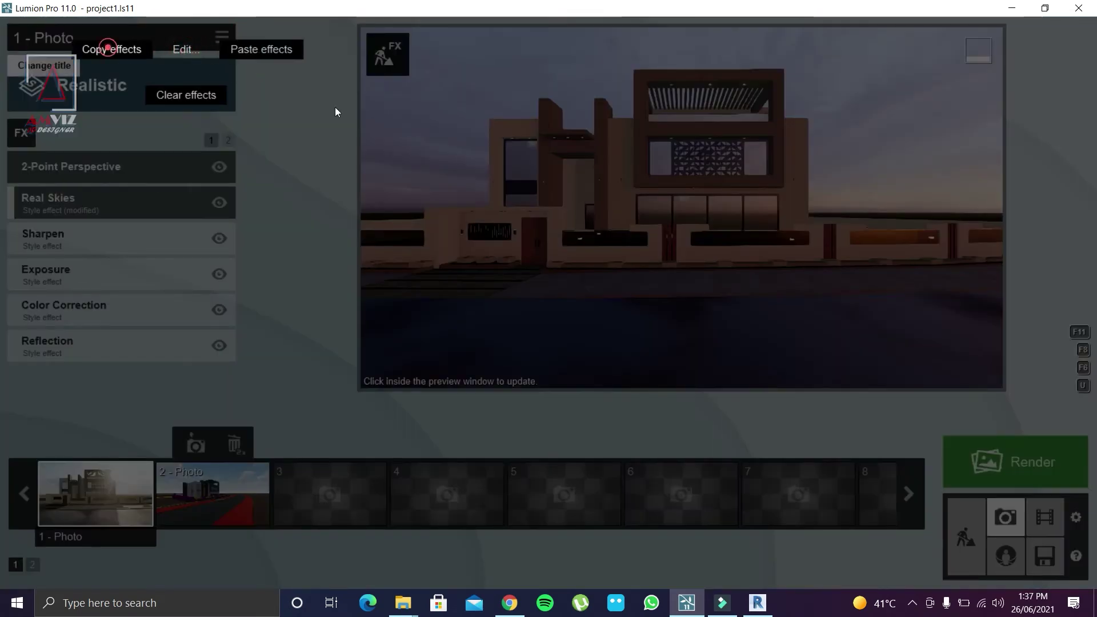
Step: Paste Photo 1's effects, including the dusk sky, onto Photo 2
left_click(218, 485)
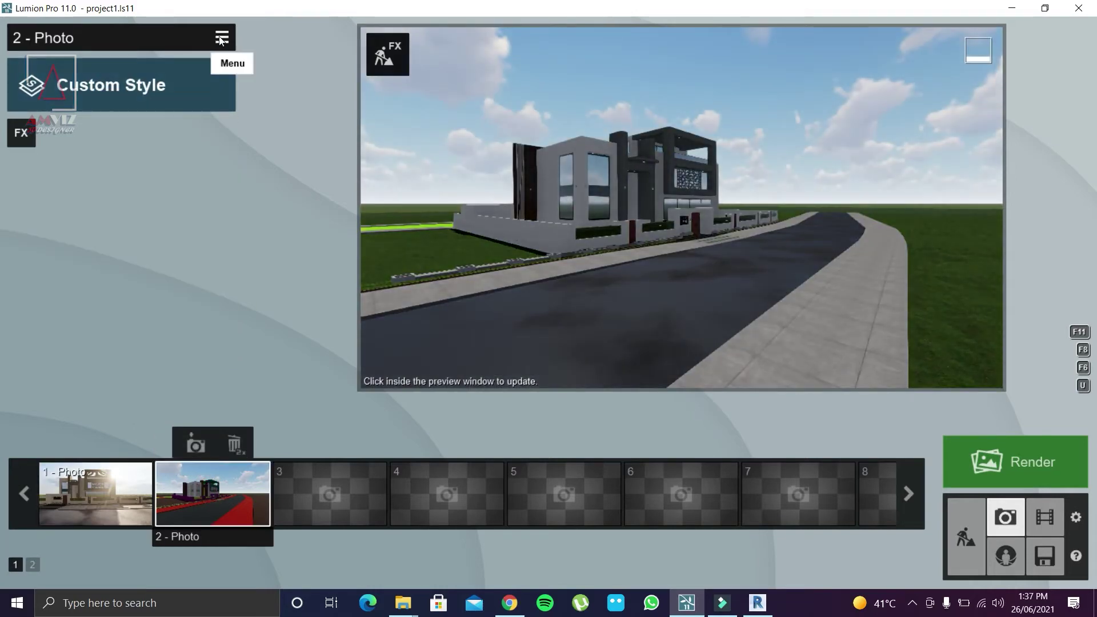
left_click(221, 38)
left_click(184, 53)
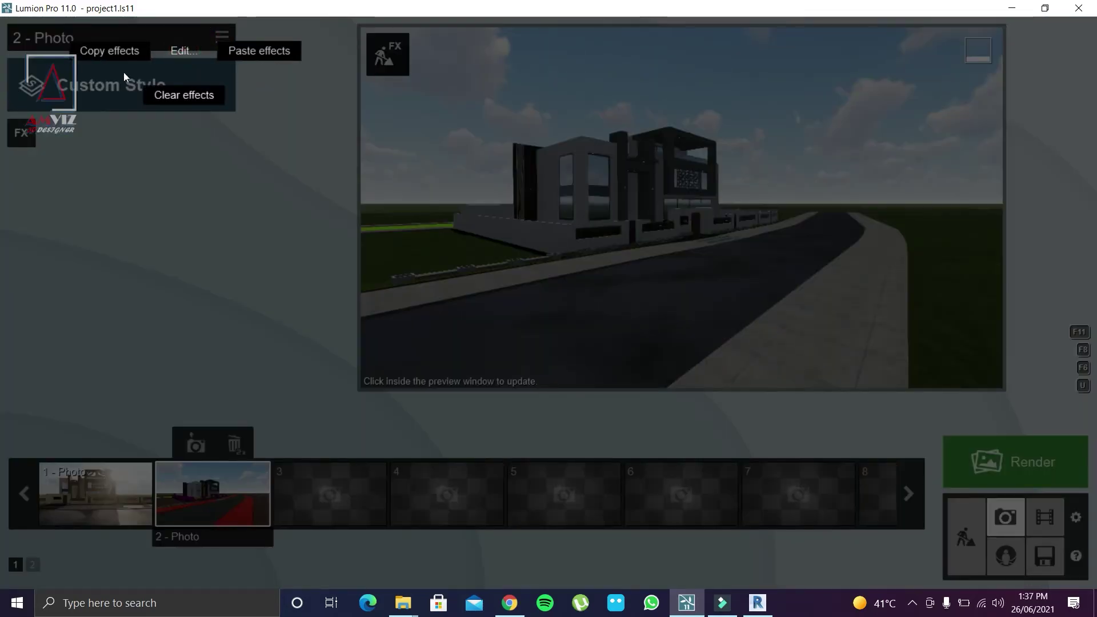
left_click(266, 50)
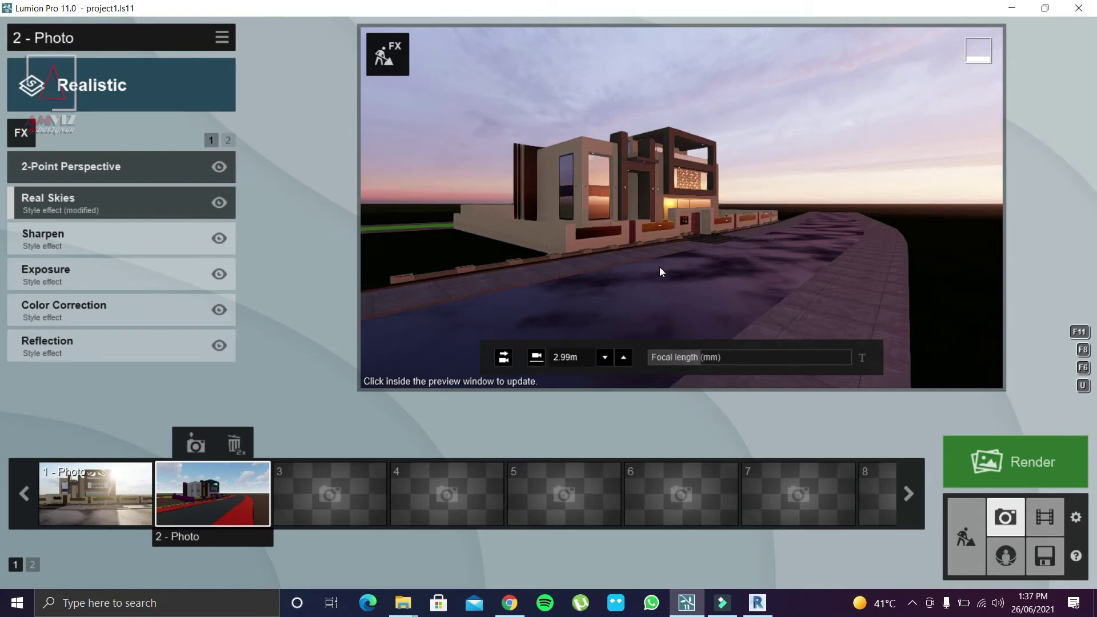
Step: Move Photo 2's camera closer to frame the house corner and store it
key("e")
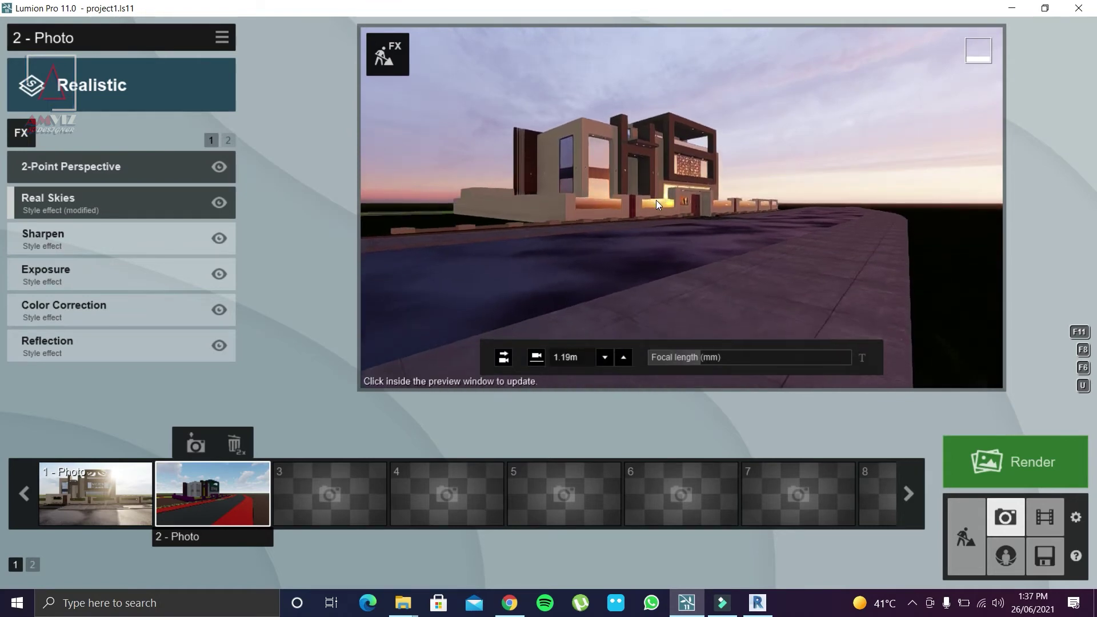
key("q")
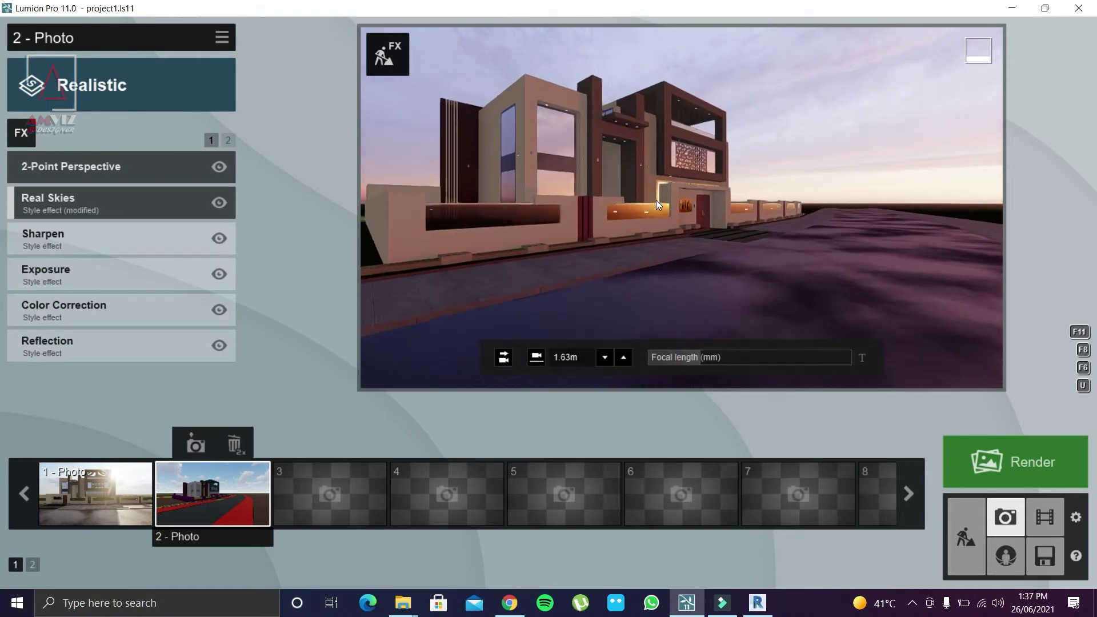
key("w")
key("q")
key("w")
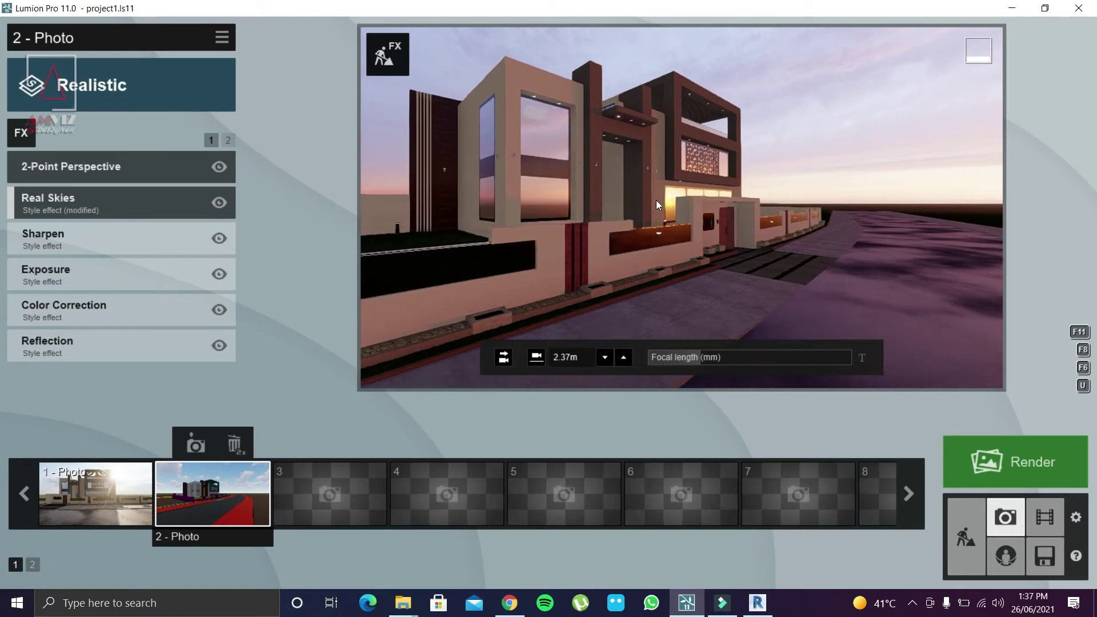
mouse_move(657, 201)
right_mouse_down()
mouse_move(682, 208)
mouse_move(666, 197)
right_mouse_up()
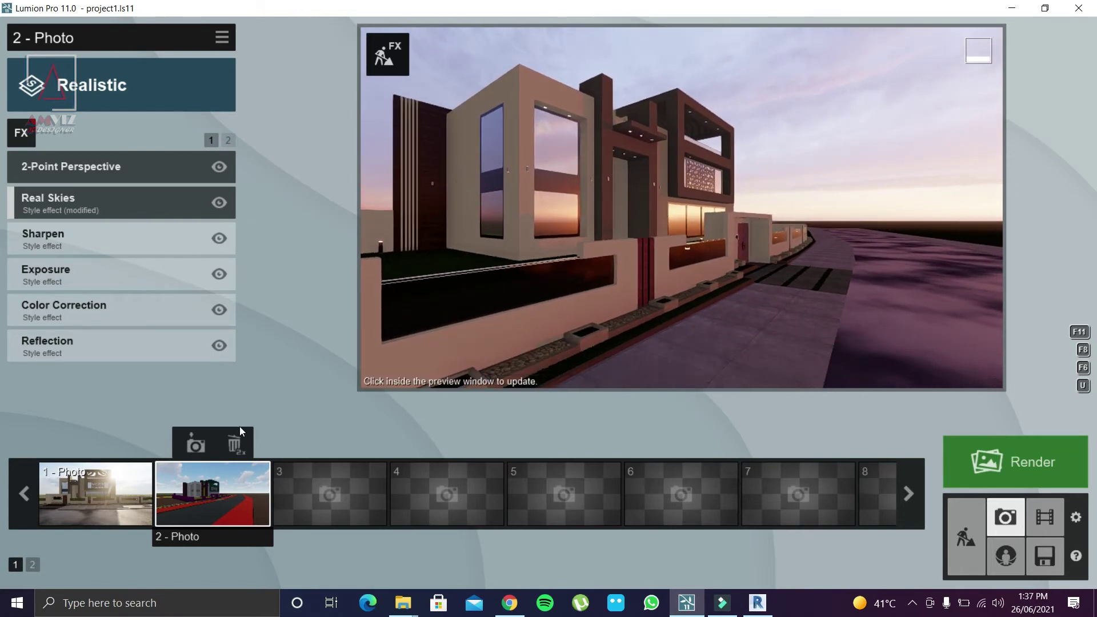
left_click(191, 446)
left_click(675, 231)
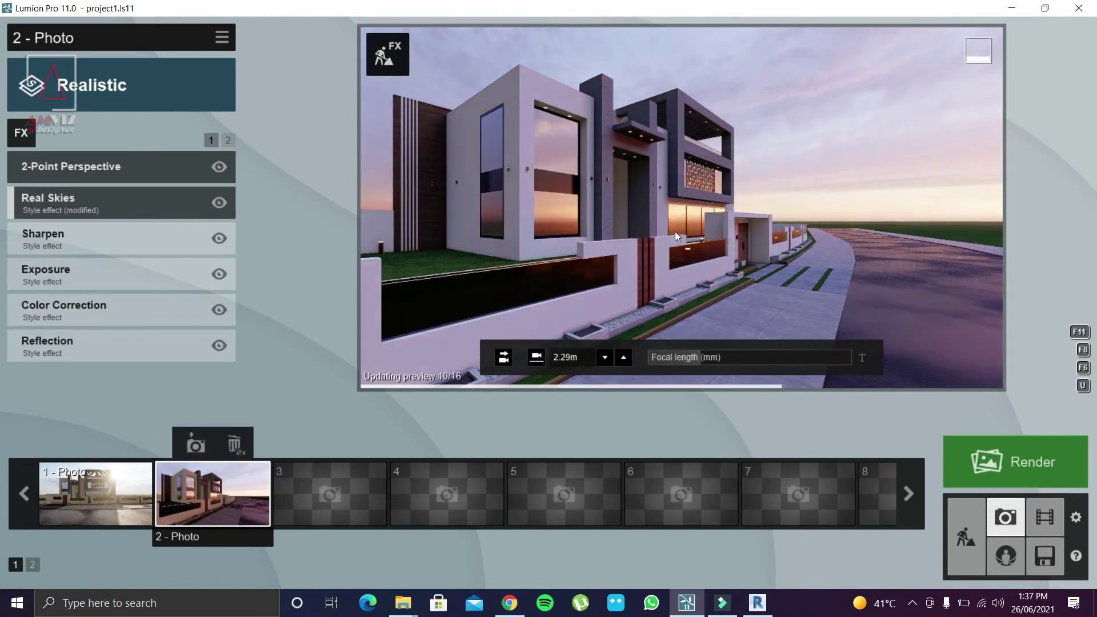
Step: Lower Photo 2's camera to 1.55m, shift the house left, and store the view
key("s")
key("e")
right_click_drag(672, 201, 666, 186)
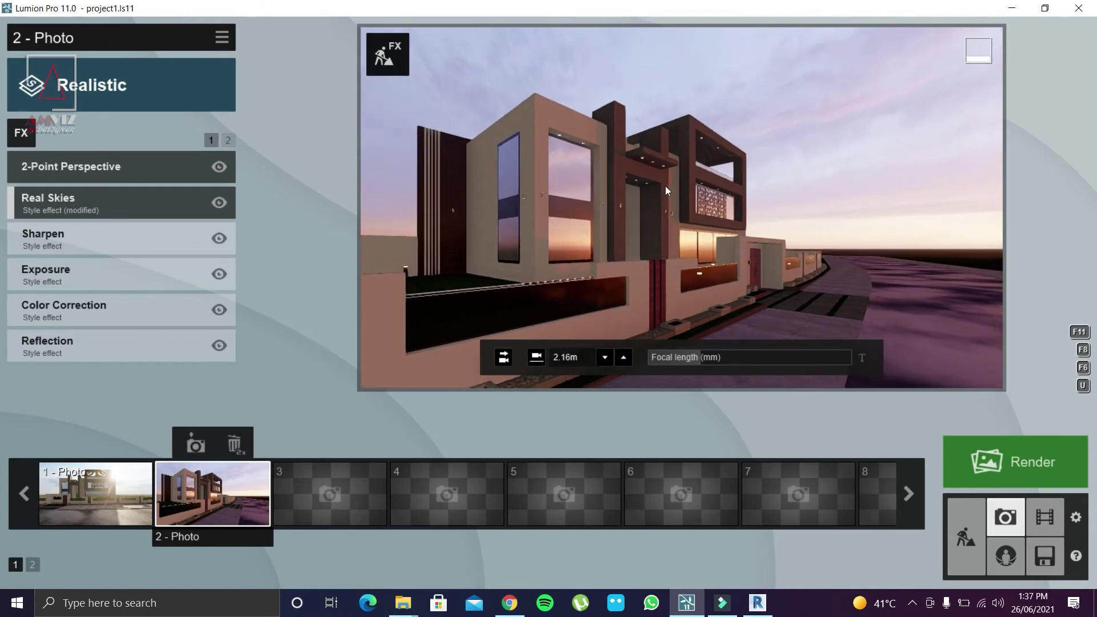
key("d")
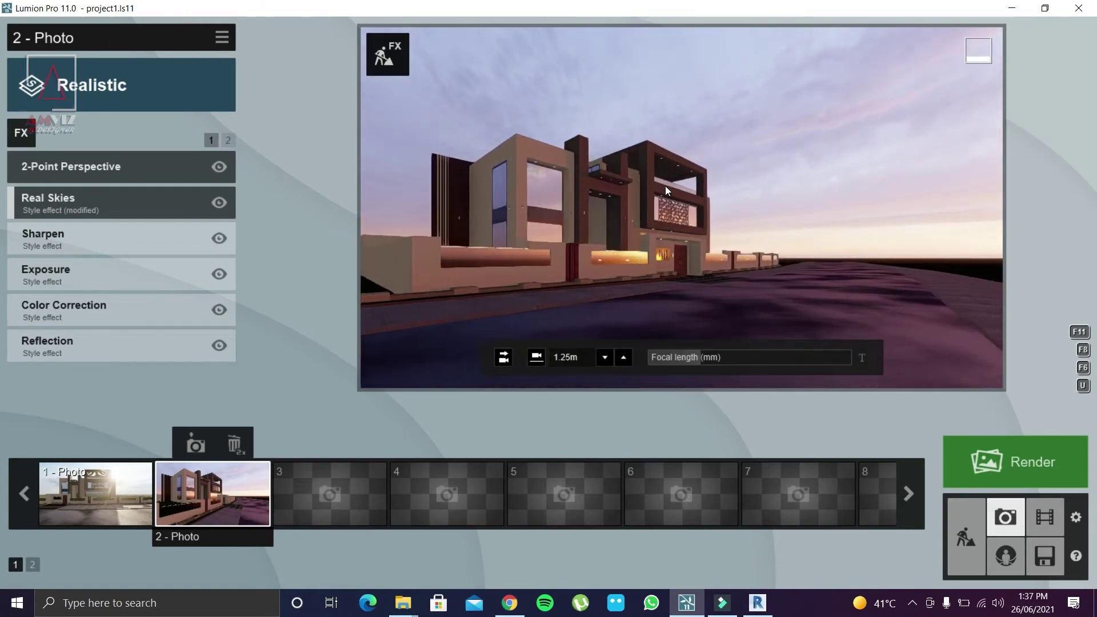
key("q")
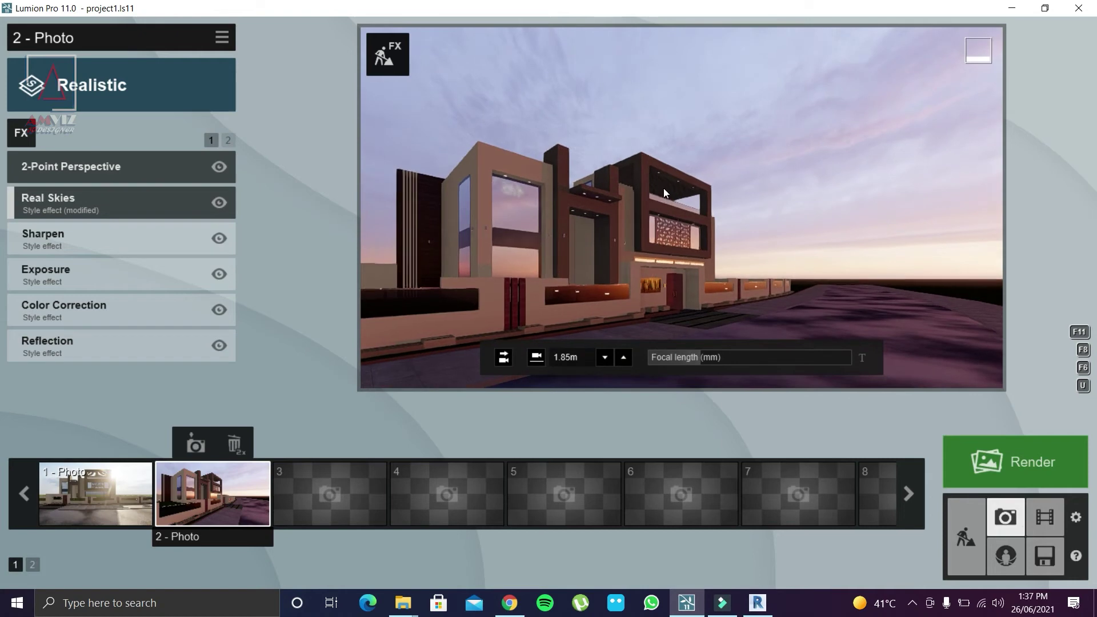
key("e")
left_click(195, 445)
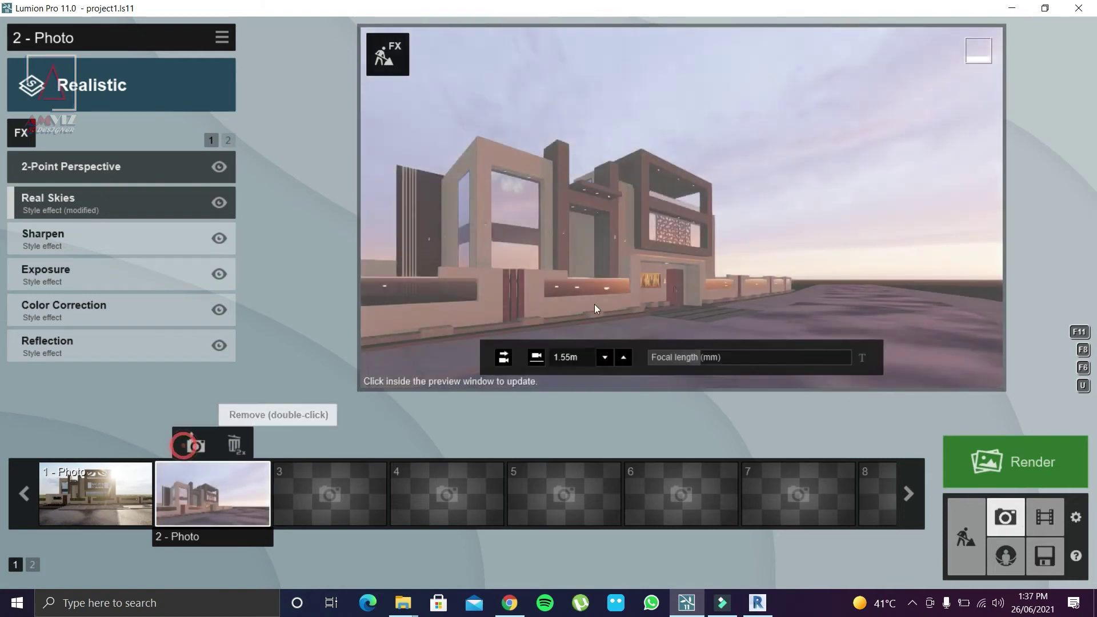
left_click(671, 273)
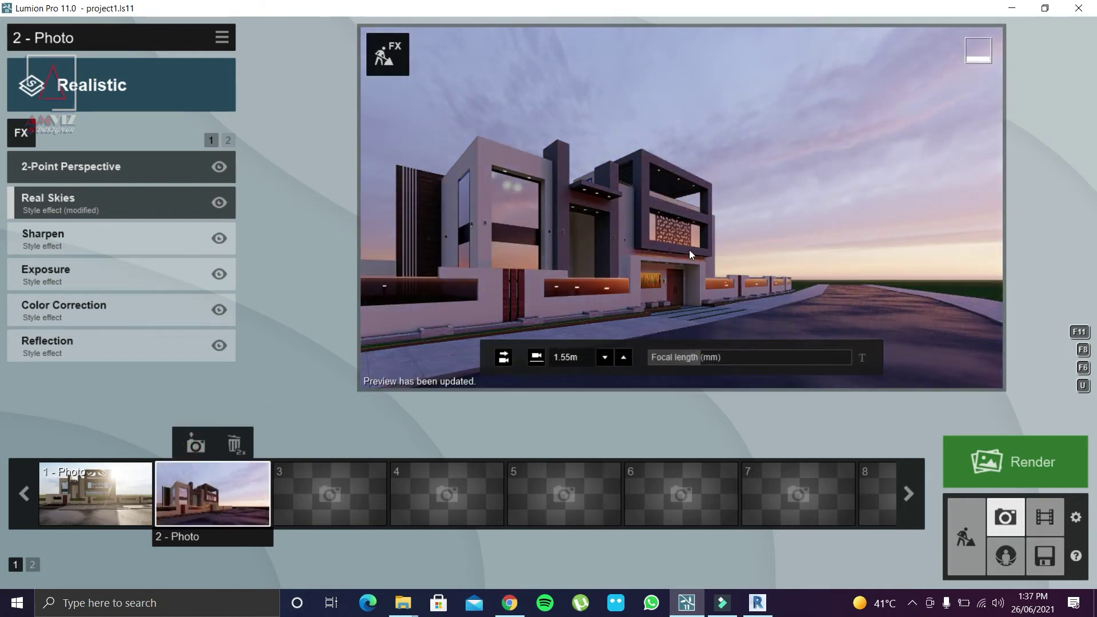
Step: Turn Photo 2's camera to a more frontal view and store it
right_click_drag(688, 250, 211, 431)
left_click(197, 443)
left_click(629, 270)
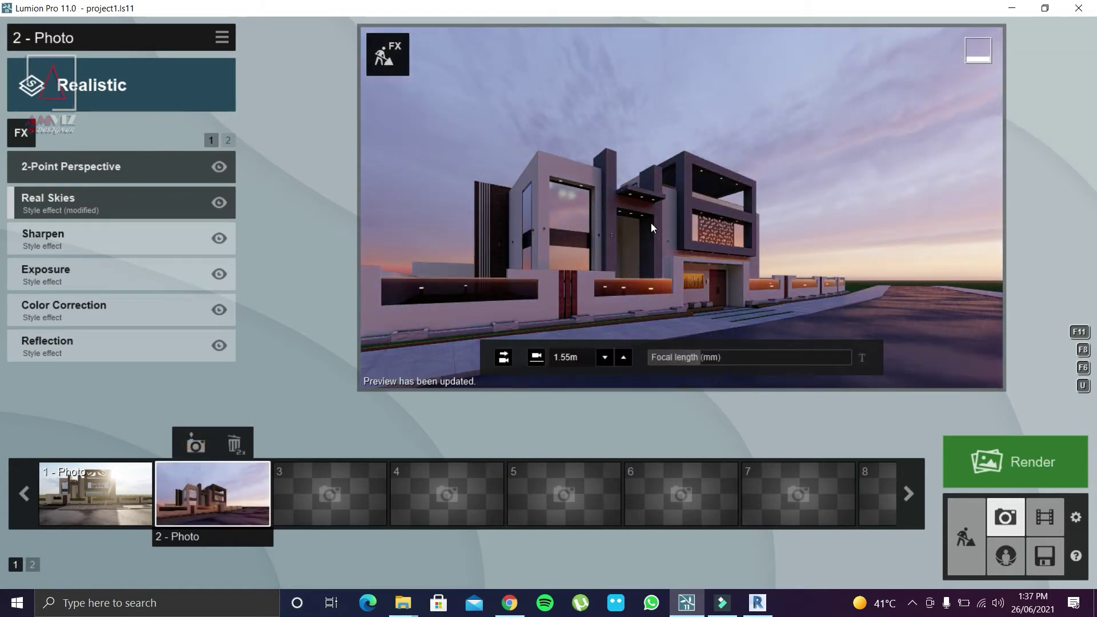
left_click(964, 535)
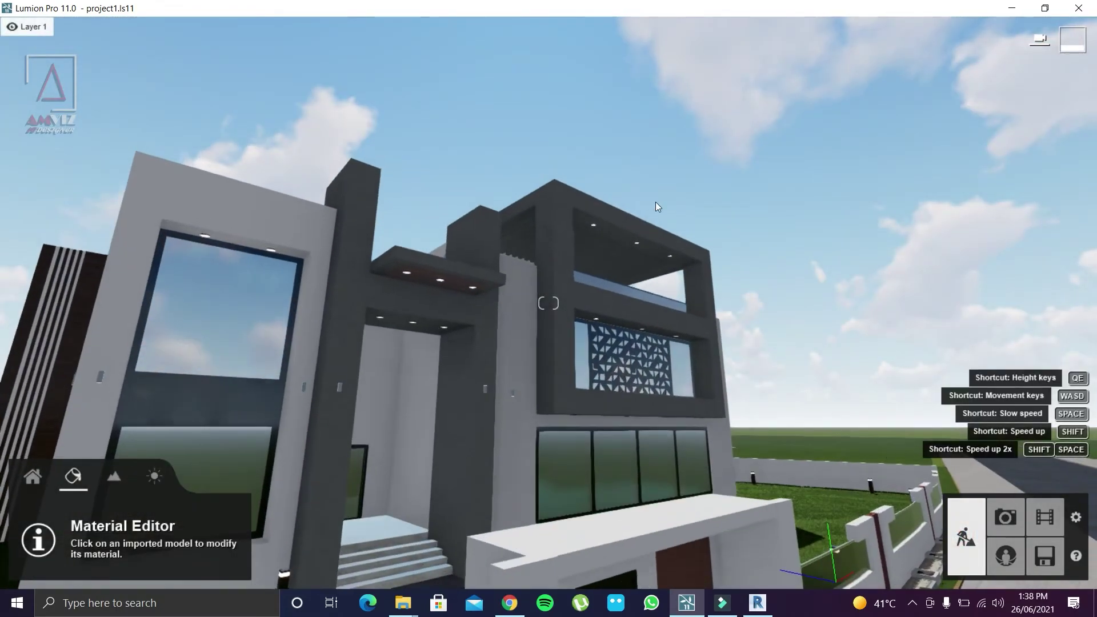
Step: Fly the camera down to the grass planter bed on the front lawn
right_click_drag(647, 224, 638, 186)
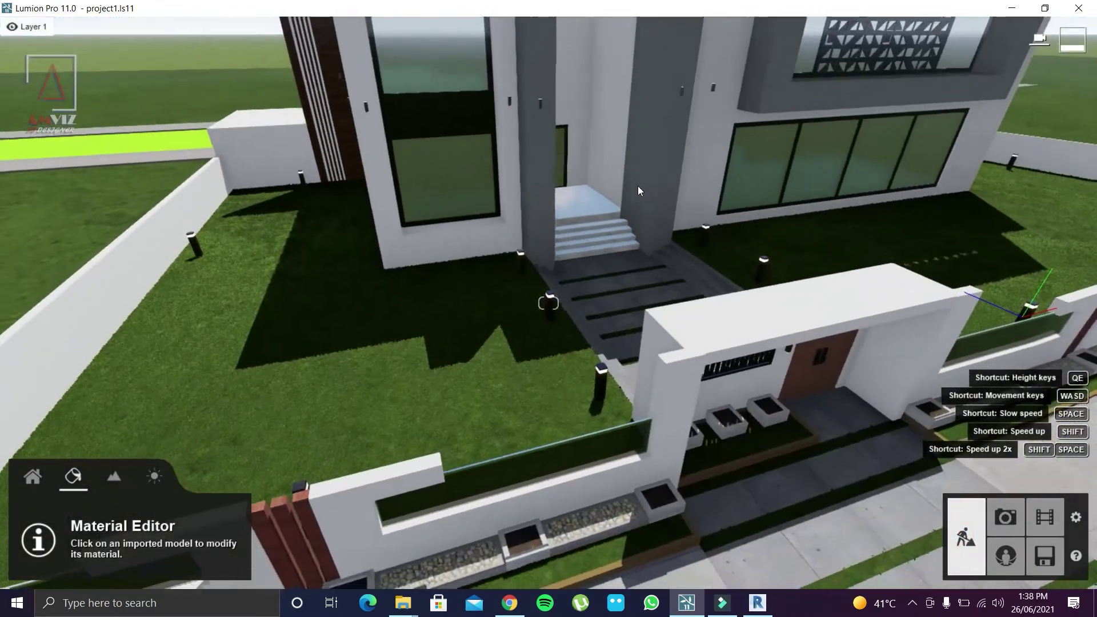
scroll(638, 187, "down", 3)
middle_click_drag(637, 187, 609, 231)
scroll(611, 237, "up", 3)
scroll(610, 237, "up", 3)
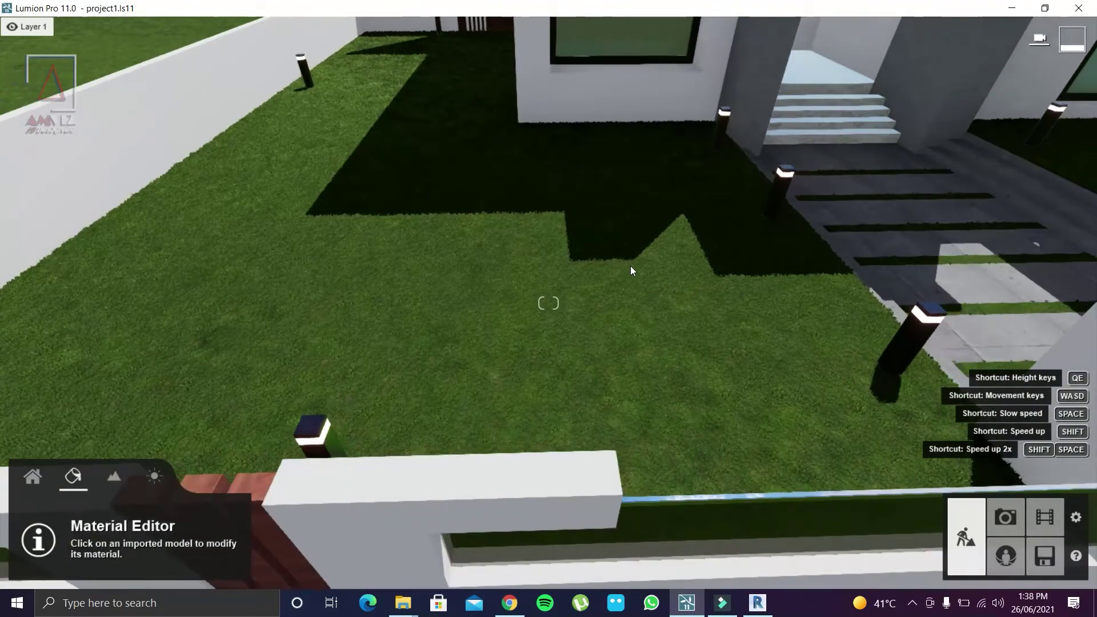
scroll(632, 270, "down", 5)
scroll(640, 359, "up", 3)
scroll(641, 358, "up", 2)
scroll(628, 353, "down", 2)
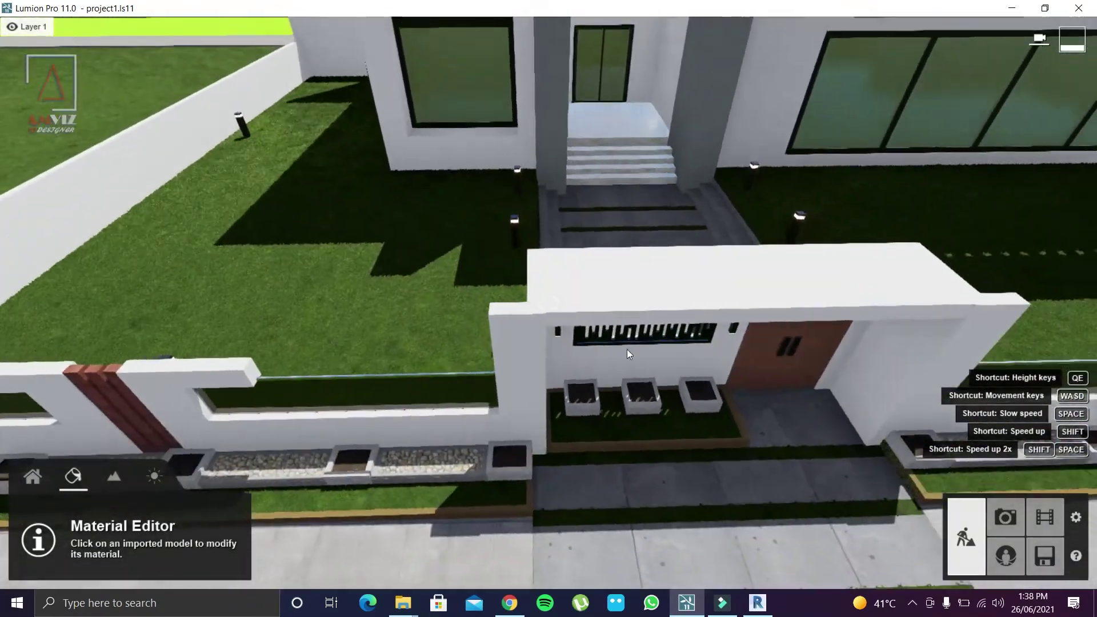
scroll(622, 395, "up", 2)
scroll(612, 462, "up", 2)
scroll(605, 425, "up", 3)
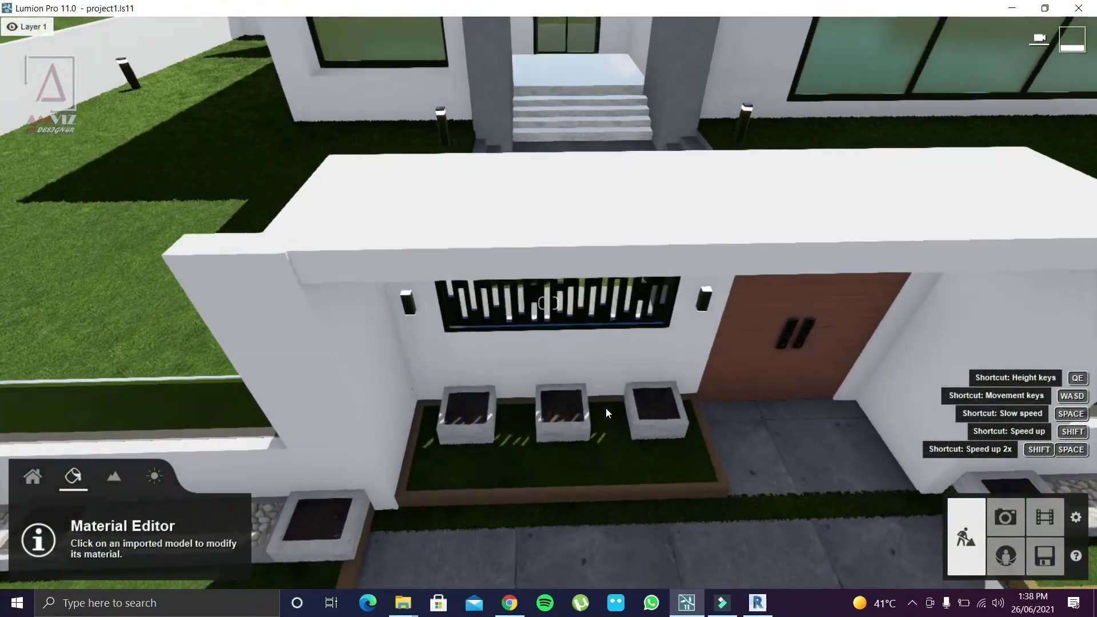
scroll(606, 408, "up", 1)
scroll(605, 519, "up", 3)
scroll(614, 470, "up", 1)
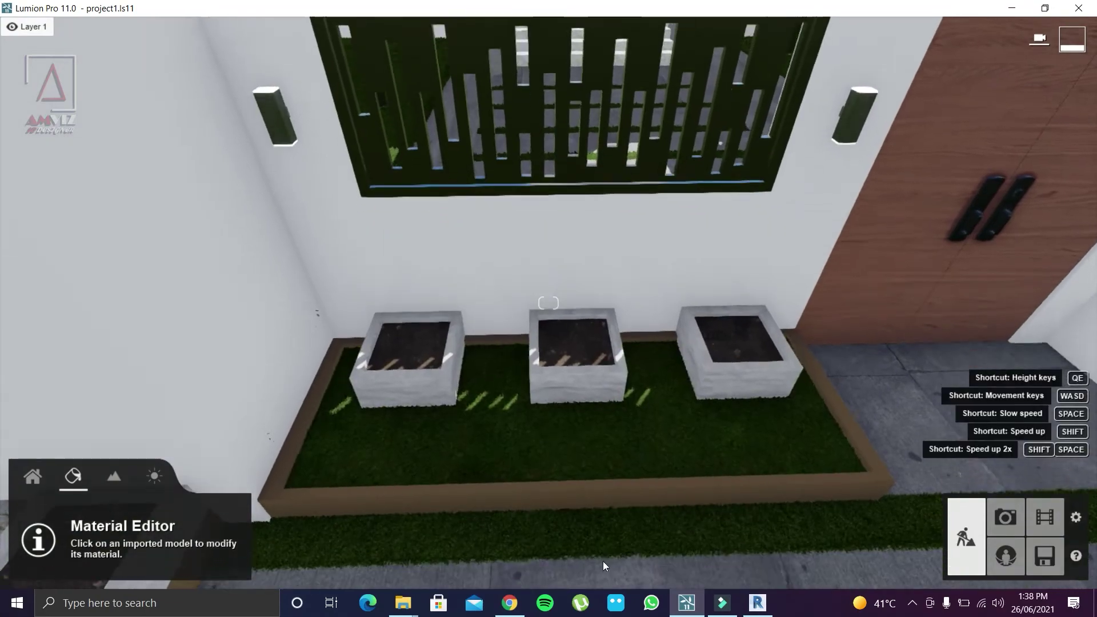
scroll(597, 549, "down", 2)
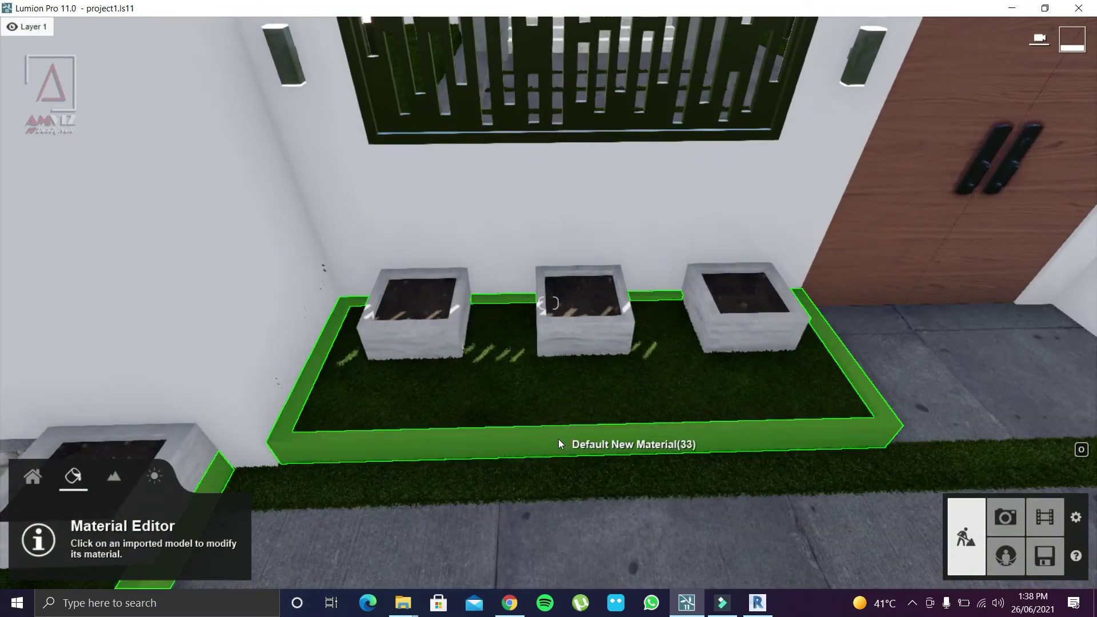
Step: Apply the grey Plaster 004 1024x512 material to the planter's brown border
left_click(559, 441)
left_click(104, 112)
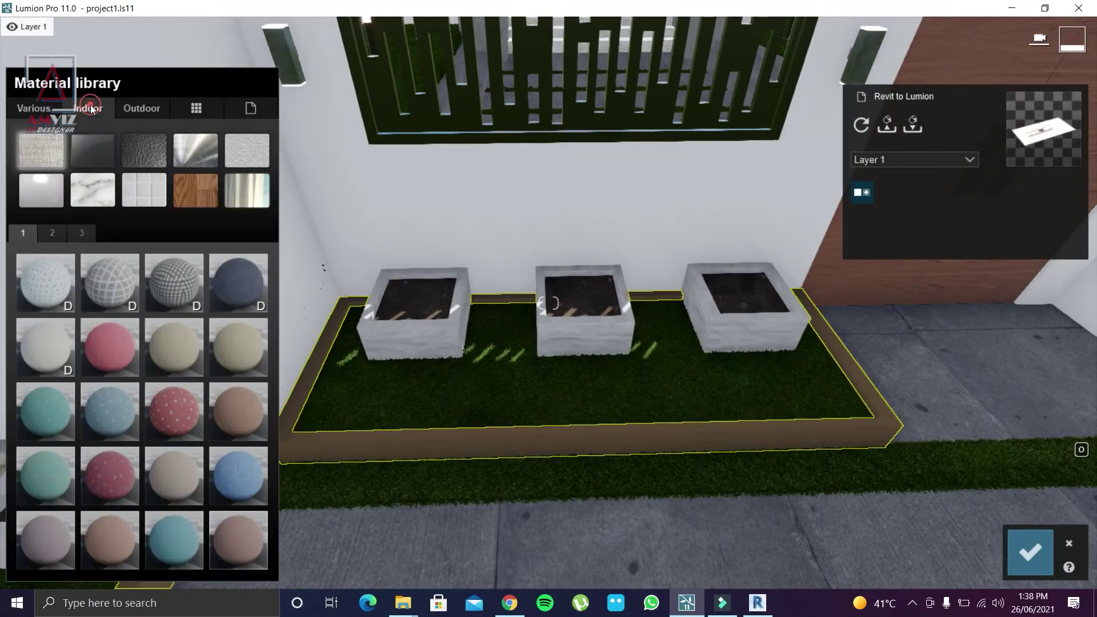
left_click(237, 154)
left_click(233, 407)
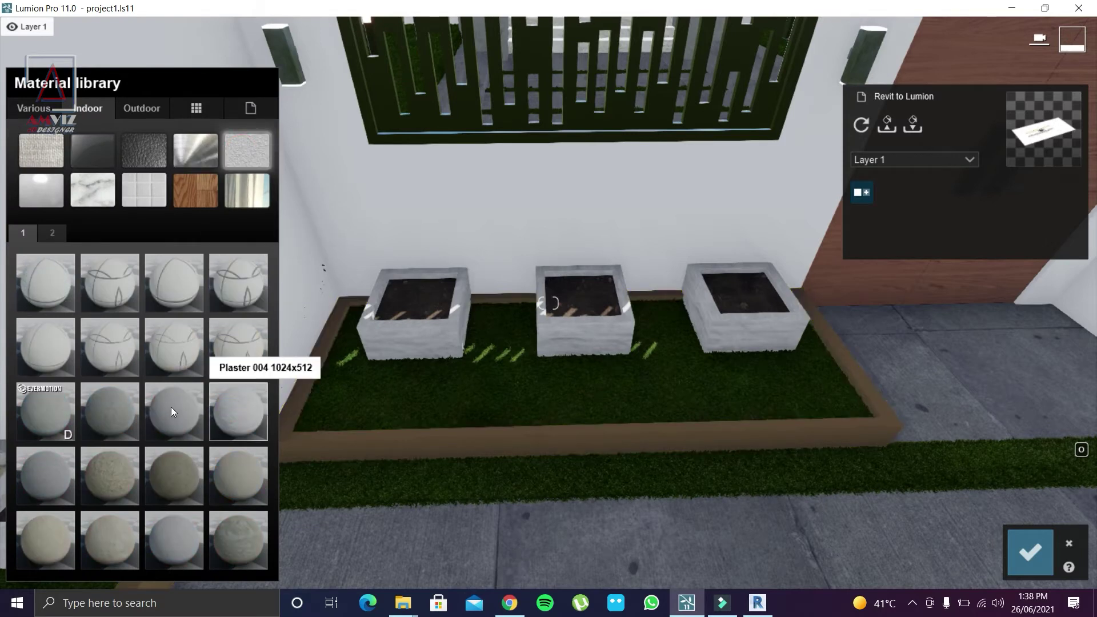
left_click(168, 411)
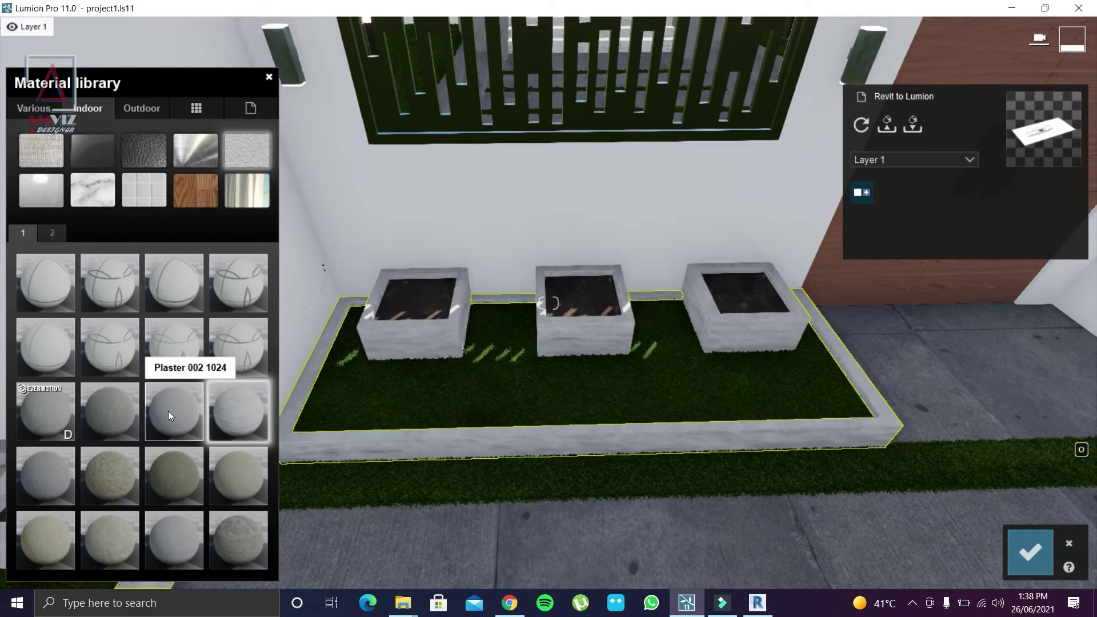
left_click(235, 414)
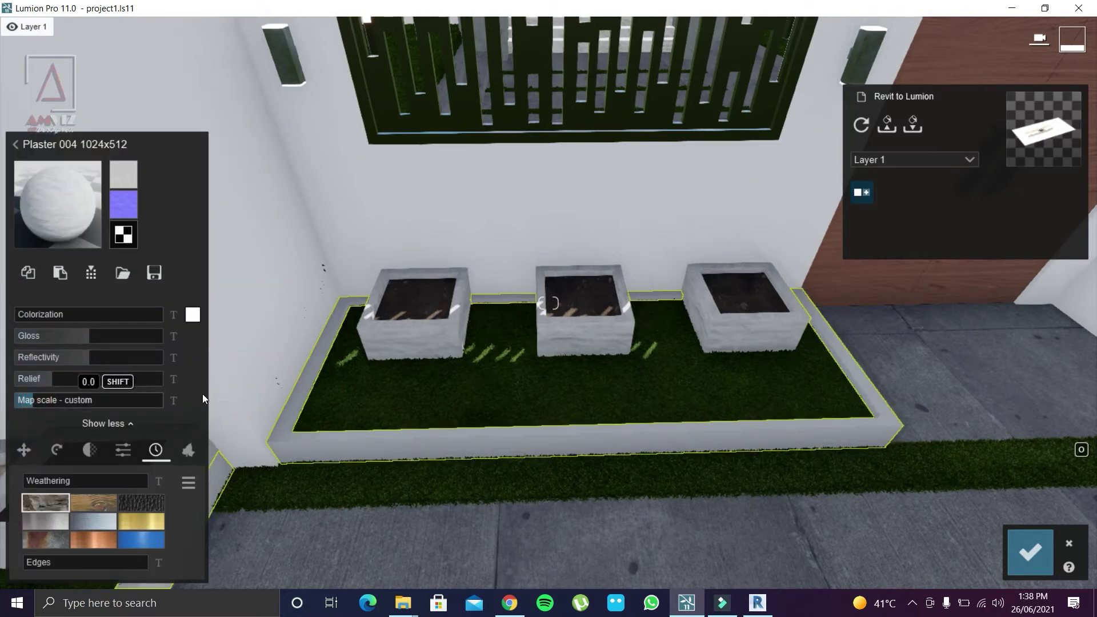
left_click(1029, 551)
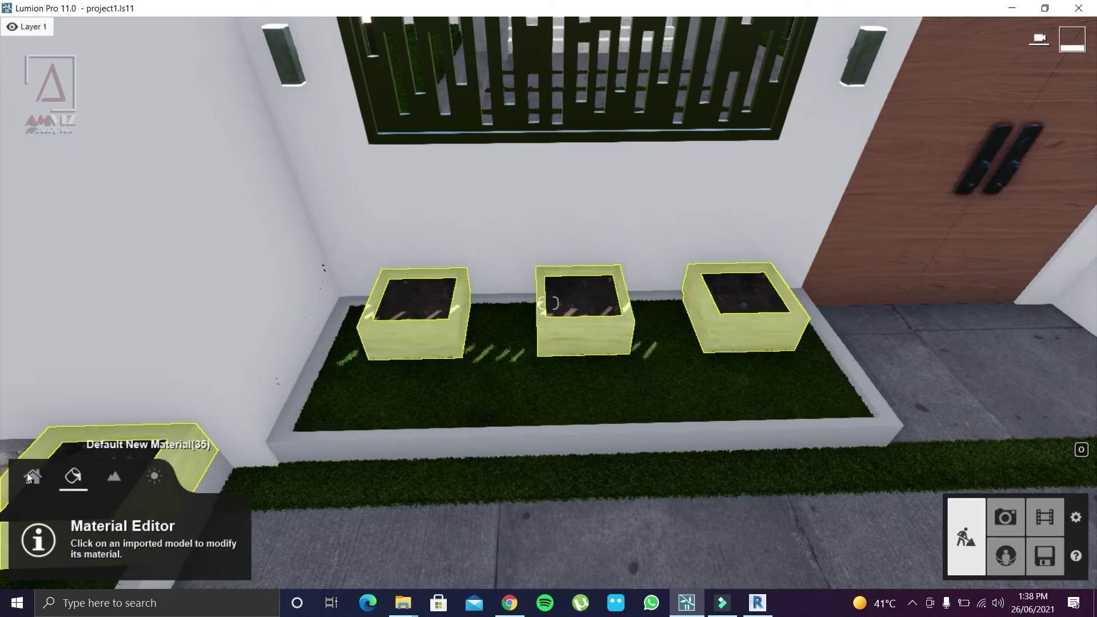
left_click(32, 477)
Step: Open the Nature library's Plants category and browse to page 5
left_click(114, 520)
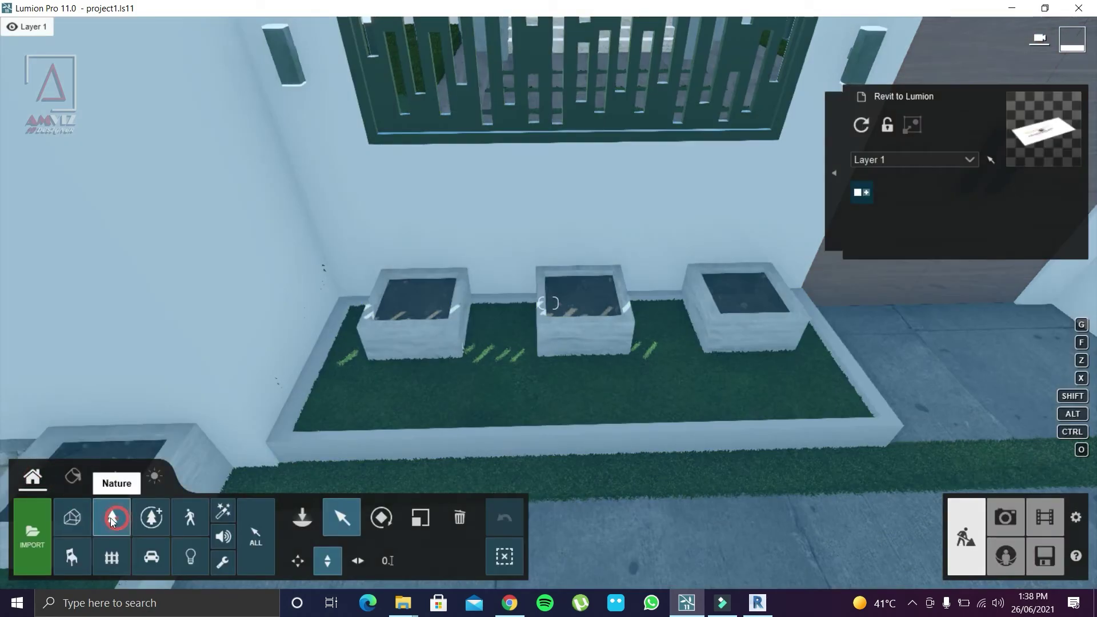
left_click(303, 518)
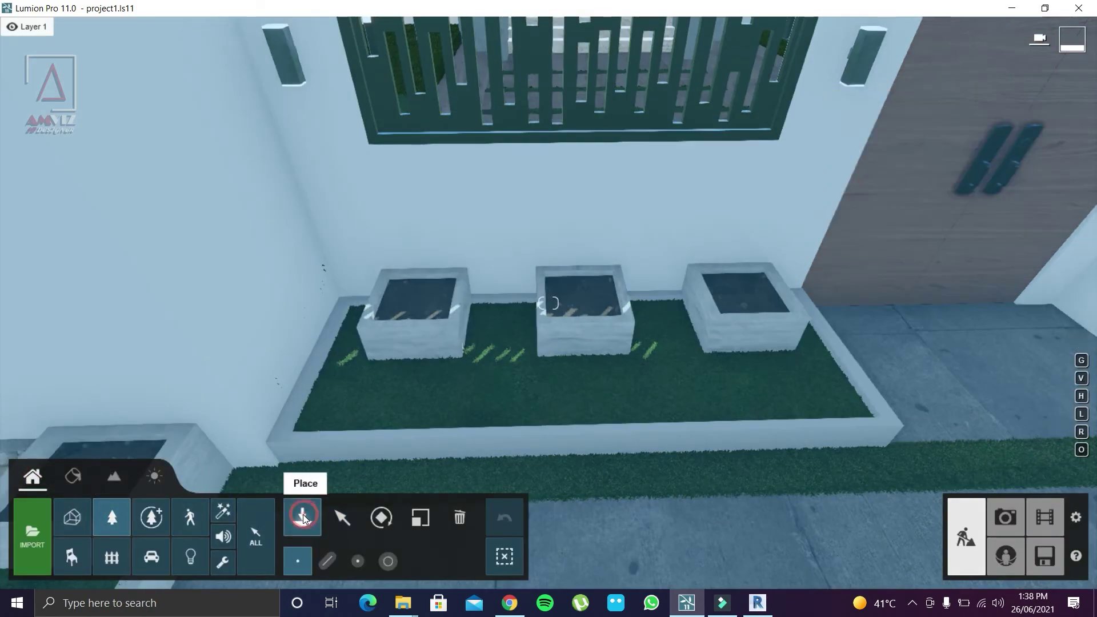
left_click(219, 131)
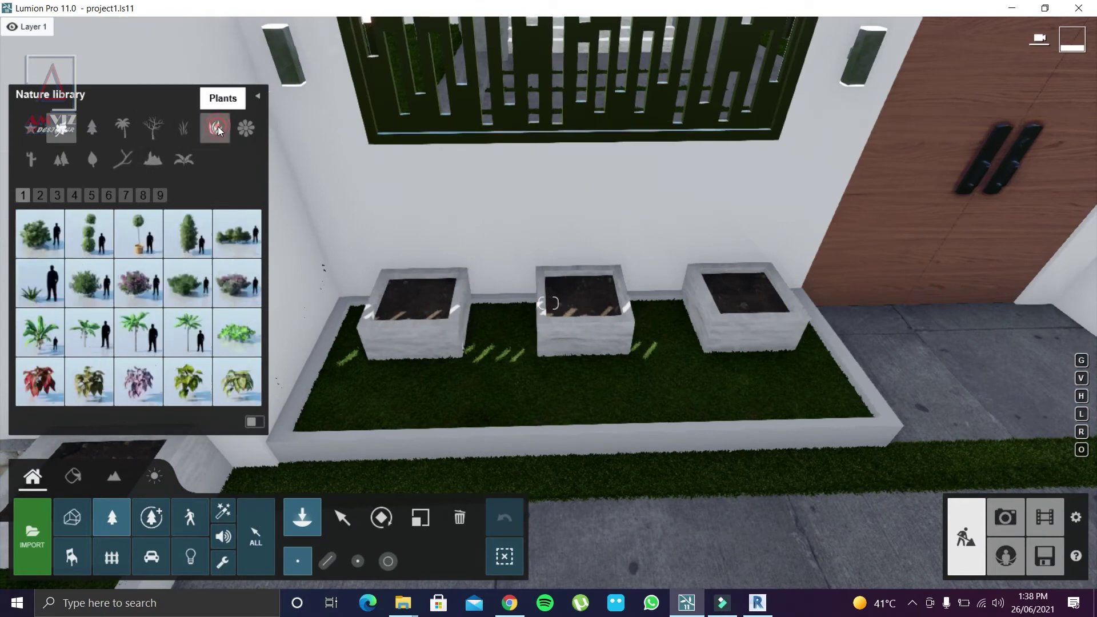
left_click(41, 196)
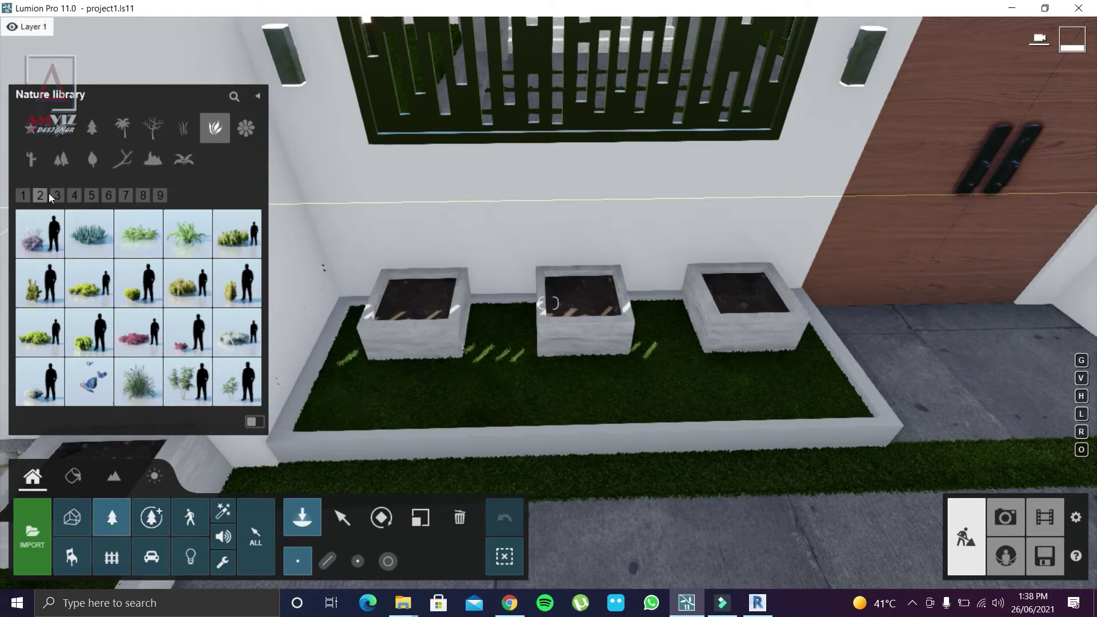
left_click(62, 194)
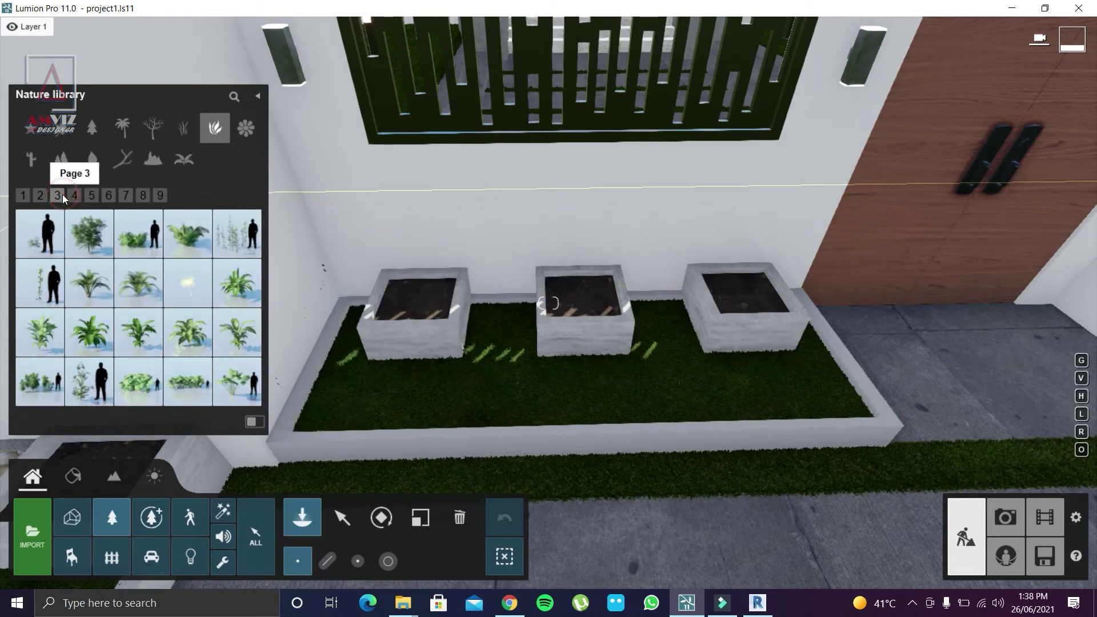
left_click(91, 196)
mouse_move(109, 196)
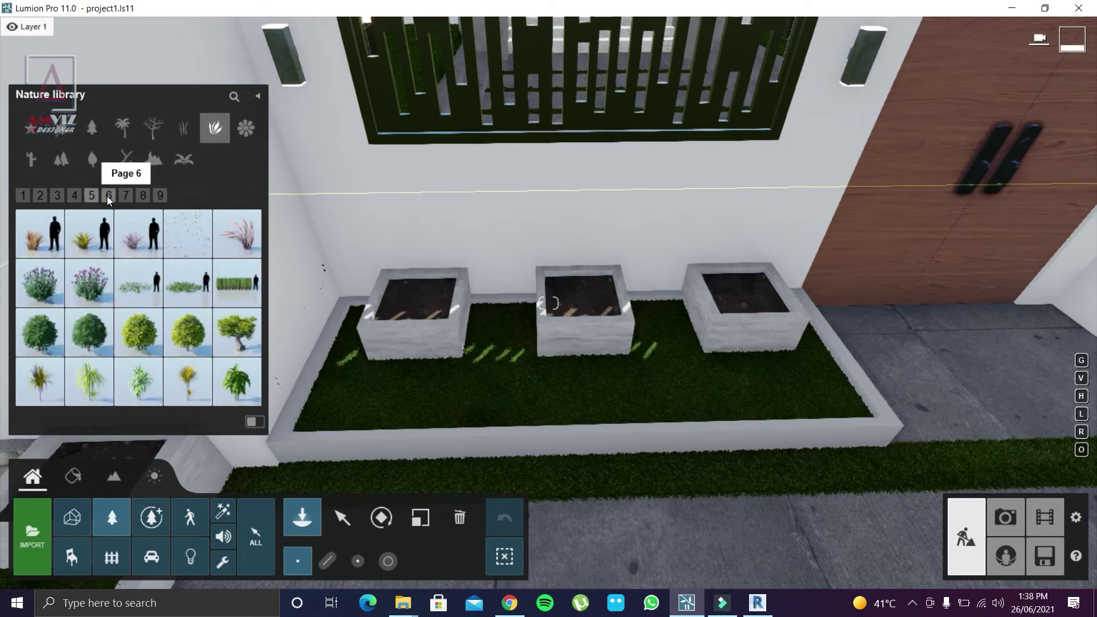
left_click(98, 249)
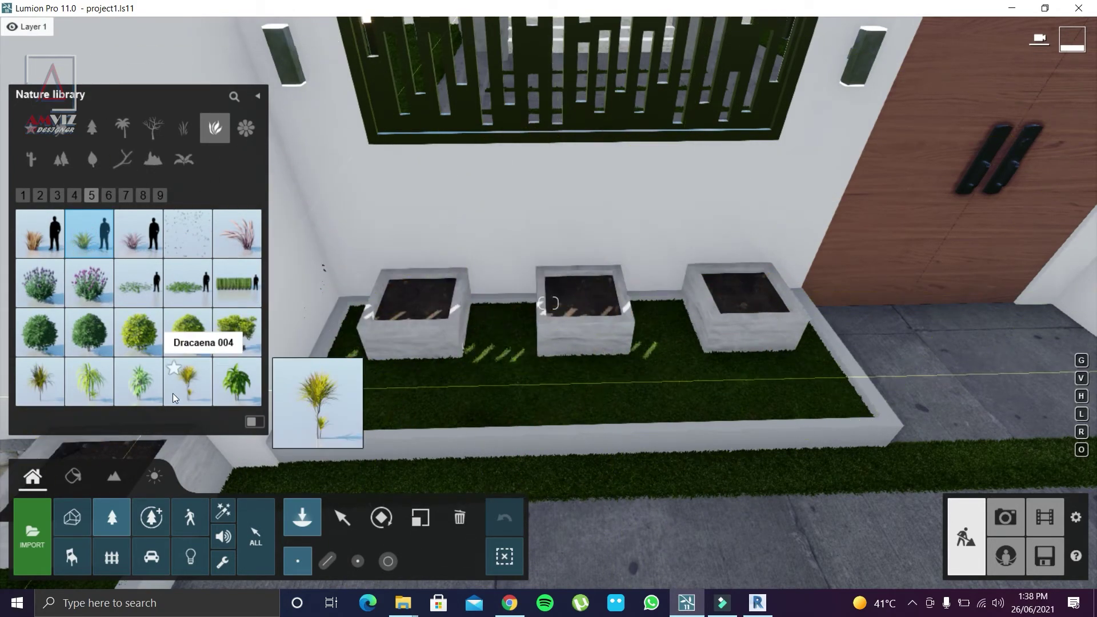
Step: Place Dracaena 004 in the middle planter and Dracaena 003 in the left and right planters
left_click(188, 382)
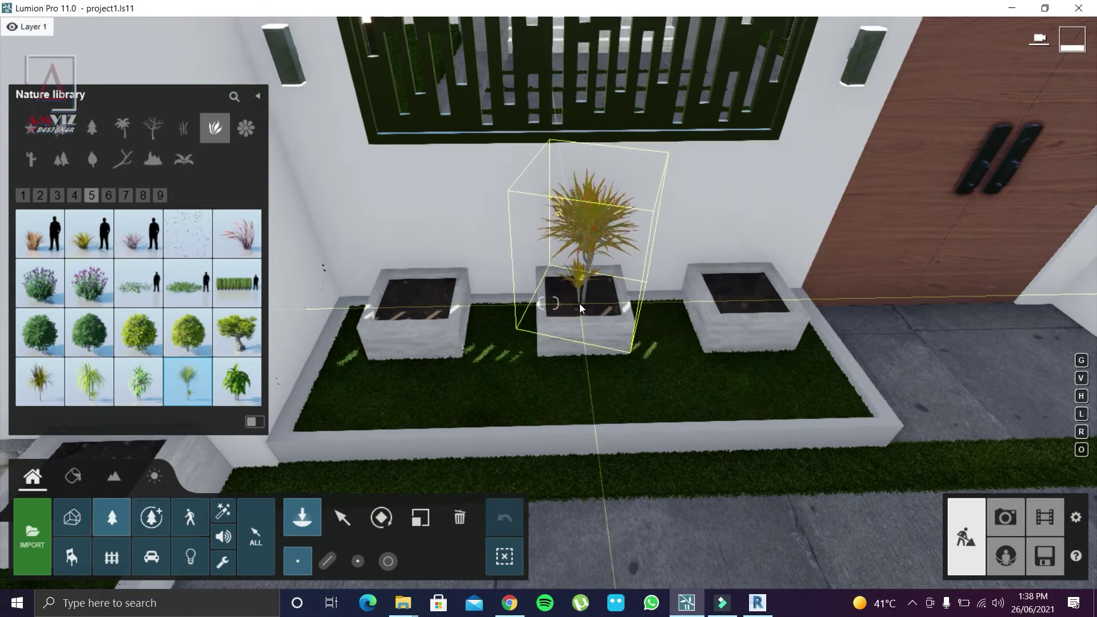
left_click(580, 308)
left_click(138, 381)
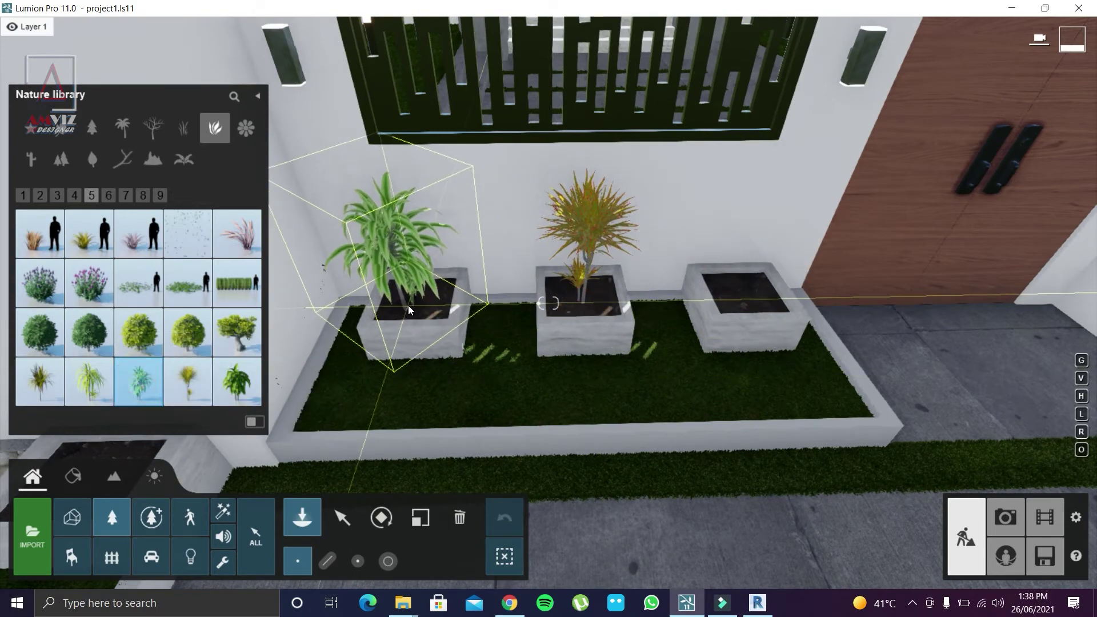
left_click(418, 308)
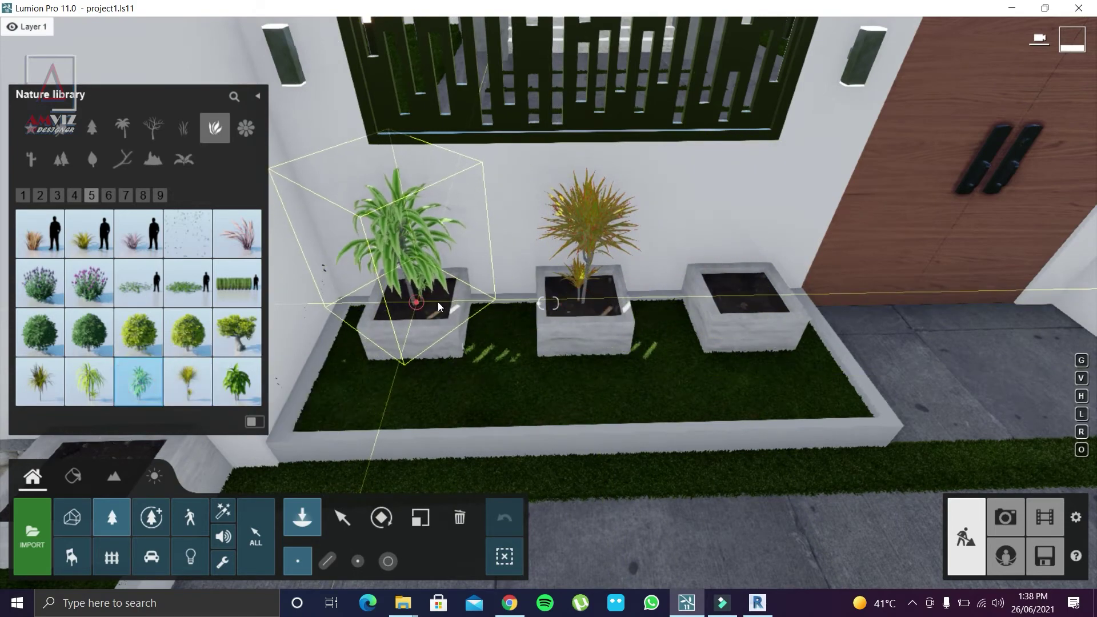
left_click(744, 307)
Step: Pan along the front boundary wall and plant the first wall planter
scroll(657, 332, "down", 5)
scroll(543, 355, "down", 5)
scroll(478, 386, "down", 3)
scroll(479, 386, "up", 5)
scroll(543, 387, "up", 5)
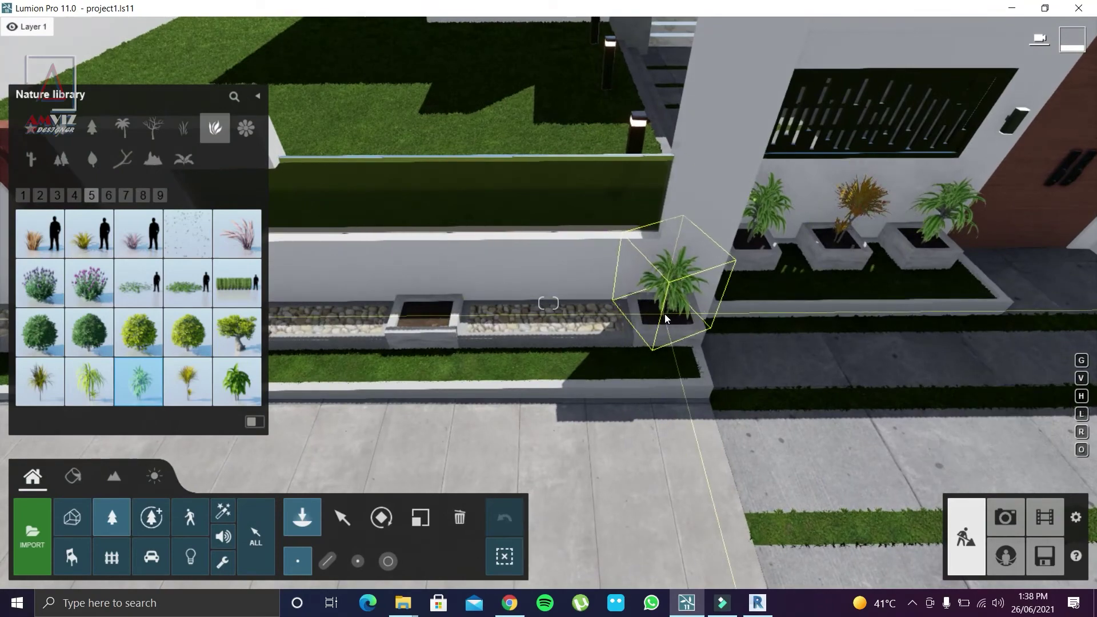
middle_click_drag(431, 322, 730, 322)
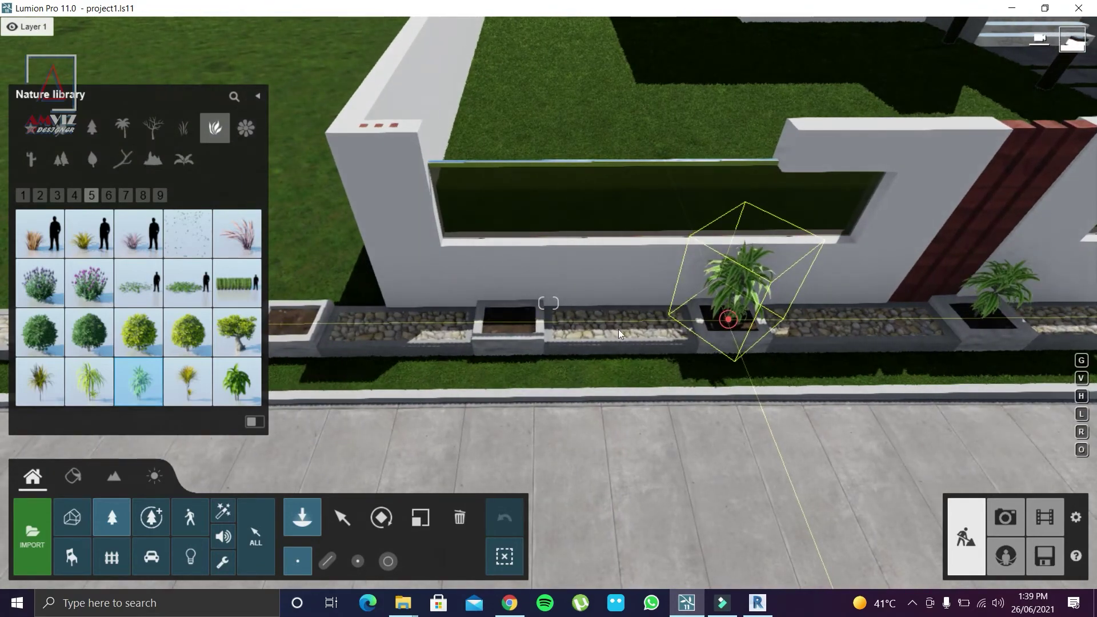
left_click(730, 321)
Step: Move past the entrance and plant the planters by the brick columns, including a yellow dracaena
key("d")
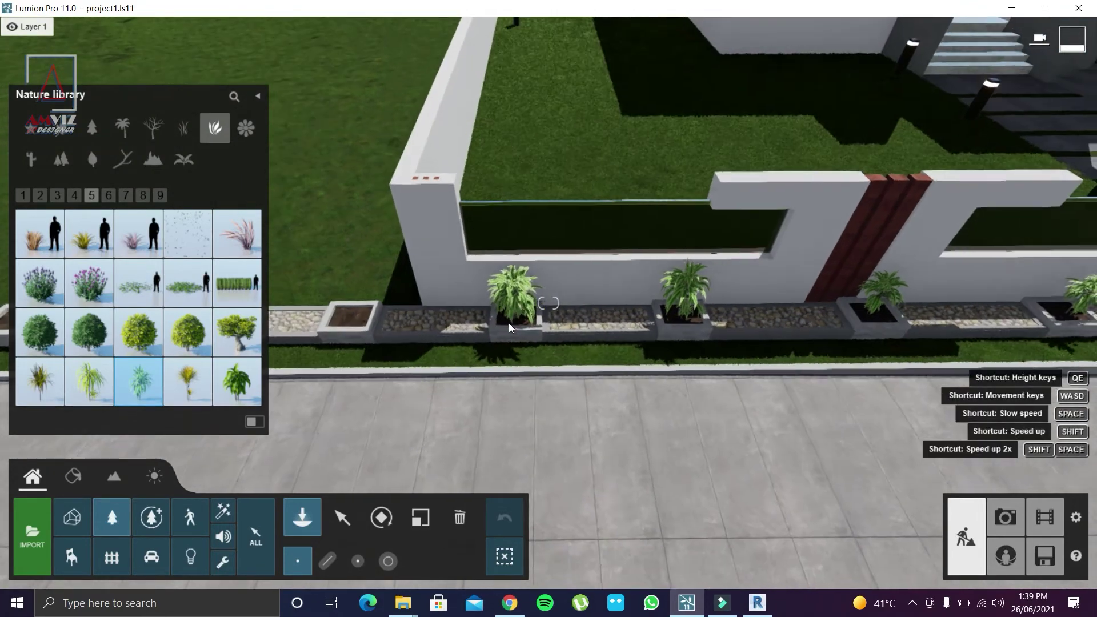
key("d")
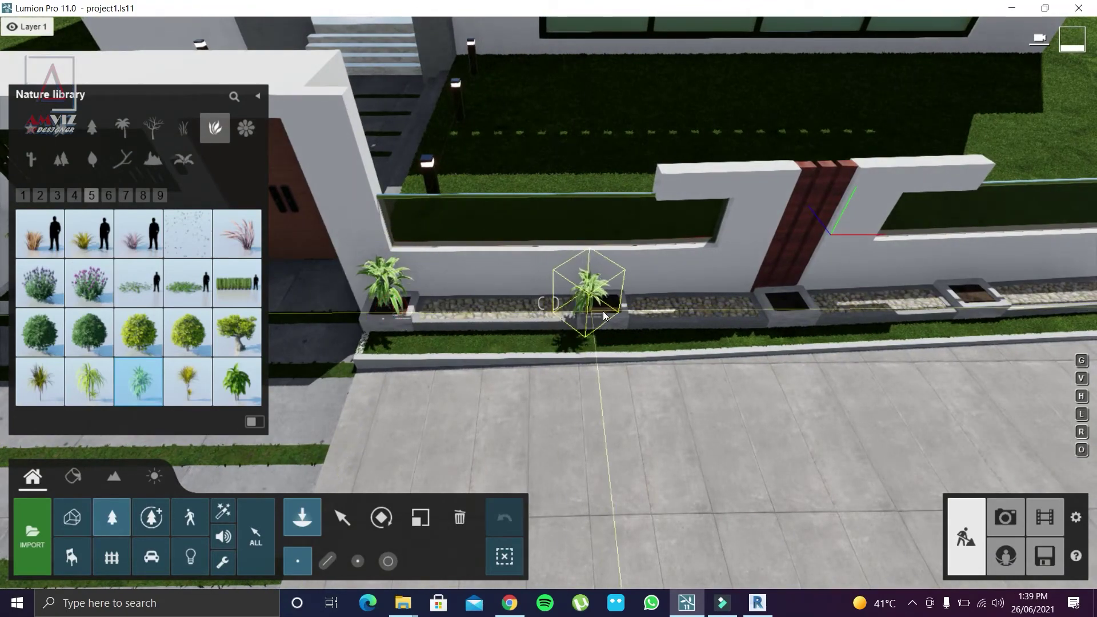
left_click(806, 309)
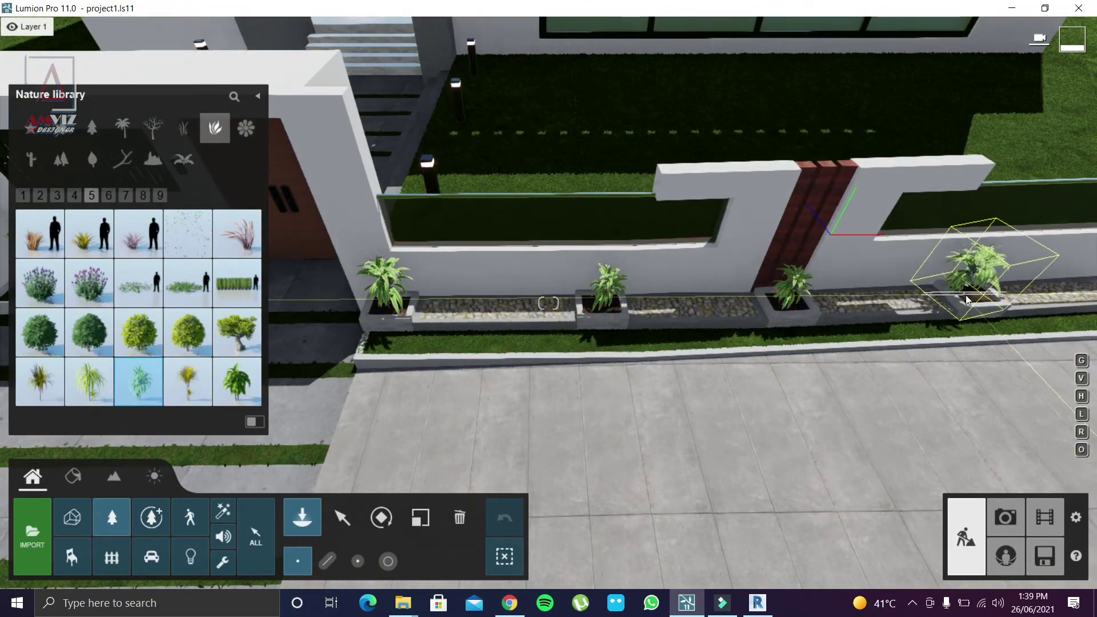
key("d")
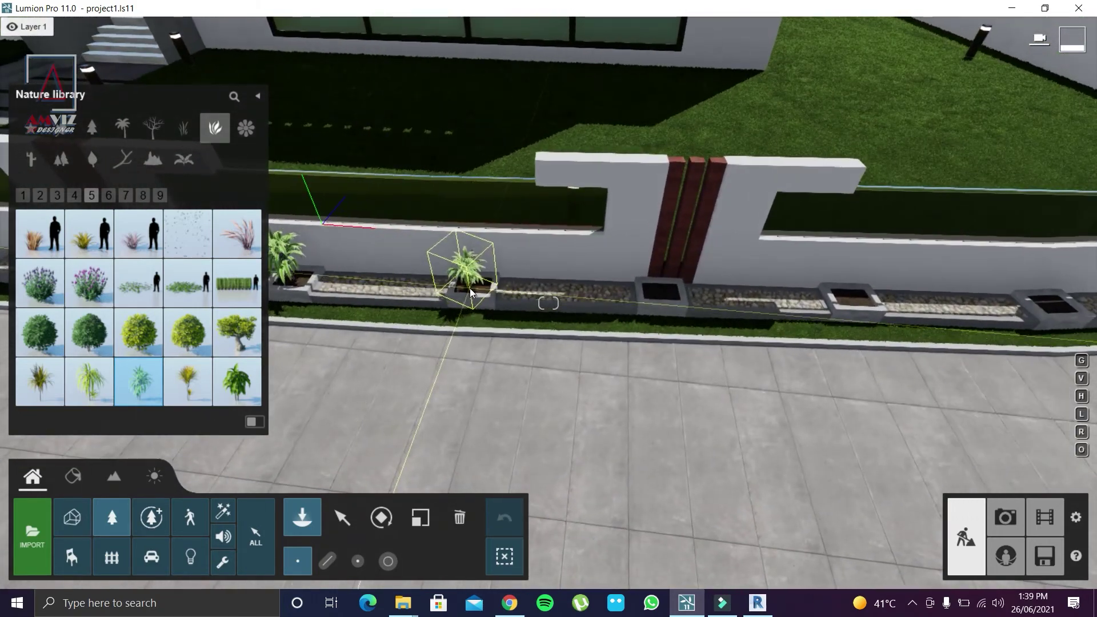
left_click(468, 295)
mouse_move(188, 380)
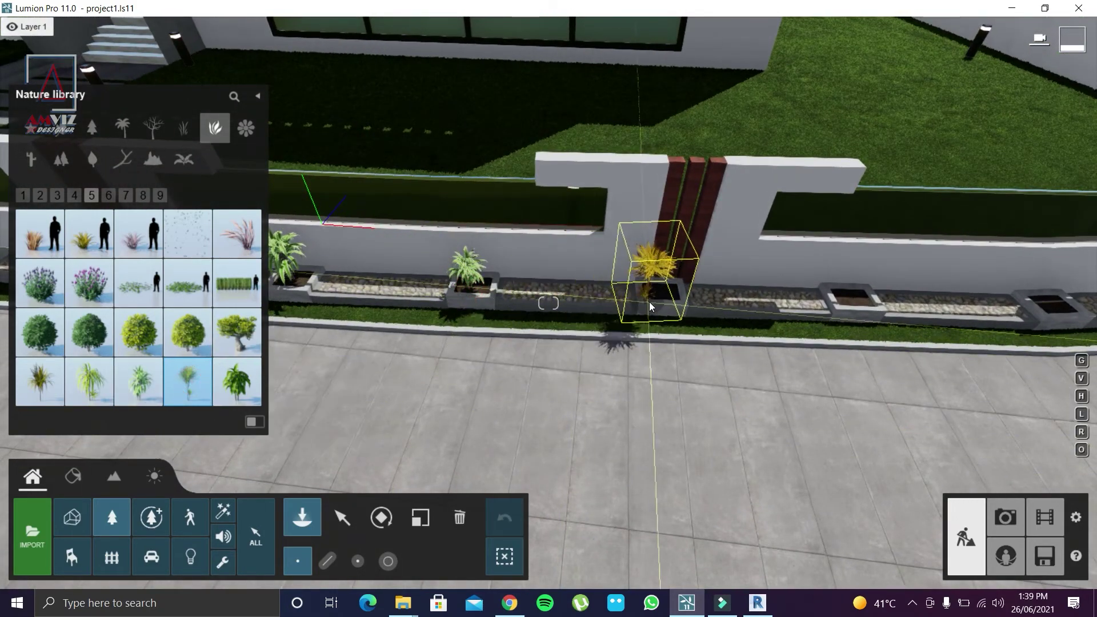
left_click(659, 299)
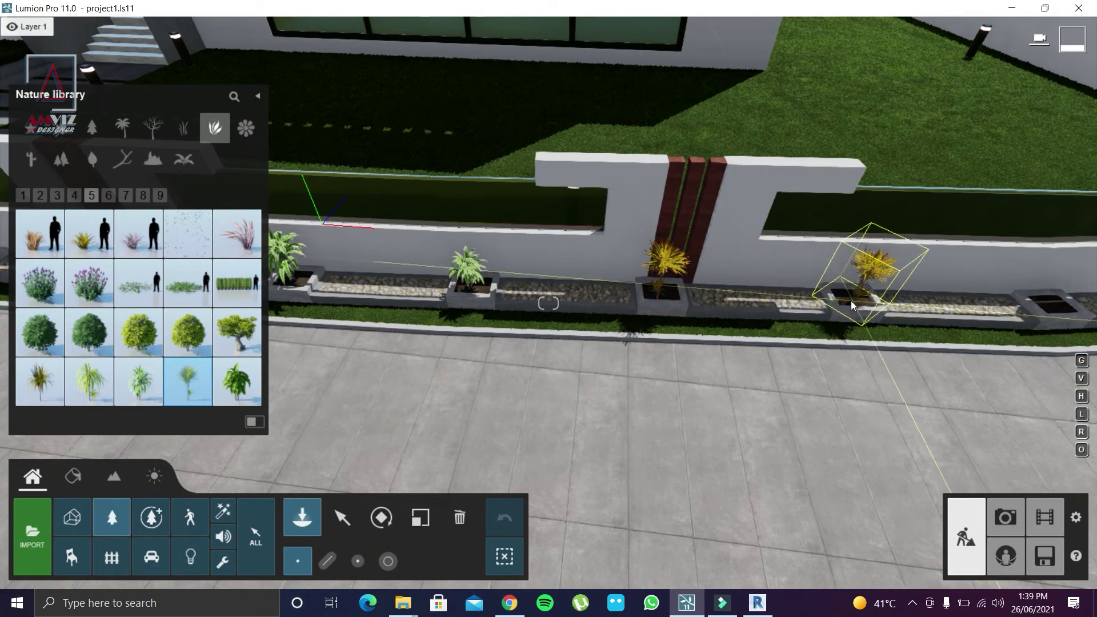
left_click(852, 301)
Step: Fill the last wall planters with dracaenas and step back to view the entrance gate
key("d")
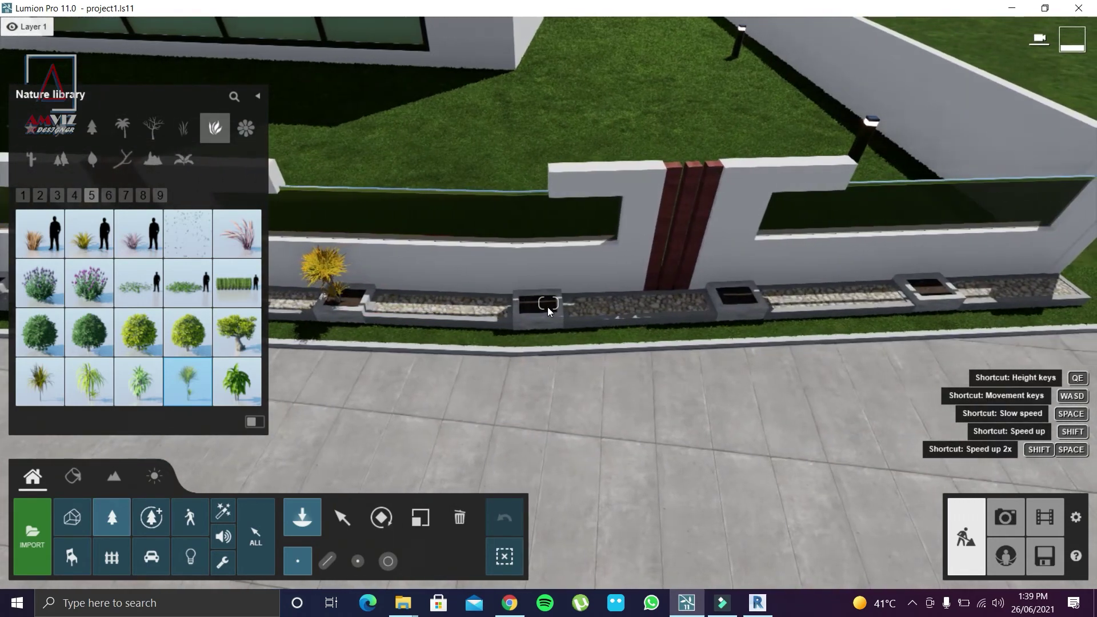
left_click(536, 307)
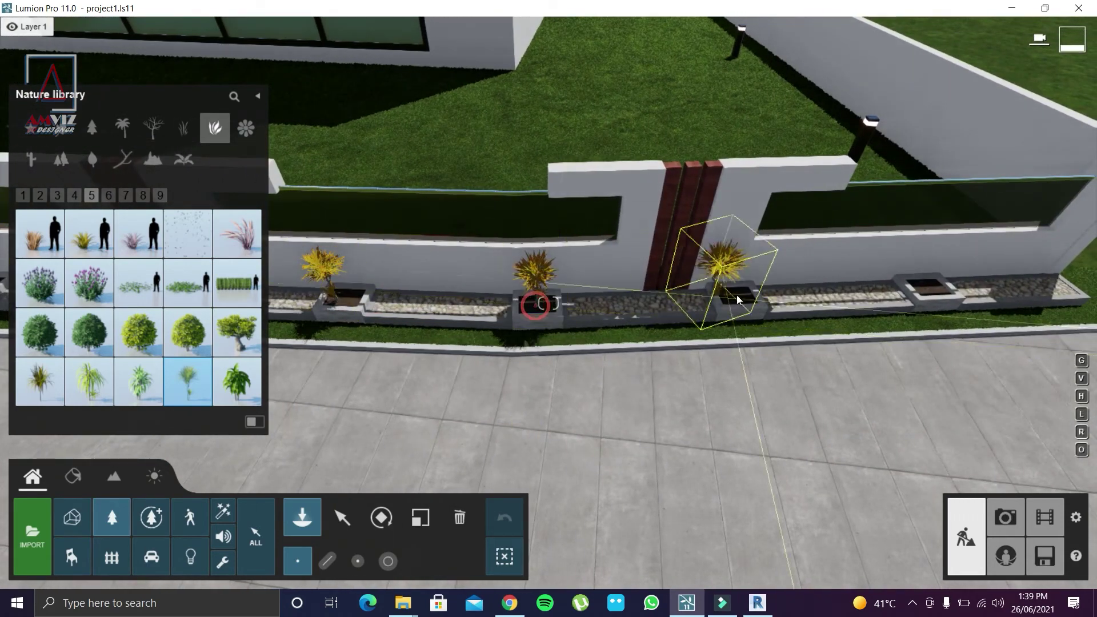
left_click(922, 296)
key("s")
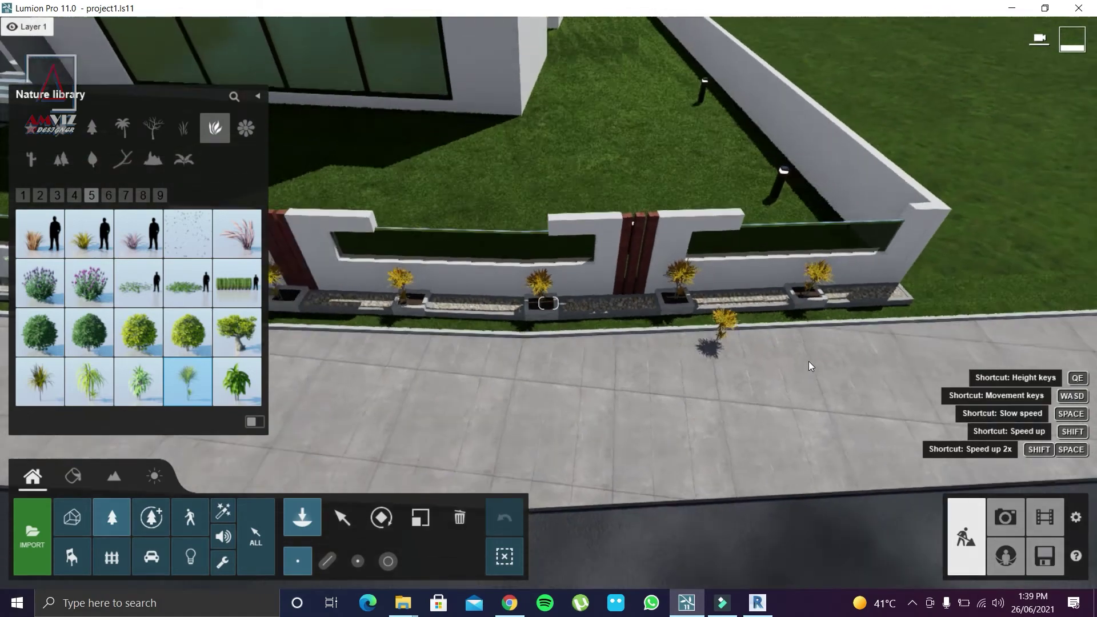
key("a")
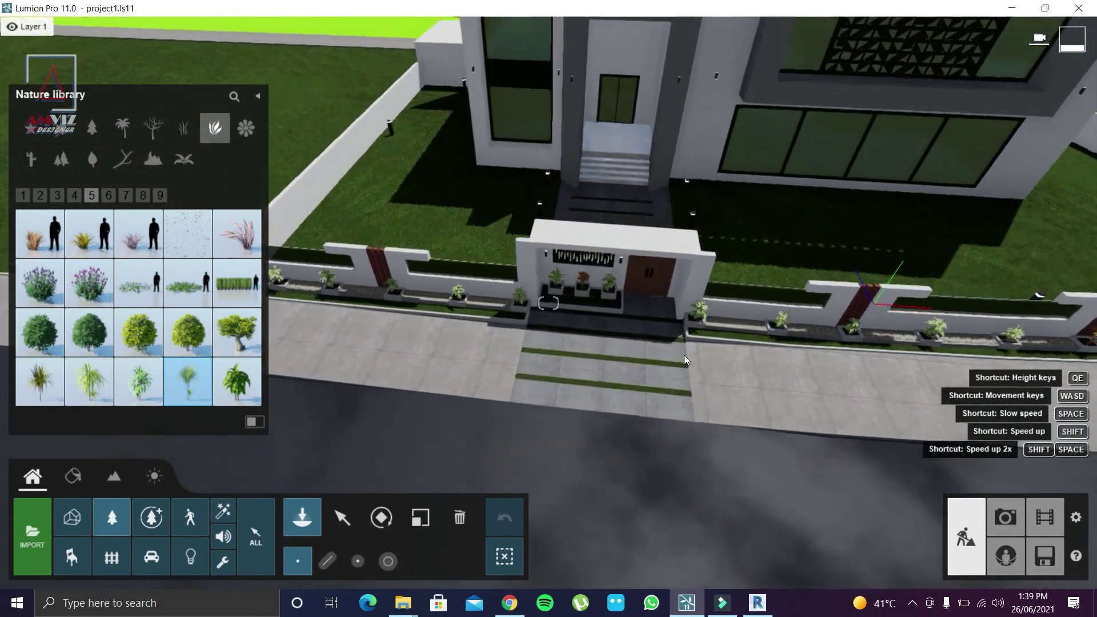
right_click_drag(684, 355, 647, 345)
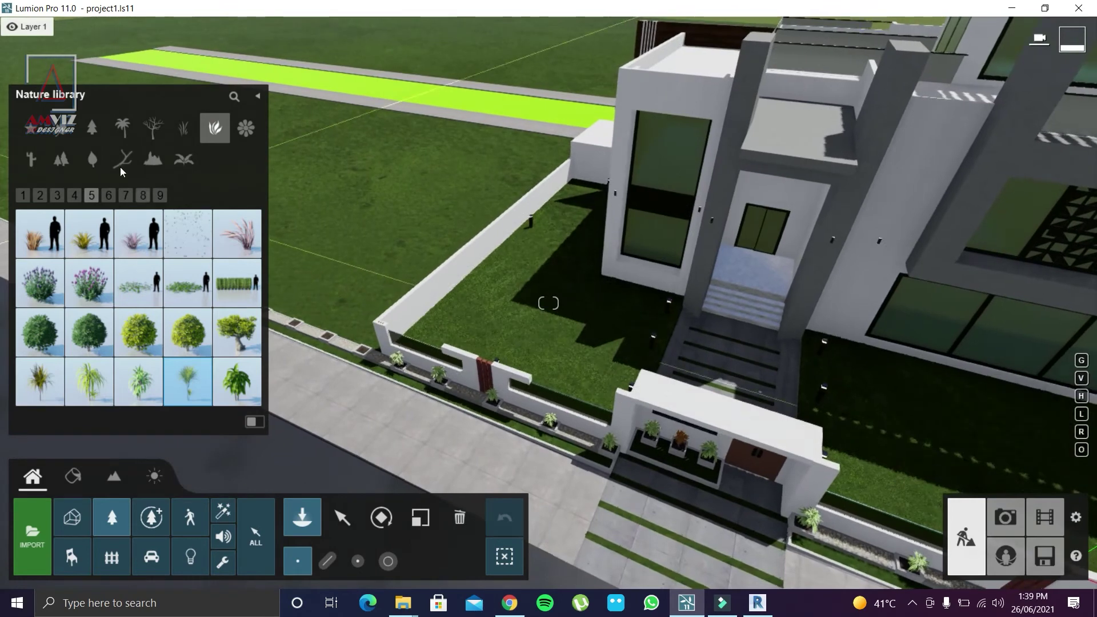
left_click(120, 131)
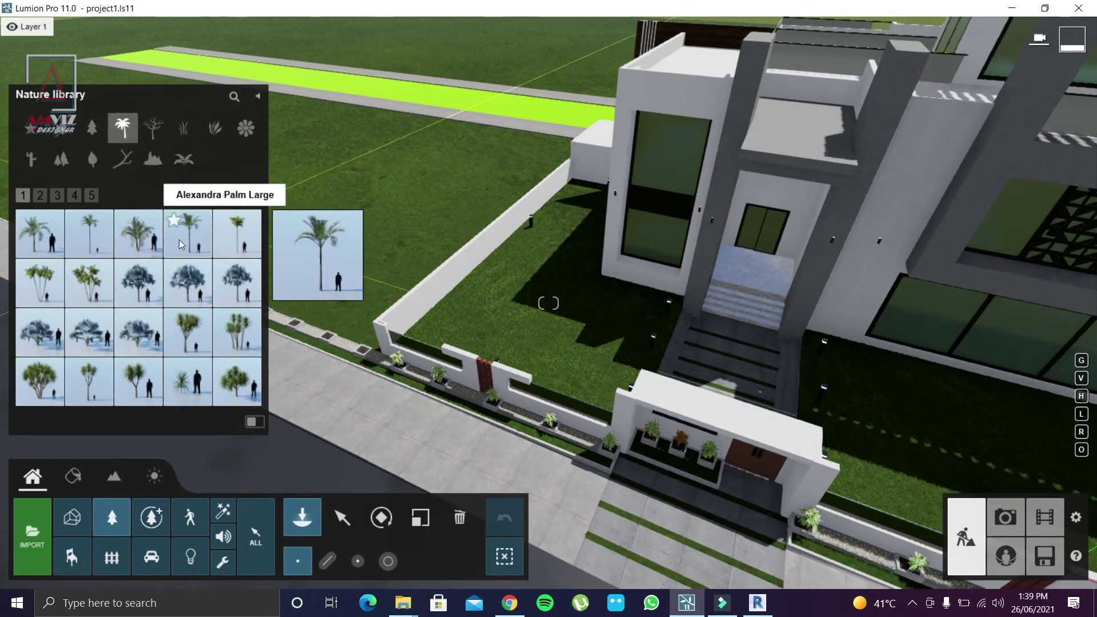
Step: Plant several palms on the lawn, beside the side wall, and a tall date palm on the side lawn
left_click(38, 196)
mouse_move(139, 233)
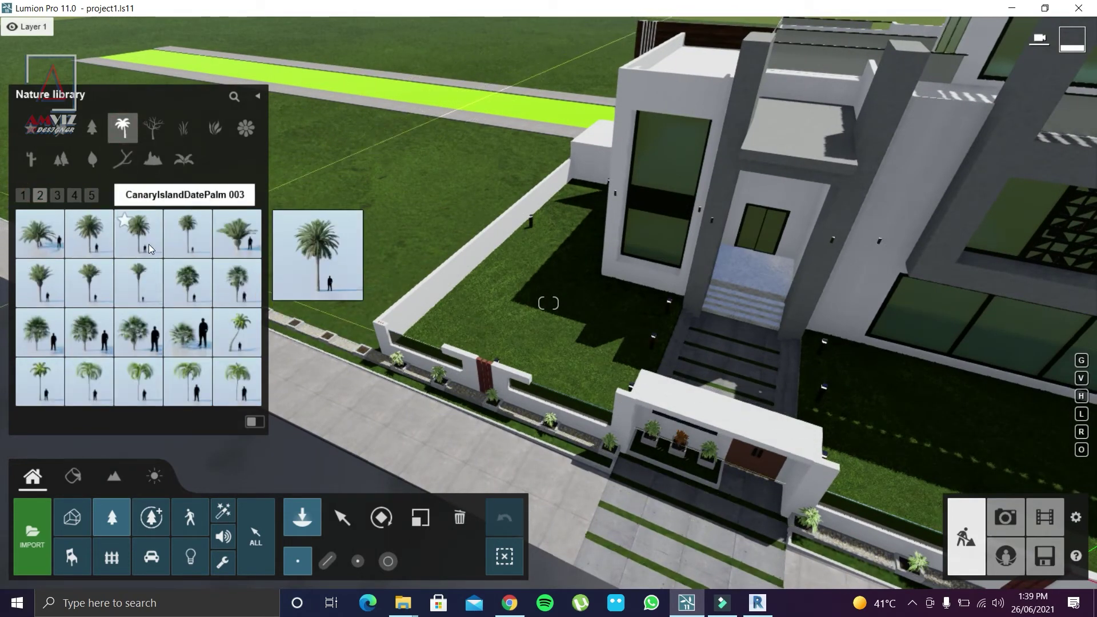
left_click(190, 242)
left_click(436, 338)
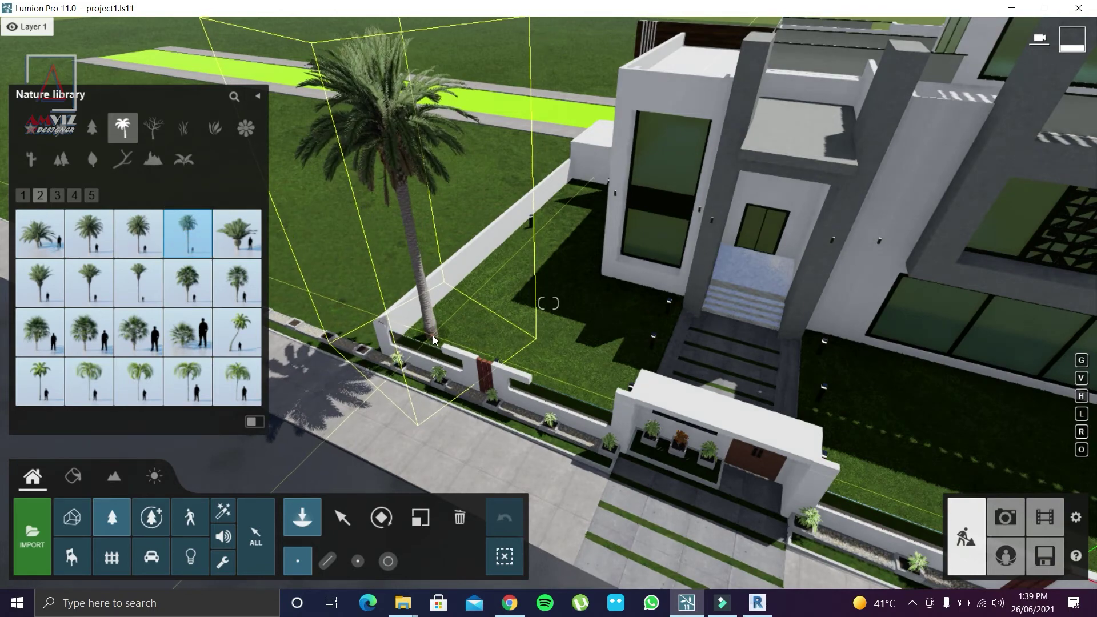
left_click(576, 191)
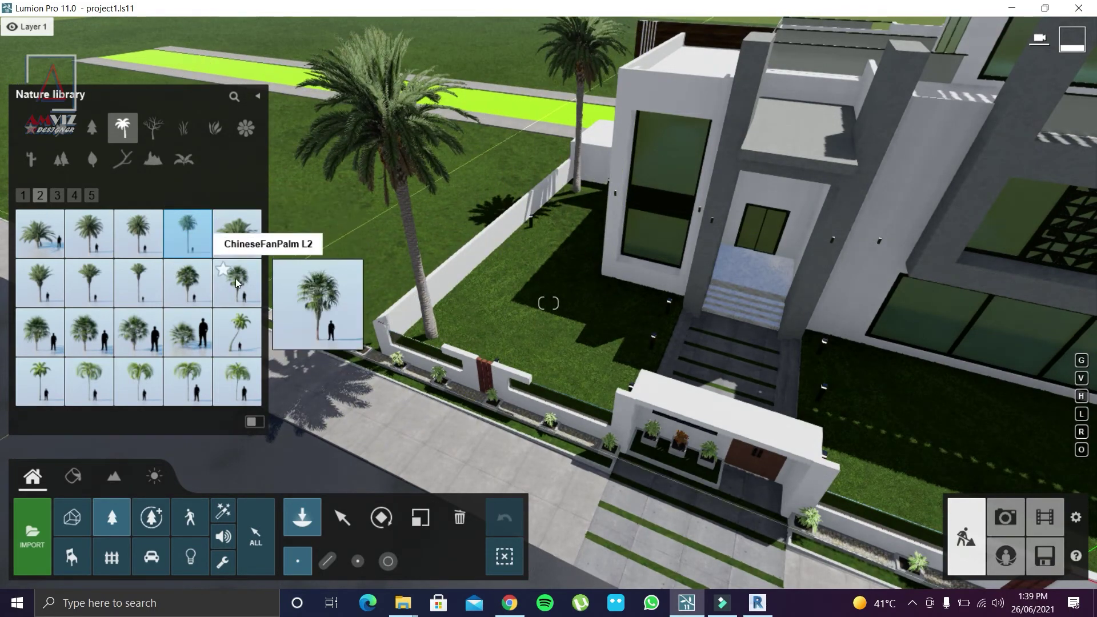
left_click(236, 241)
right_click_drag(580, 355, 581, 356)
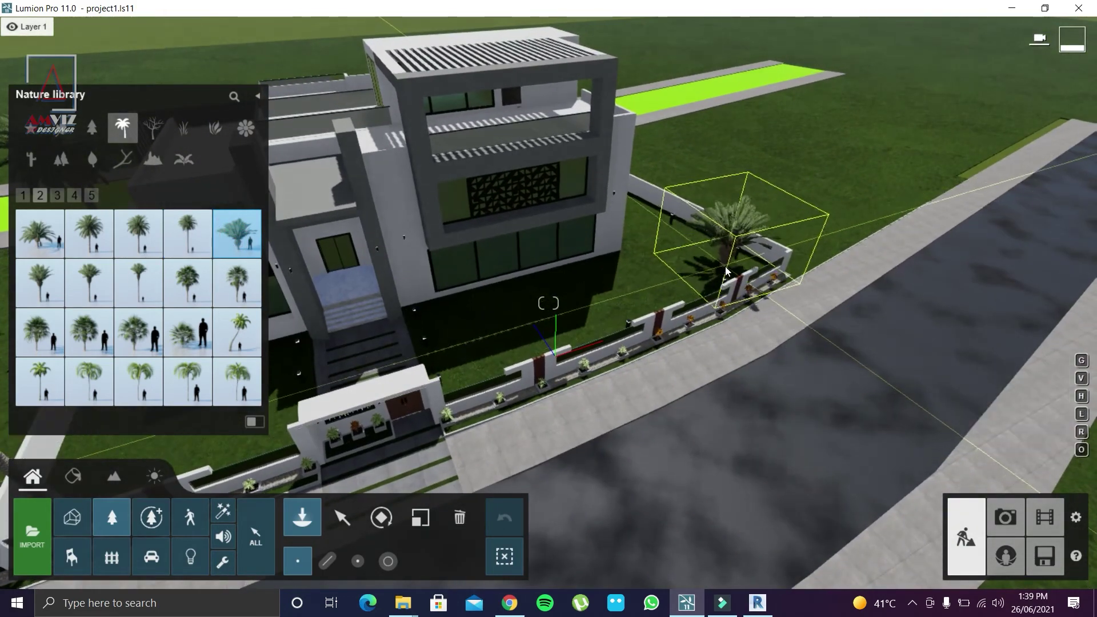
left_click(728, 276)
mouse_move(139, 279)
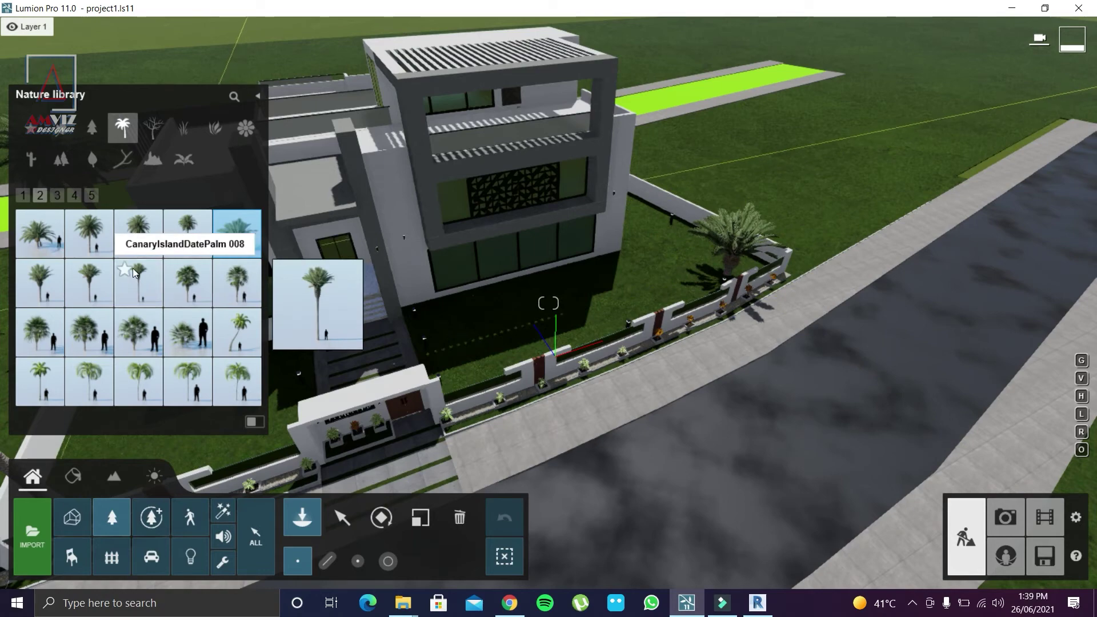
left_click(142, 239)
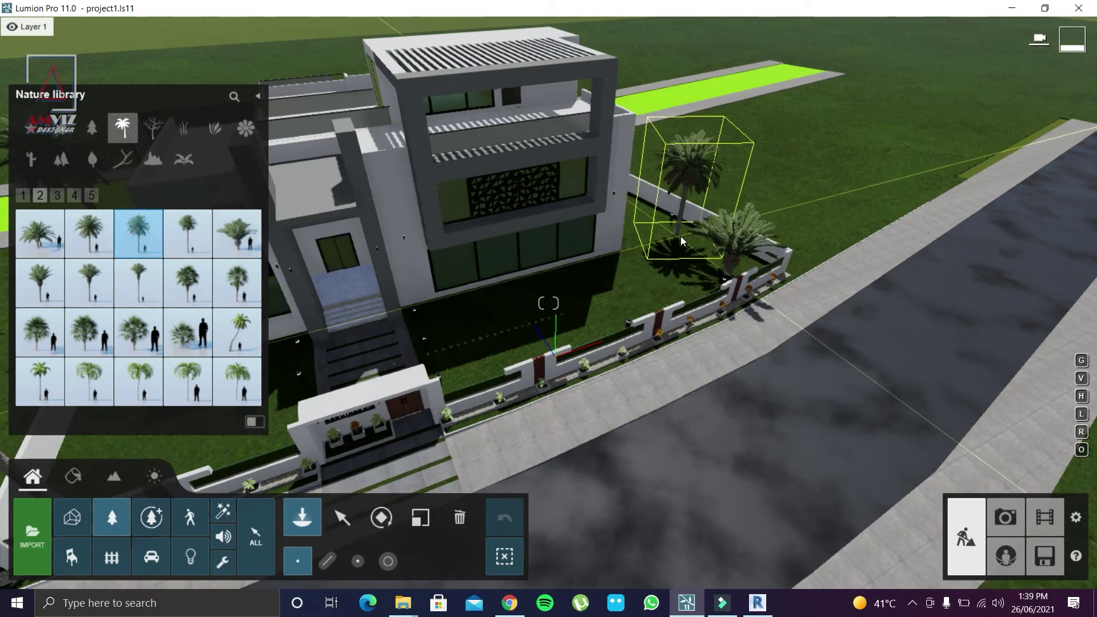
left_click(646, 212)
mouse_move(645, 211)
right_mouse_down()
mouse_move(693, 238)
mouse_move(654, 306)
right_mouse_up()
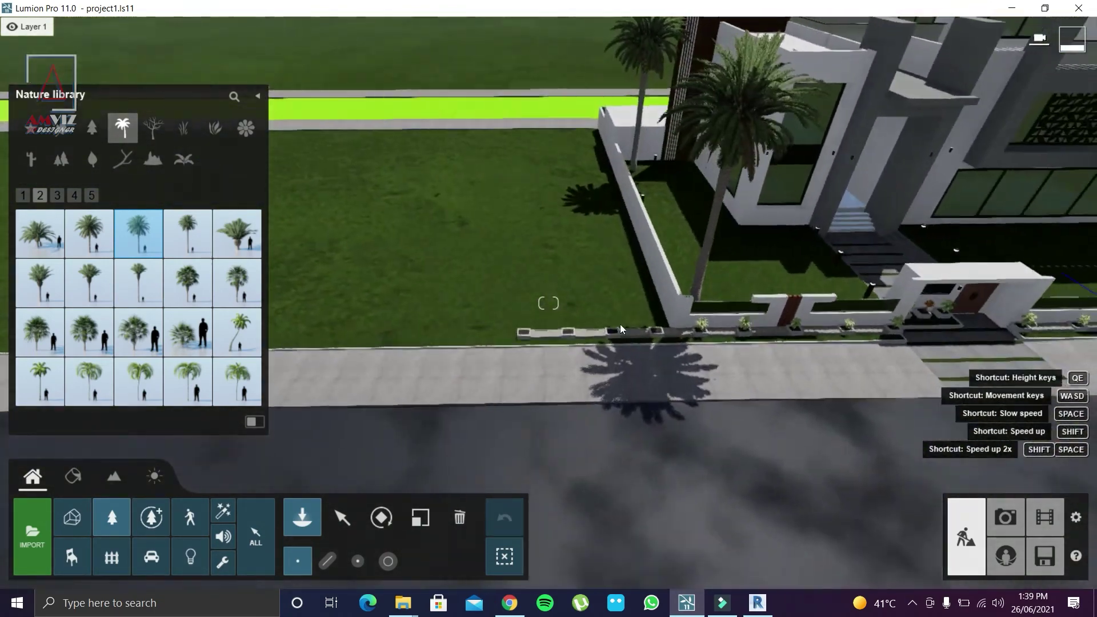
right_click_drag(654, 306, 611, 343)
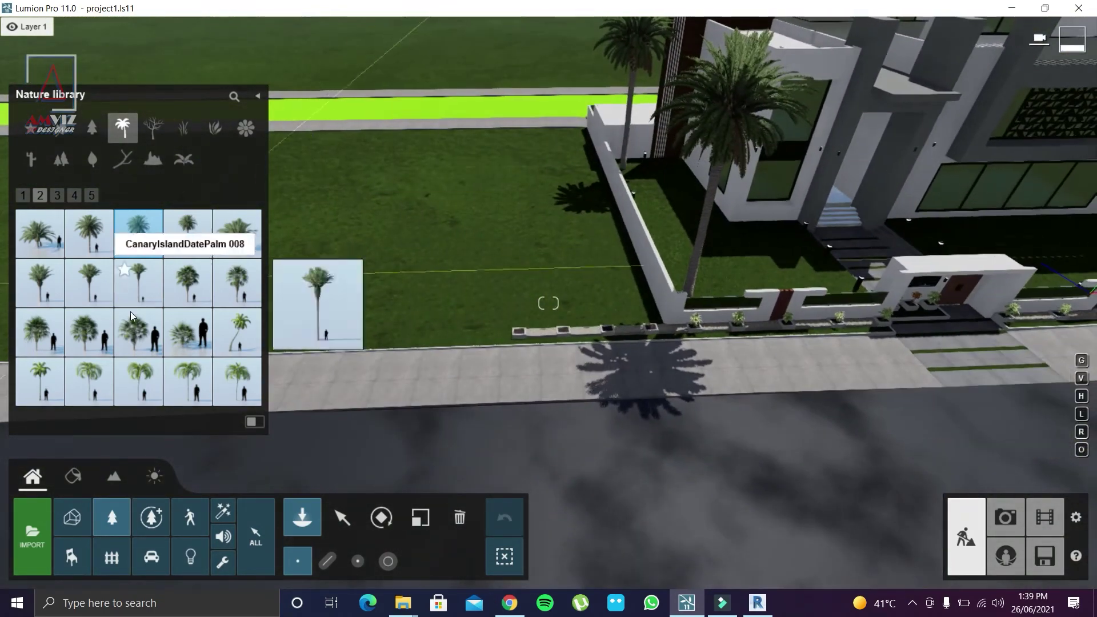
Step: Plant four AlmondTree XL2 RT broadleaf trees along the lawn by the green strip, then enter Photo mode
left_click(92, 130)
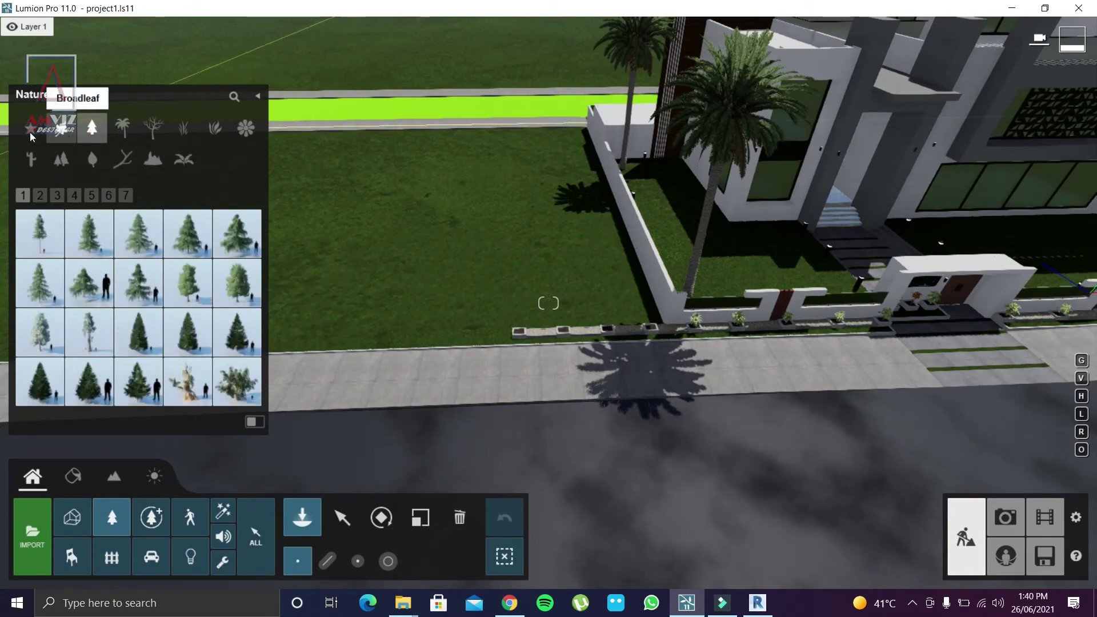
left_click(30, 133)
left_click(62, 132)
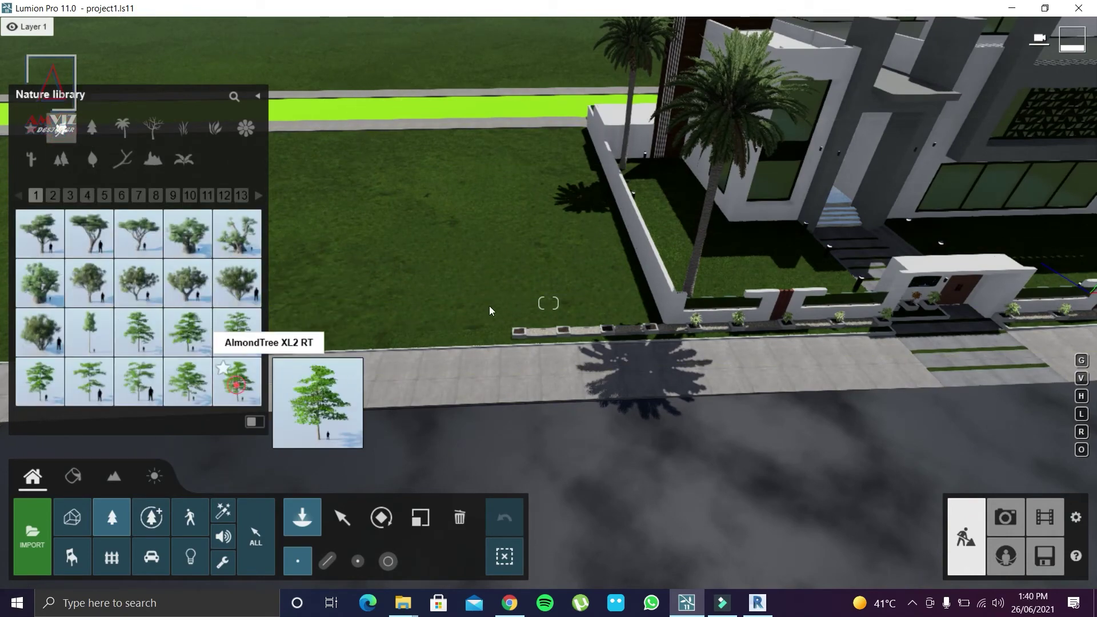
left_click(237, 382)
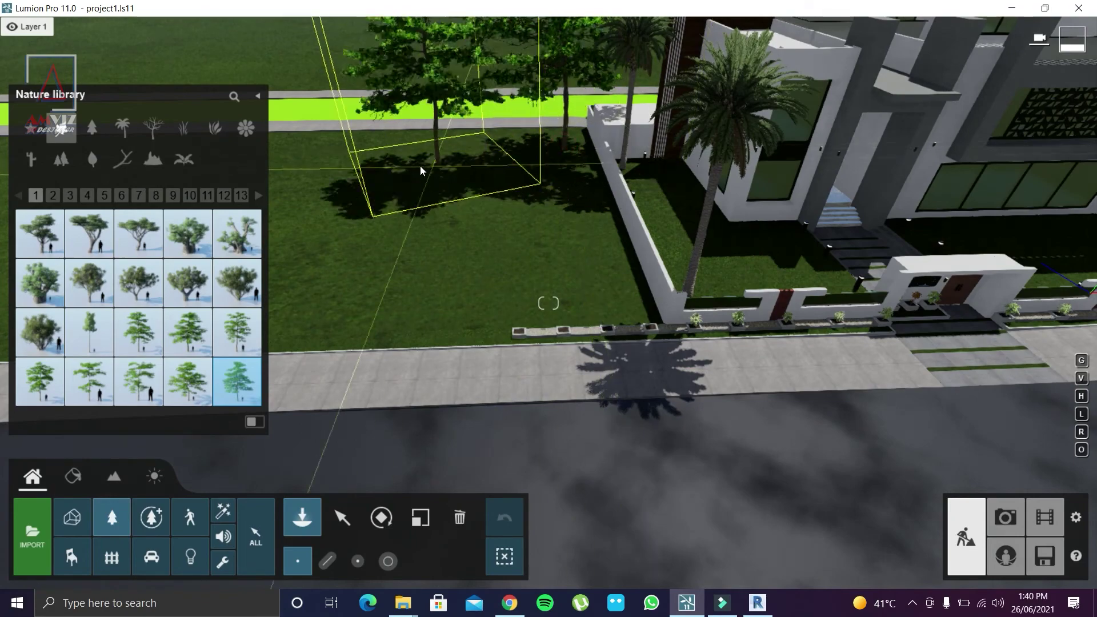
scroll(400, 235, "down", 10)
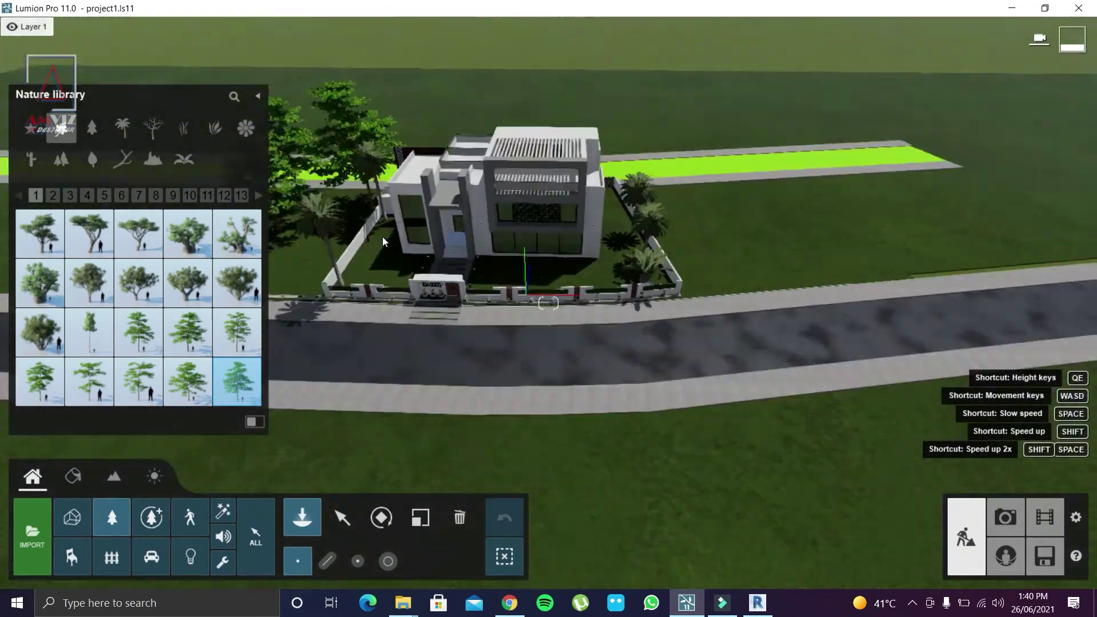
right_click_drag(383, 237, 385, 232)
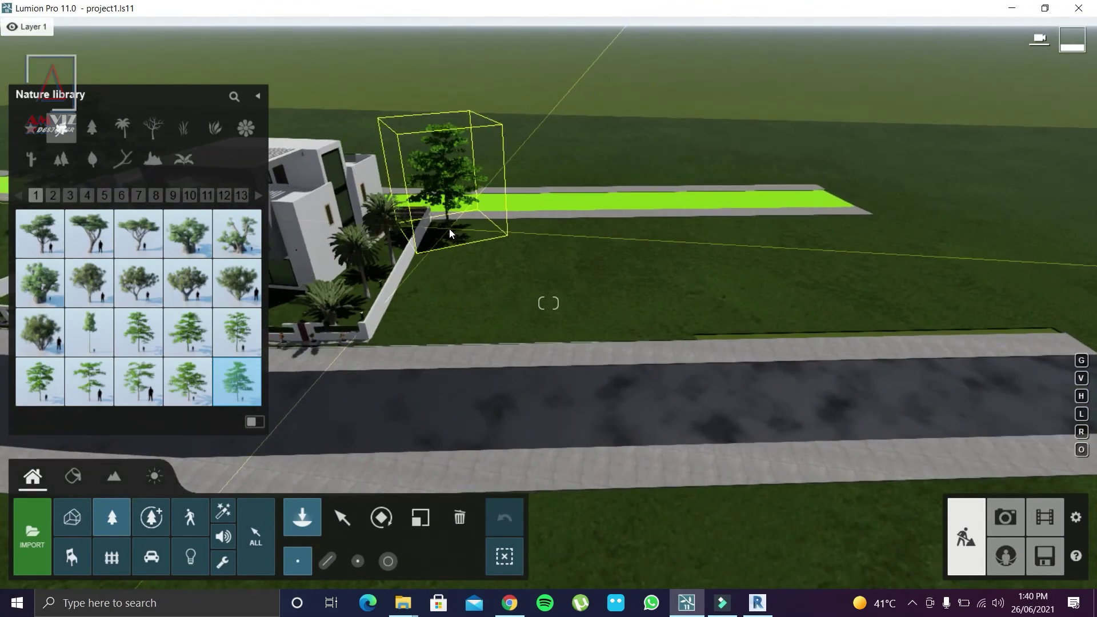
left_click(452, 229)
left_click(566, 227)
left_click(620, 252)
left_click(678, 168)
right_click_drag(678, 168, 310, 307)
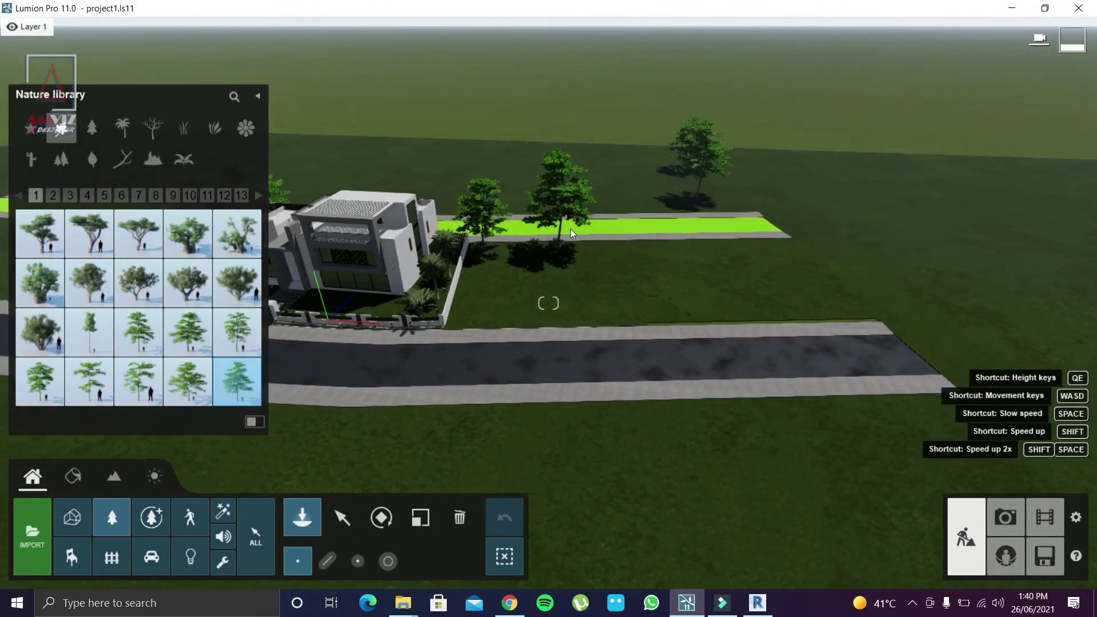
left_click(1022, 520)
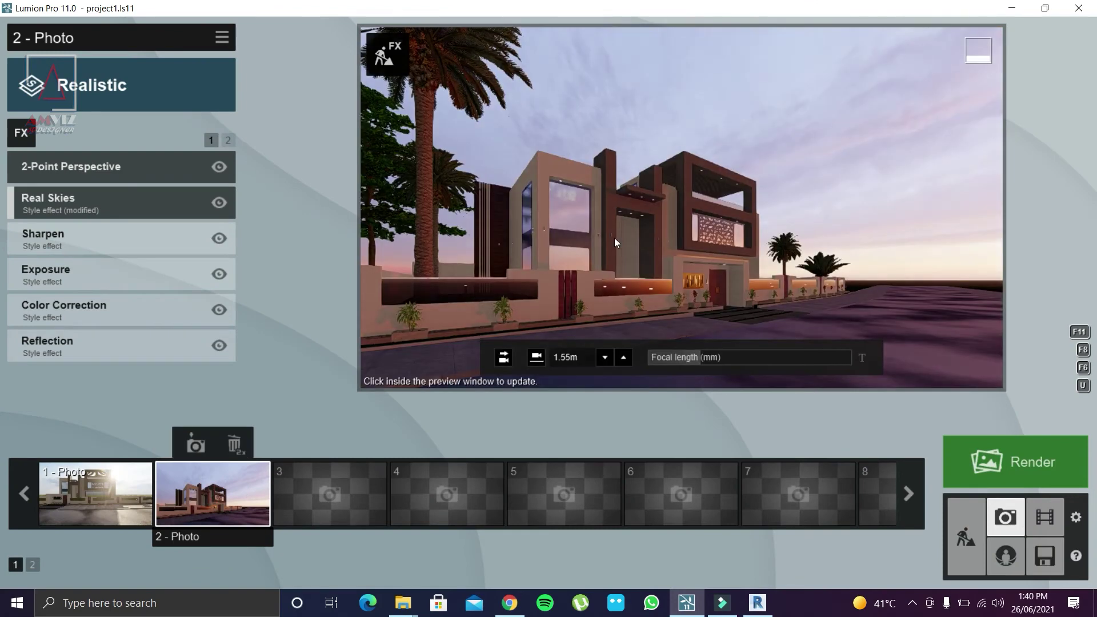
Step: Refresh photo 2's preview, check photo 1's viewpoint, then return to Build mode
left_click(615, 240)
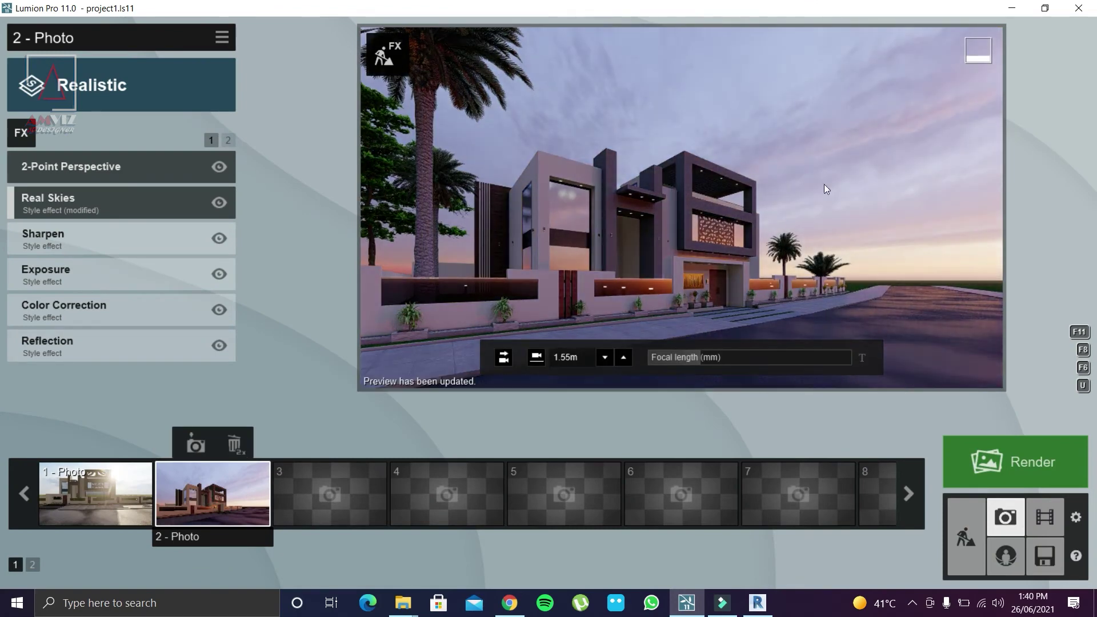
left_click(97, 497)
left_click(632, 252)
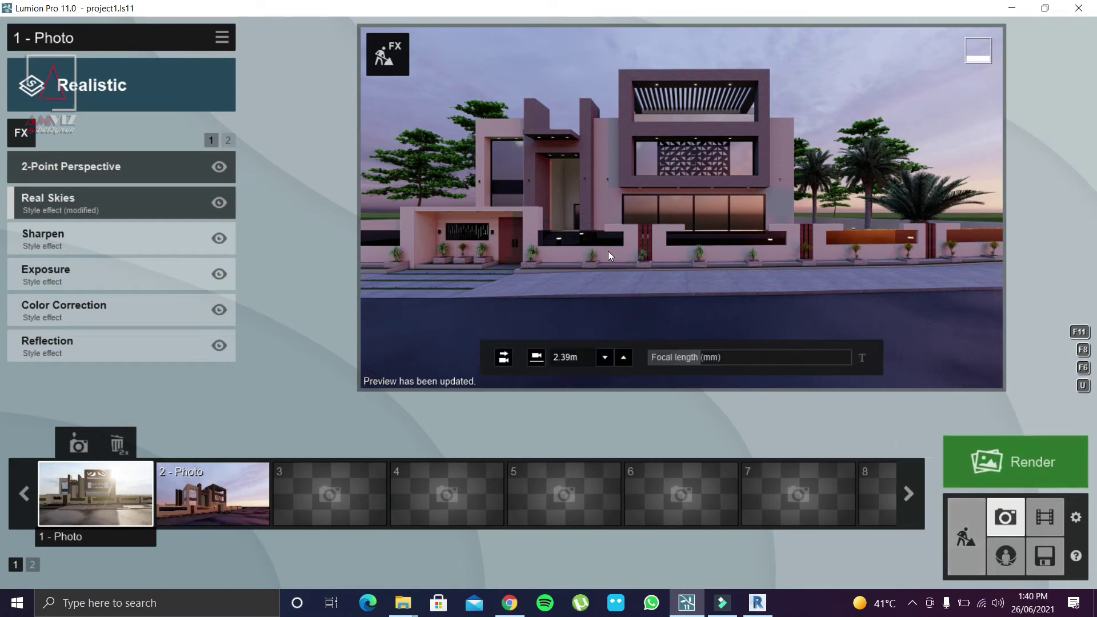
left_click(983, 537)
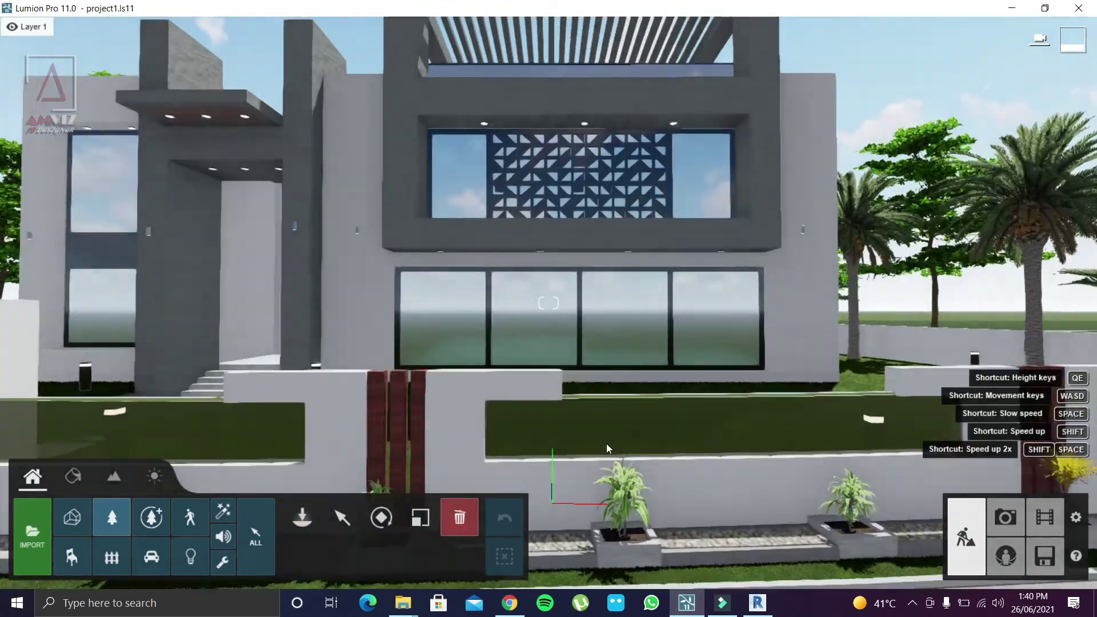
Step: Look down at the front wall and browse the Plants library to page 5
right_click_drag(606, 443, 479, 314)
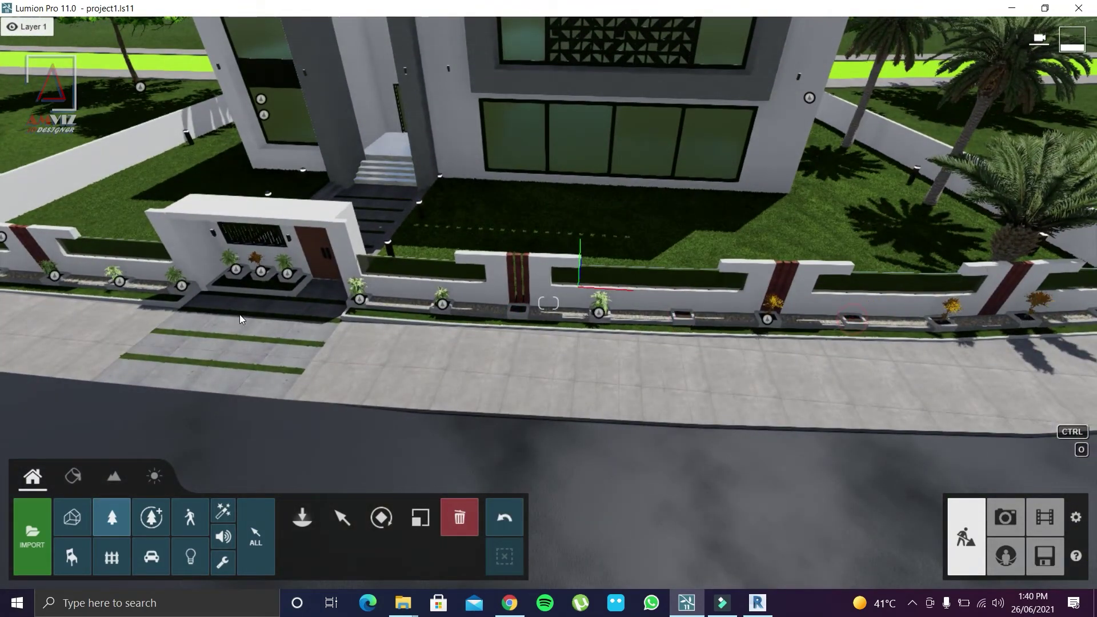
left_click(303, 519)
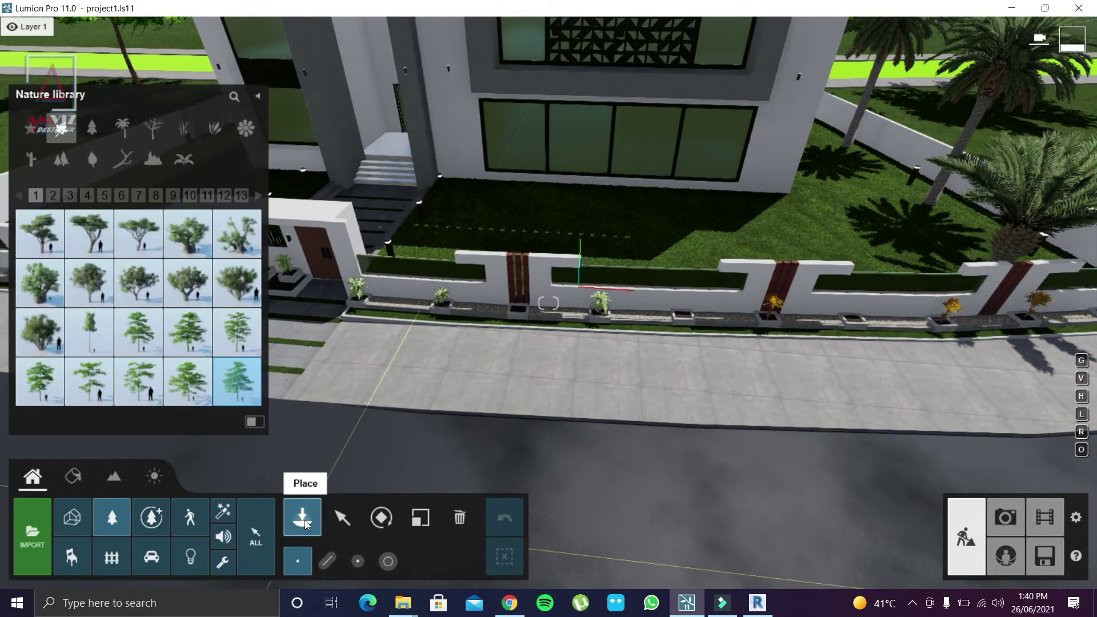
left_click(215, 128)
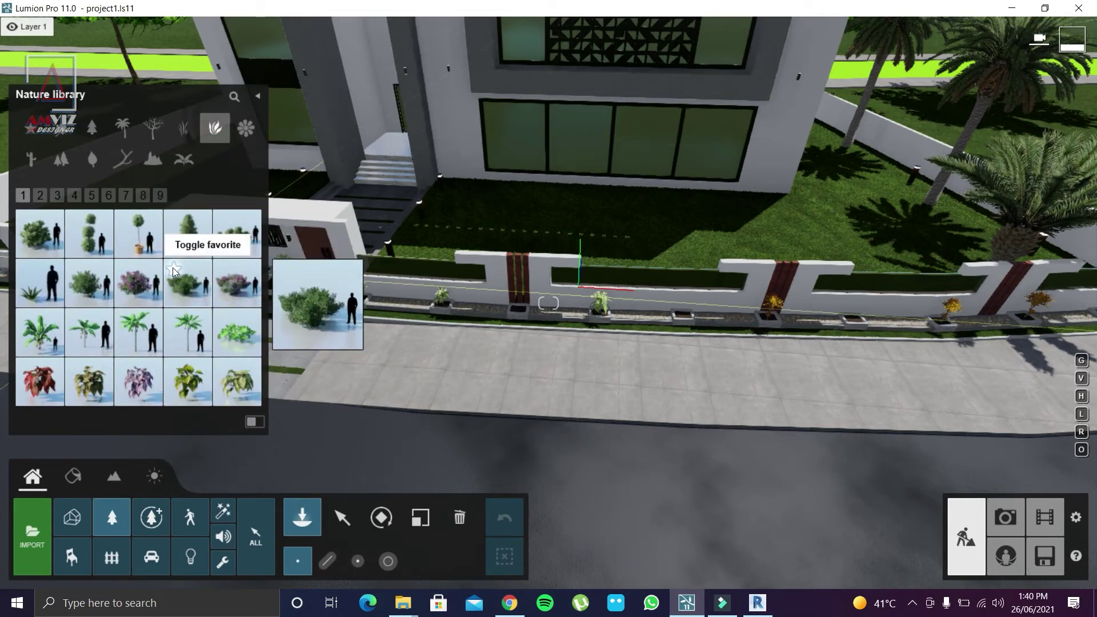
left_click(75, 196)
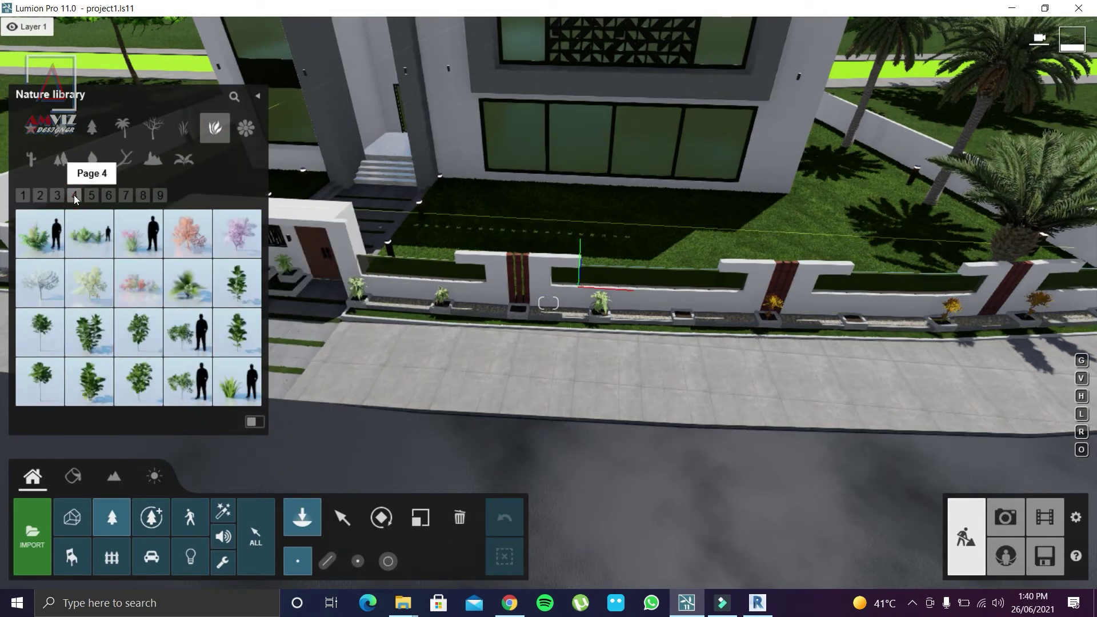
left_click(108, 196)
mouse_move(91, 196)
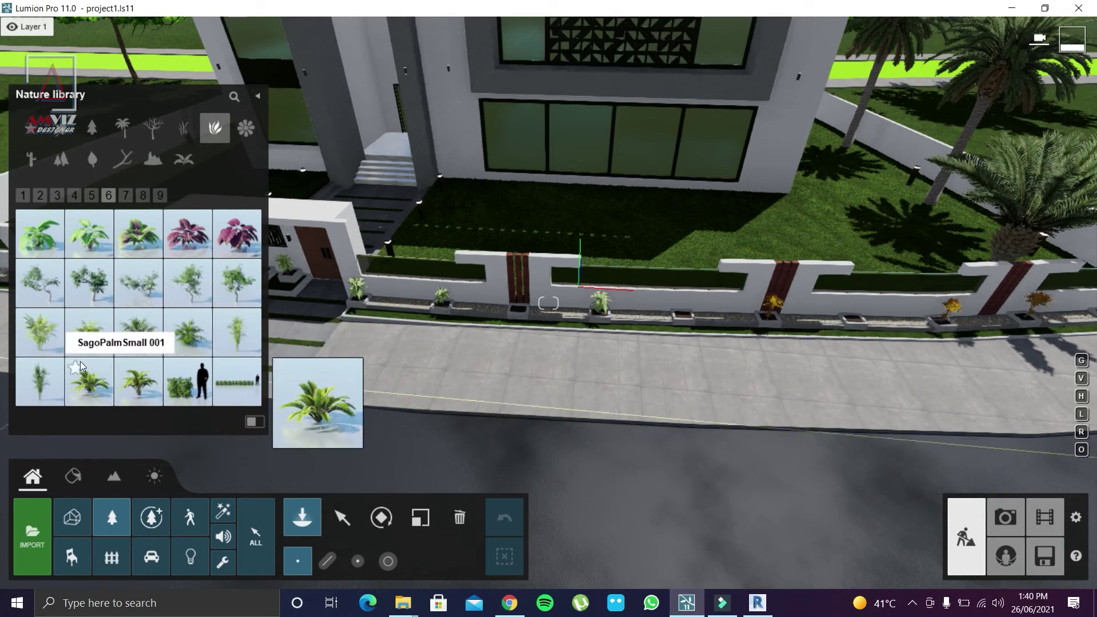
left_click(125, 196)
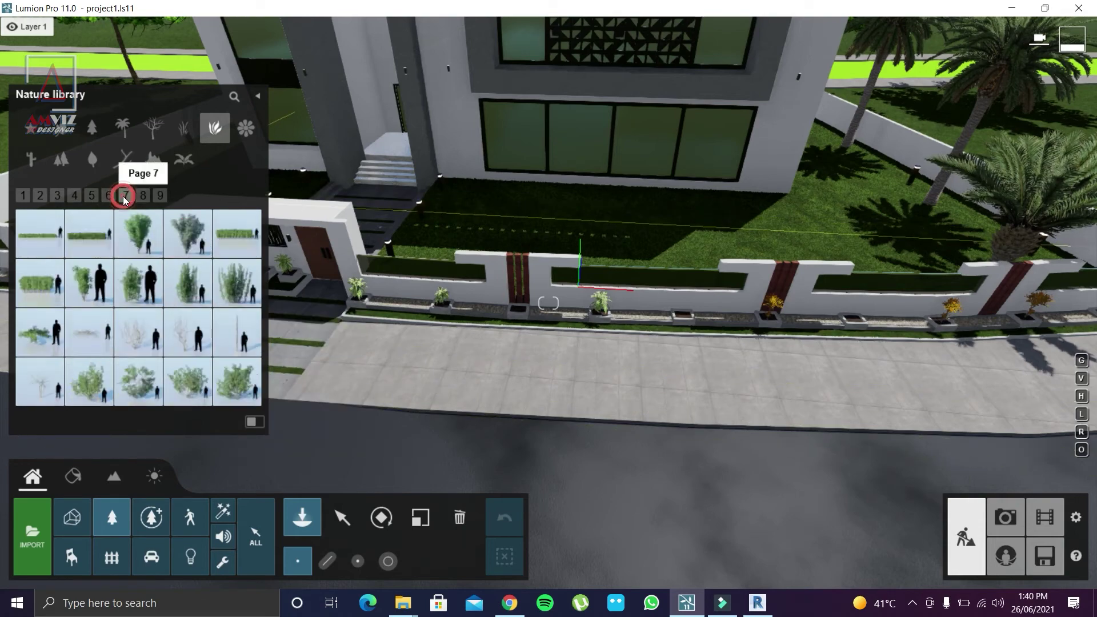
left_click(91, 196)
Step: Place a Flax Purple plant in a wall planter and shrink it to fit
left_click(138, 234)
left_click(554, 358)
left_click_drag(759, 347, 771, 331)
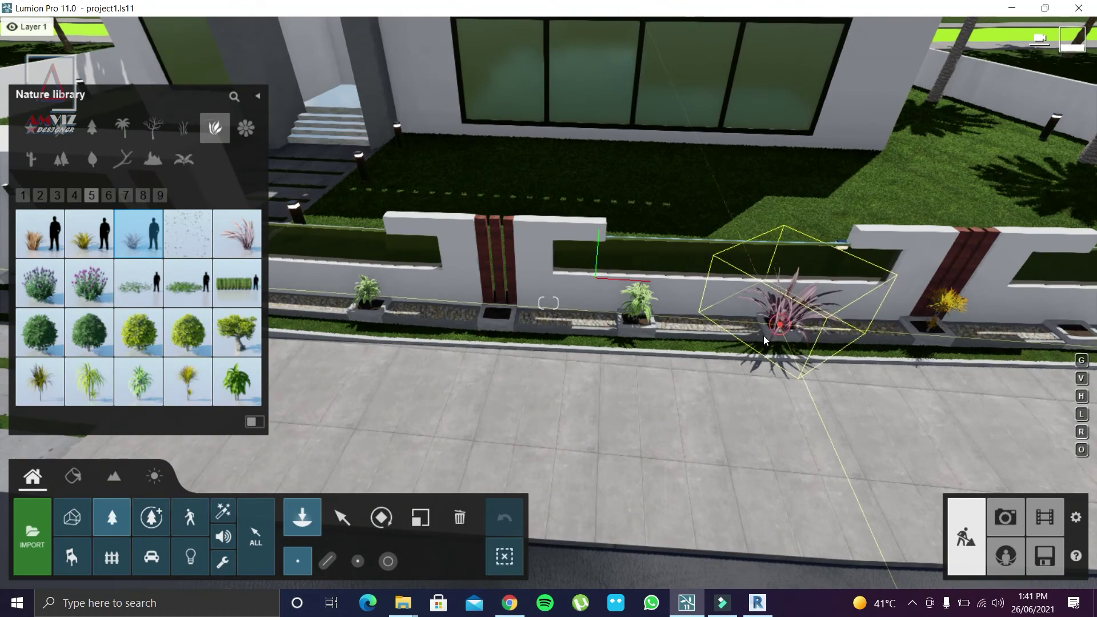
key("w")
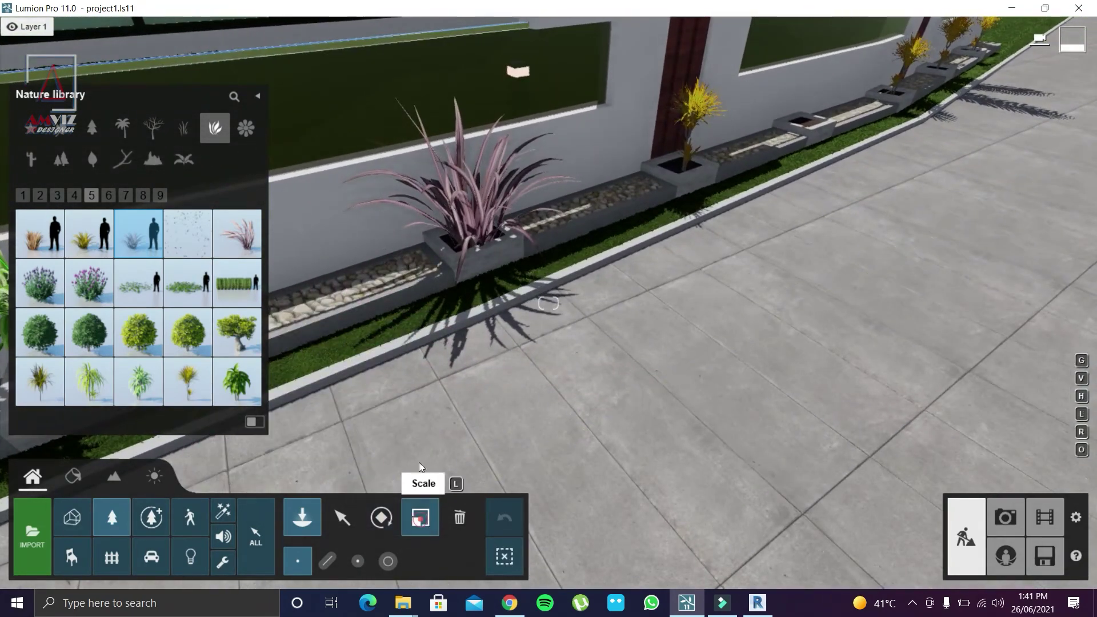
left_click(420, 517)
left_click_drag(474, 251, 474, 275)
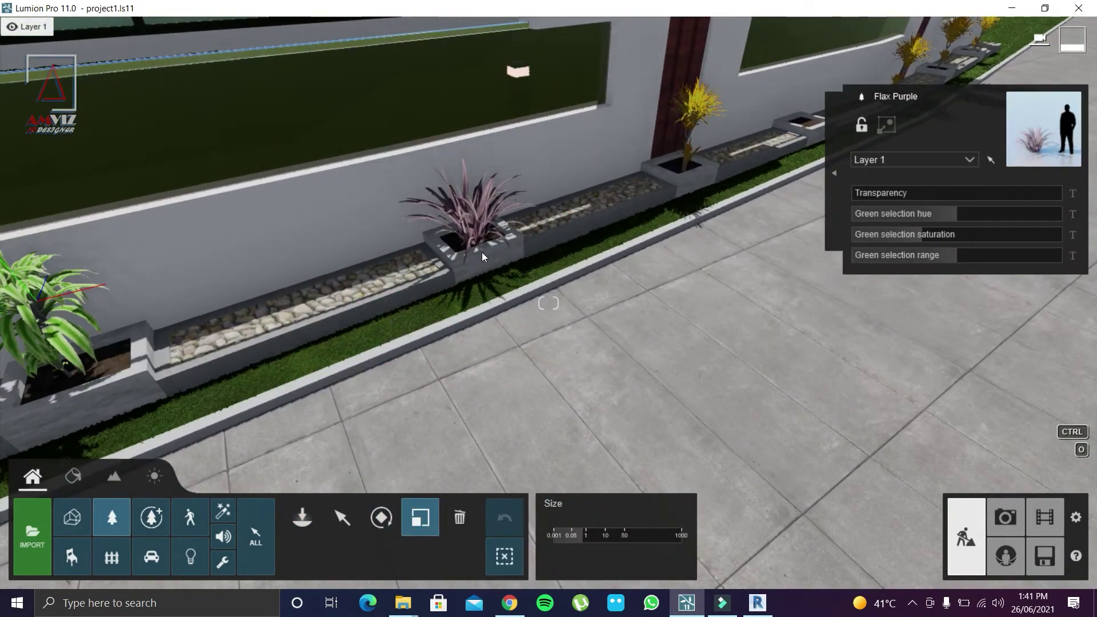
key("s")
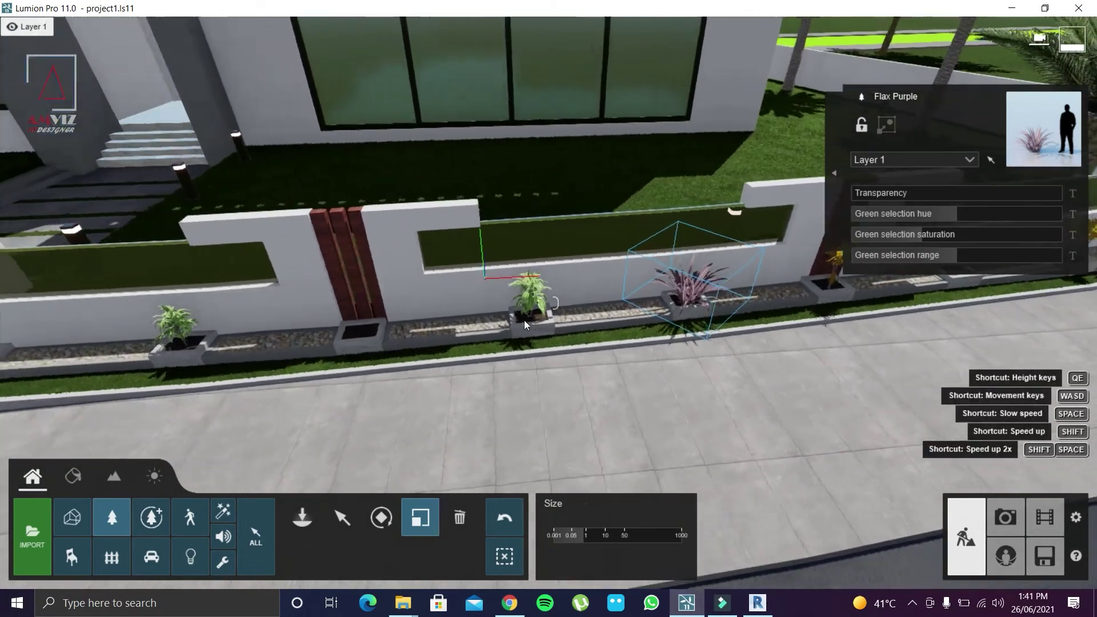
key("a")
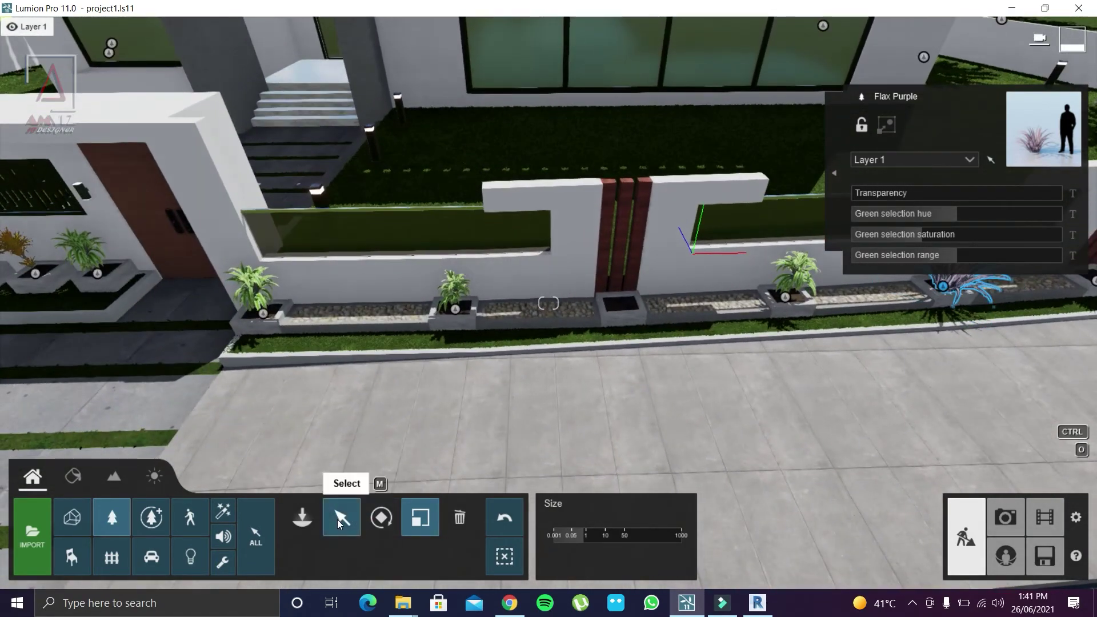
Step: Place a False Goats Beard Purple flower from Flowers page 5 in a wall planter
left_click(302, 517)
mouse_move(236, 381)
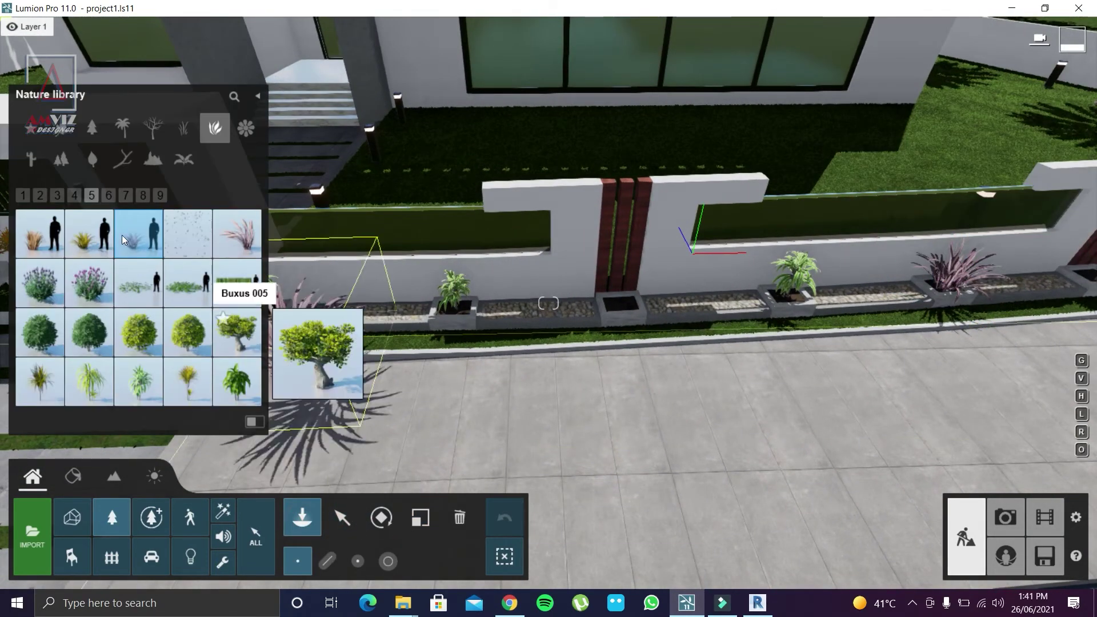
left_click(236, 389)
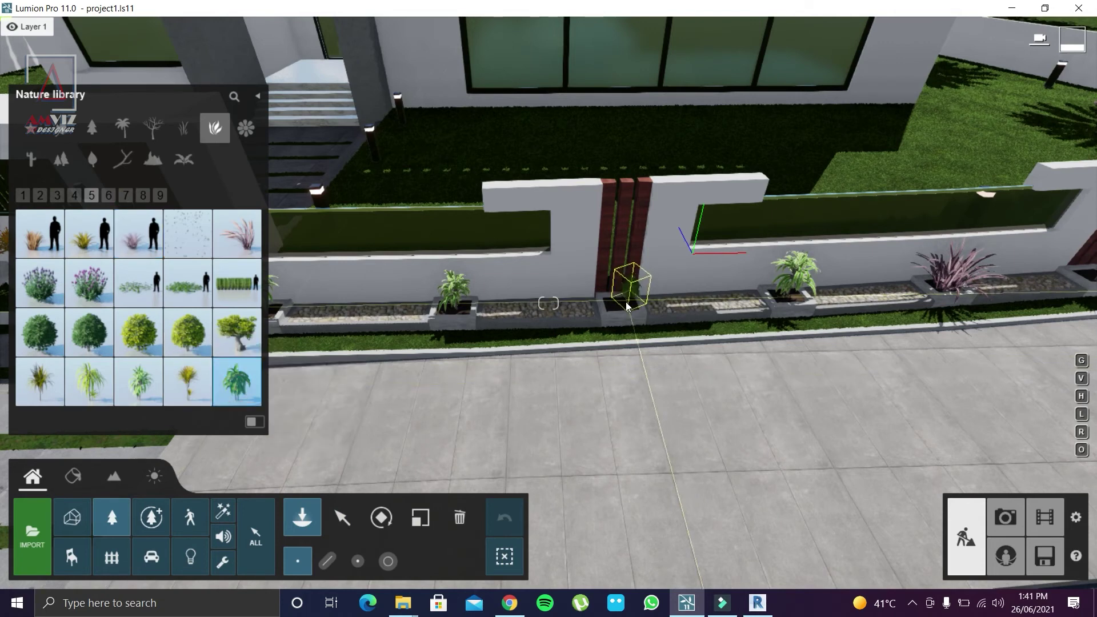
left_click(245, 128)
left_click(54, 195)
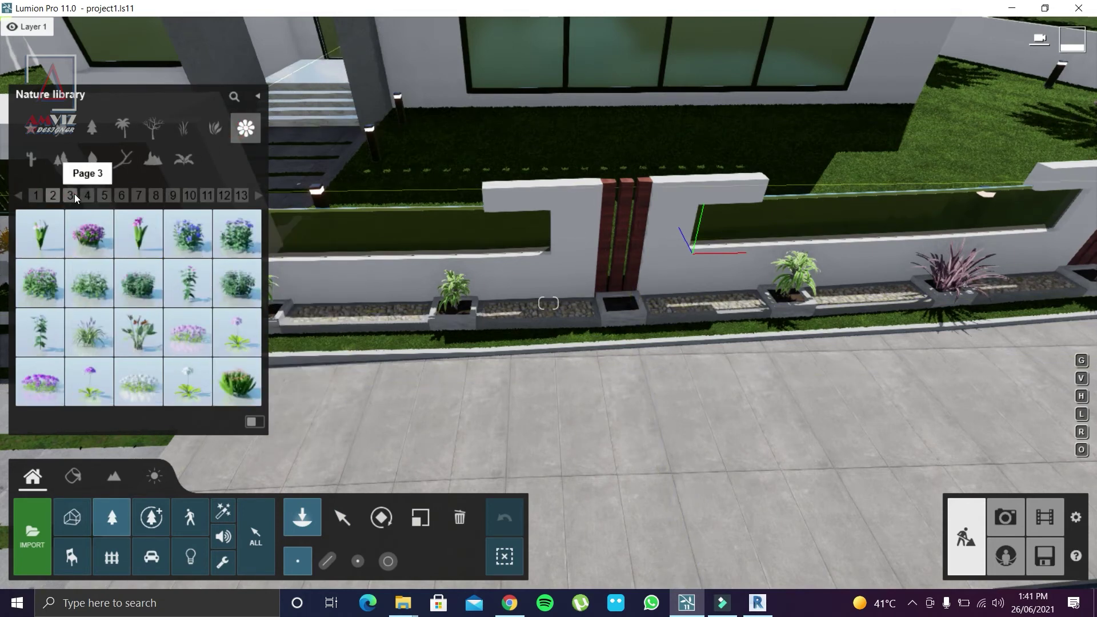
left_click(74, 193)
left_click(86, 195)
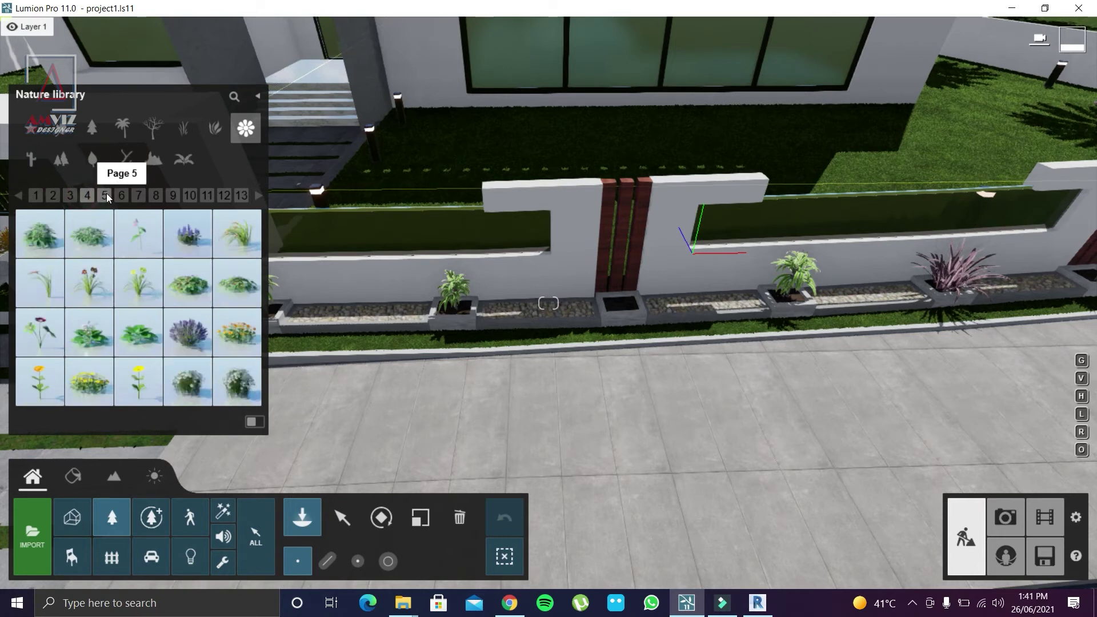
left_click(106, 193)
mouse_move(89, 283)
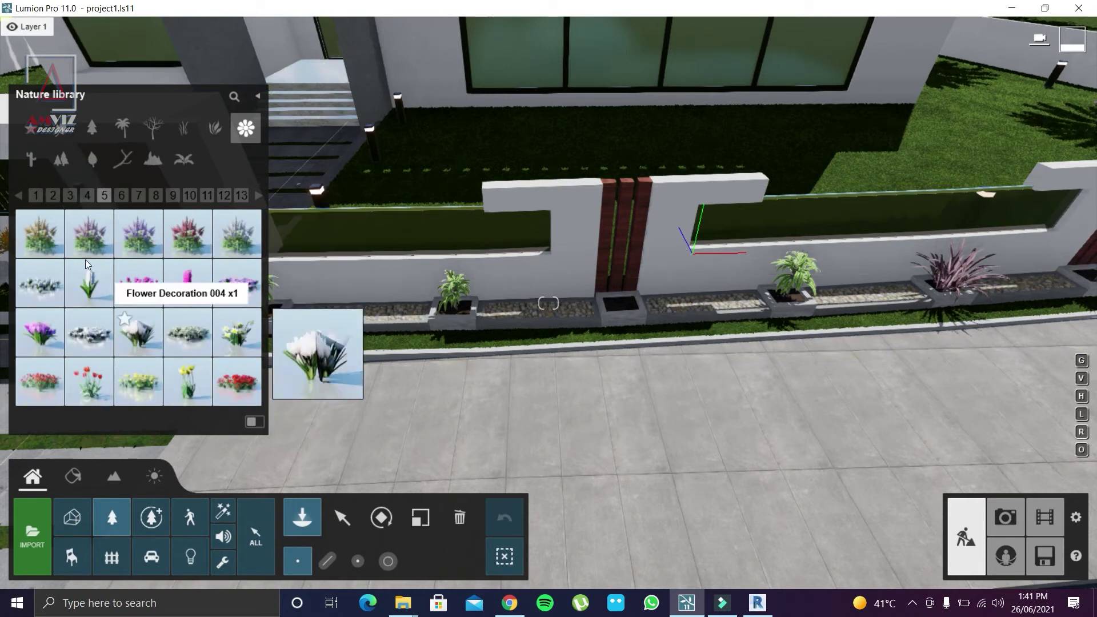
mouse_move(89, 233)
left_click(146, 245)
left_click(622, 305)
left_click(422, 518)
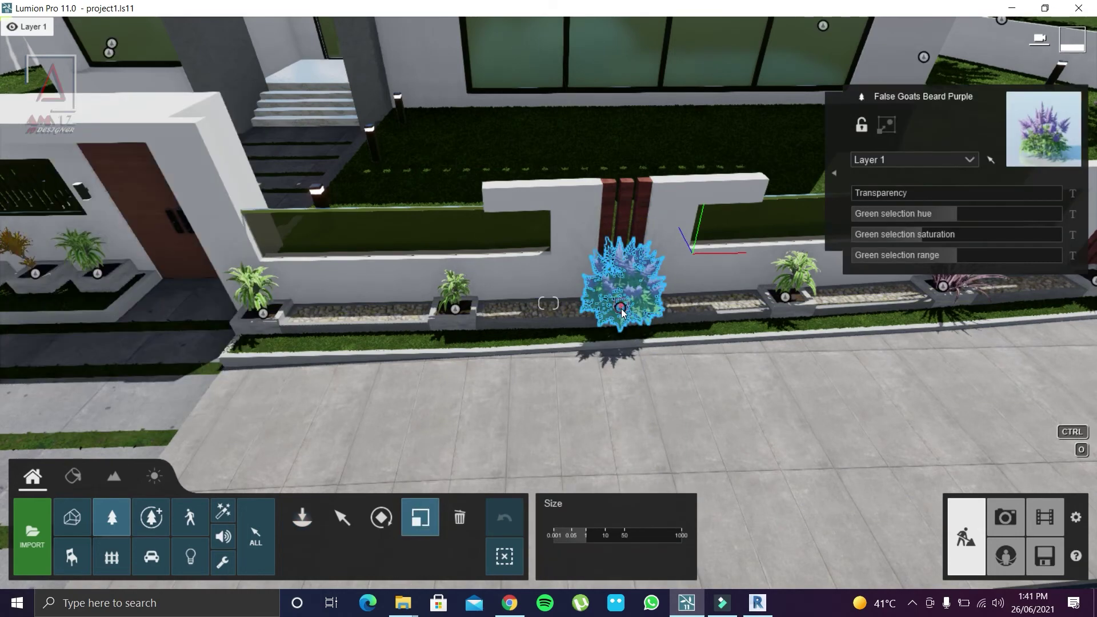
left_click_drag(626, 314, 545, 351)
right_click_drag(544, 351, 215, 420)
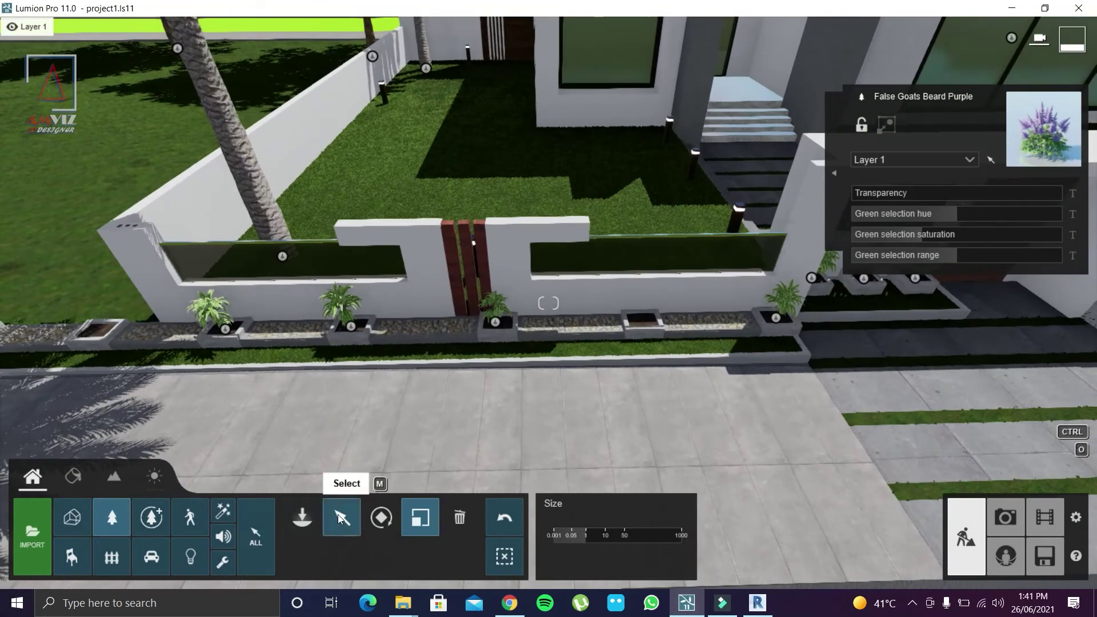
Step: Place a FicusBonsai 005 from Plants page 6 in a boundary-wall planter and enlarge it
left_click(310, 519)
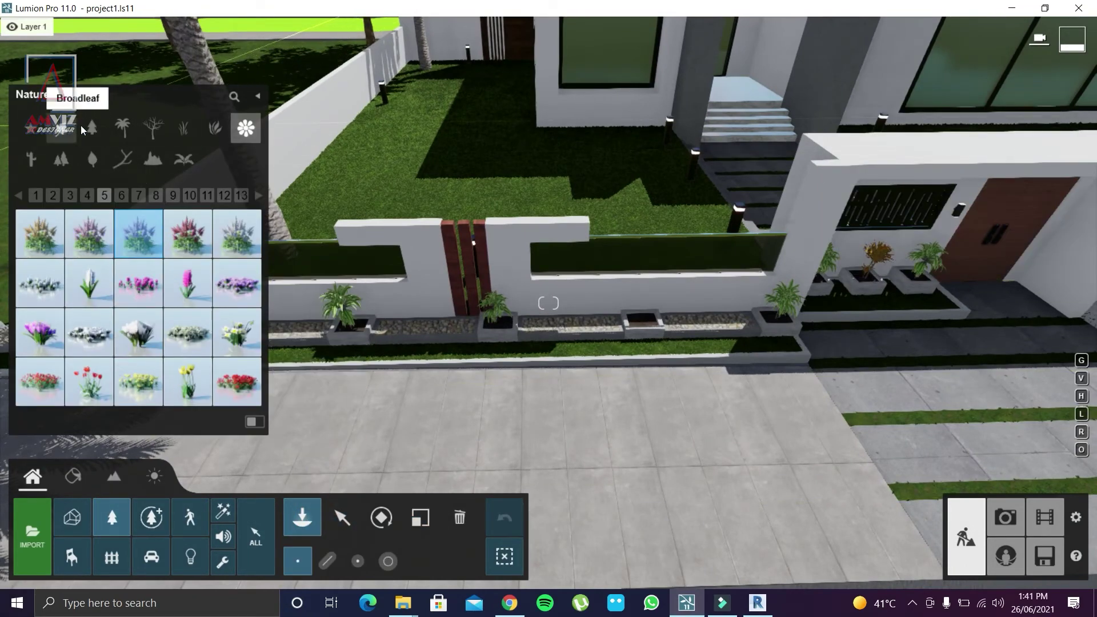
left_click(214, 129)
left_click(39, 196)
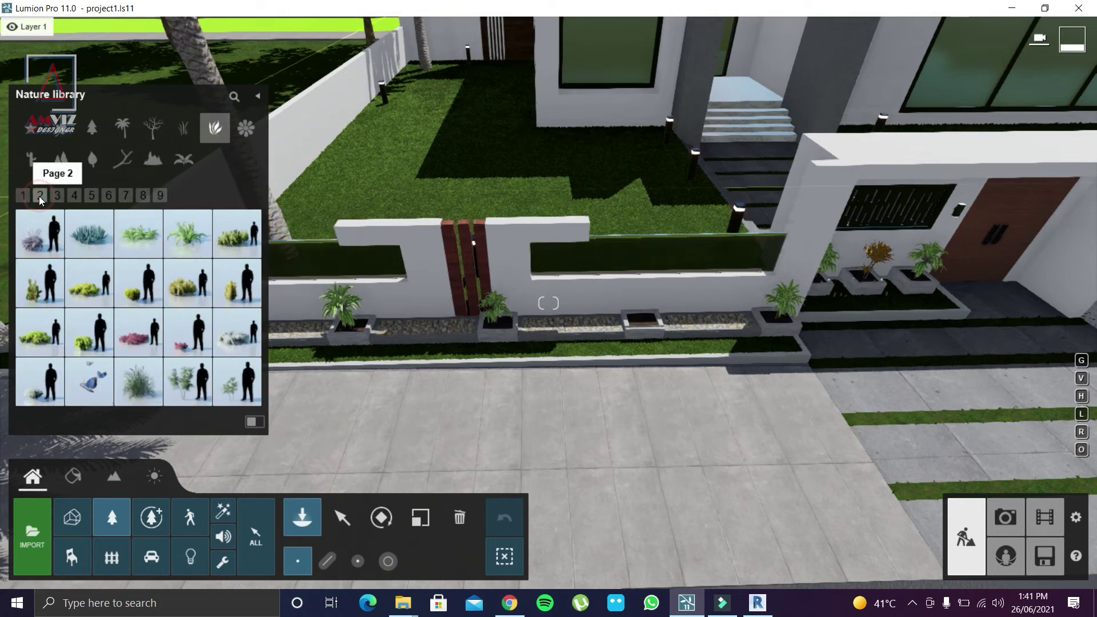
left_click(143, 196)
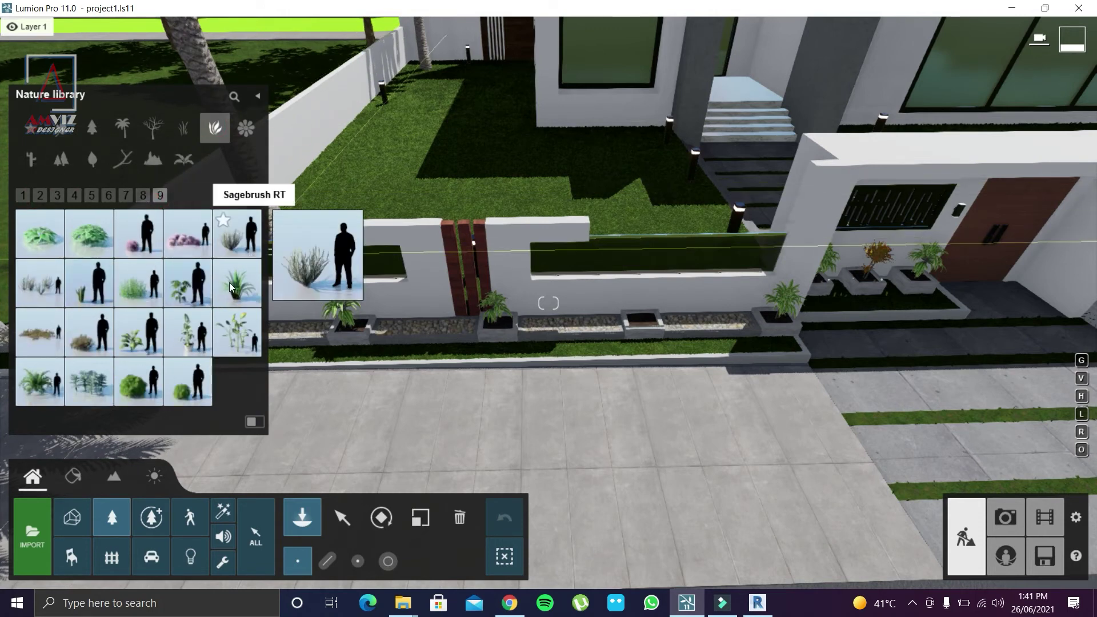
left_click(126, 195)
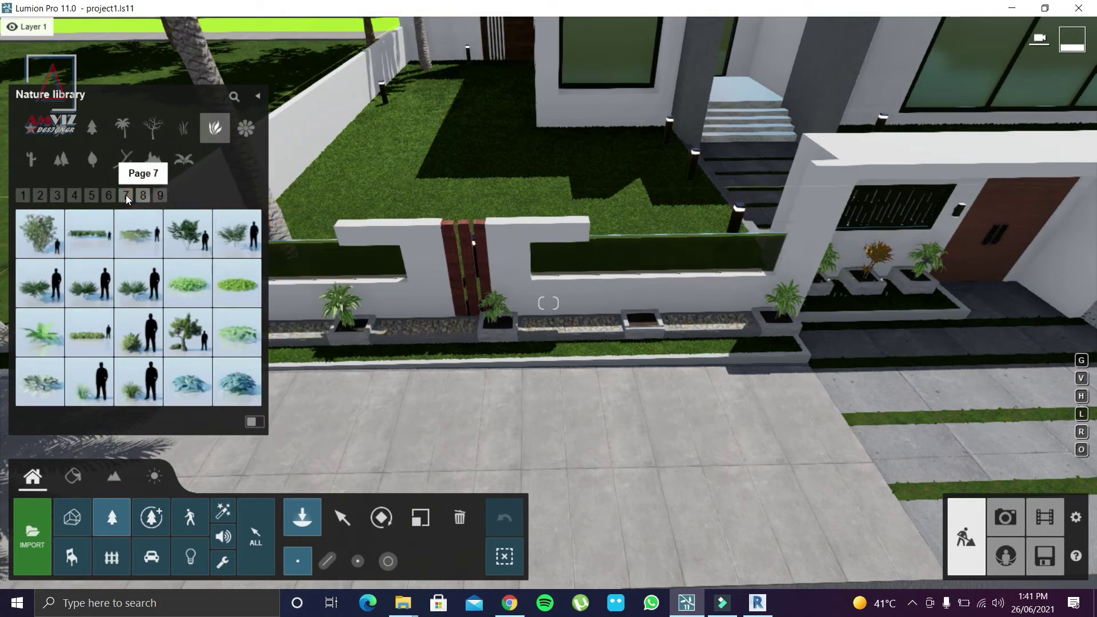
left_click(109, 196)
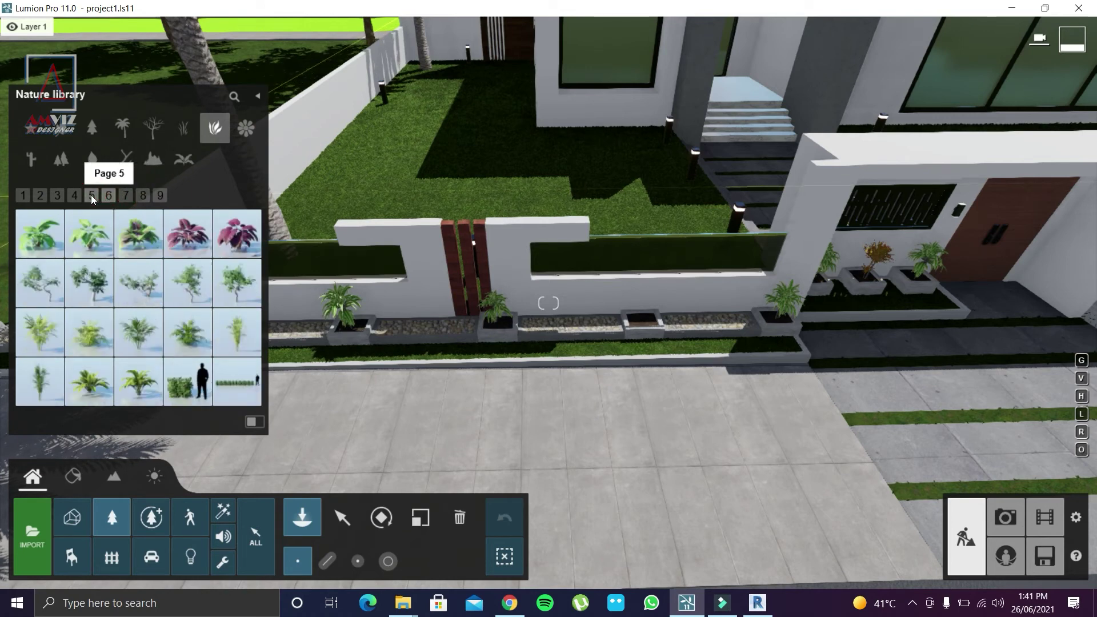
left_click(226, 295)
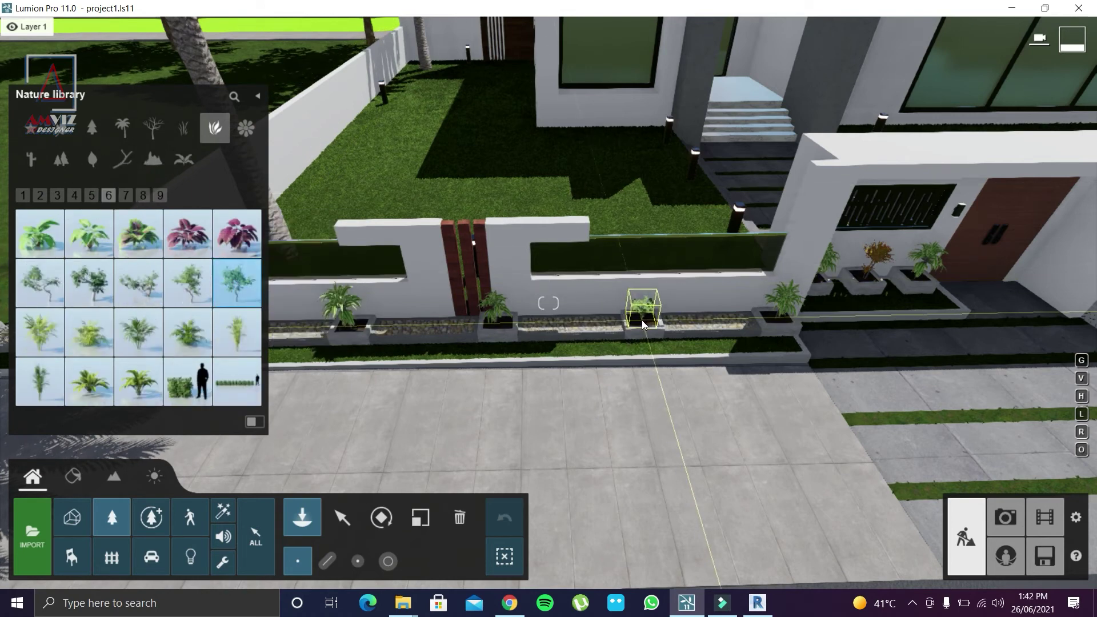
left_click(420, 521)
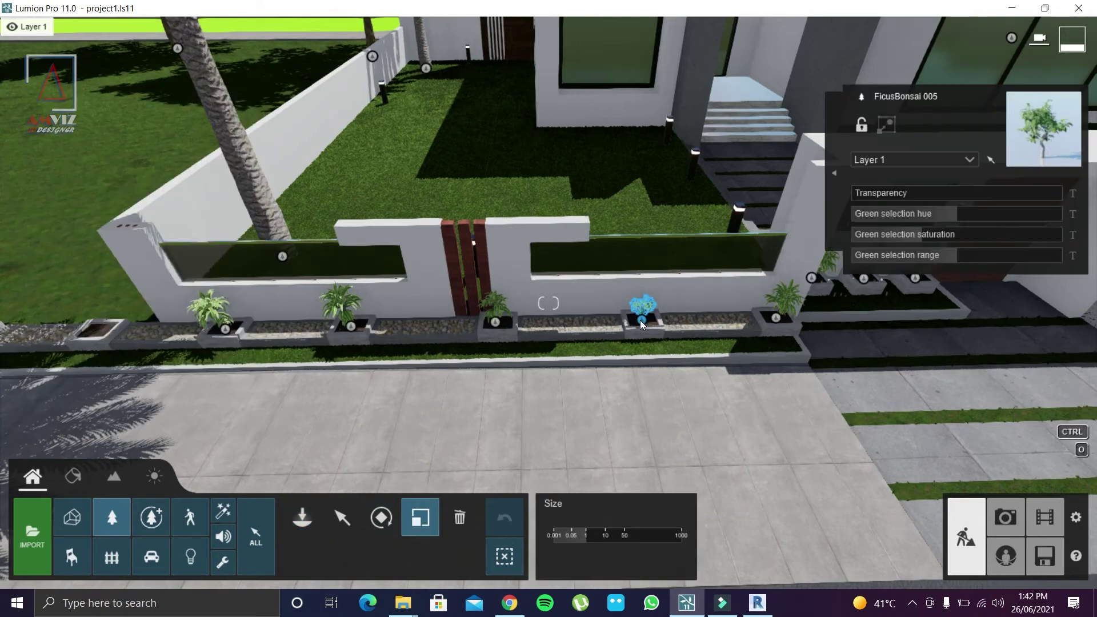
right_click_drag(643, 301, 559, 360)
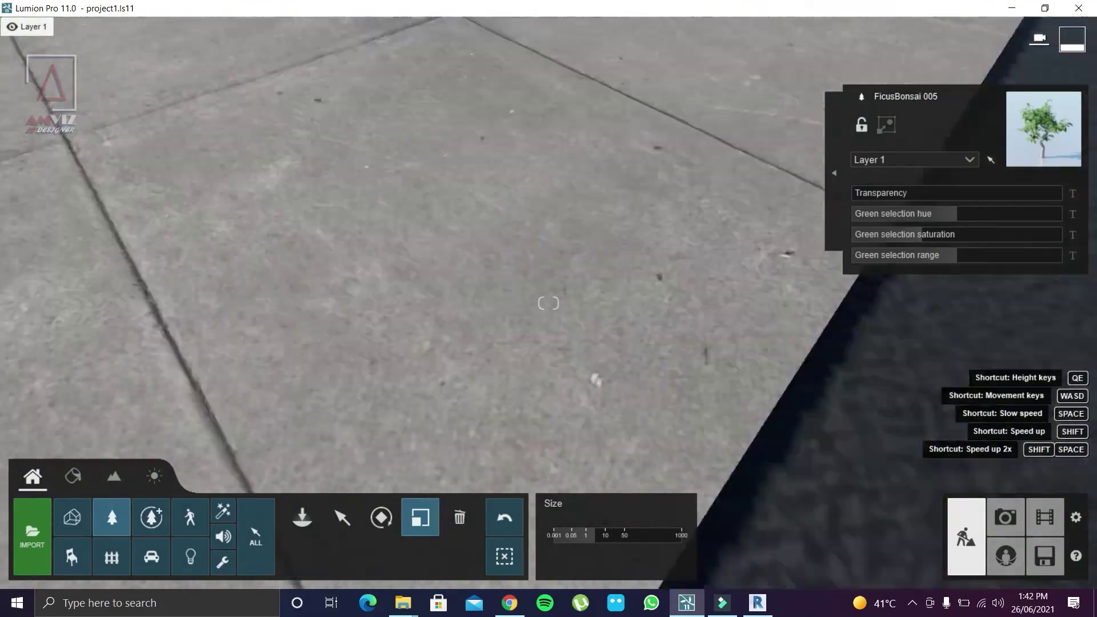
mouse_move(559, 360)
right_mouse_down()
mouse_move(534, 323)
mouse_move(513, 350)
mouse_move(549, 320)
right_mouse_up()
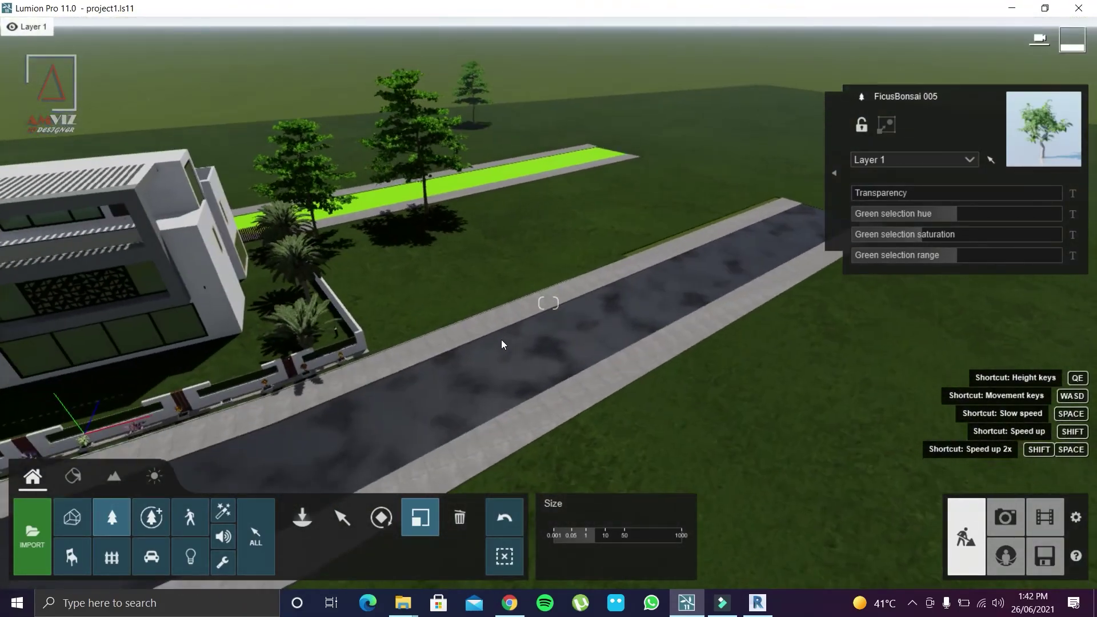
left_click(302, 517)
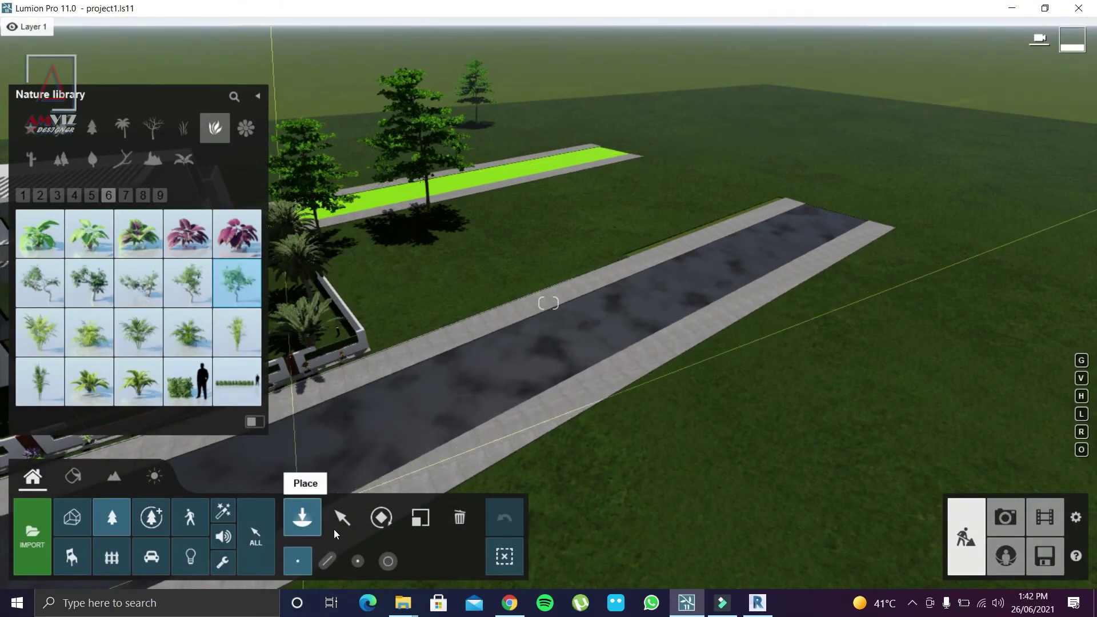
Step: Plant four AlmondTrees from the Broadleaf category across the lawn
left_click(118, 130)
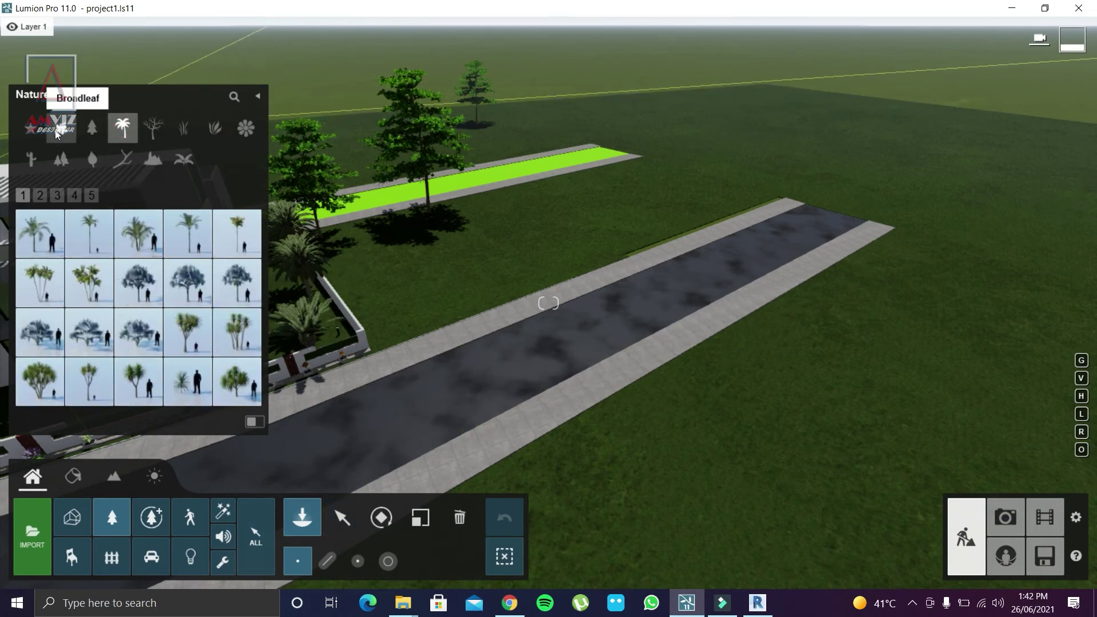
left_click(56, 133)
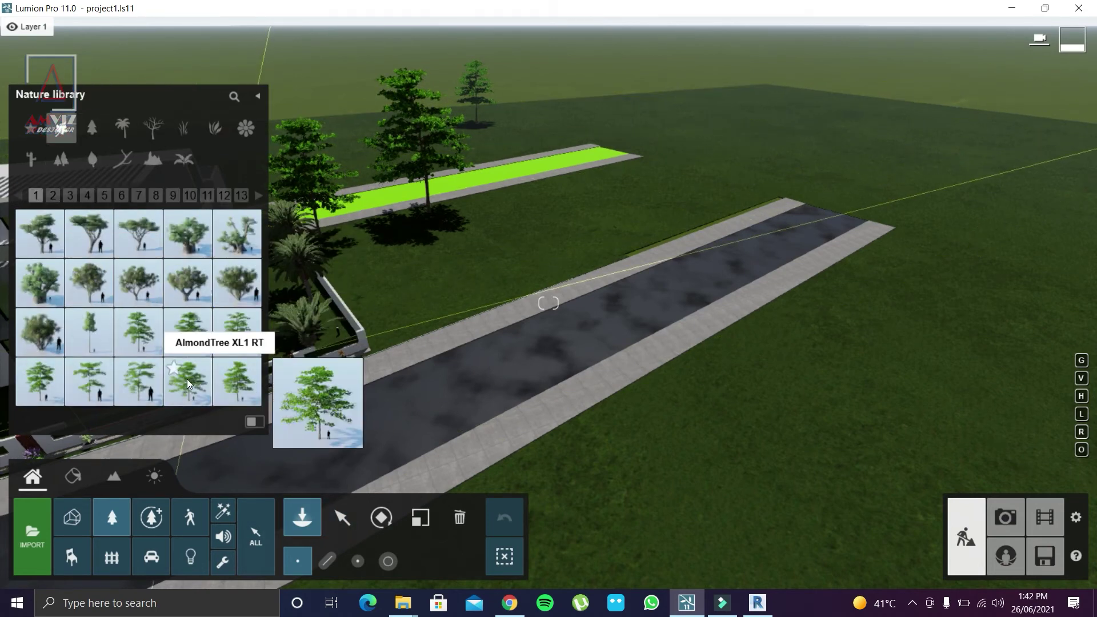
mouse_move(39, 381)
left_click(26, 393)
left_click(587, 182)
left_click(673, 188)
left_click(719, 143)
left_click(655, 120)
right_click_drag(543, 141, 414, 127)
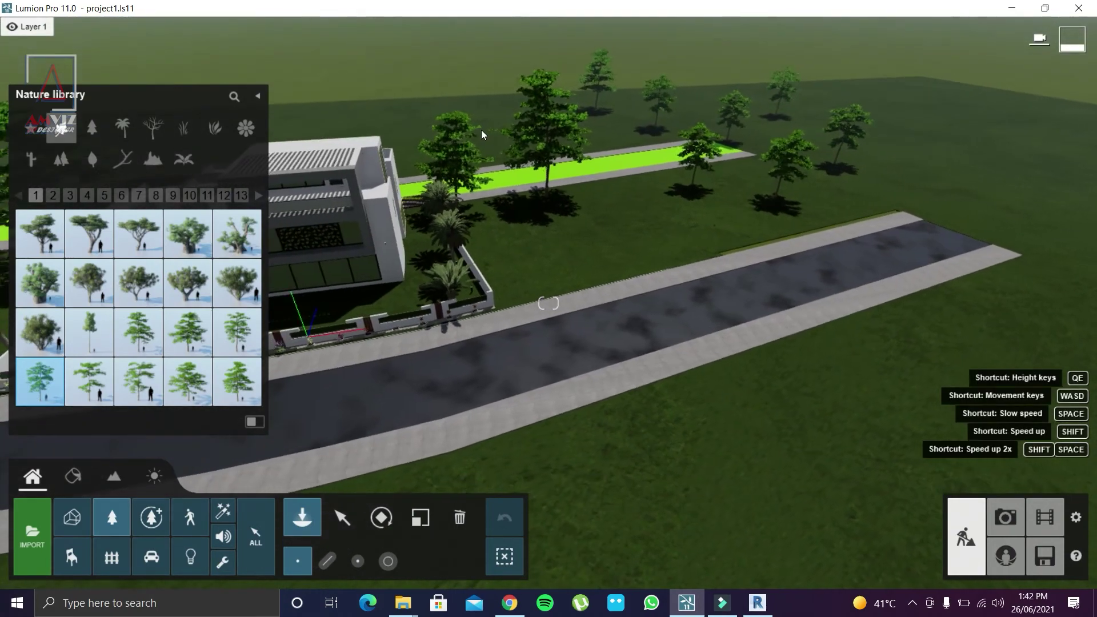
Step: Add an AmericanElm2 tree from Broadleaf page 2 and resize it
left_click(53, 195)
left_click(153, 345)
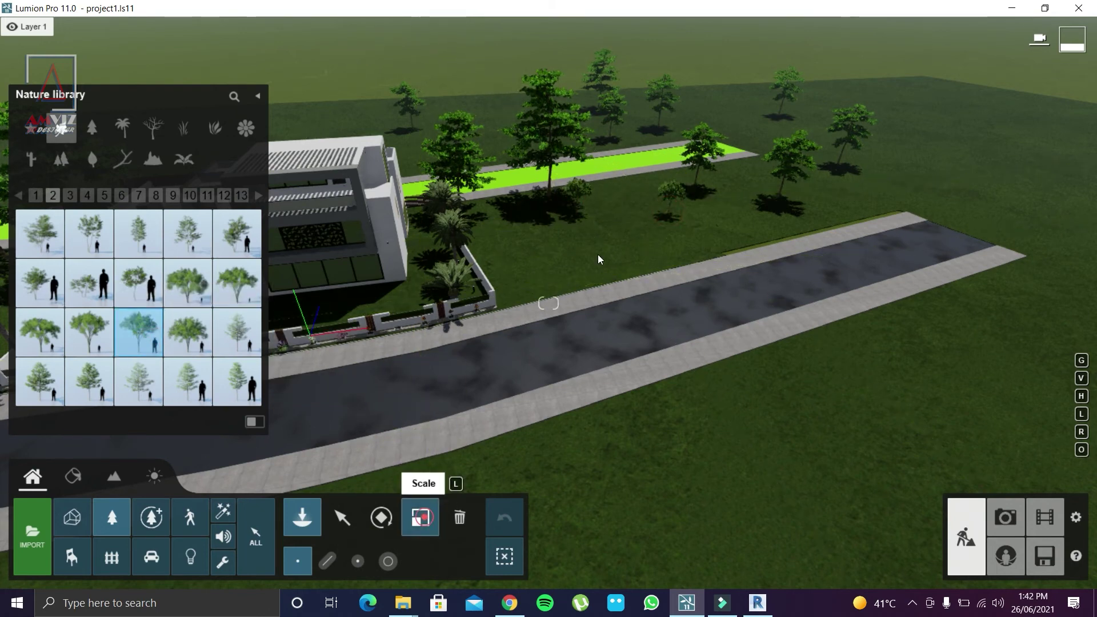
left_click(421, 518)
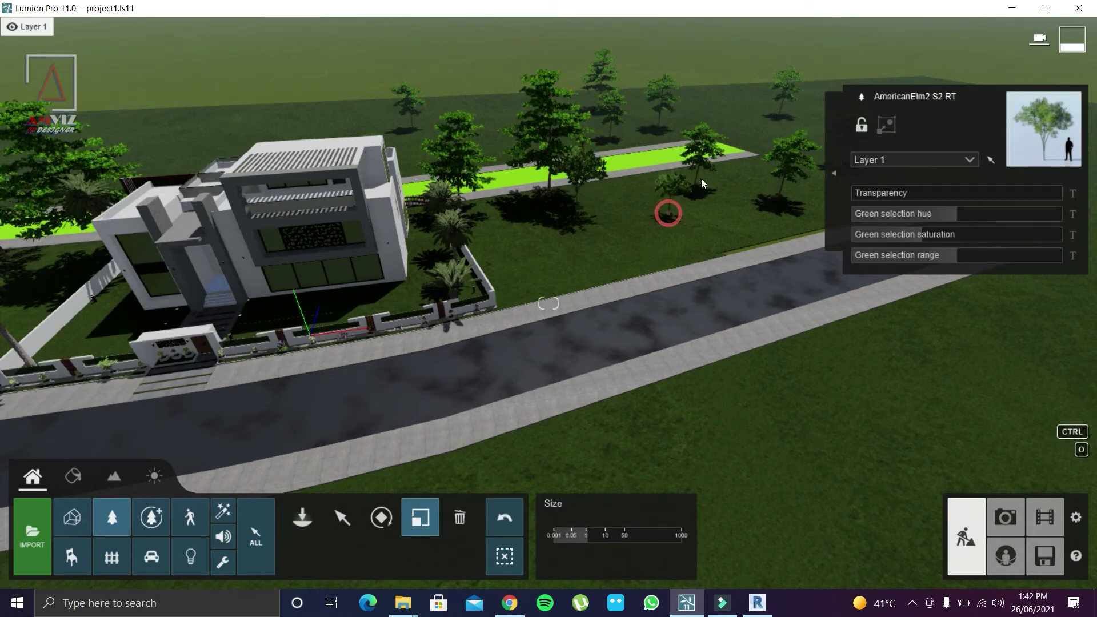
key("s")
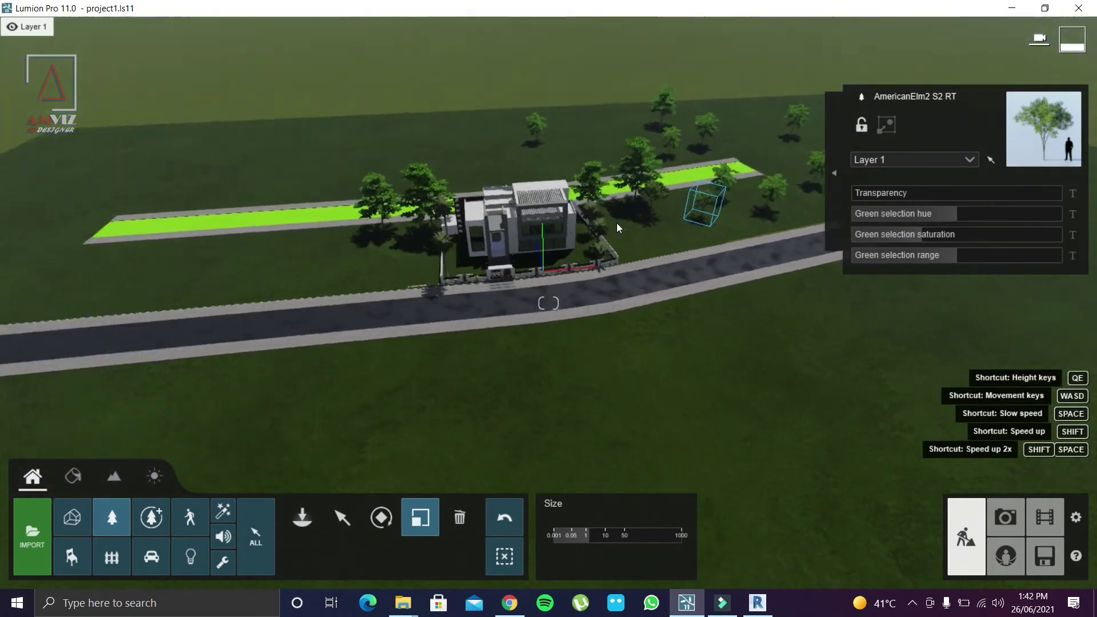
Step: Place a broadleaf tree cluster beyond the site, then bring up the Files screen
left_click(303, 517)
left_click(177, 164)
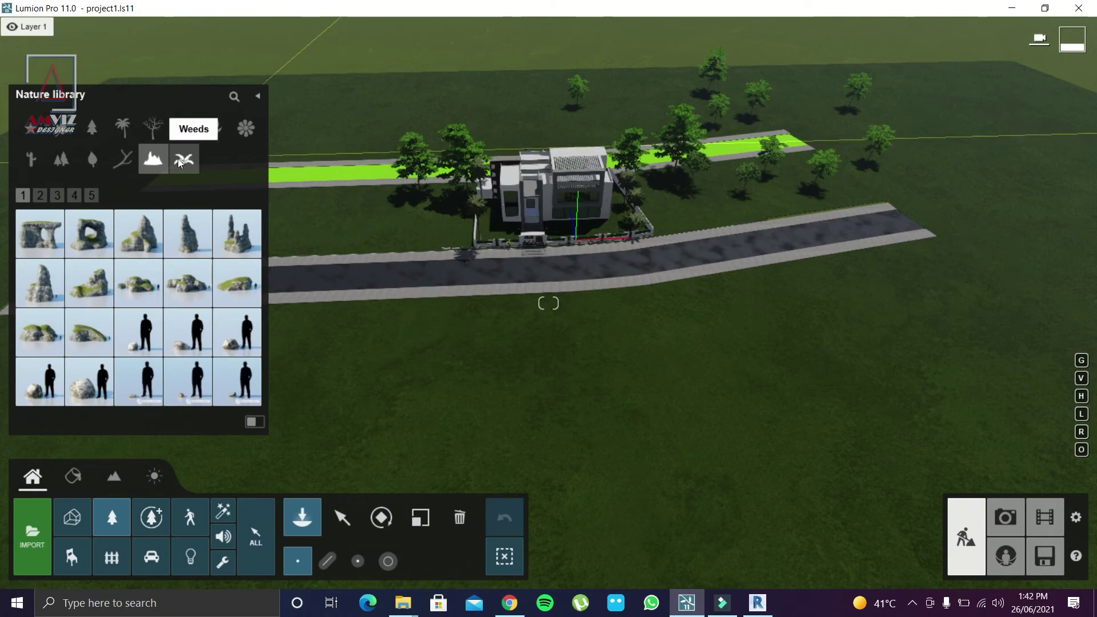
left_click(177, 158)
left_click(97, 159)
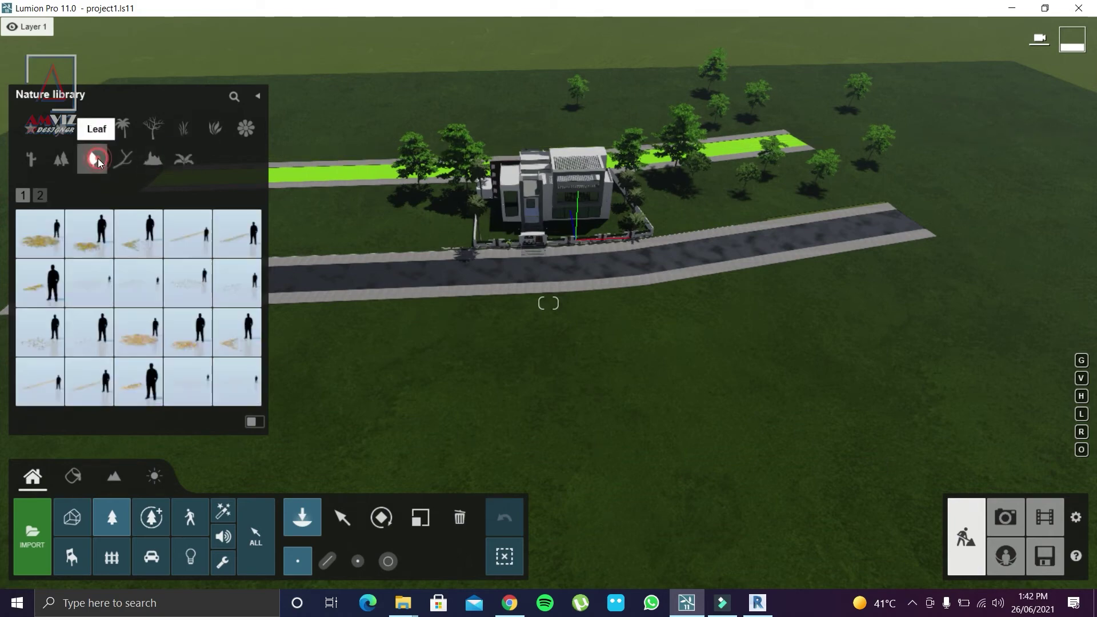
left_click(67, 154)
left_click(234, 334)
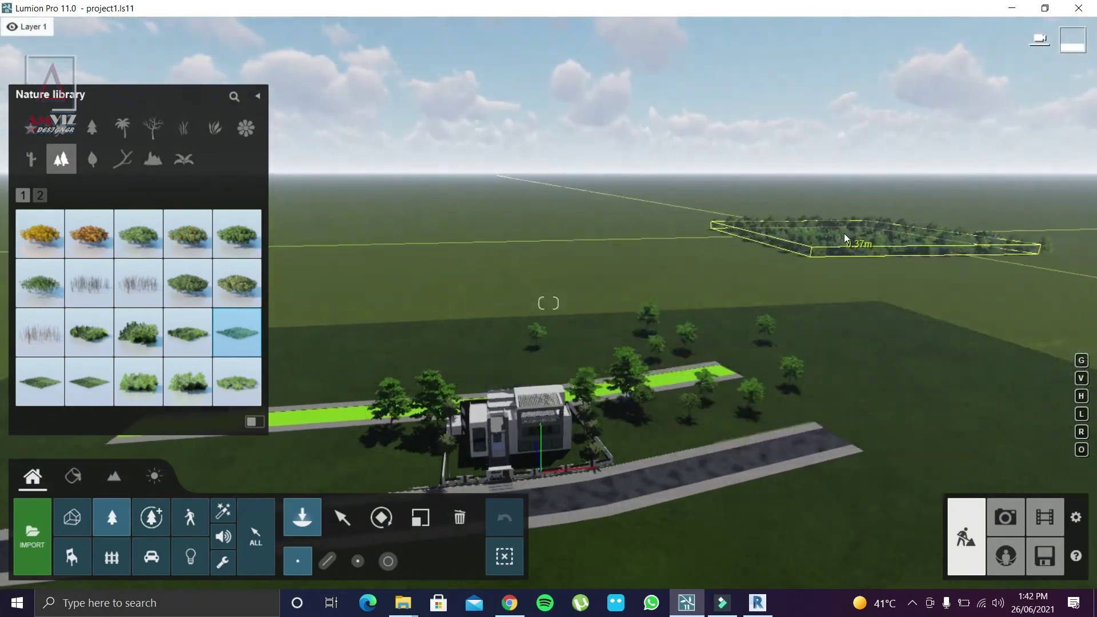
mouse_move(779, 74)
right_mouse_down()
mouse_move(821, 272)
mouse_move(505, 246)
right_mouse_up()
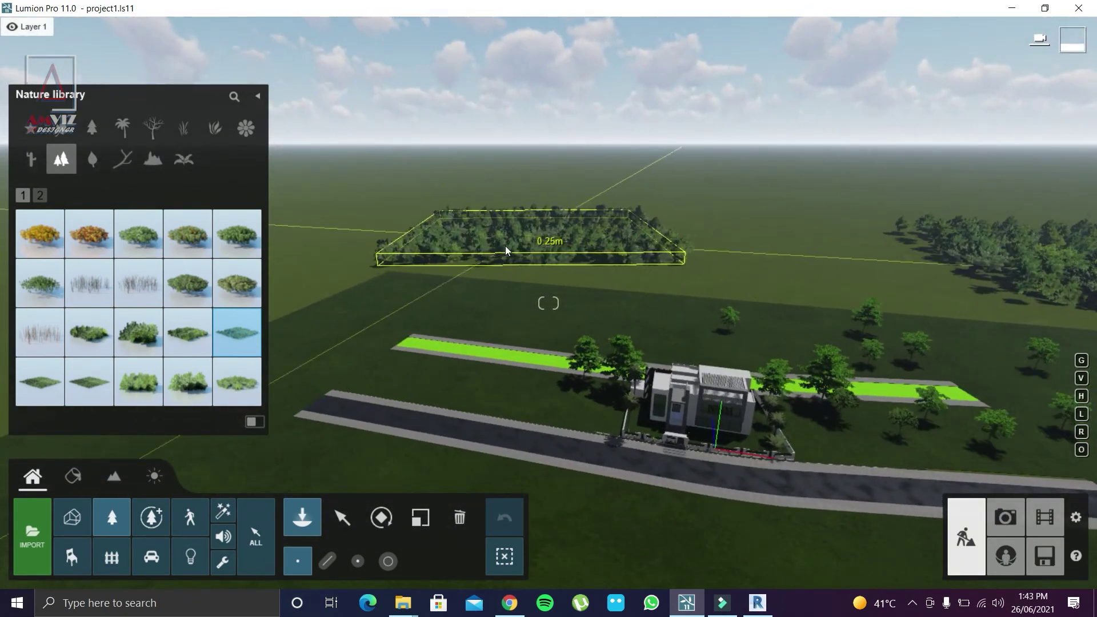
left_click(480, 242)
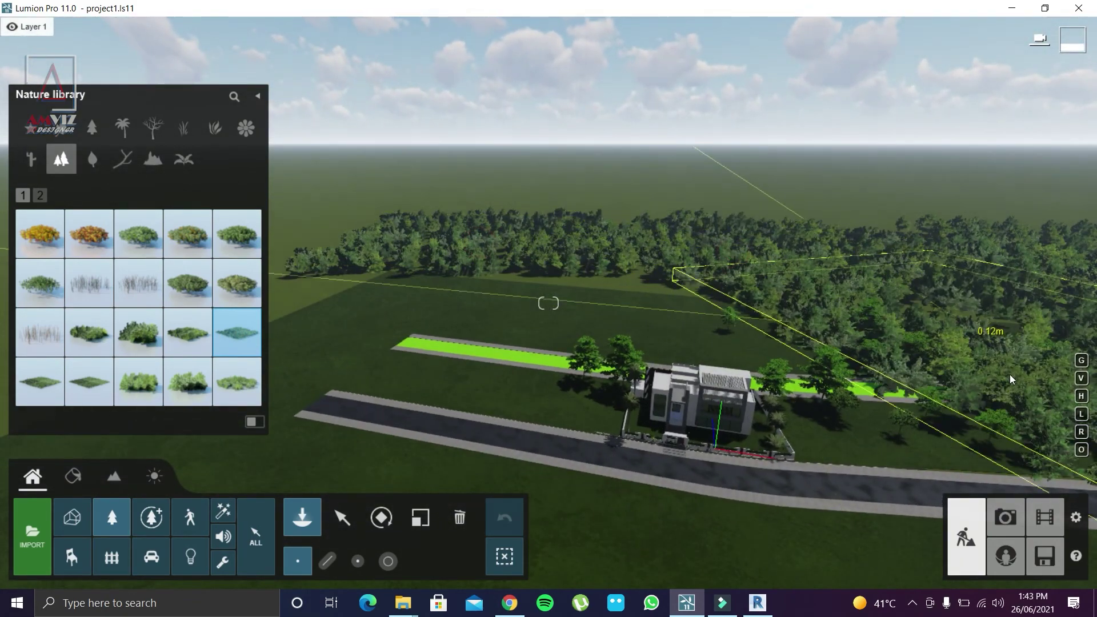
left_click(1045, 517)
left_click(1045, 555)
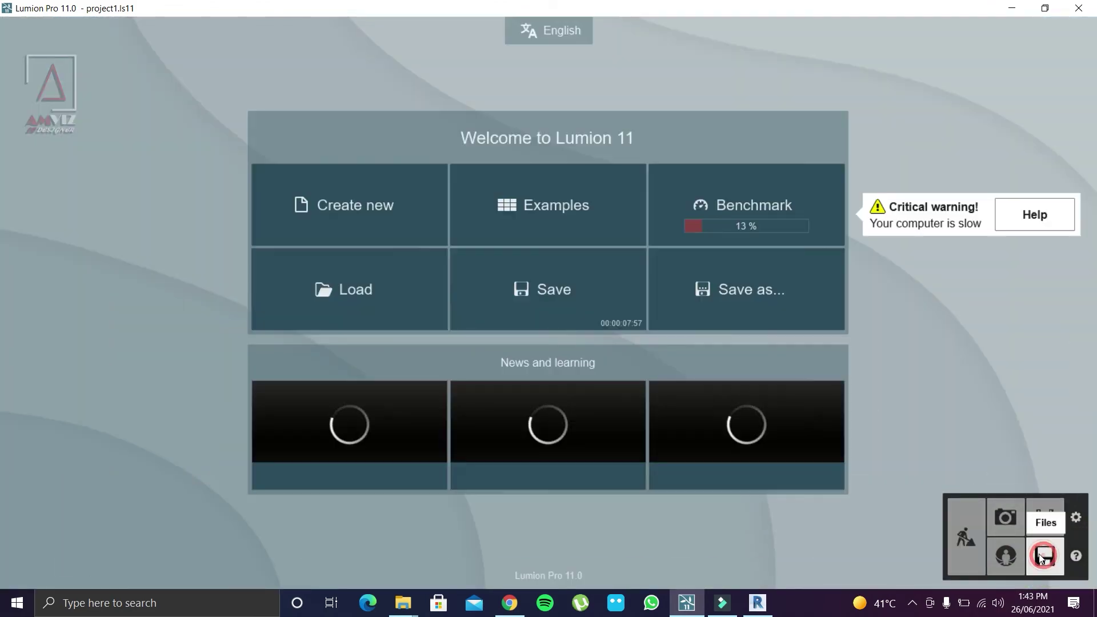
Step: Load photo 2's camera view in Photo mode and refresh its preview
left_click(1005, 518)
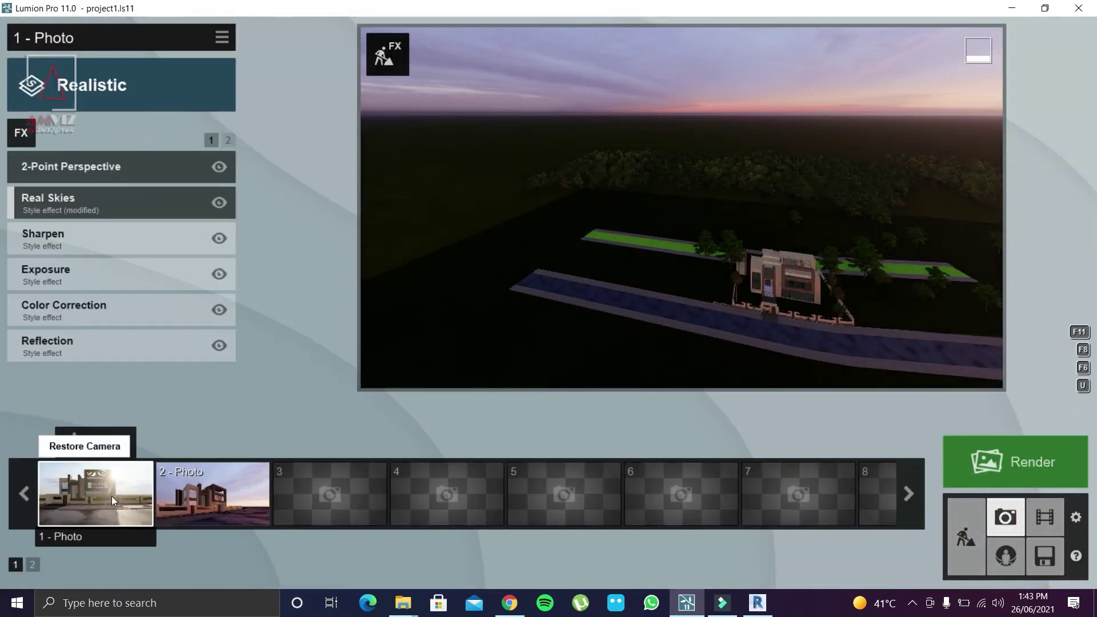
left_click(78, 444)
left_click(751, 211)
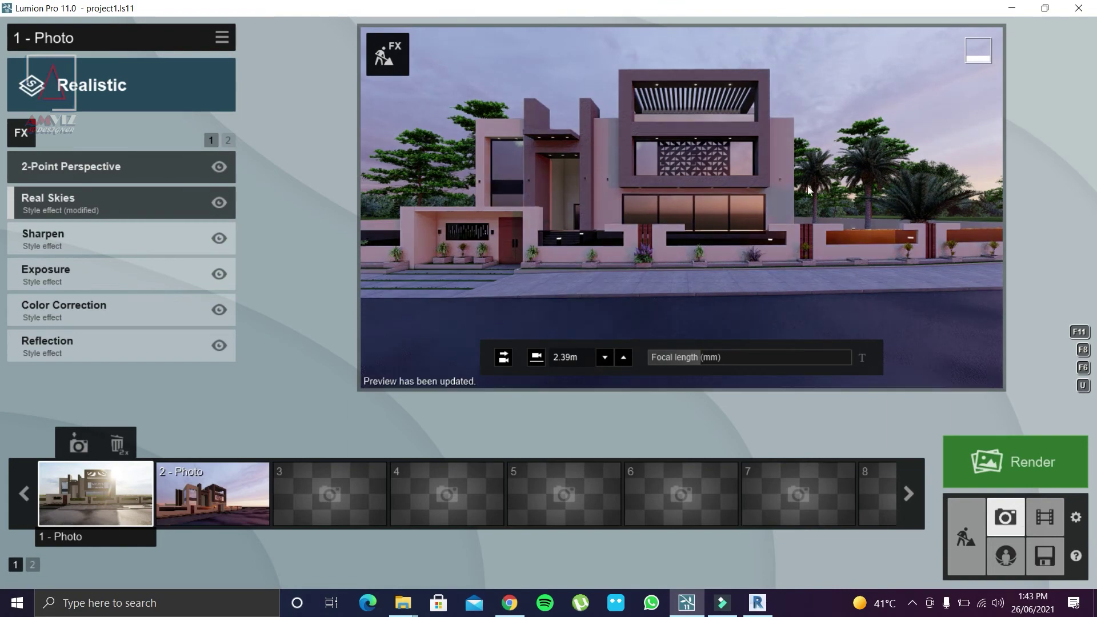
left_click(220, 497)
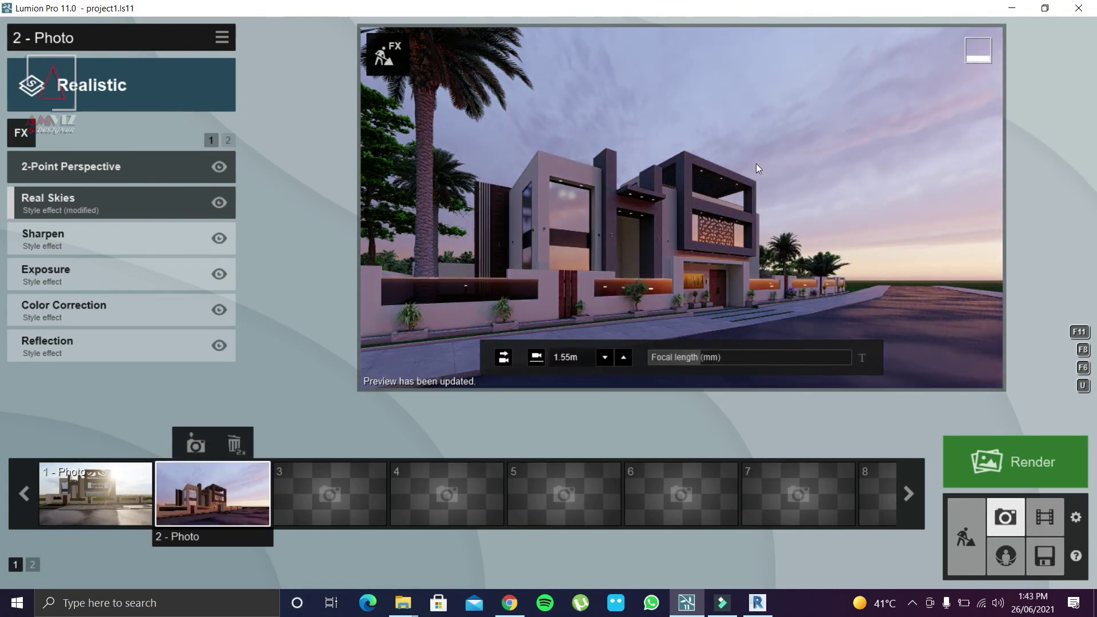
left_click(330, 495)
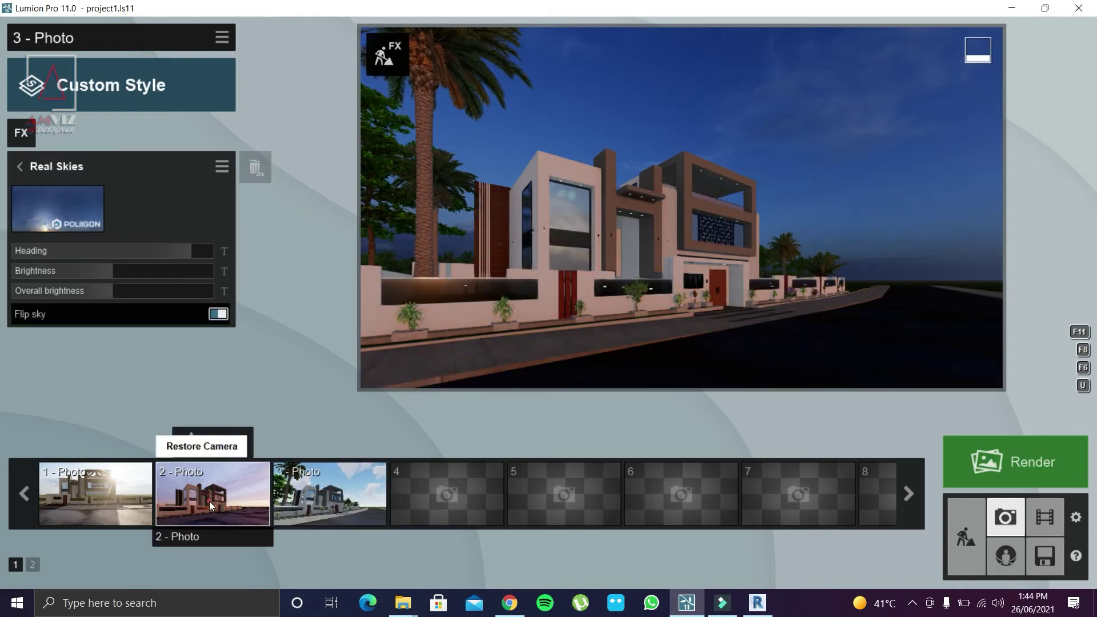
left_click(209, 502)
left_click(662, 225)
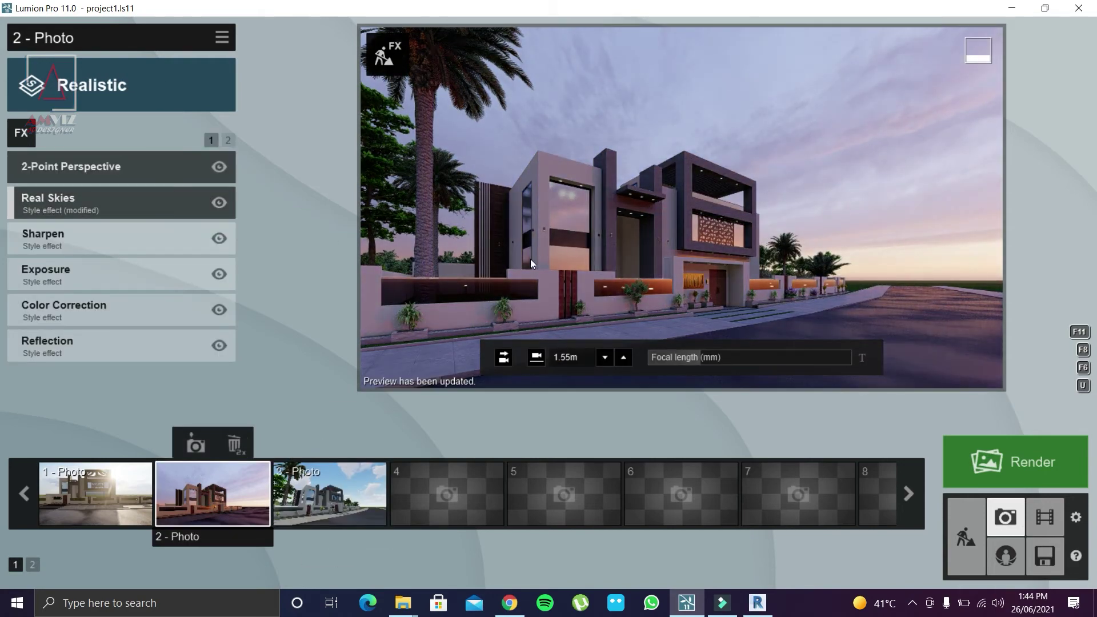
mouse_move(115, 204)
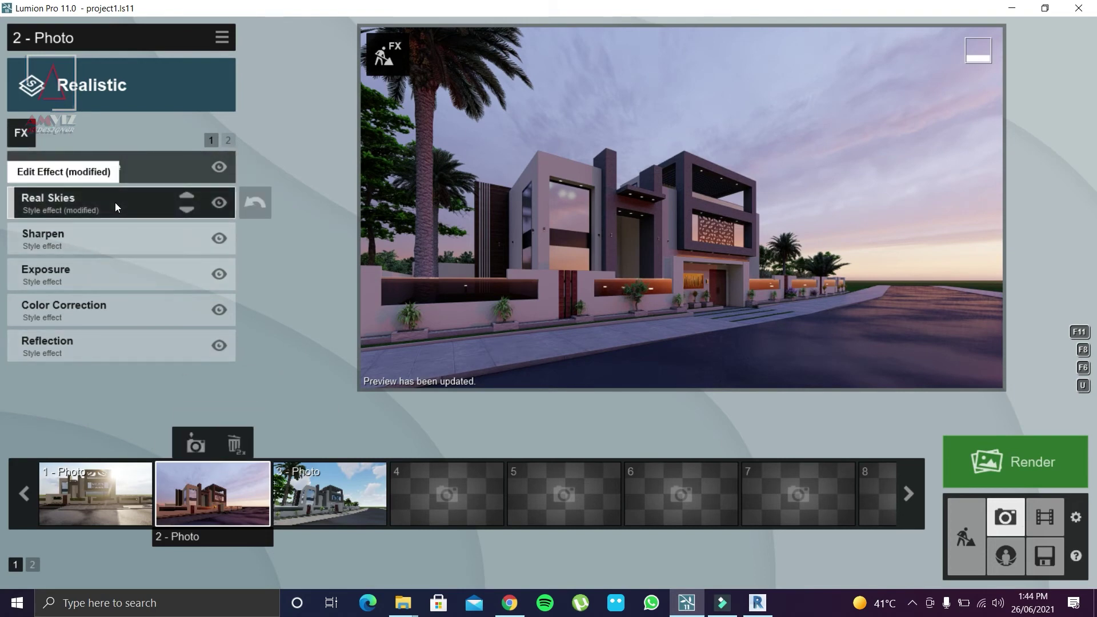
Step: Set photo 2's Exposure effect to 0.6 and open the render options
left_click(84, 269)
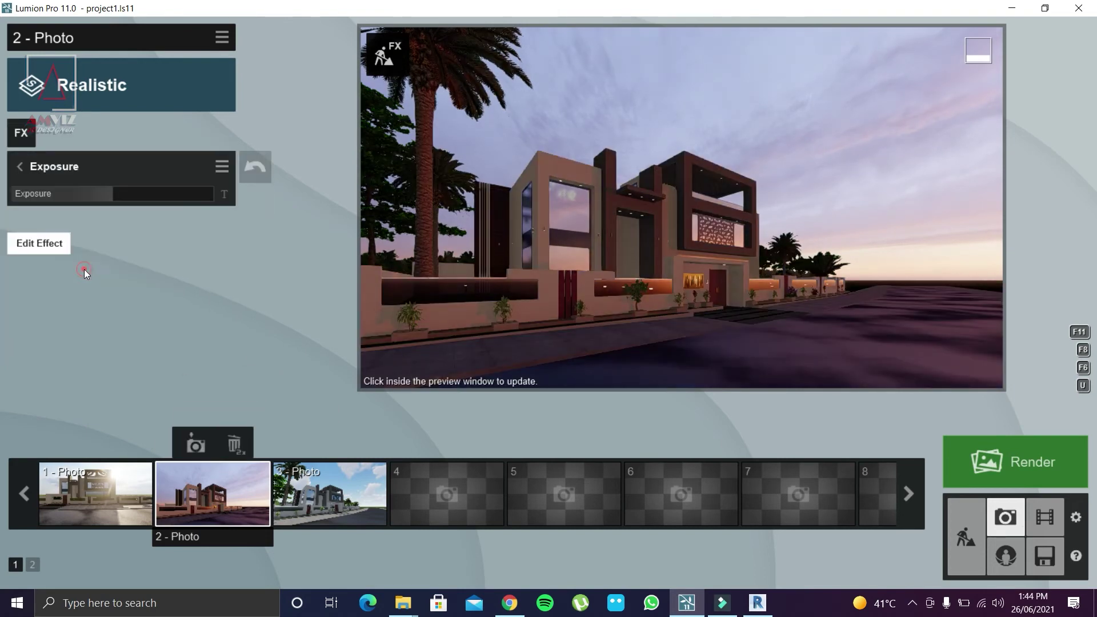
left_click_drag(118, 195, 135, 194)
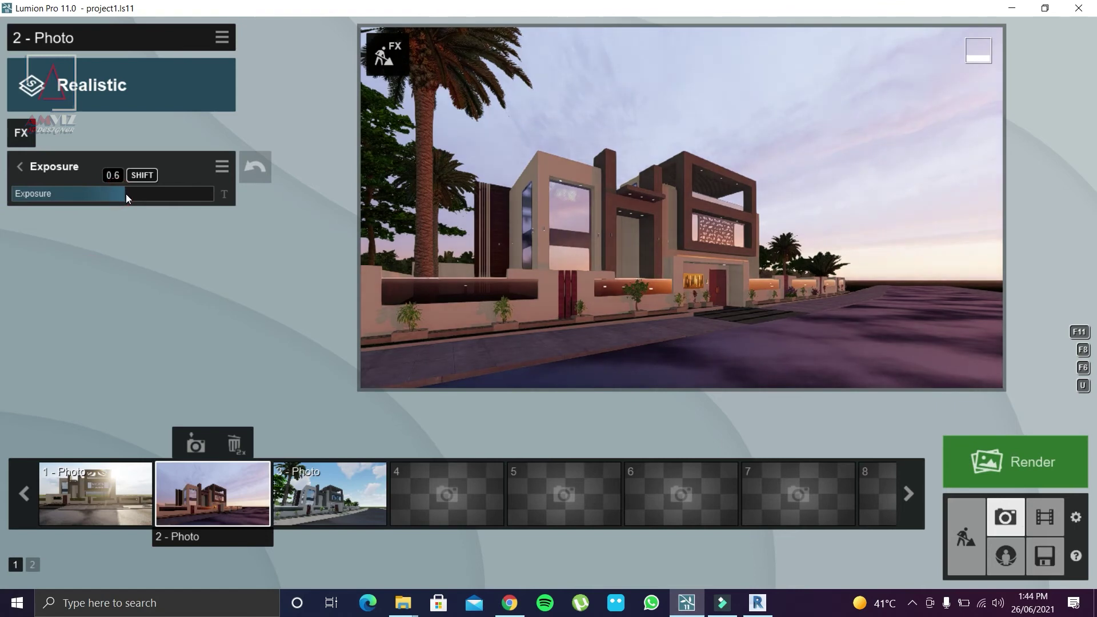
left_click(623, 189)
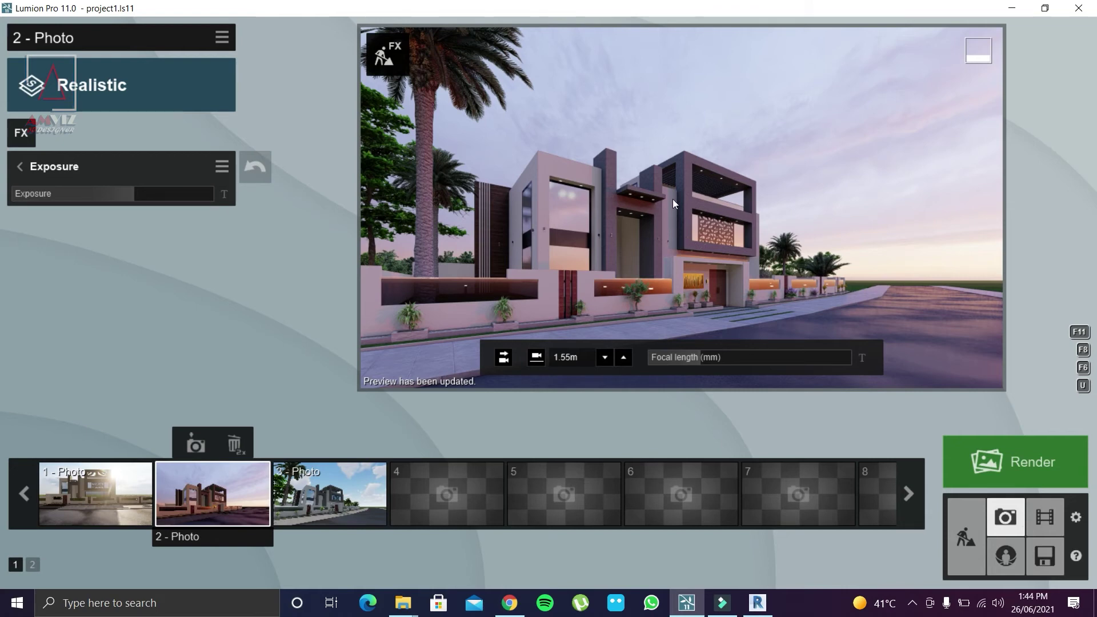
left_click(1006, 460)
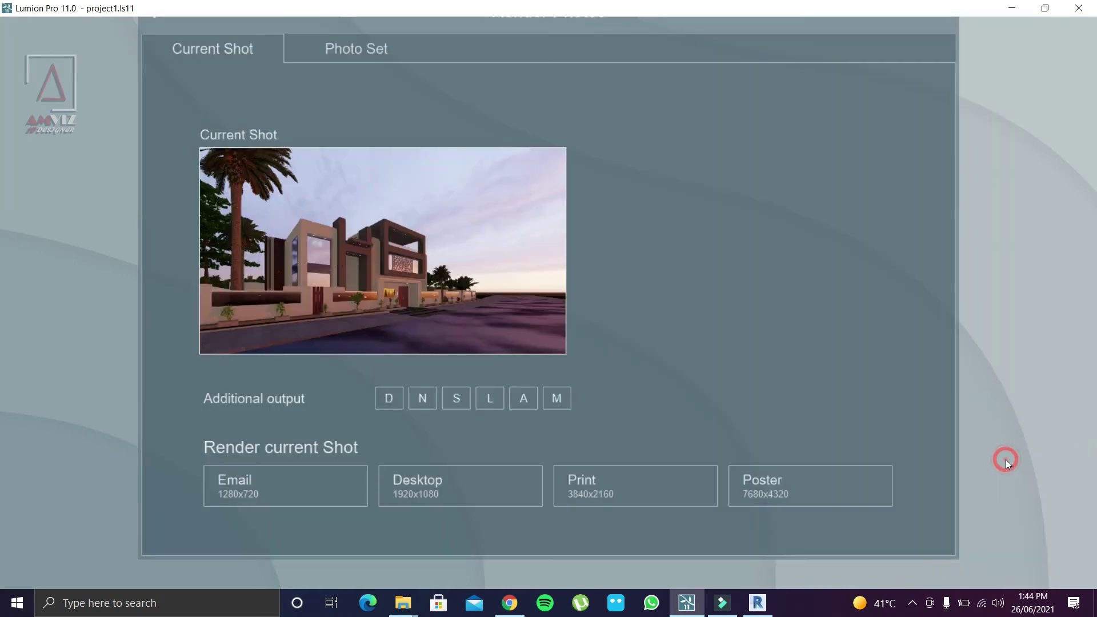
Step: Render photo 2 at Desktop 1920x1080 as JPG file 'q' and dismiss the completion message
left_click(467, 484)
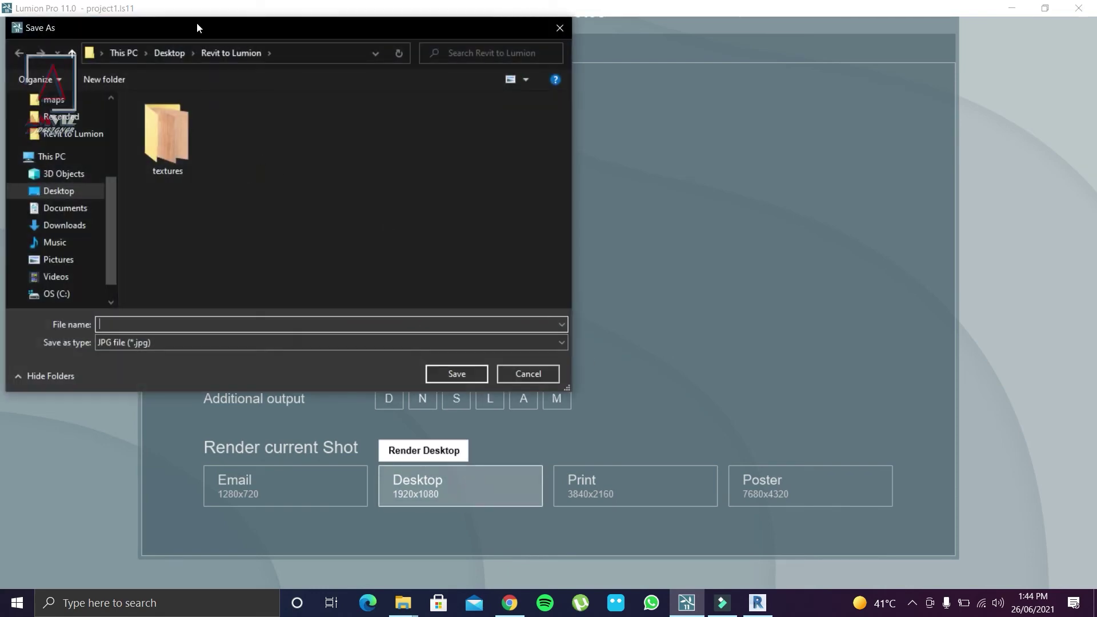
left_click(198, 323)
type("q")
left_click(444, 372)
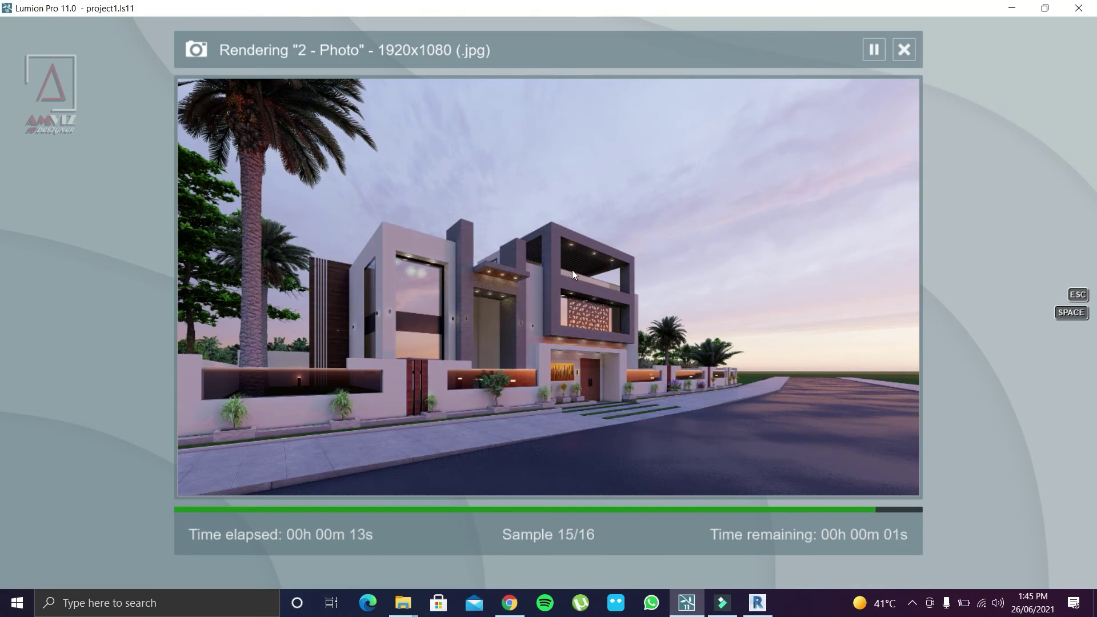
left_click(849, 472)
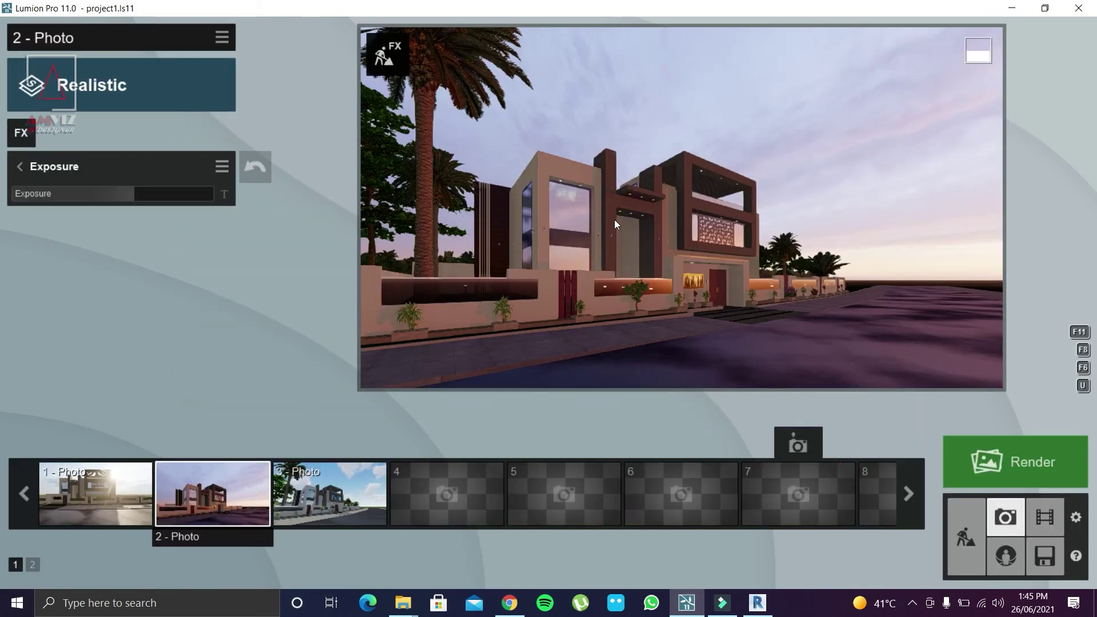
Step: Switch to photo 1's shot and refresh its preview
left_click(105, 501)
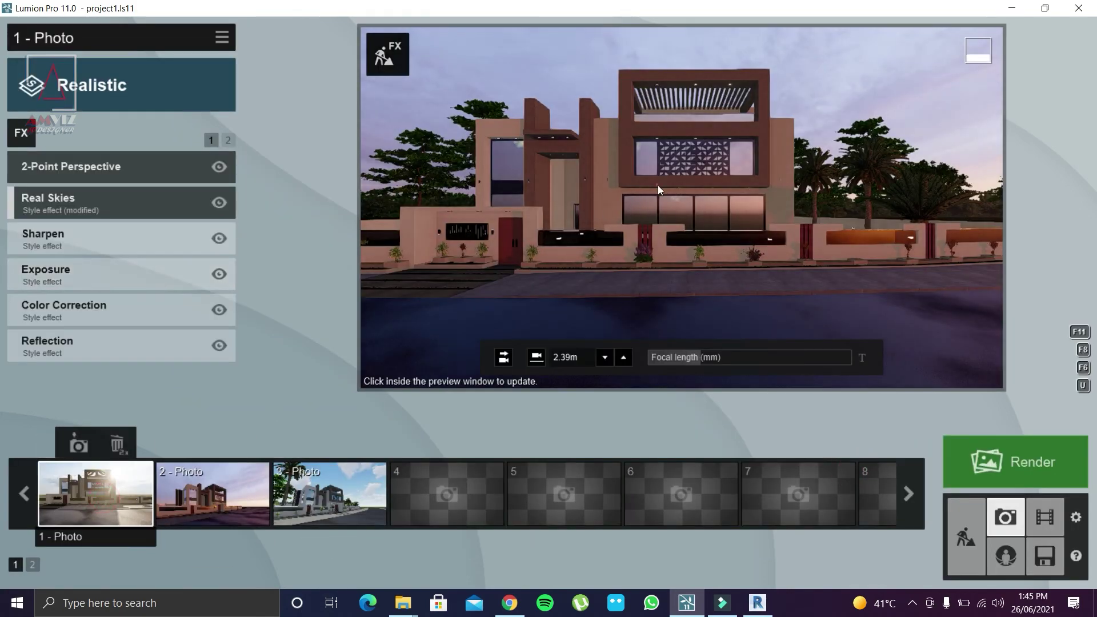
left_click(658, 188)
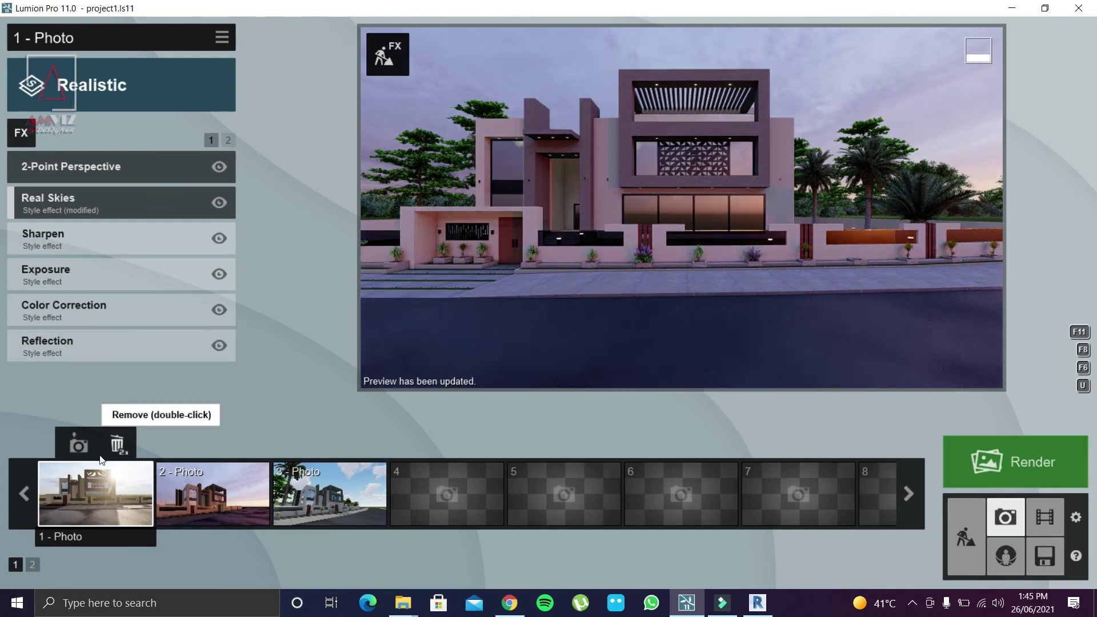
key("Delete")
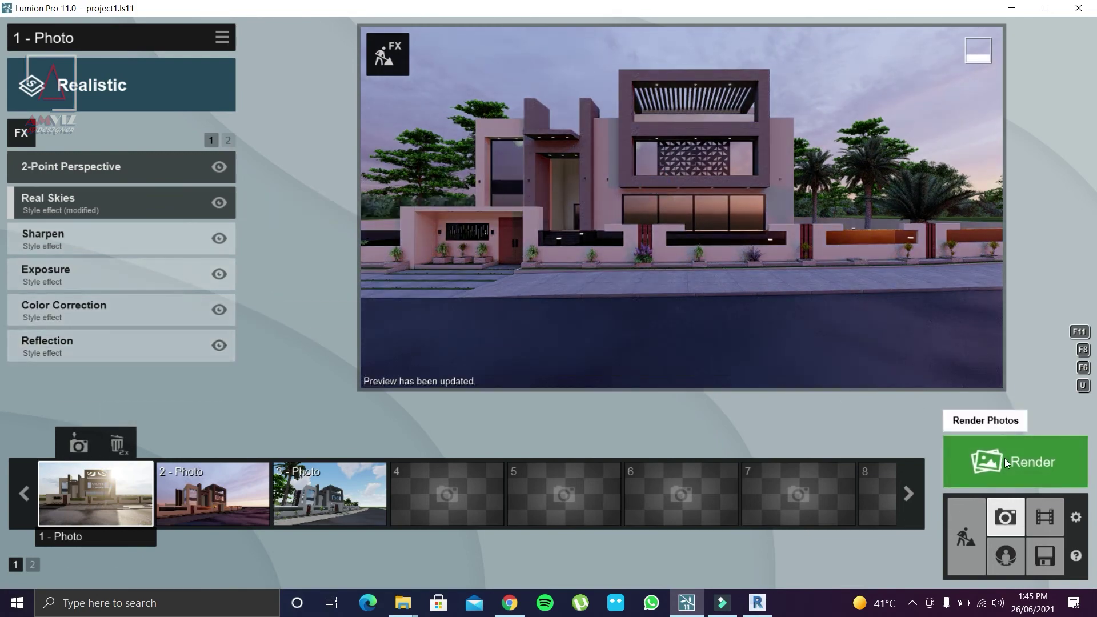
Step: Render photo 1 at Desktop 1920x1080 as JPG '2' into the Revit to Lumion folder
left_click(1005, 458)
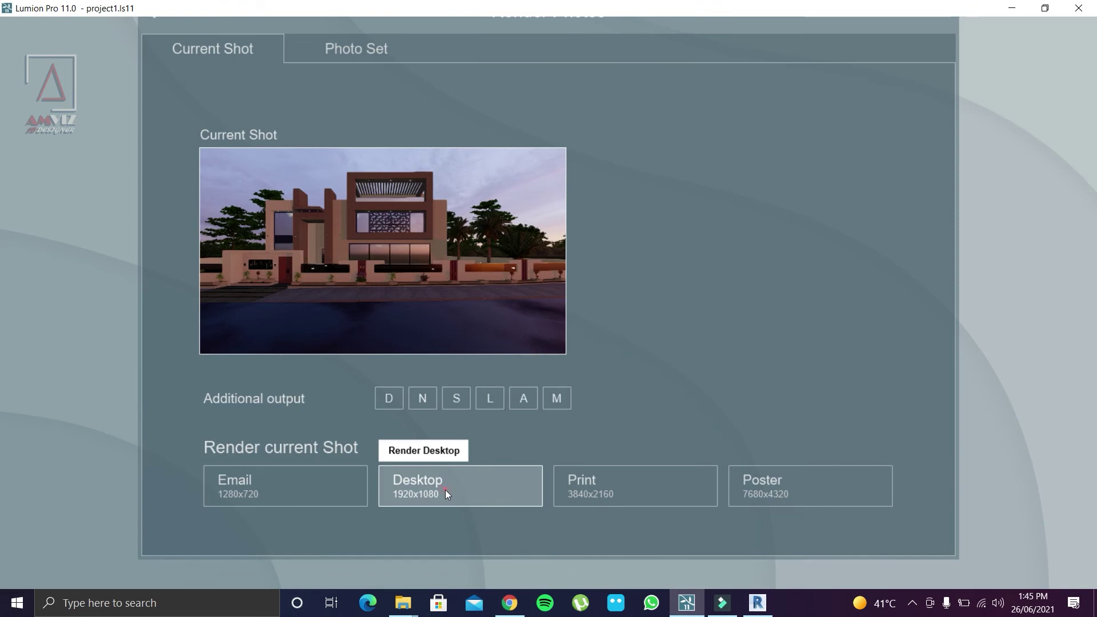
left_click(445, 489)
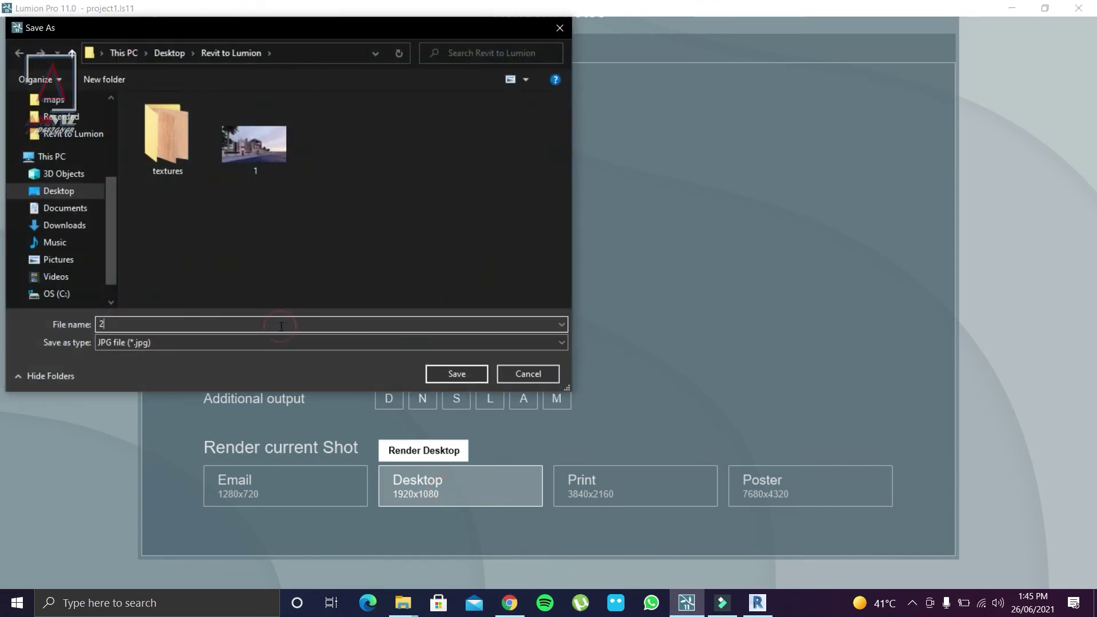
left_click(458, 373)
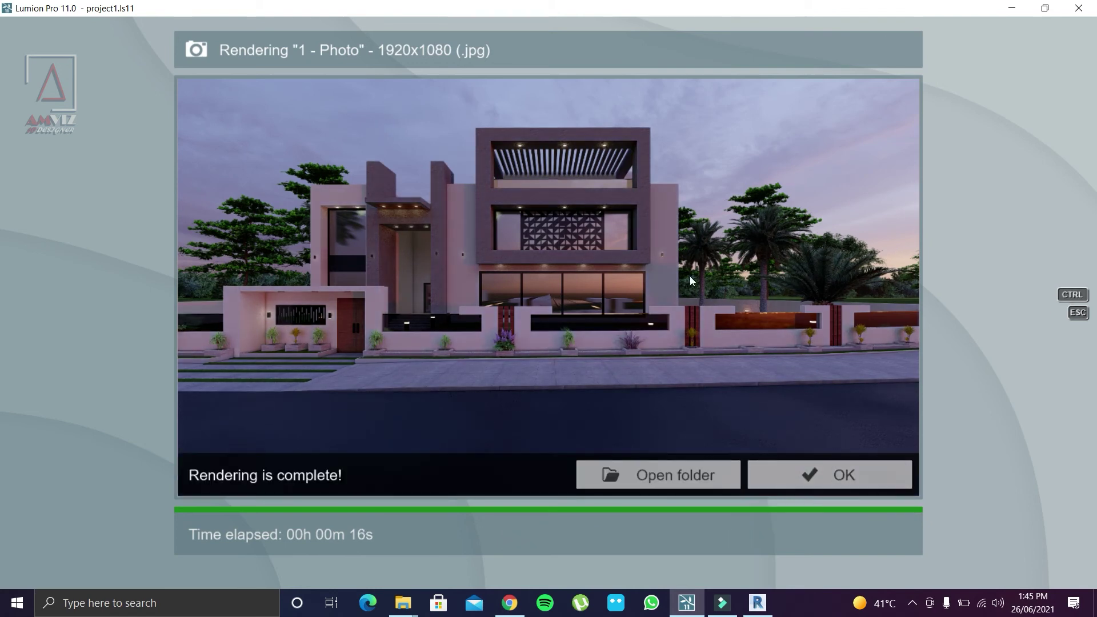
left_click(852, 480)
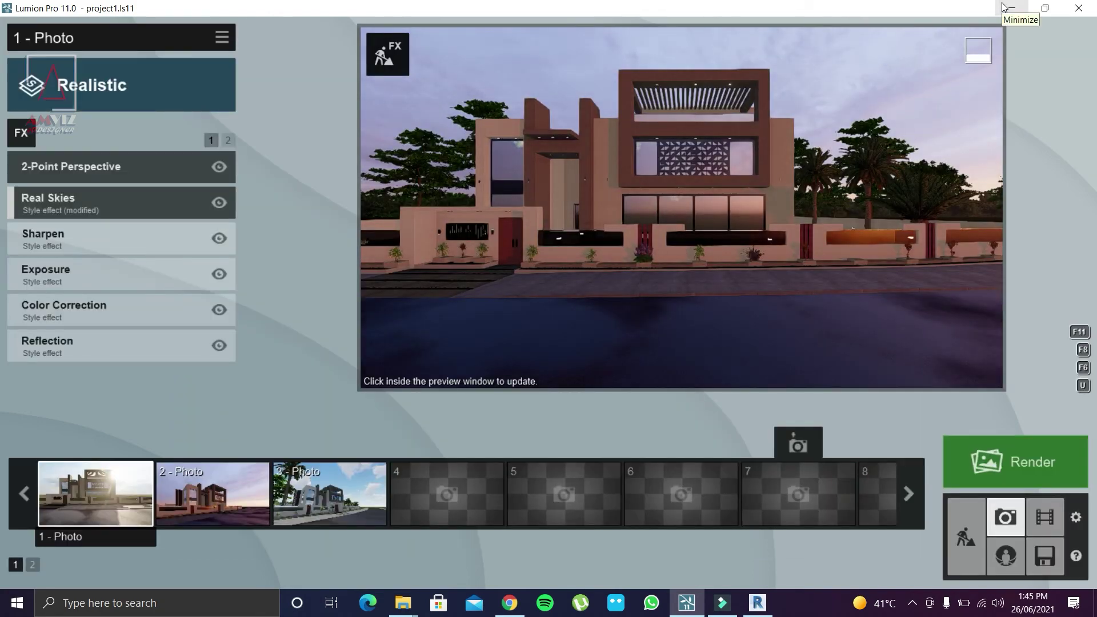
left_click(1006, 8)
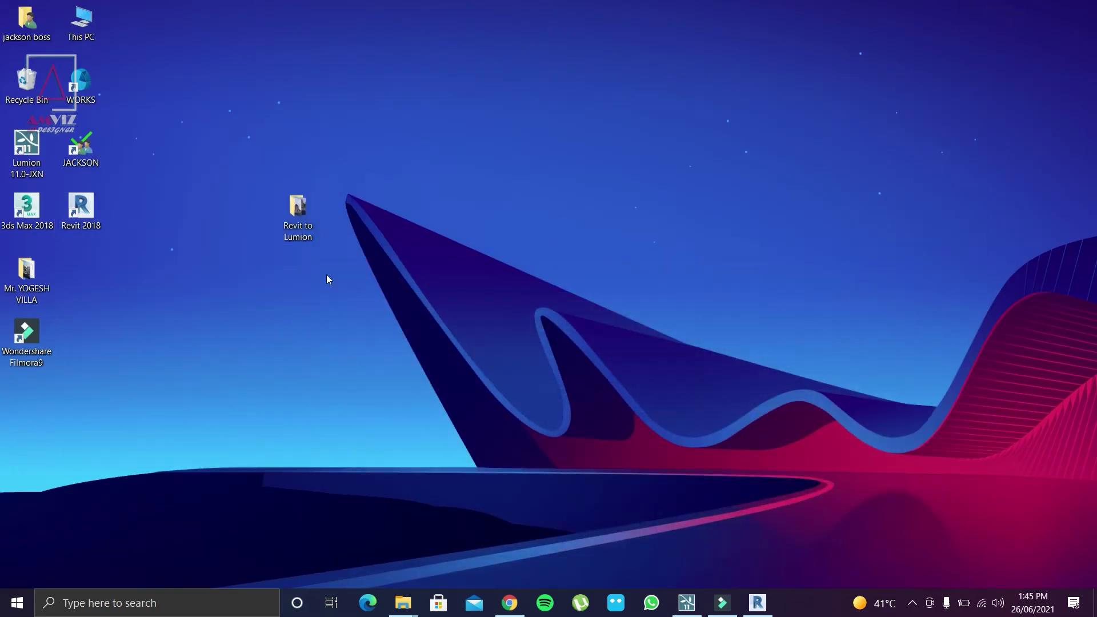
Step: Open the rendered 1.jpg from the Revit to Lumion folder in Adobe Photoshop 2020
double_click(294, 209)
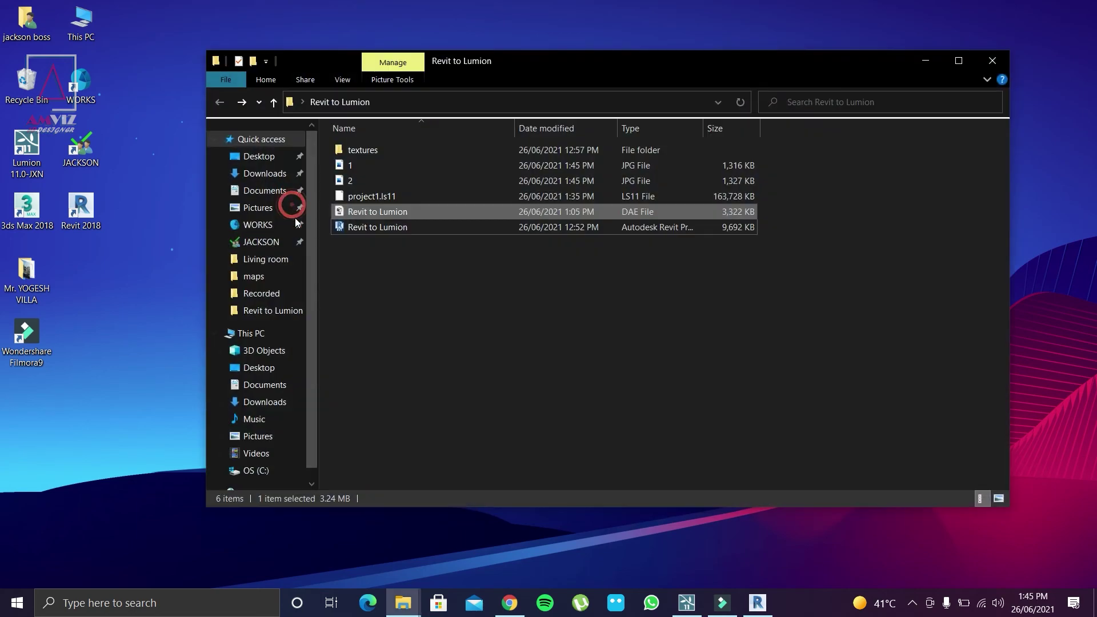
left_click(392, 164)
right_click(392, 166)
mouse_move(446, 344)
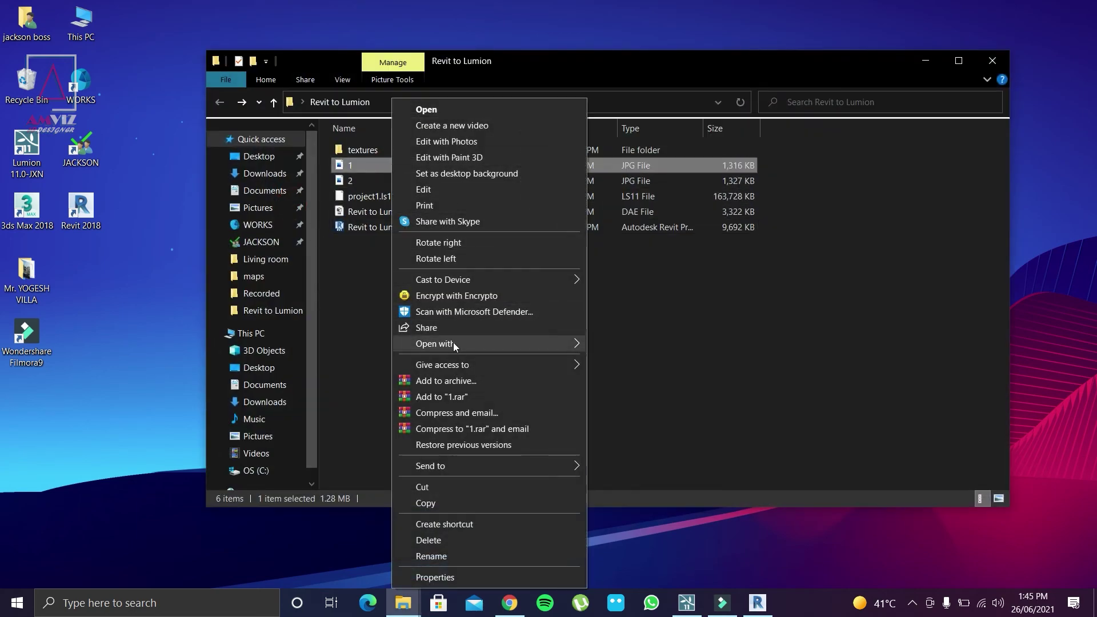
left_click(635, 361)
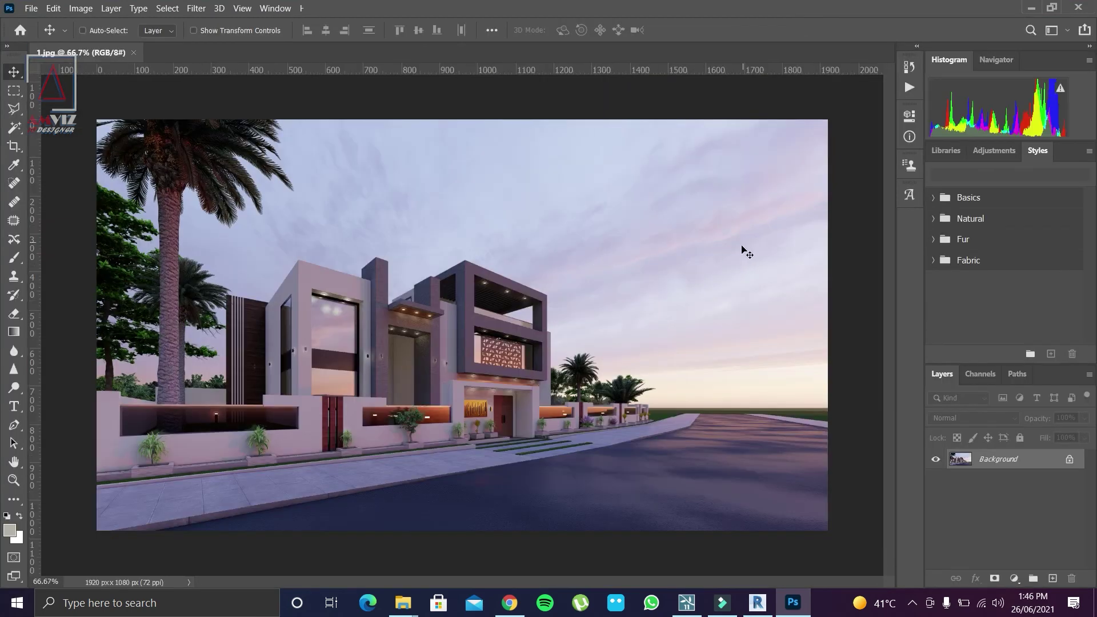
Step: Crop the first render, trimming both sides and lowering the top edge
left_click(14, 145)
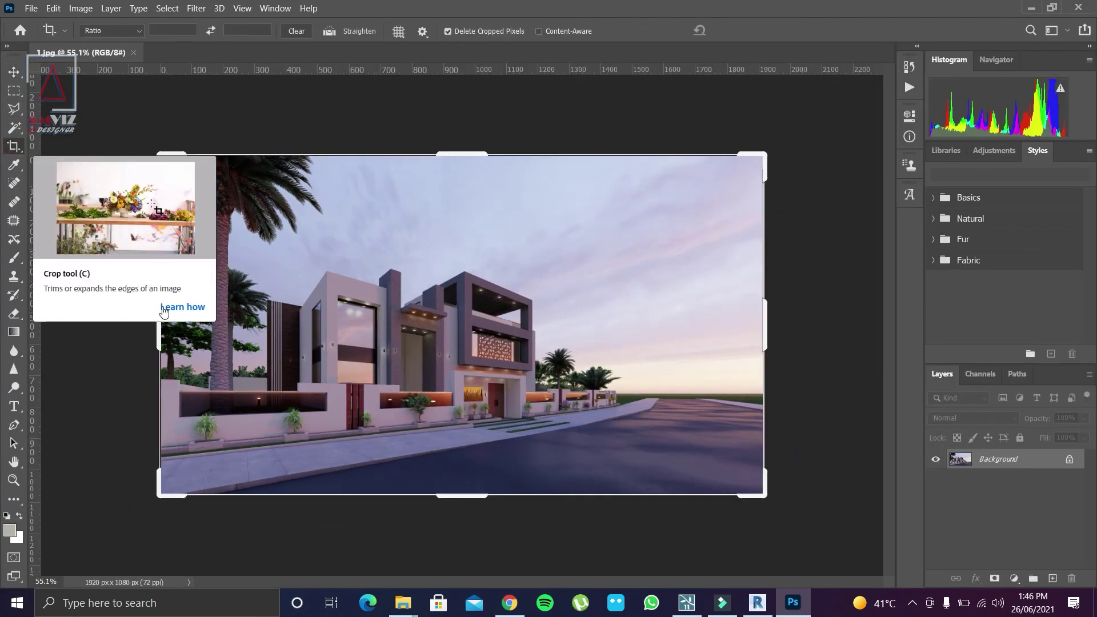
left_click_drag(160, 327, 183, 327)
left_click_drag(752, 328, 650, 353)
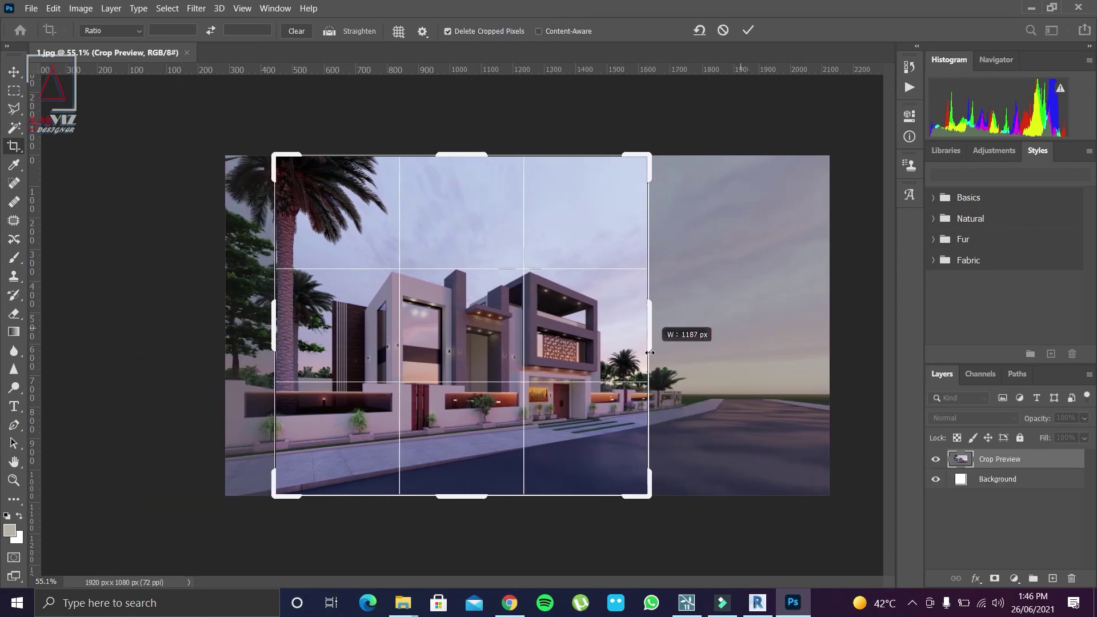
left_click_drag(460, 156, 460, 178)
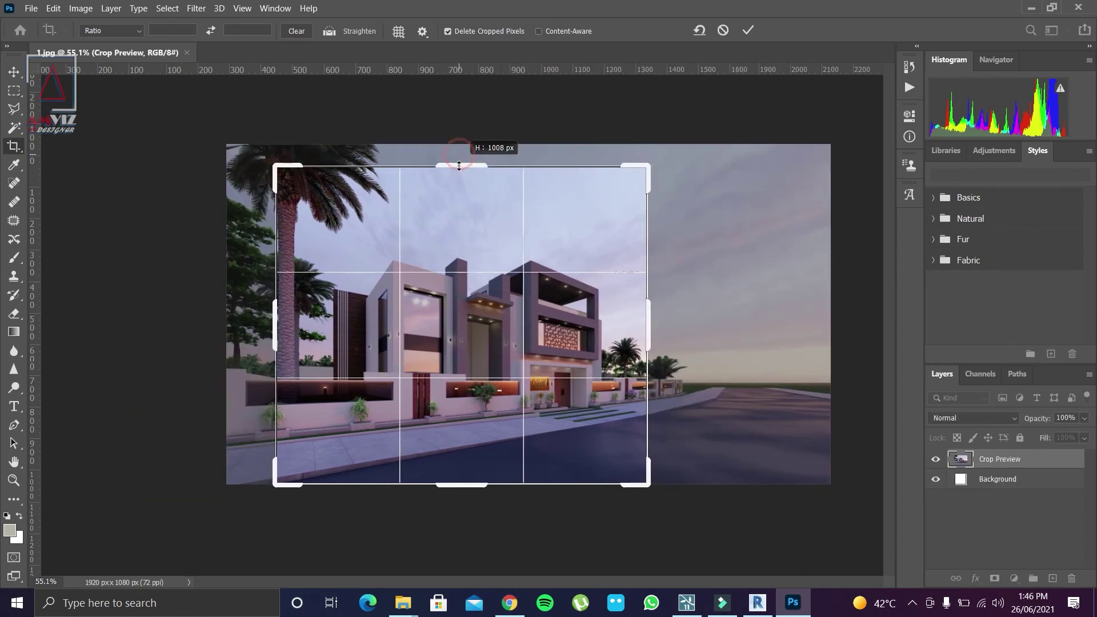
left_click_drag(435, 450, 486, 435)
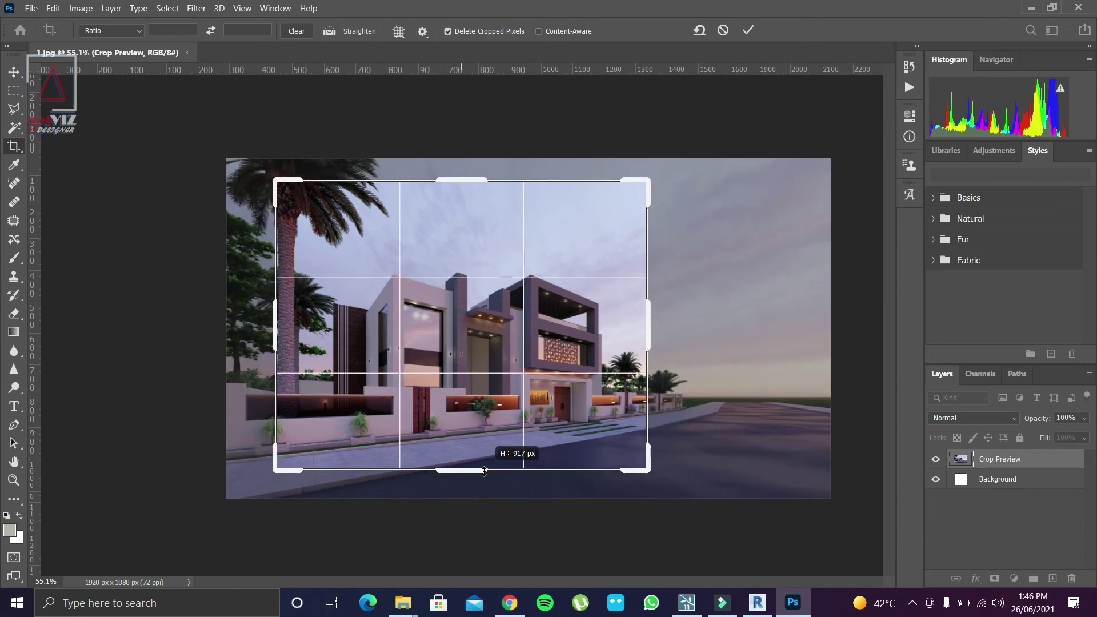
key("Return")
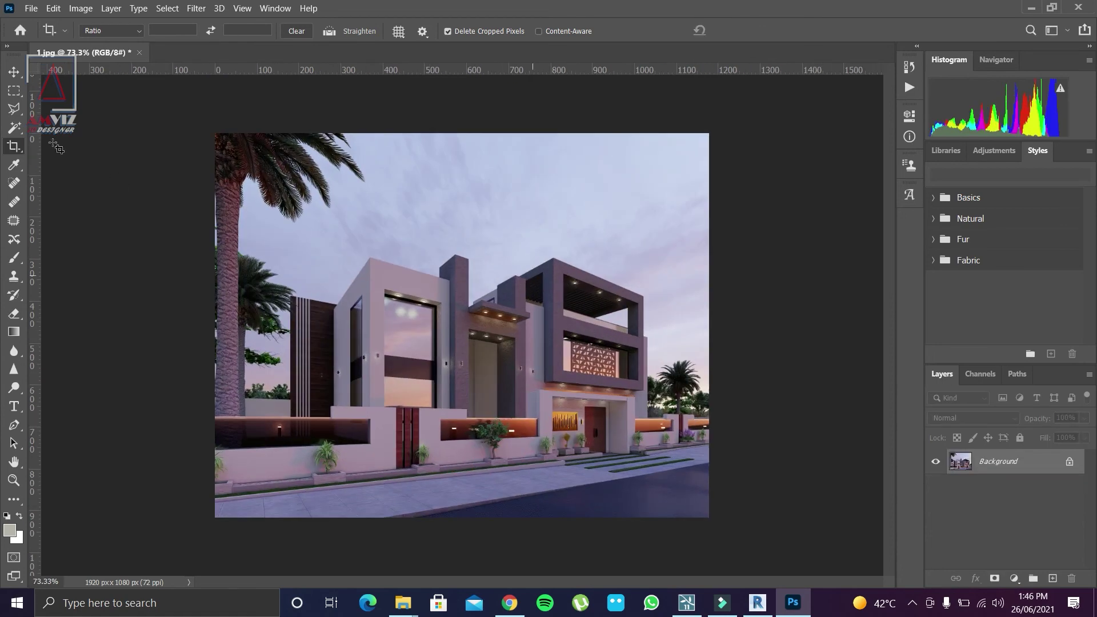
Step: Duplicate the Background layer into a Background copy layer
left_click(14, 73)
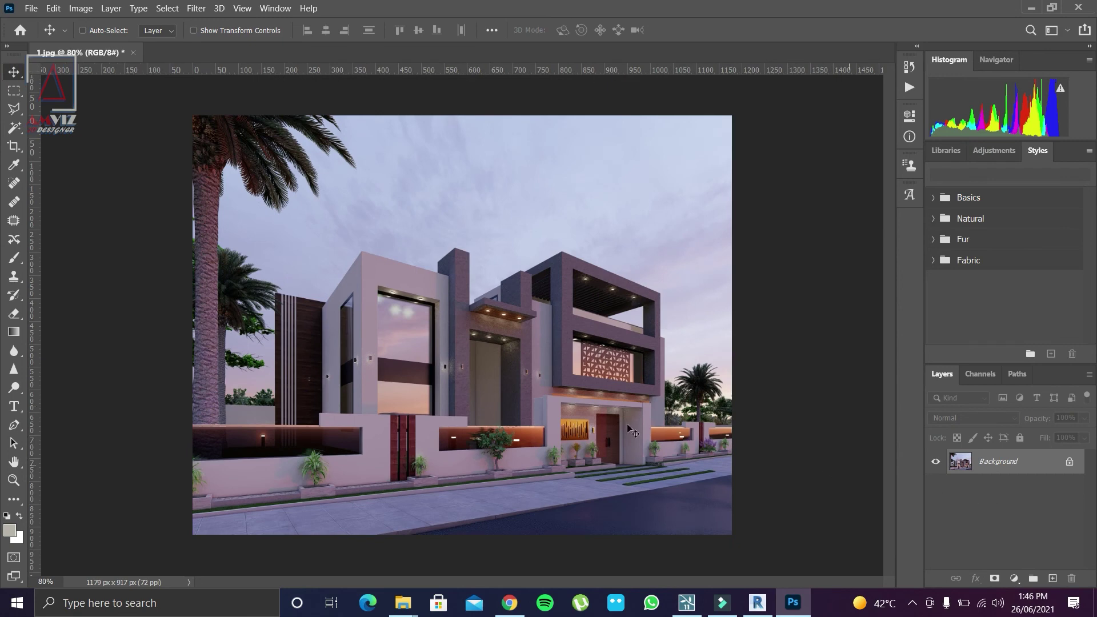
right_click(1010, 474)
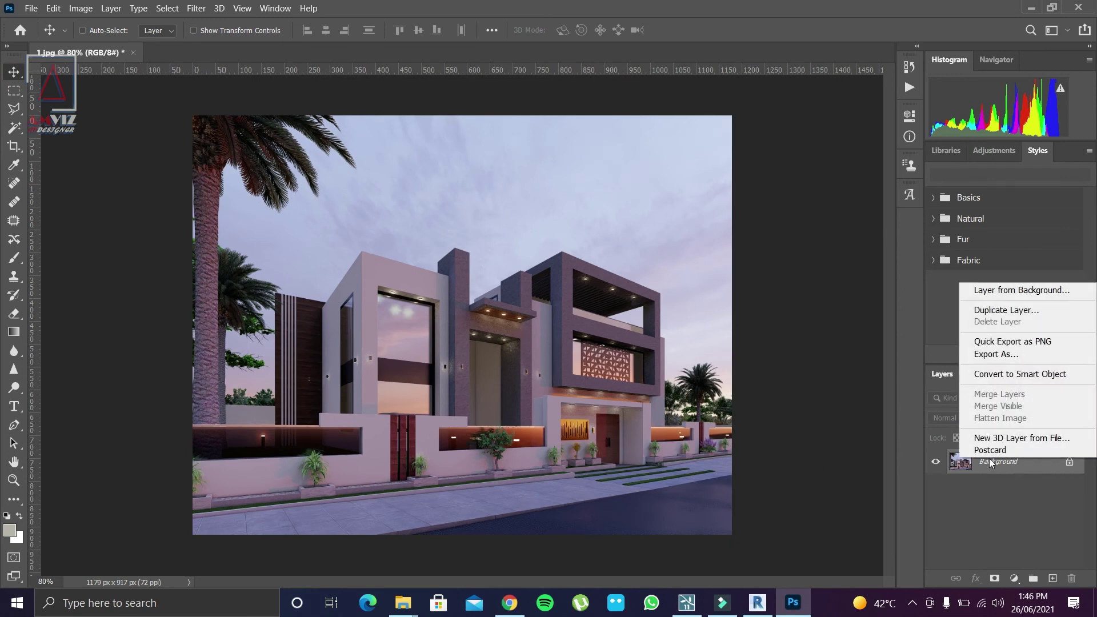
left_click(1023, 312)
left_click(674, 163)
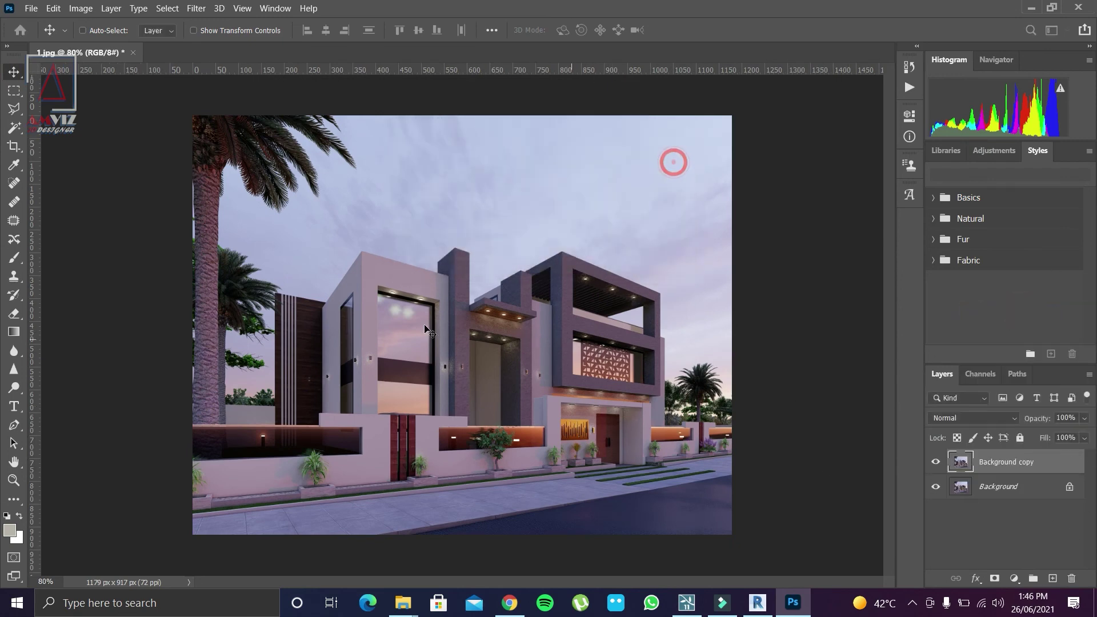
Step: Add an Exposure adjustment layer with exposure +0.45 and gamma correction 1.23
left_click(1015, 579)
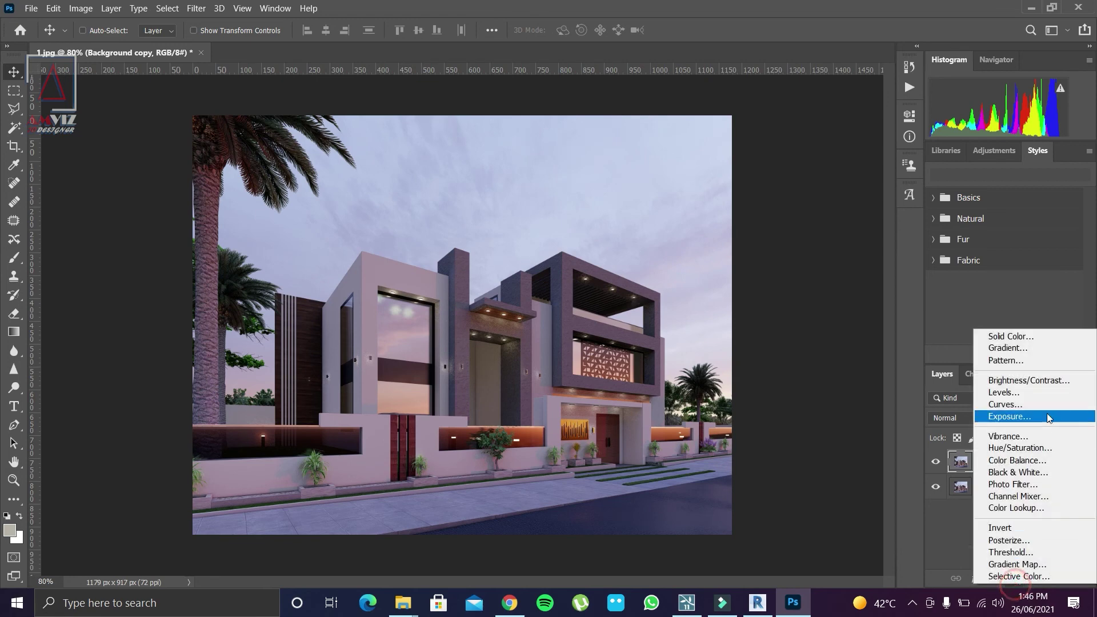
left_click(1017, 418)
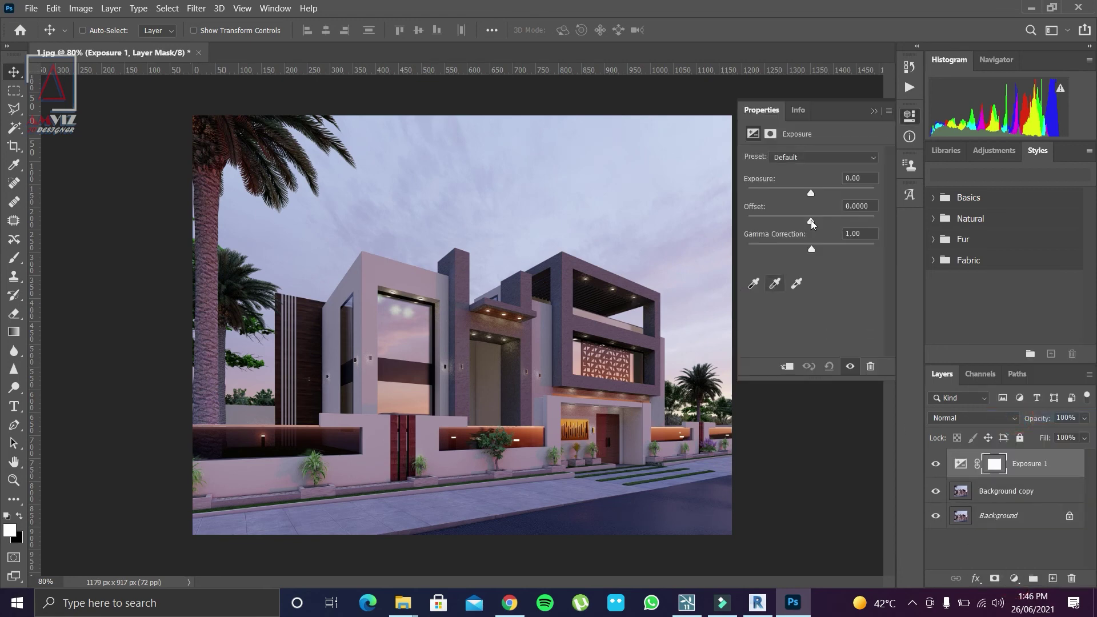
left_click_drag(812, 252, 803, 252)
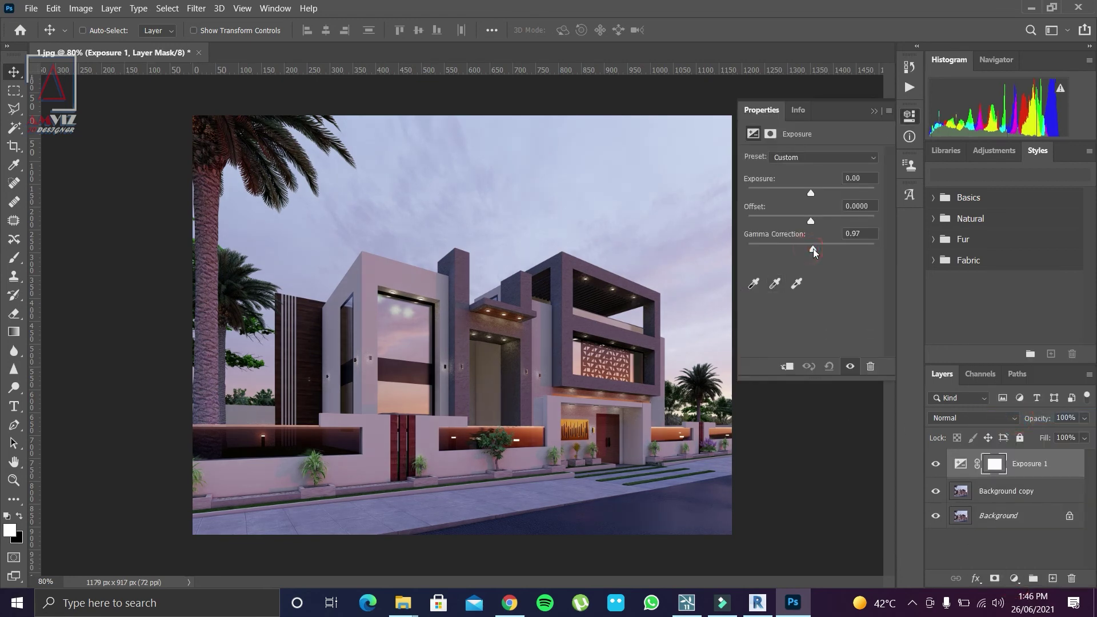
left_click_drag(811, 194, 817, 195)
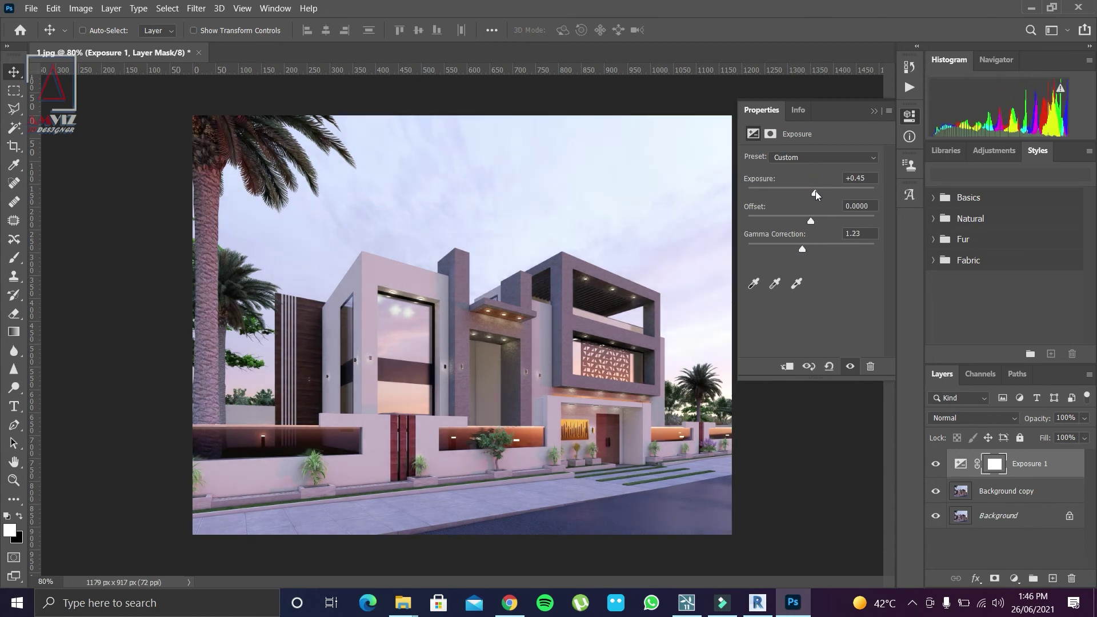
left_click(874, 111)
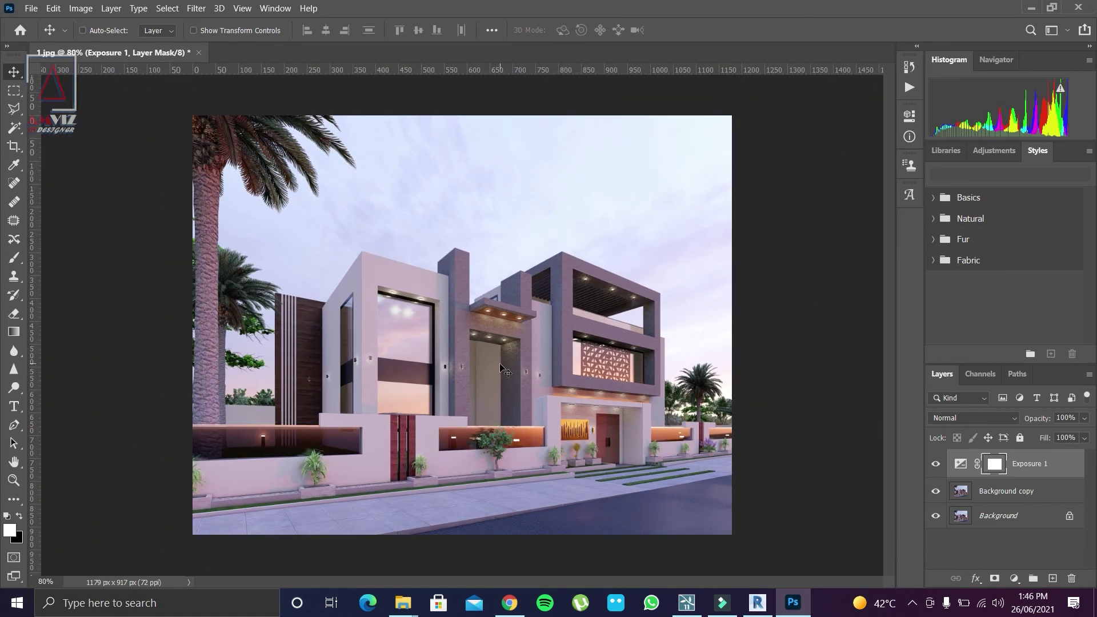
Step: Save the adjusted render as a JPEG named 'view' at quality 12
key("ctrl+shift+s")
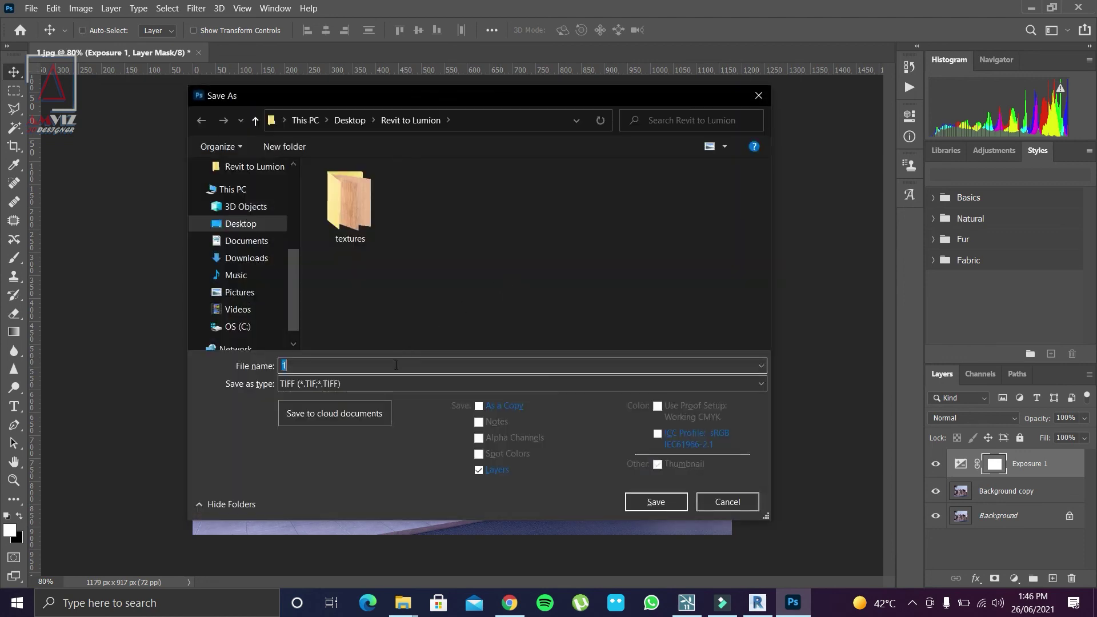
left_click(375, 384)
left_click(371, 232)
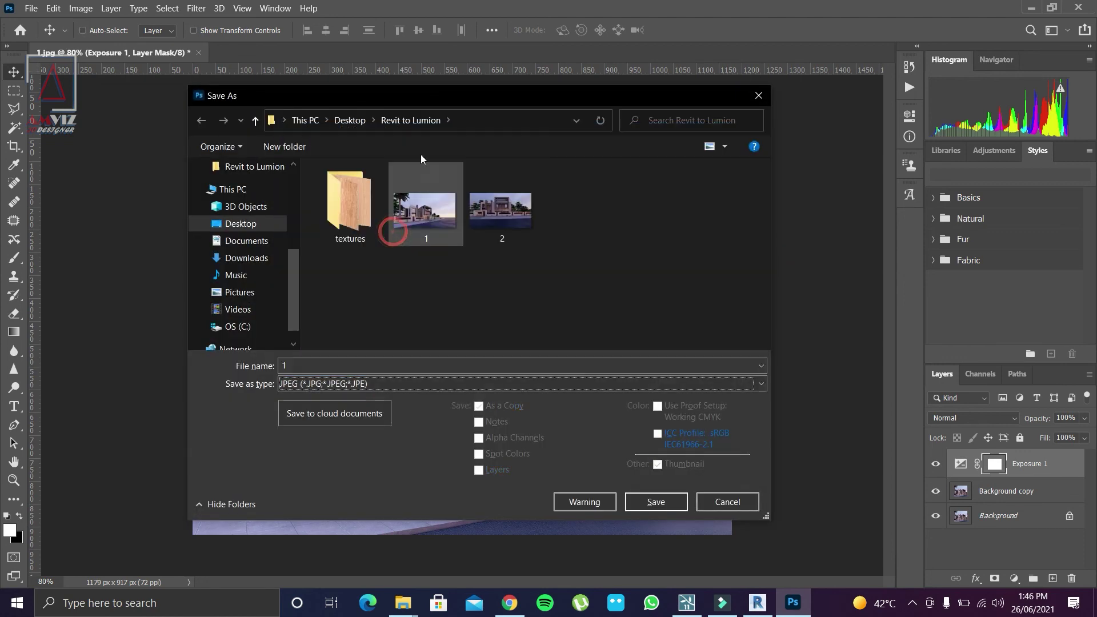
double_click(372, 363)
type("view")
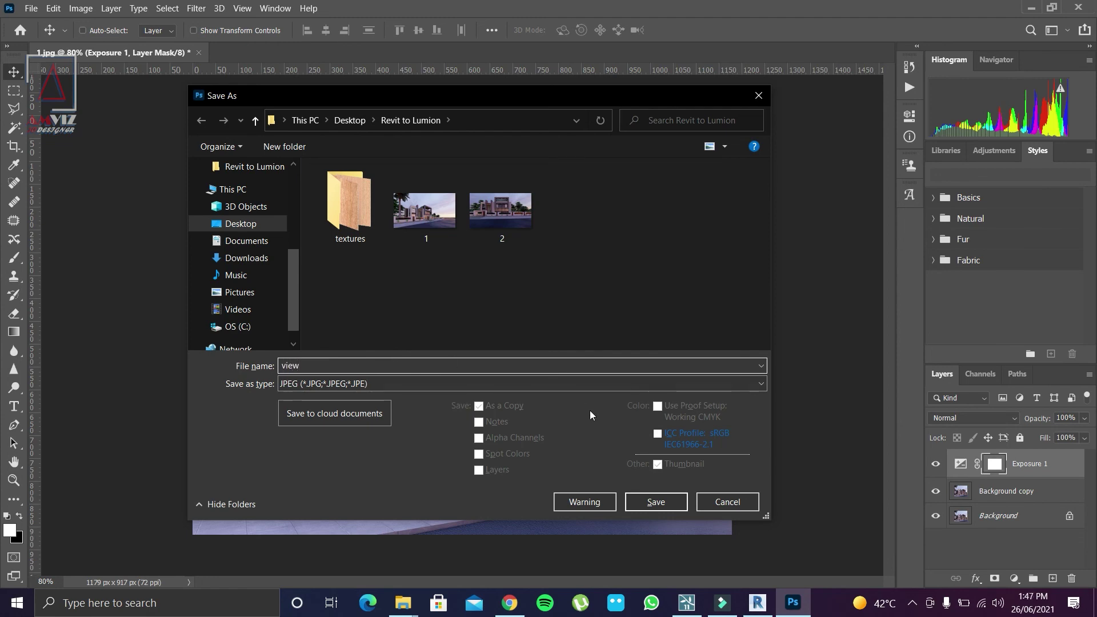
left_click(655, 502)
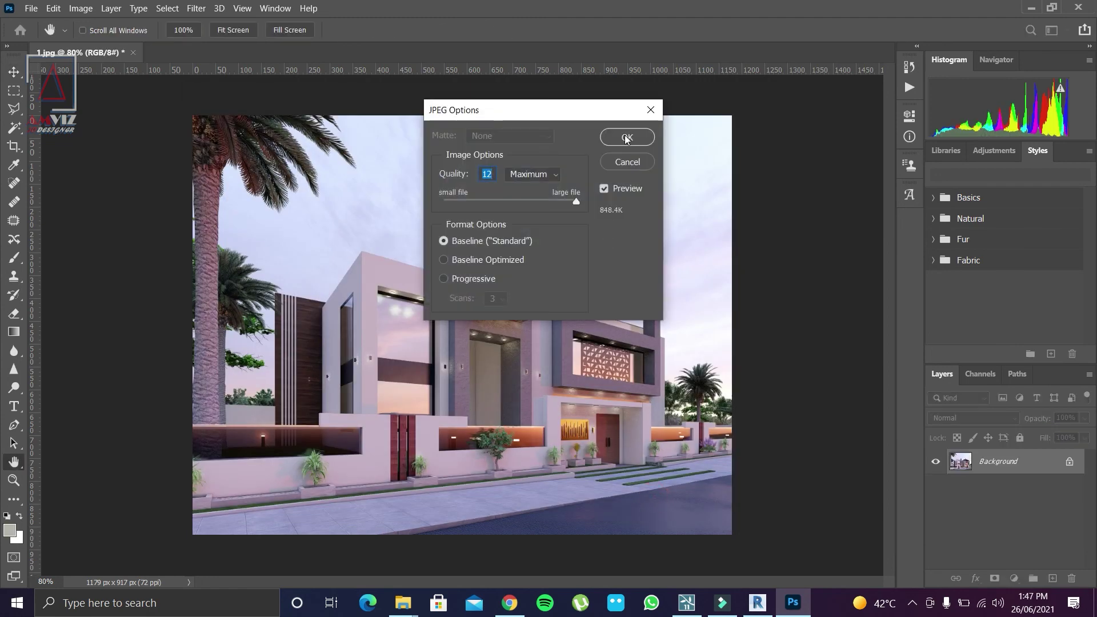
left_click(627, 137)
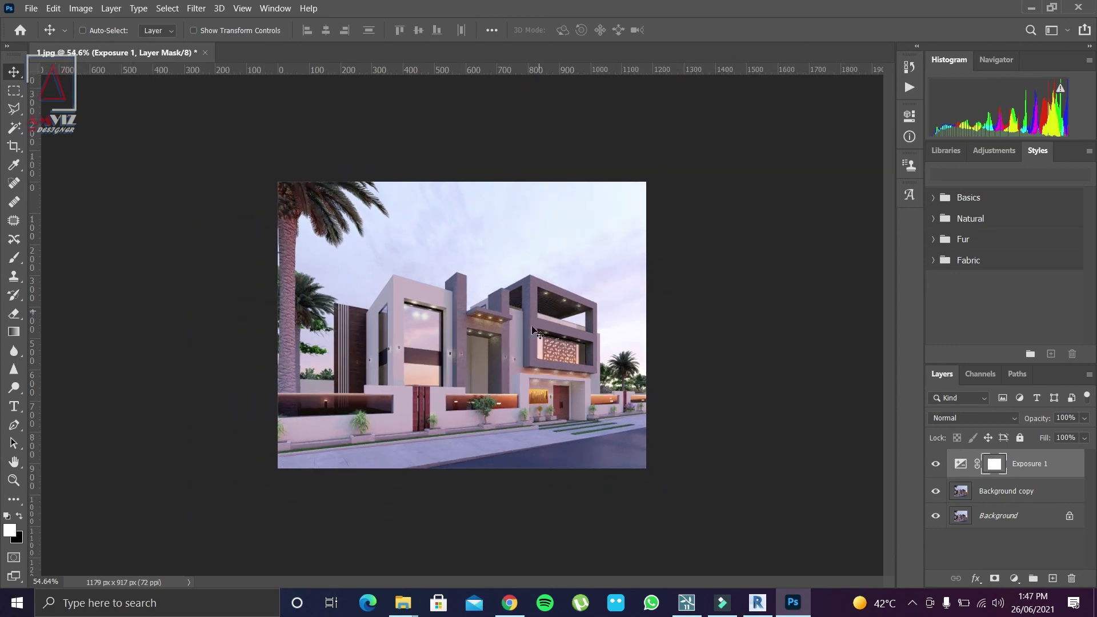
Step: Open 2.jpg from the Revit to Lumion folder in Adobe Photoshop 2020
scroll(537, 333, "up", 2, "alt")
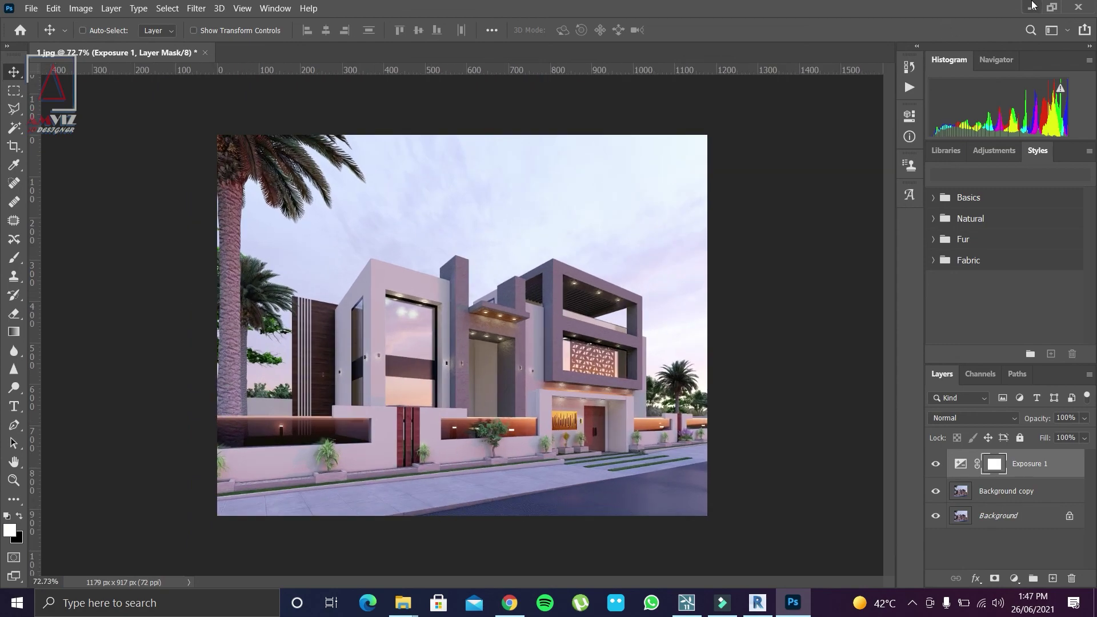
mouse_move(402, 602)
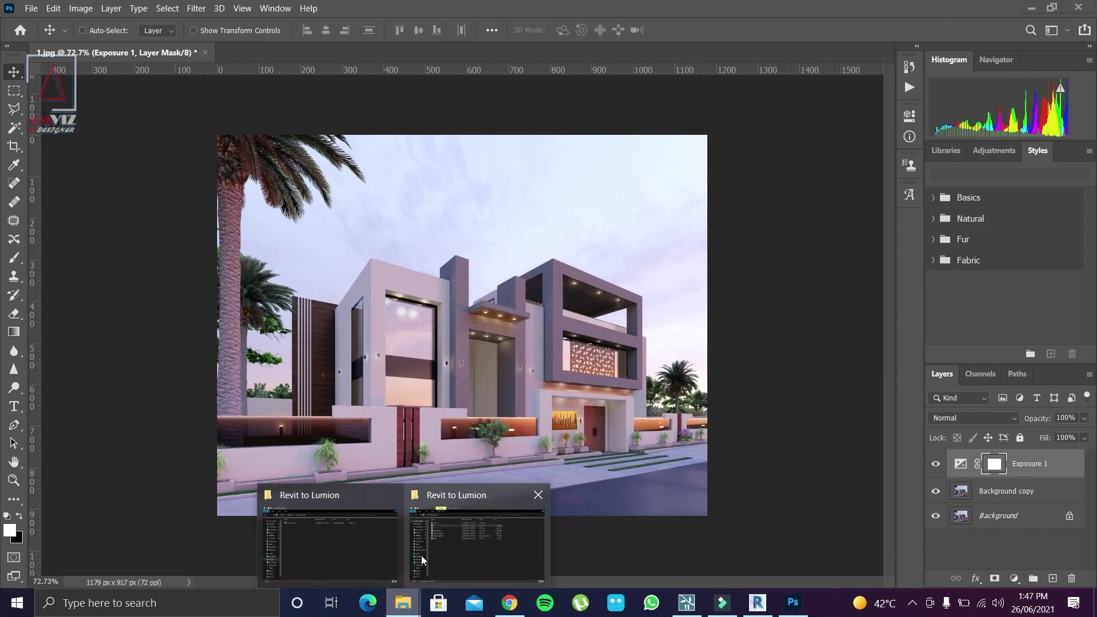
left_click(357, 549)
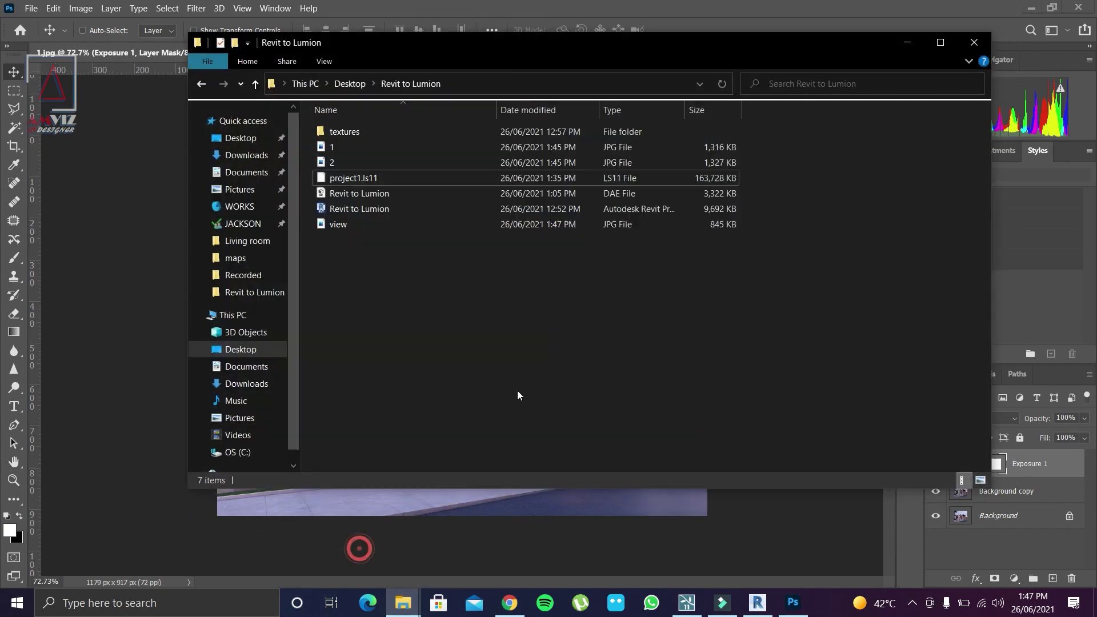
right_click(370, 163)
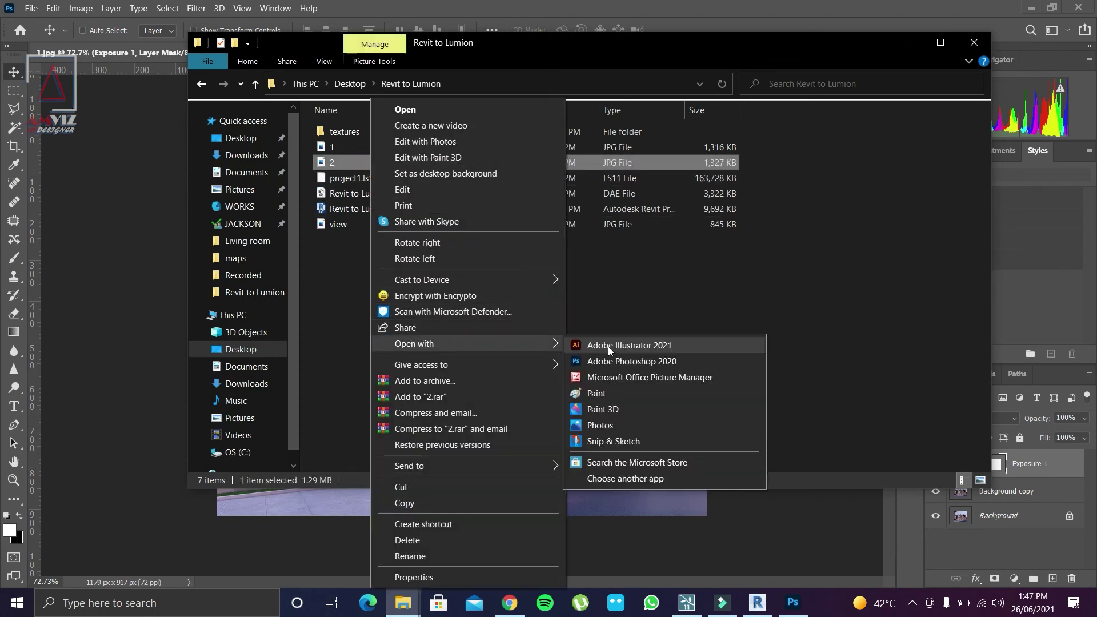
left_click(632, 363)
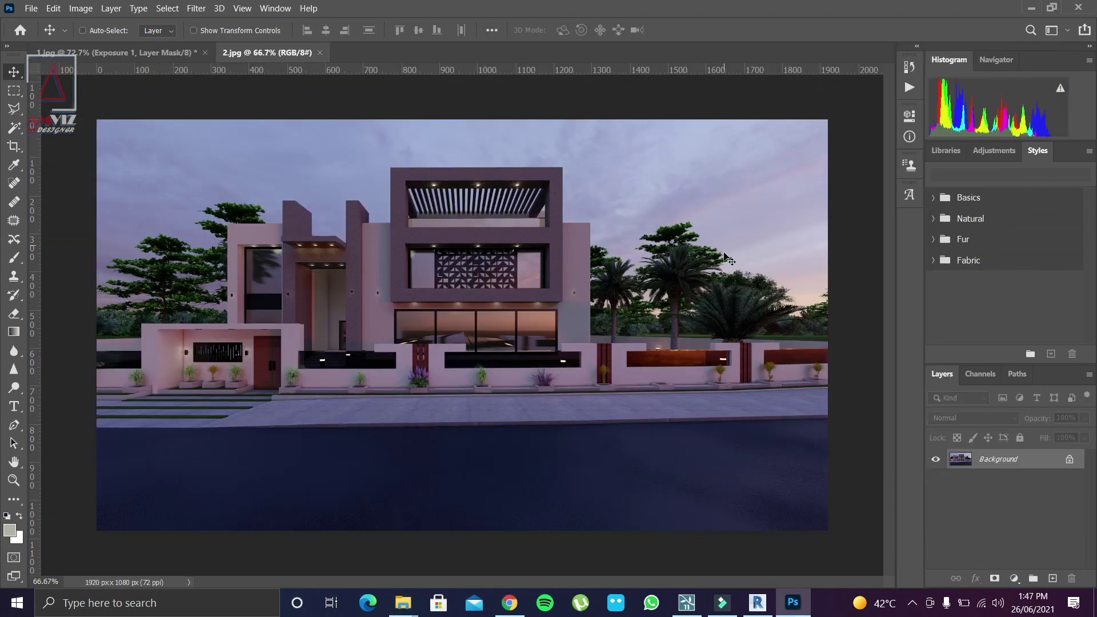
Step: Crop the second render to 1476×894 px by trimming left, right and bottom
scroll(728, 252, "down", 1, "alt")
left_click(14, 146)
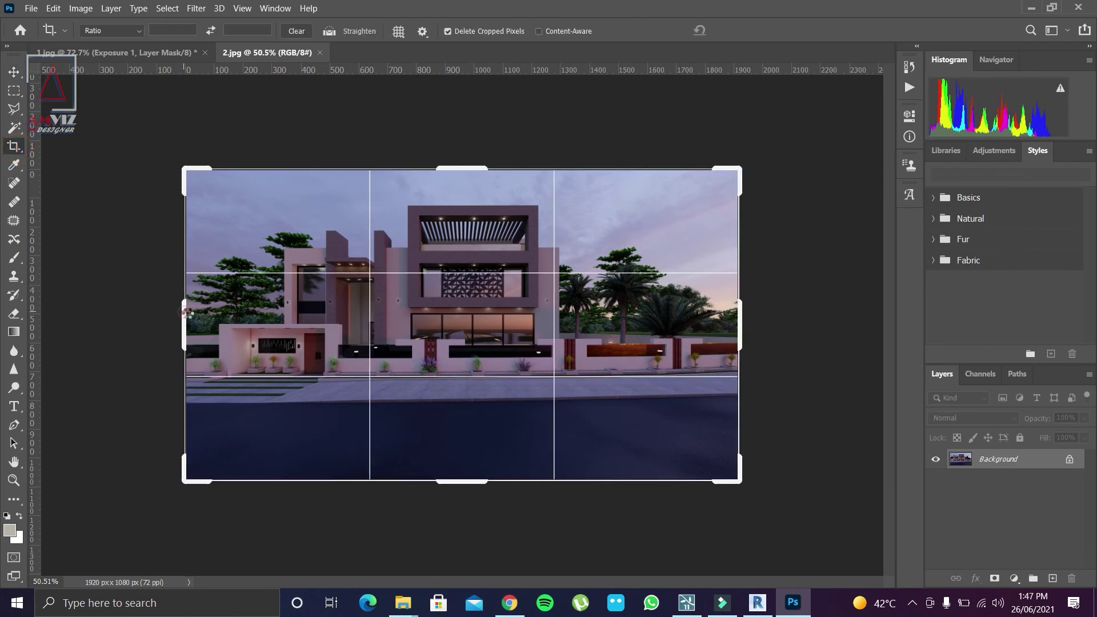
left_click_drag(184, 312, 194, 312)
left_click_drag(733, 318, 661, 329)
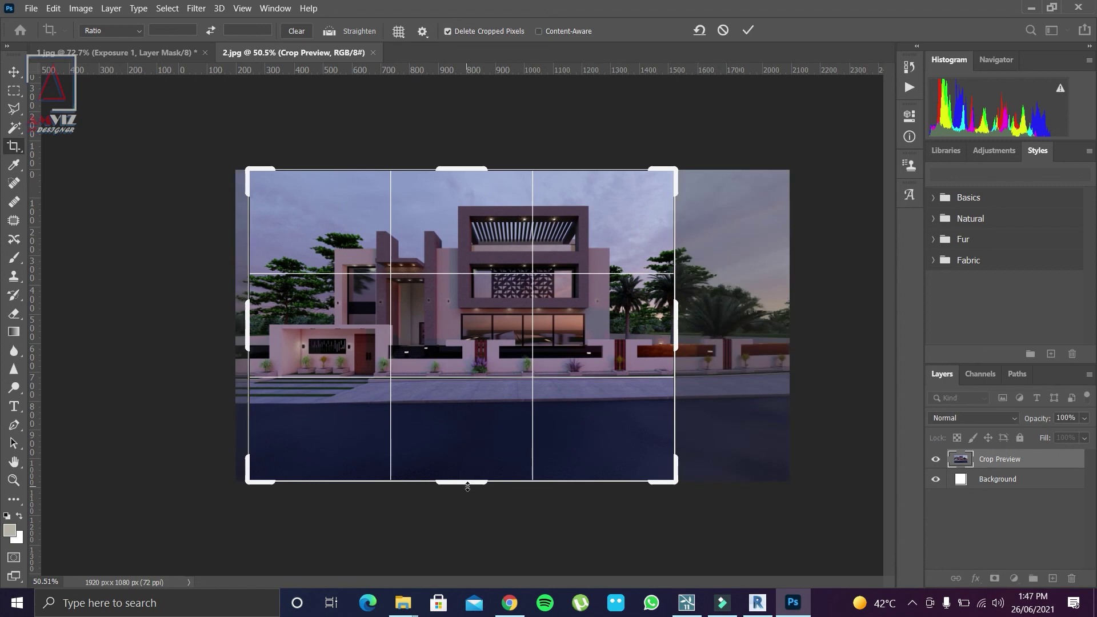
left_click_drag(466, 487, 466, 455)
key("Return")
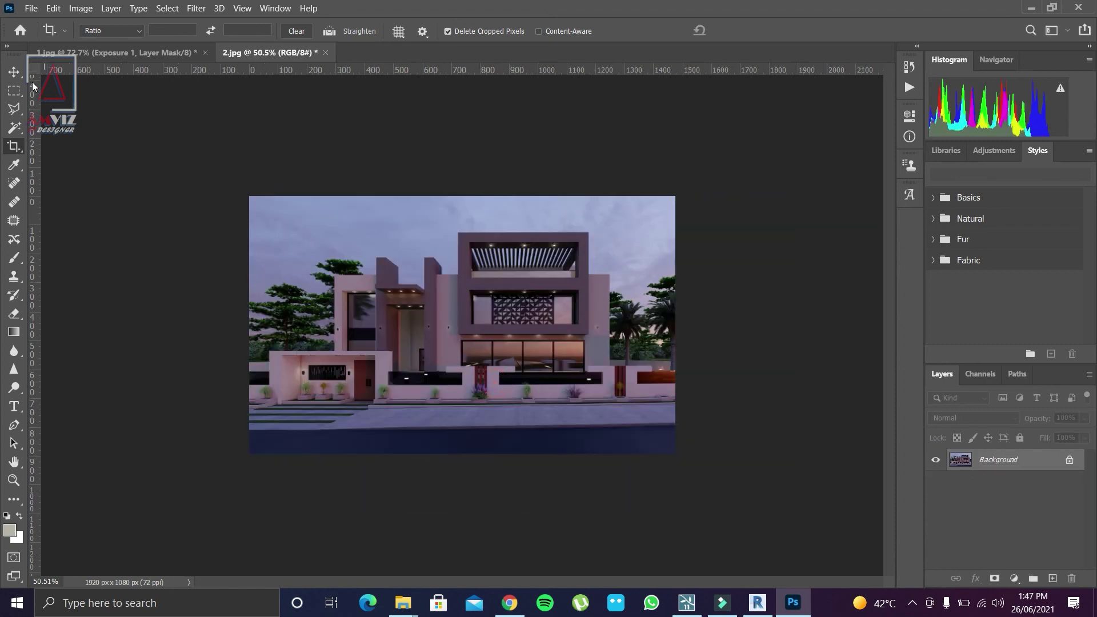
Step: Duplicate the Background layer and apply Auto Levels to the copy
left_click(14, 72)
key("ctrl+plus")
right_click(1020, 470)
left_click(995, 318)
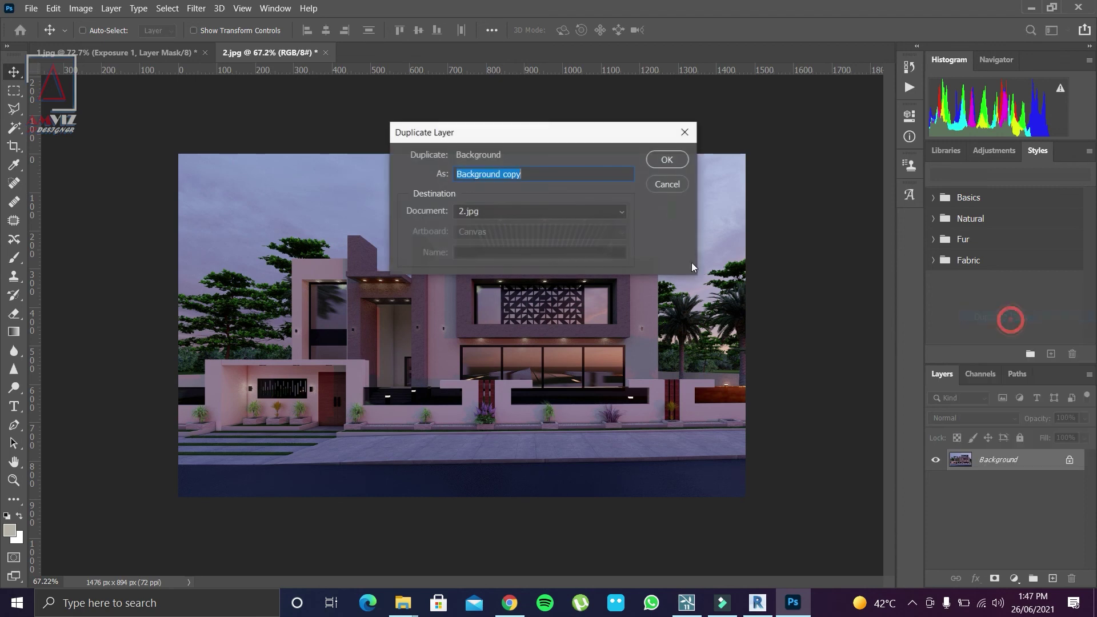
left_click(664, 166)
key("ctrl+l")
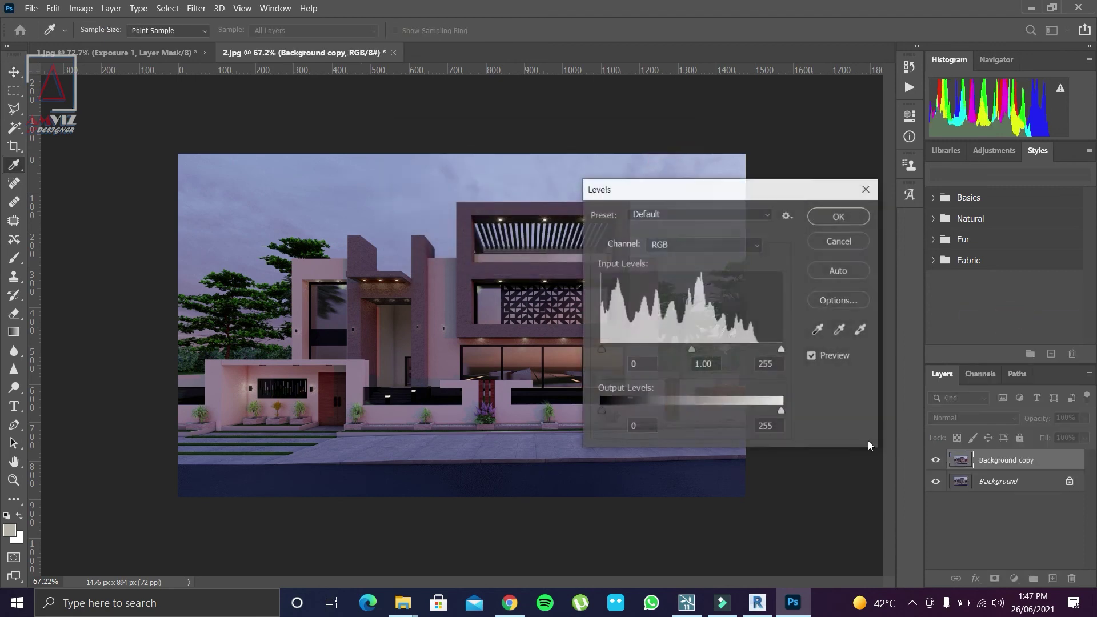
left_click(838, 271)
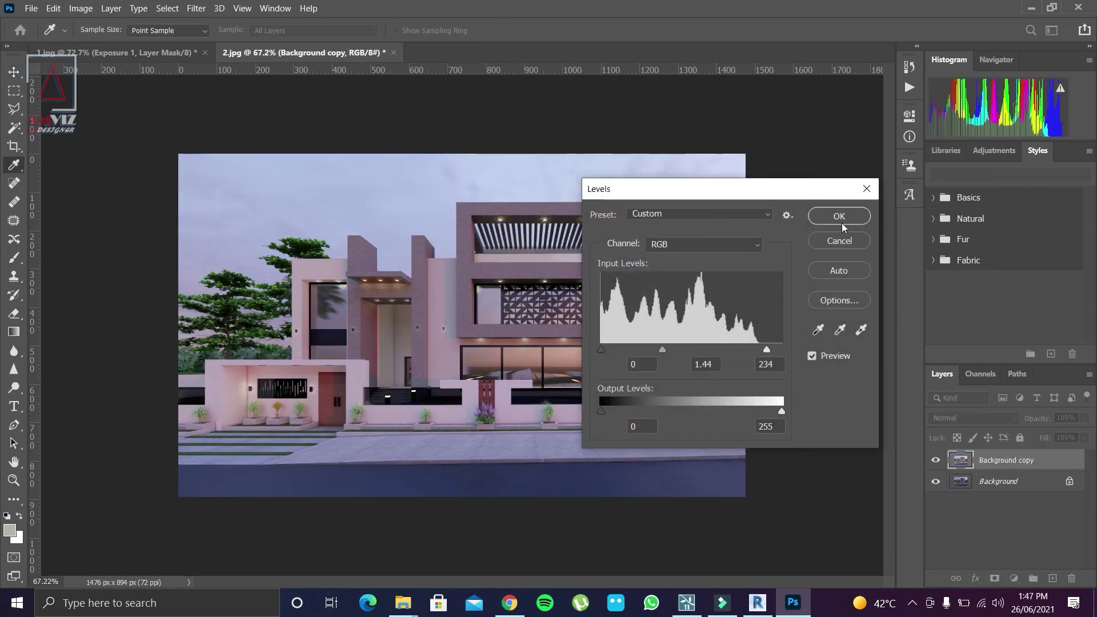
left_click(839, 216)
key("v")
Step: Add an Exposure adjustment layer with exposure +0.08 and gamma correction 1.17
scroll(645, 405, "up", 1, "alt")
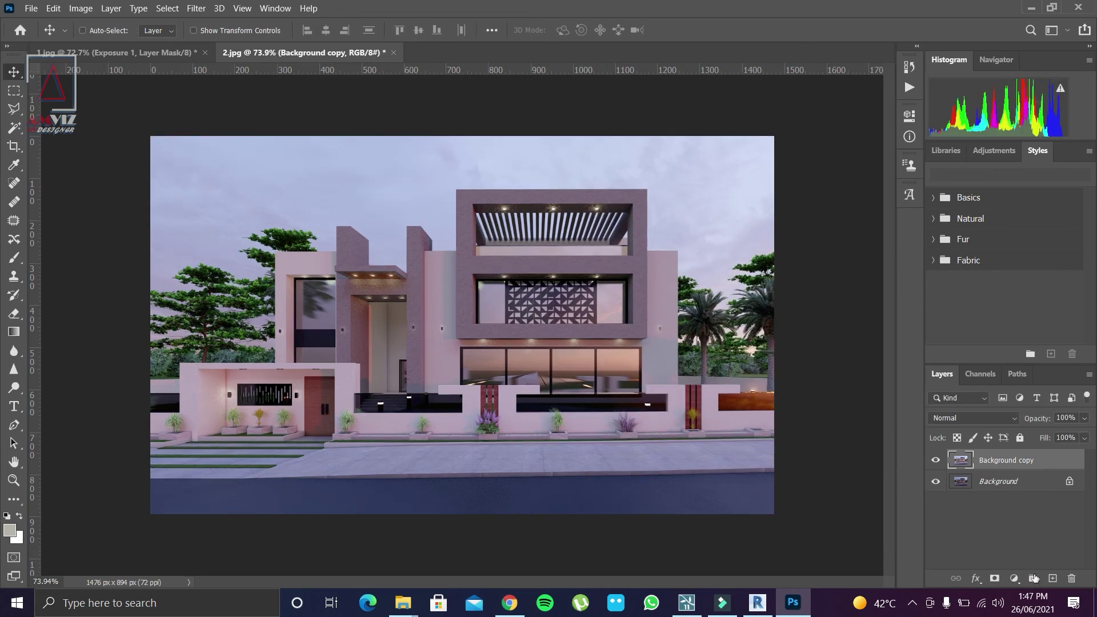
left_click(1015, 578)
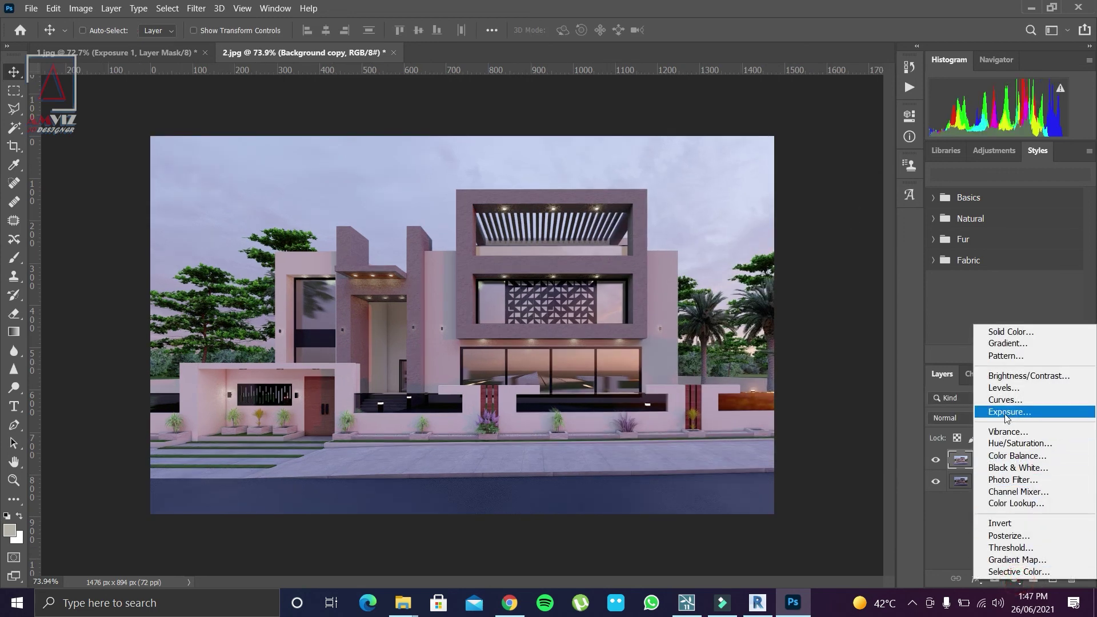
left_click(1008, 412)
left_click_drag(812, 250, 804, 250)
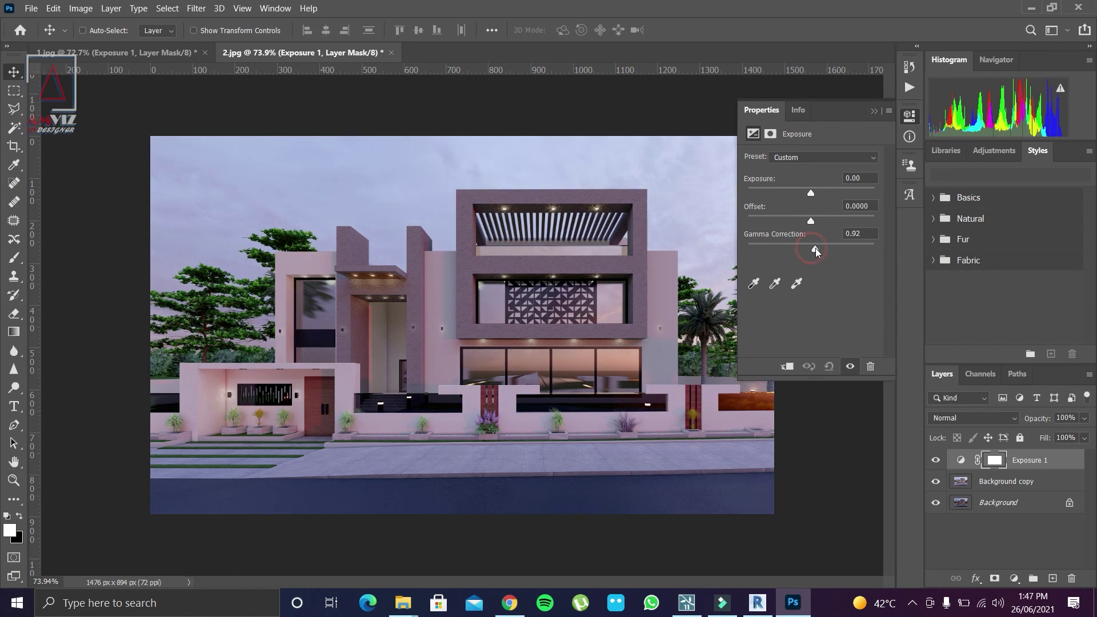
left_click_drag(812, 194, 813, 194)
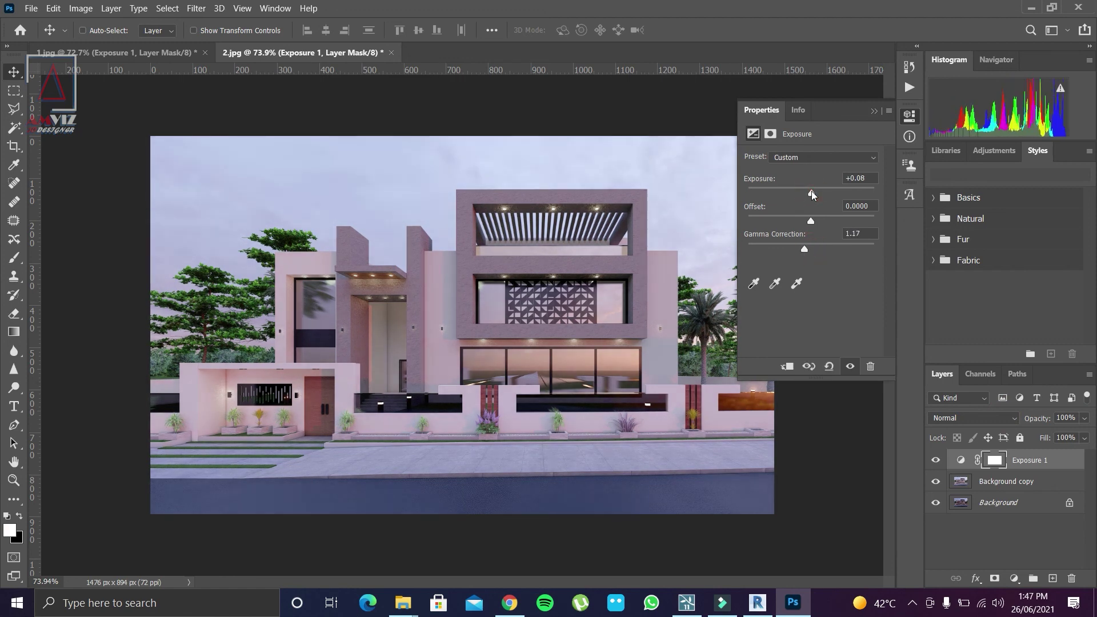
left_click(874, 111)
scroll(376, 514, "up", 1, "alt")
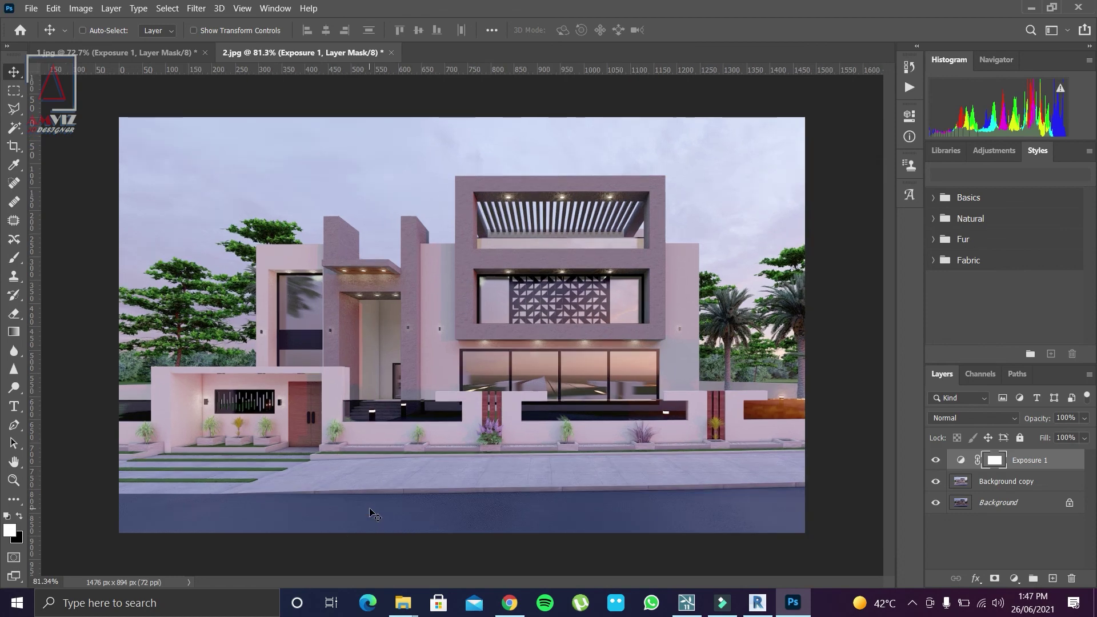
Step: Save render 2 as a quality-12 JPEG named 'view' in the Revit to Lumion folder
key("ctrl+shift+s")
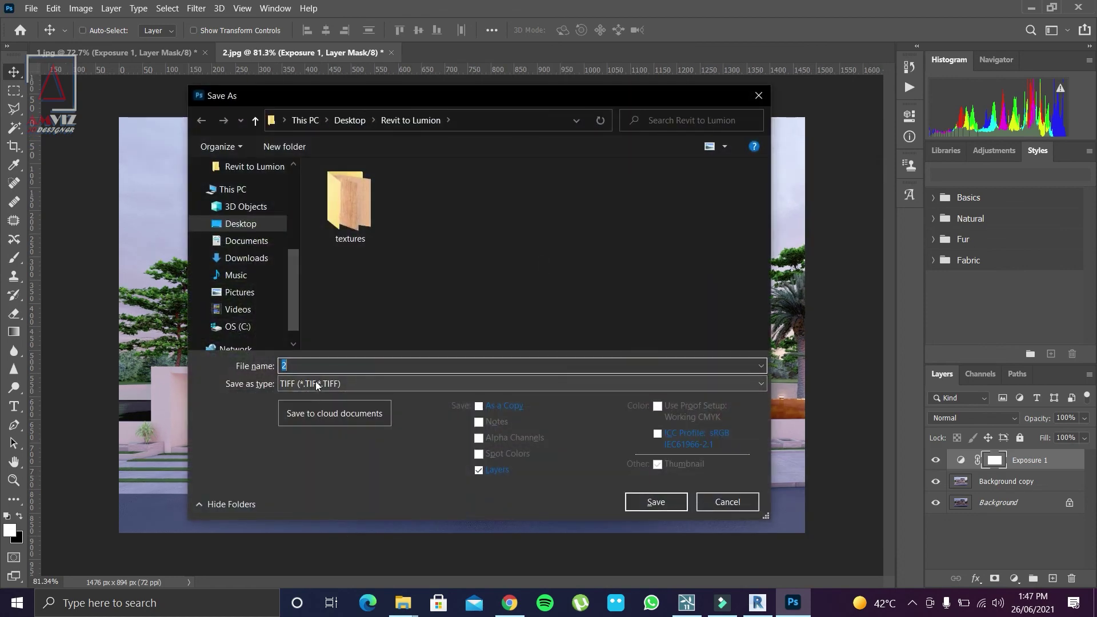
left_click(323, 385)
left_click(395, 232)
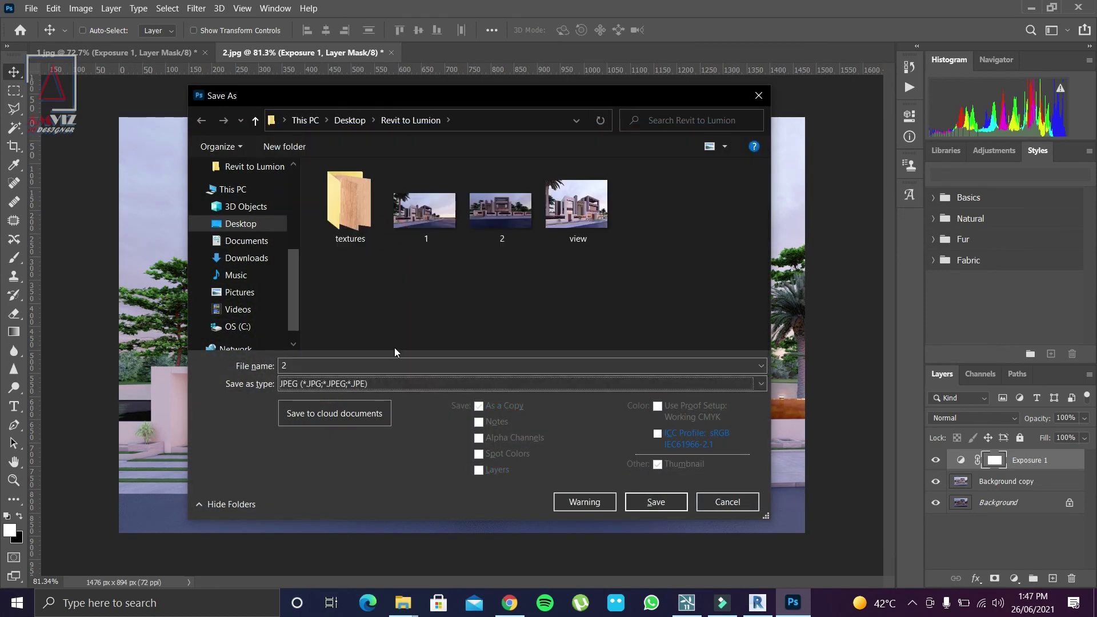
left_click(577, 205)
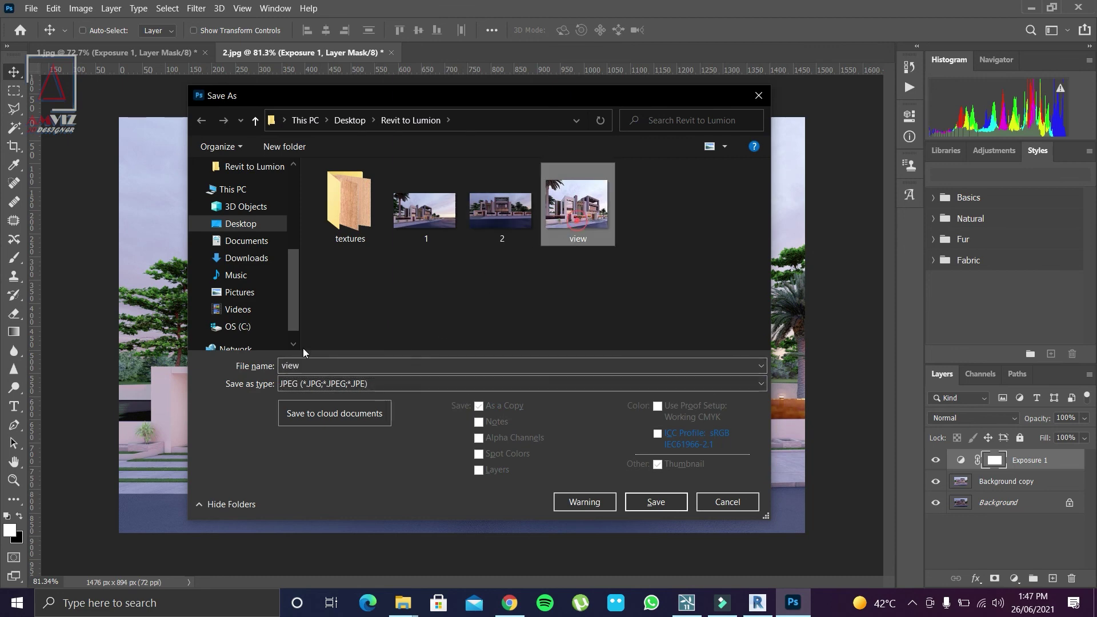
left_click(320, 368)
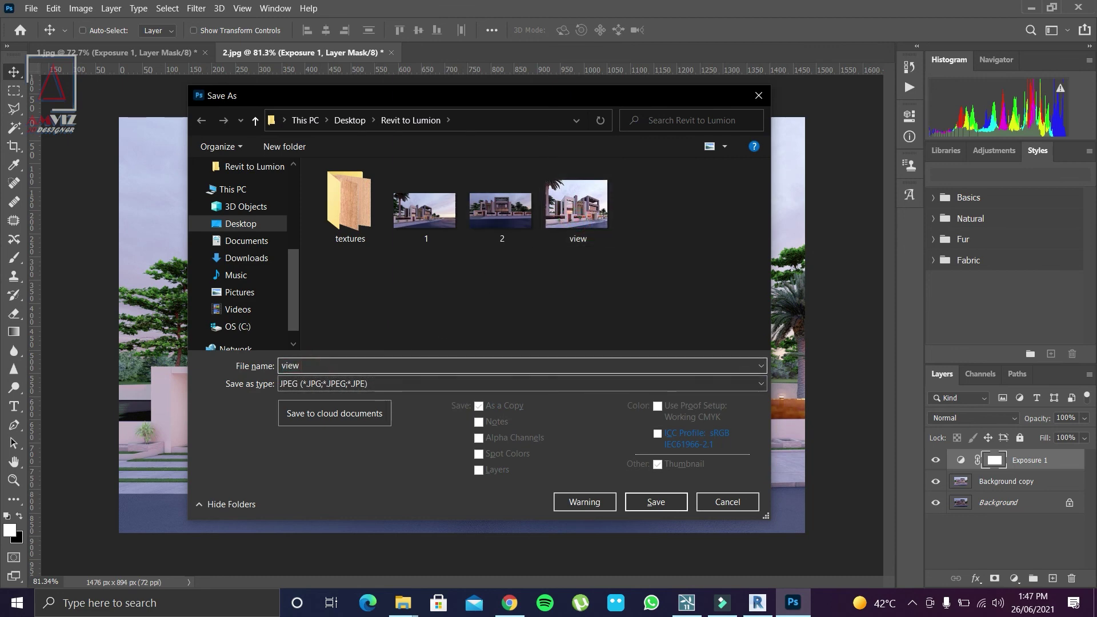
type("1")
left_click(646, 509)
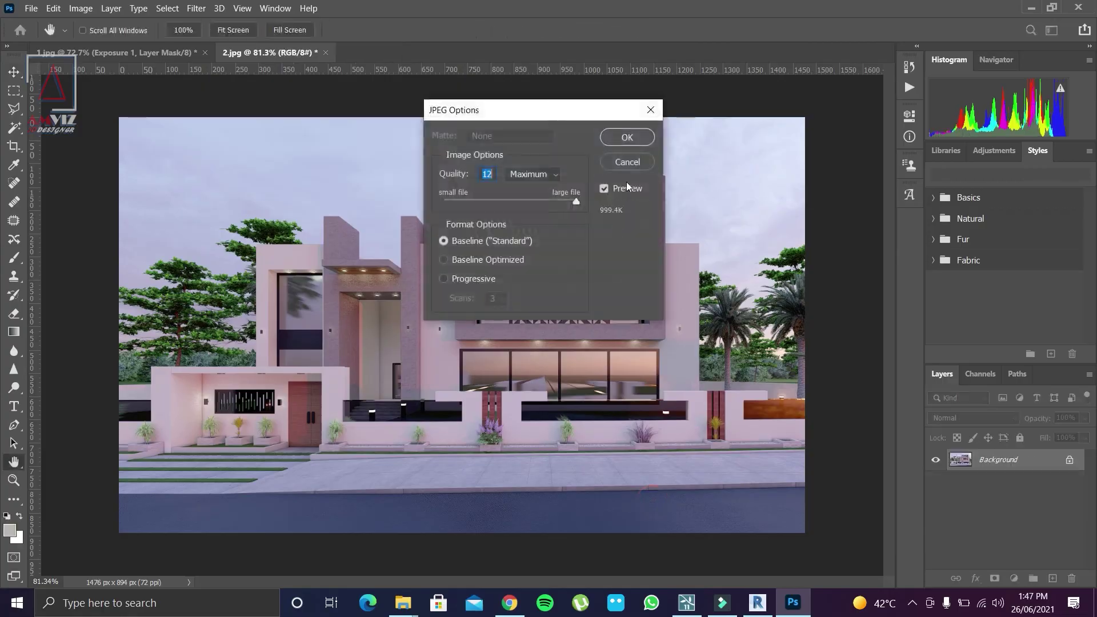
left_click(631, 139)
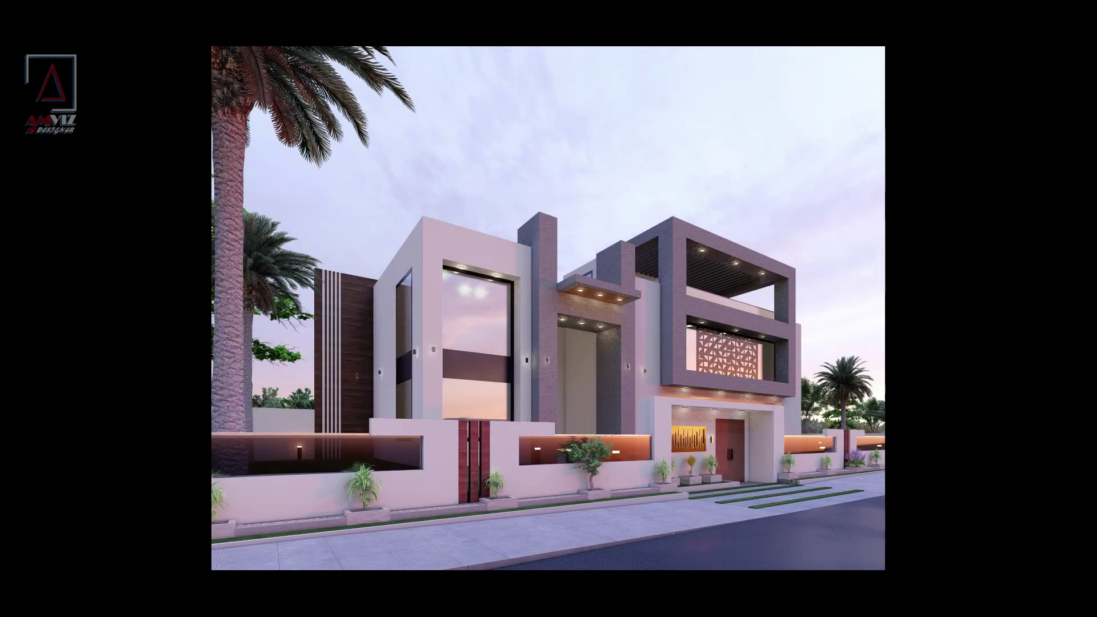